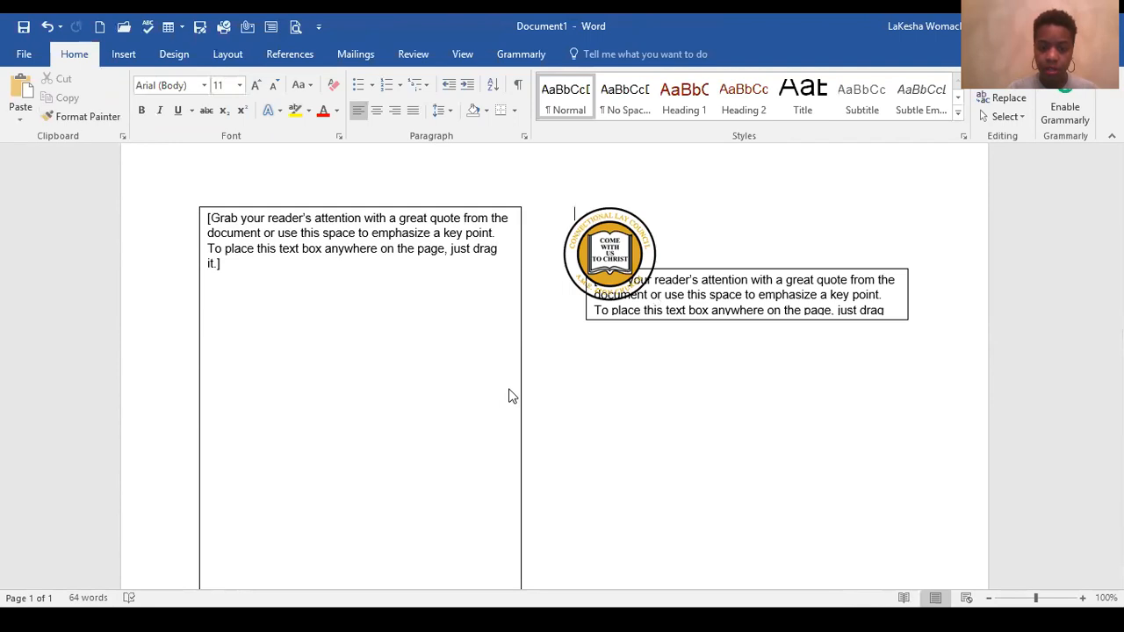
# Step: Check the page orientation and column options set for the document
pyautogui.click(253, 373)
pyautogui.hotkey('ctrl', 'a')
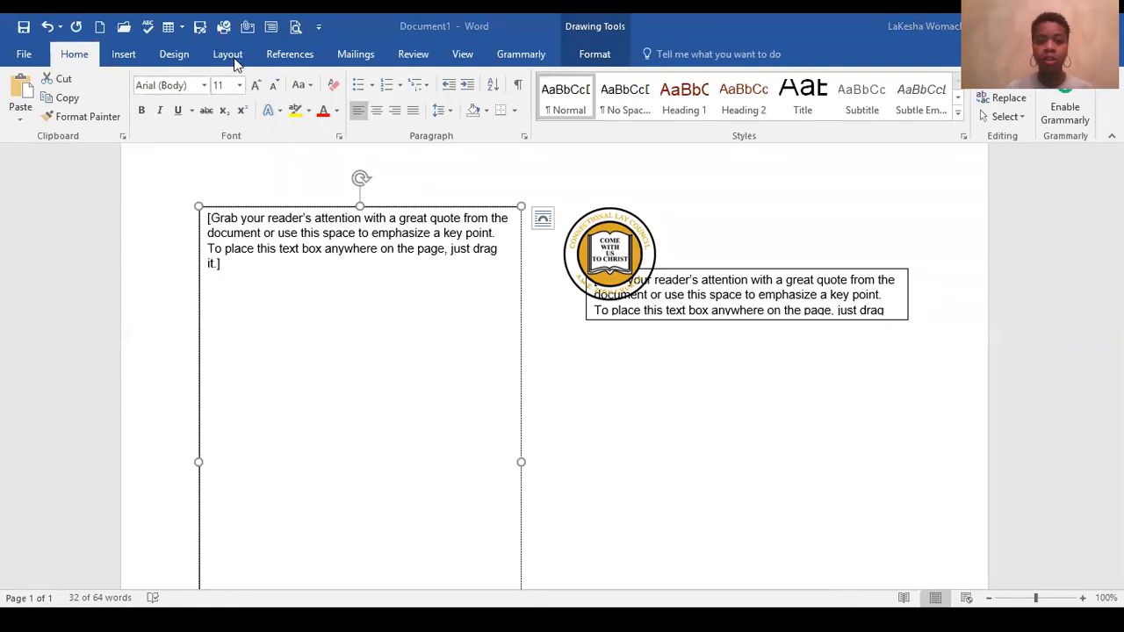
pyautogui.hotkey('ctrl', 'a')
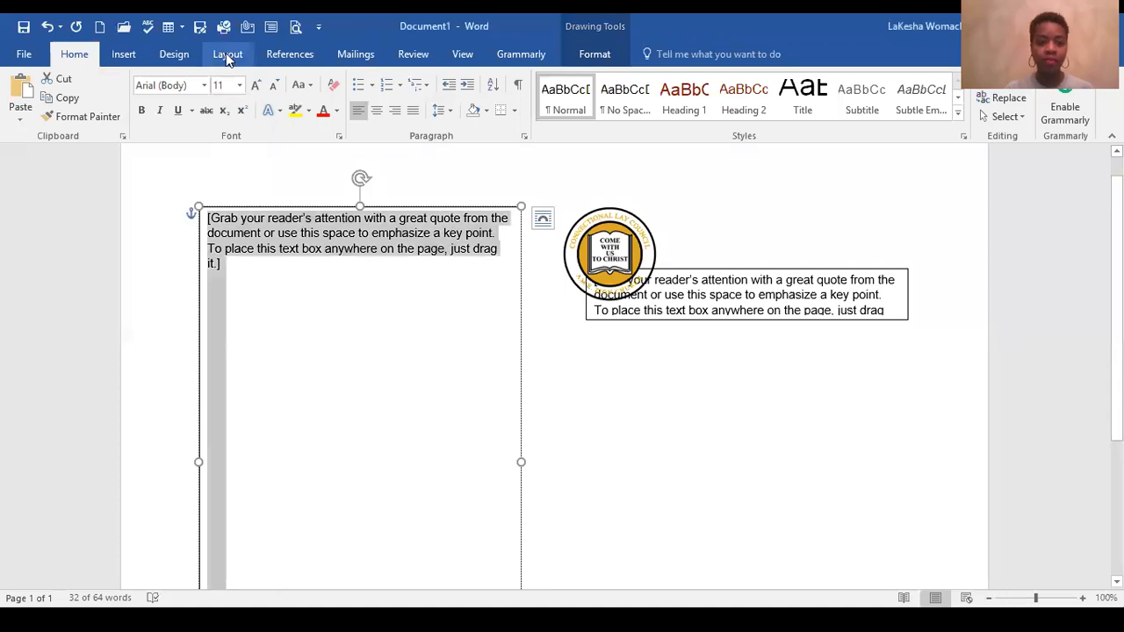
pyautogui.click(226, 54)
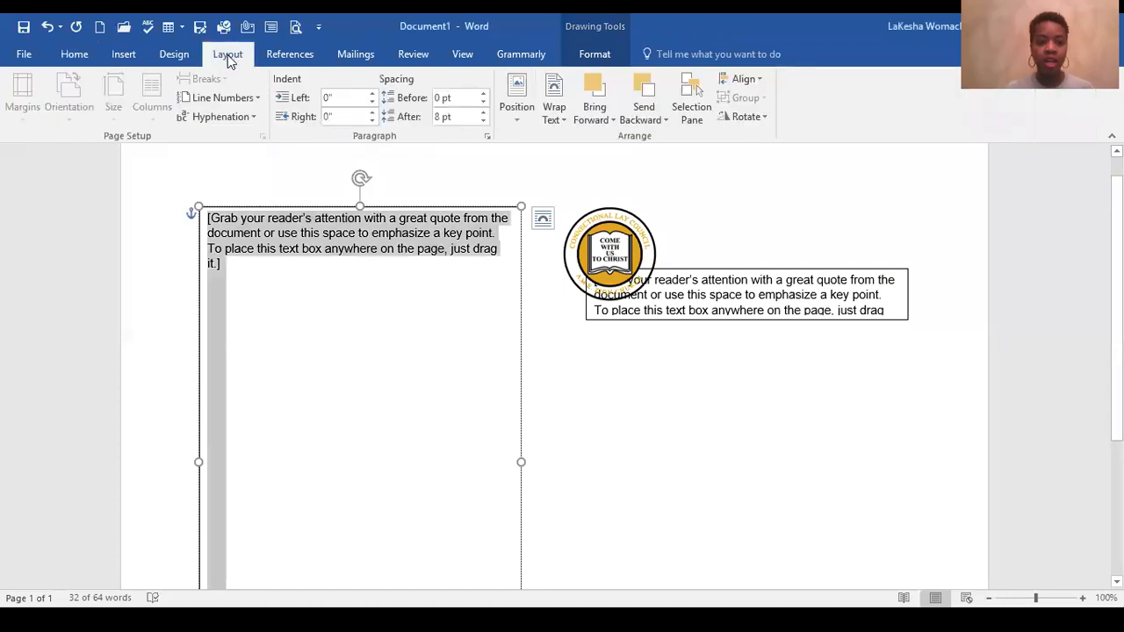
pyautogui.click(744, 444)
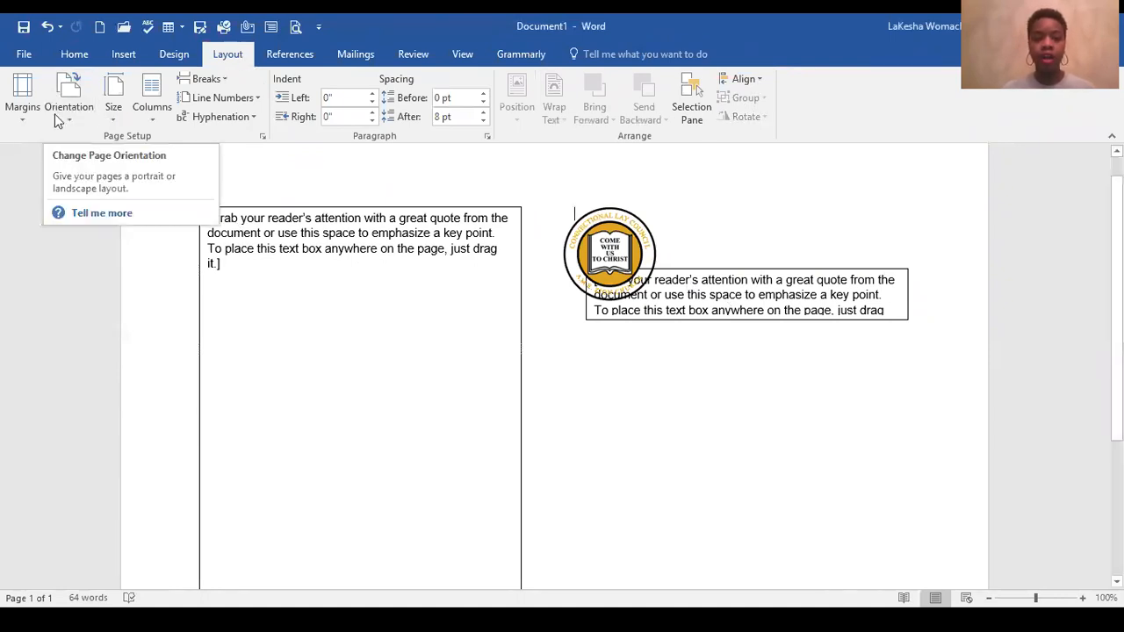
pyautogui.click(69, 117)
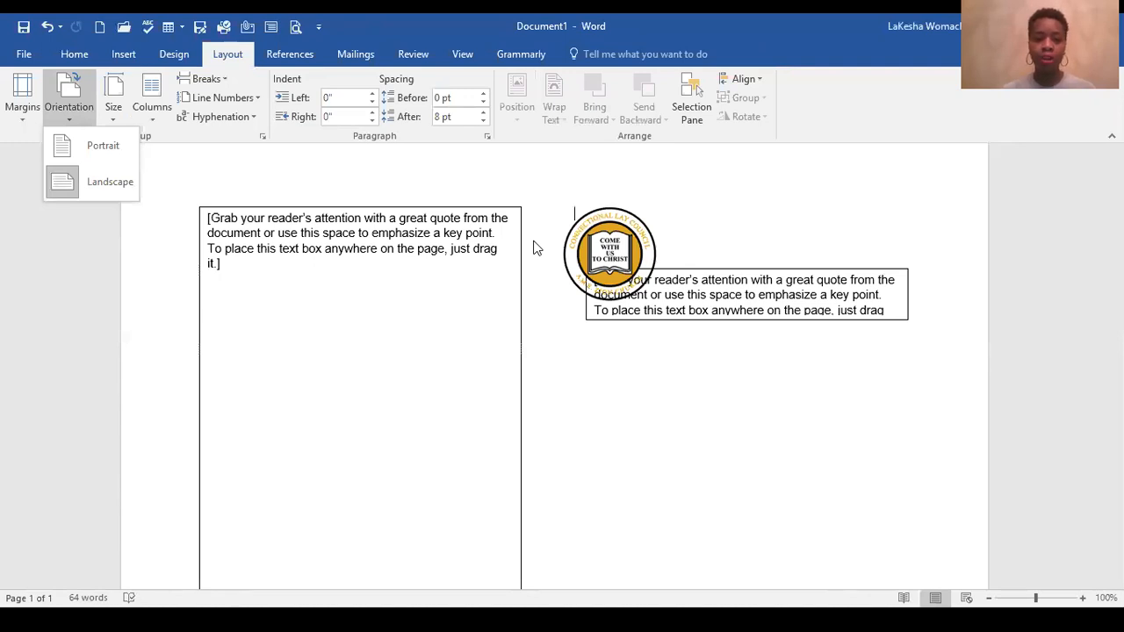
pyautogui.click(155, 119)
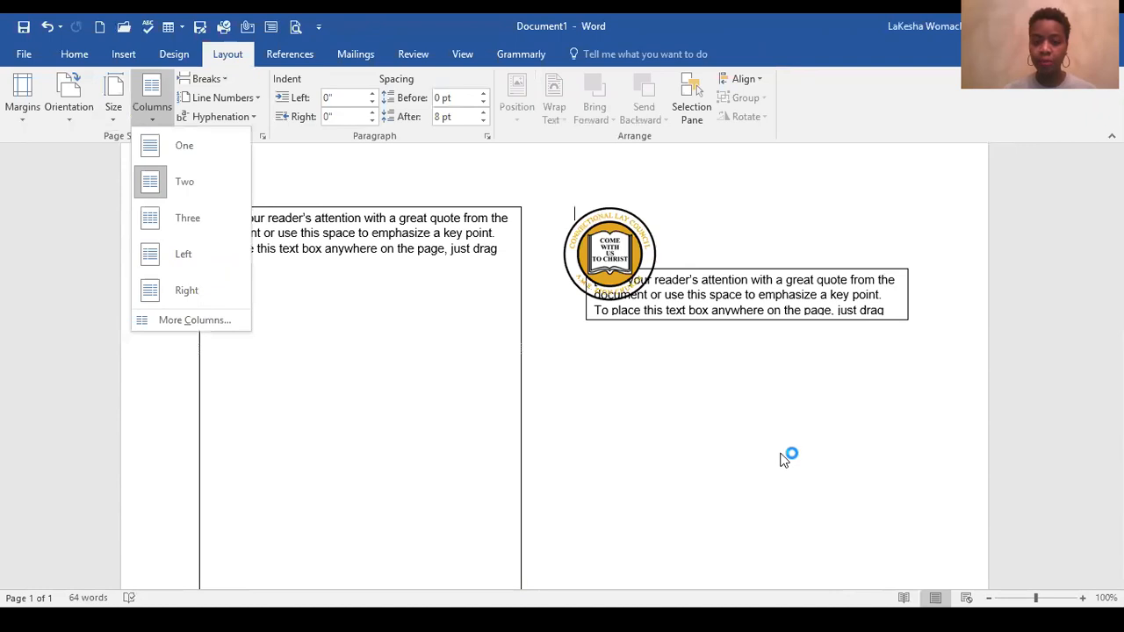
# Step: Widen the large text box in the first column to about 4.65" by extending its right edge
pyautogui.click(390, 211)
pyautogui.click(396, 206)
pyautogui.moveTo(400, 204)
pyautogui.mouseDown()
pyautogui.moveTo(372, 199)
pyautogui.moveTo(406, 201)
pyautogui.moveTo(406, 211)
pyautogui.mouseUp()
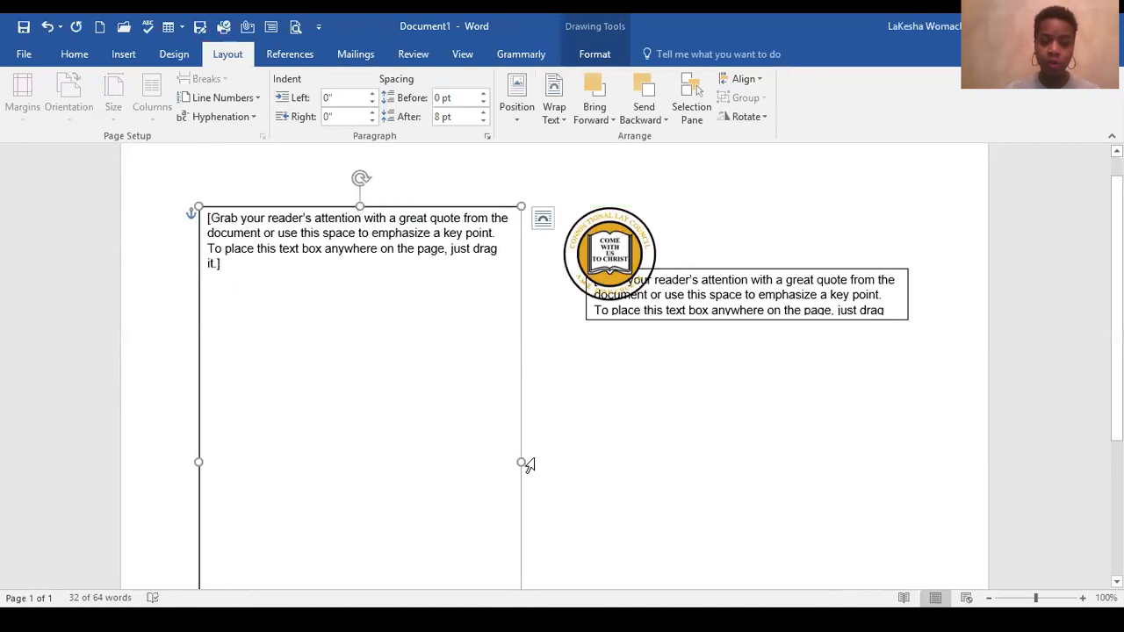
pyautogui.moveTo(522, 463)
pyautogui.mouseDown()
pyautogui.moveTo(514, 460)
pyautogui.moveTo(550, 460)
pyautogui.moveTo(507, 449)
pyautogui.moveTo(538, 451)
pyautogui.mouseUp()
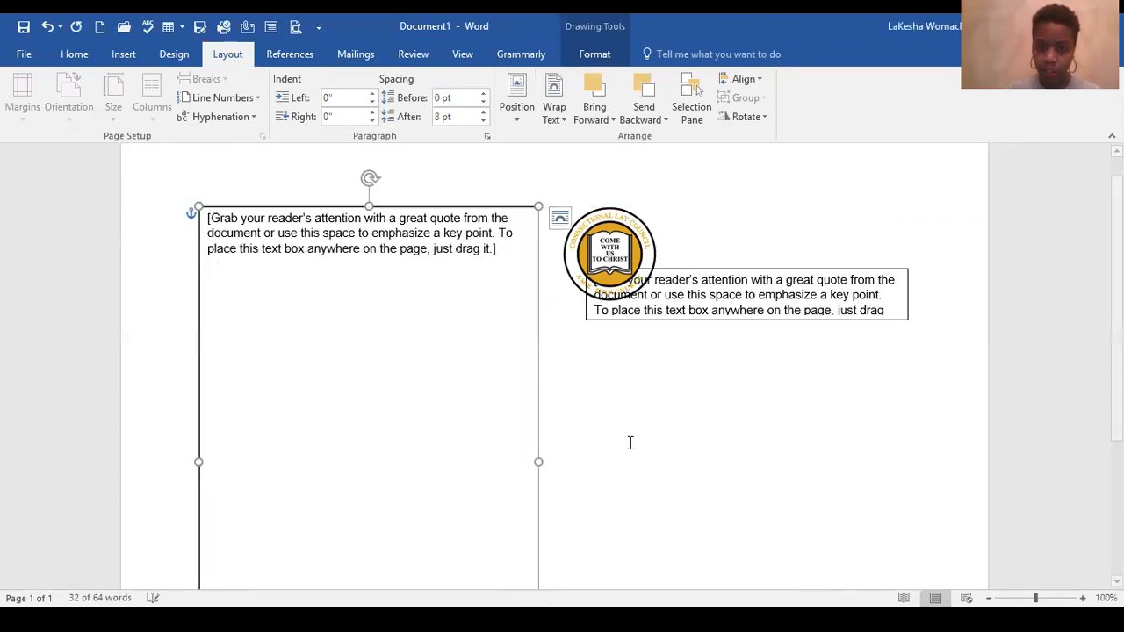
pyautogui.scroll(-2, 633, 436)
pyautogui.moveTo(535, 384); pyautogui.dragTo(566, 387)
pyautogui.scroll(1, 294, 339)
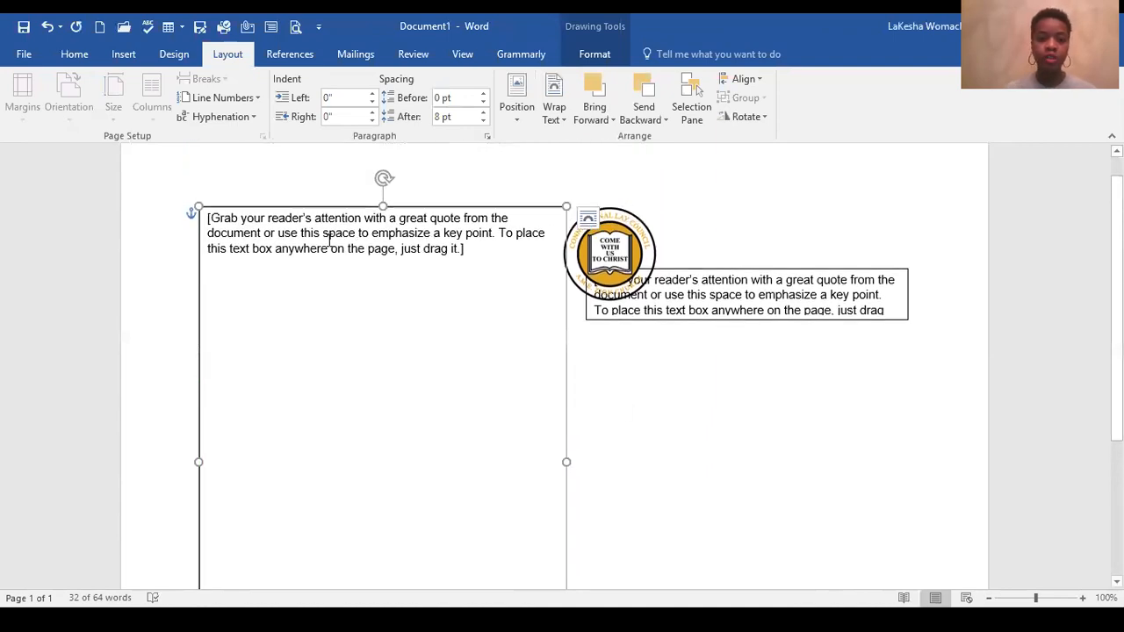
# Step: Remove the shape outline from the large text box in the first column
pyautogui.moveTo(274, 235); pyautogui.dragTo(484, 327)
pyautogui.click(514, 207)
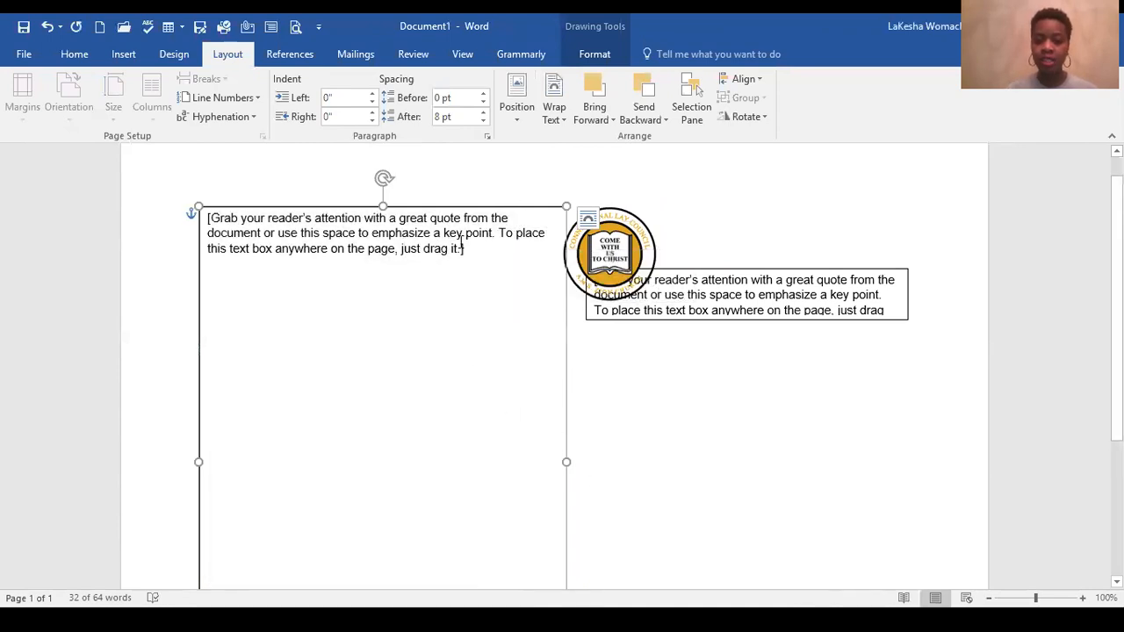
pyautogui.hotkey('ctrl', 'a')
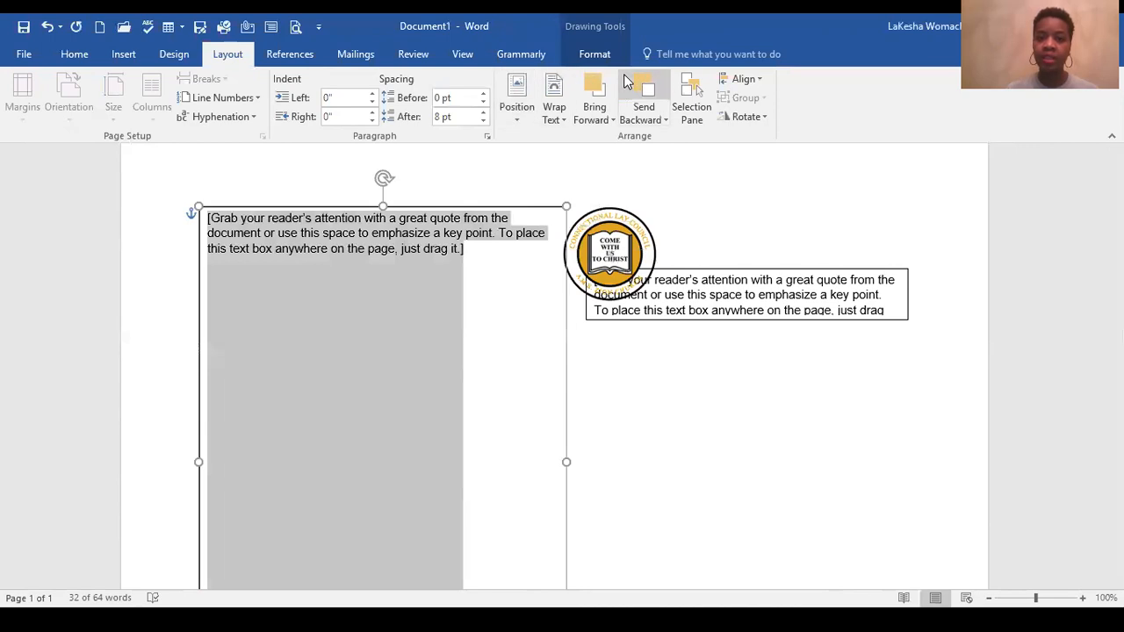
pyautogui.click(600, 56)
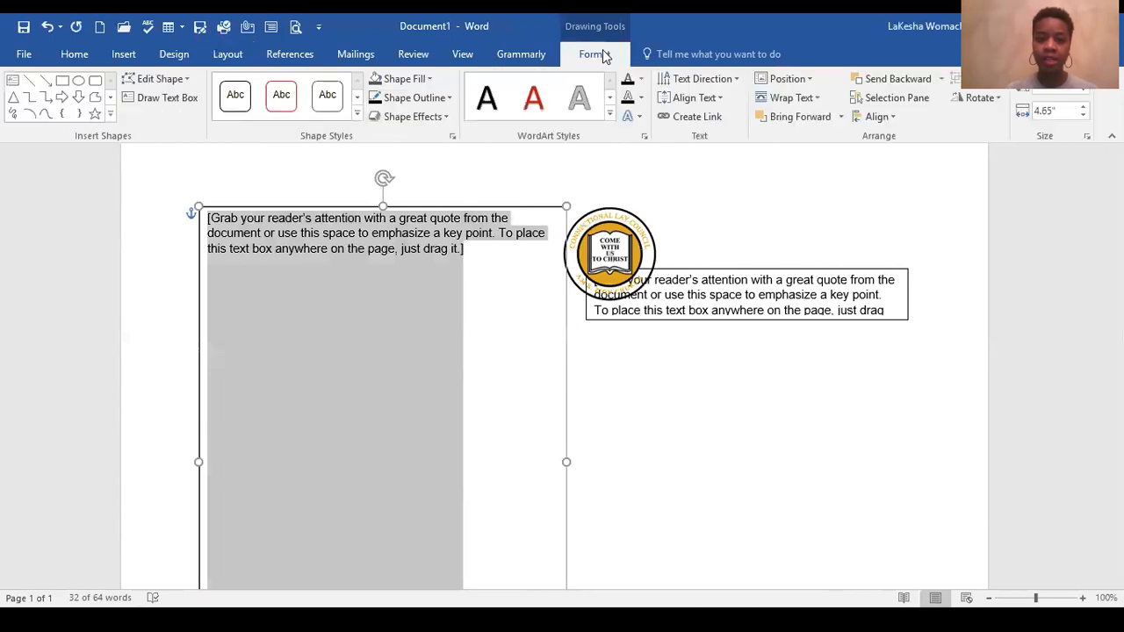
pyautogui.click(443, 94)
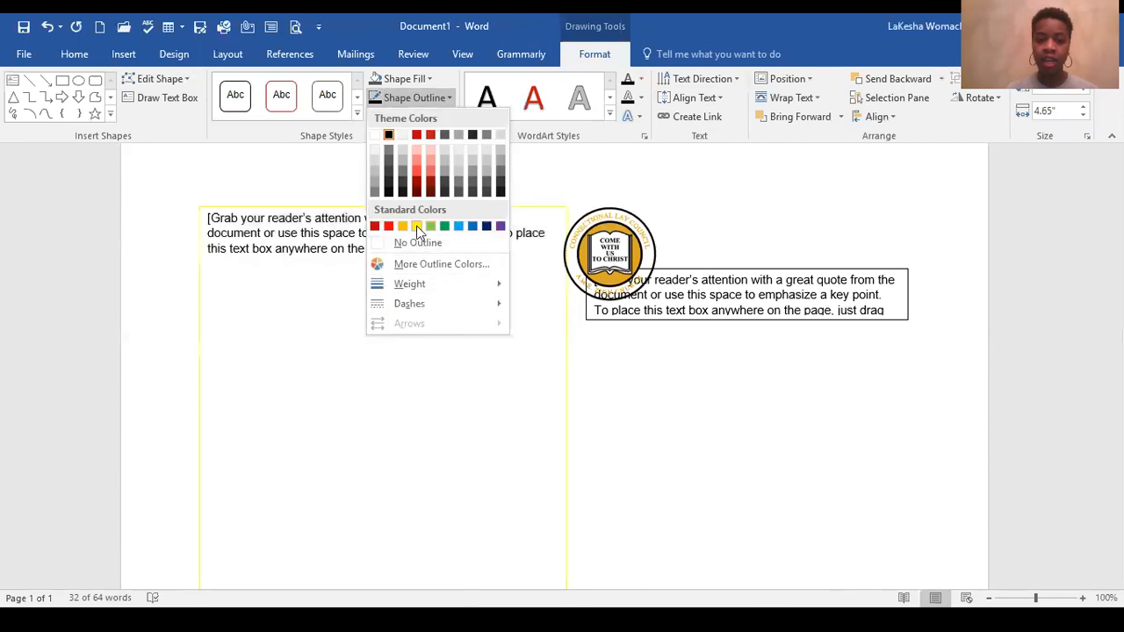
pyautogui.click(418, 243)
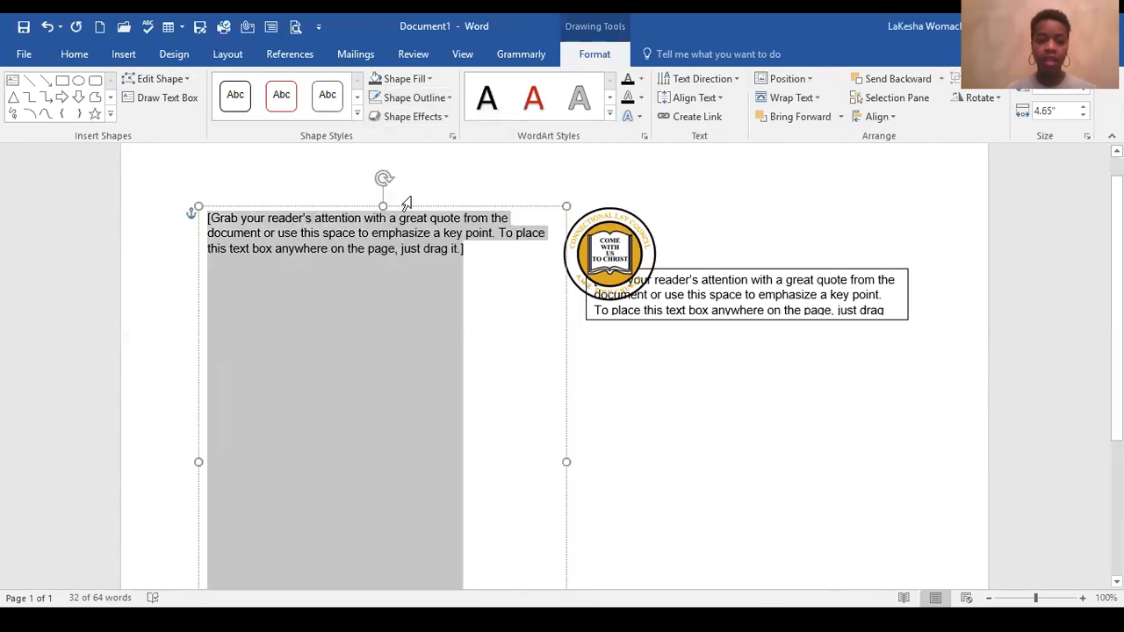
pyautogui.click(467, 320)
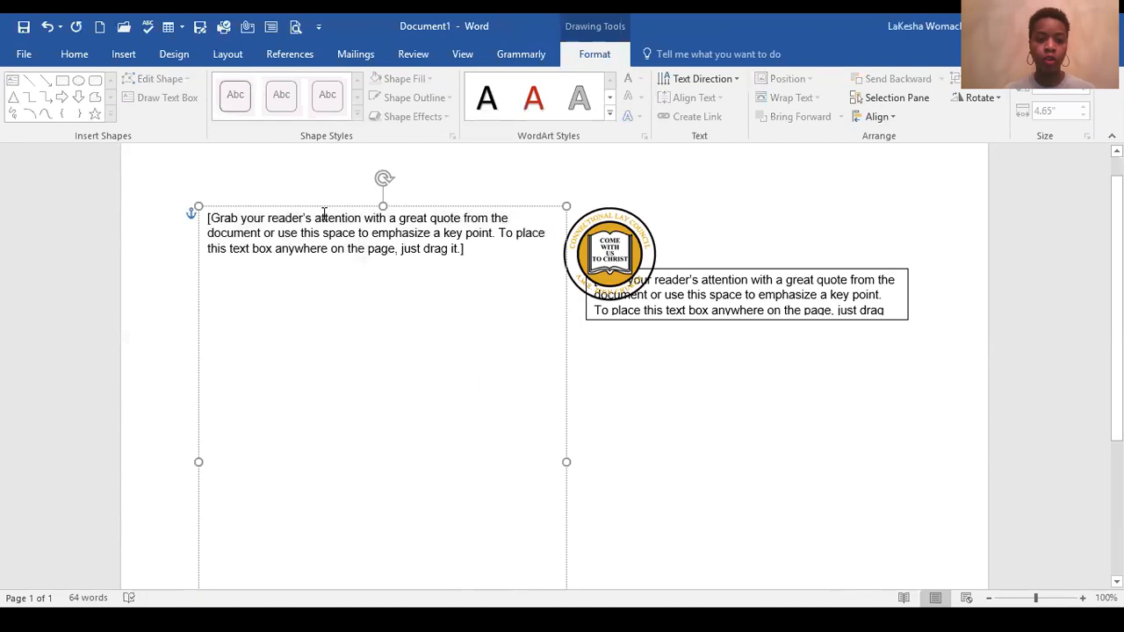
# Step: Give the large text box a dark red outline with a weight of 6 pt
pyautogui.click(482, 207)
pyautogui.click(443, 96)
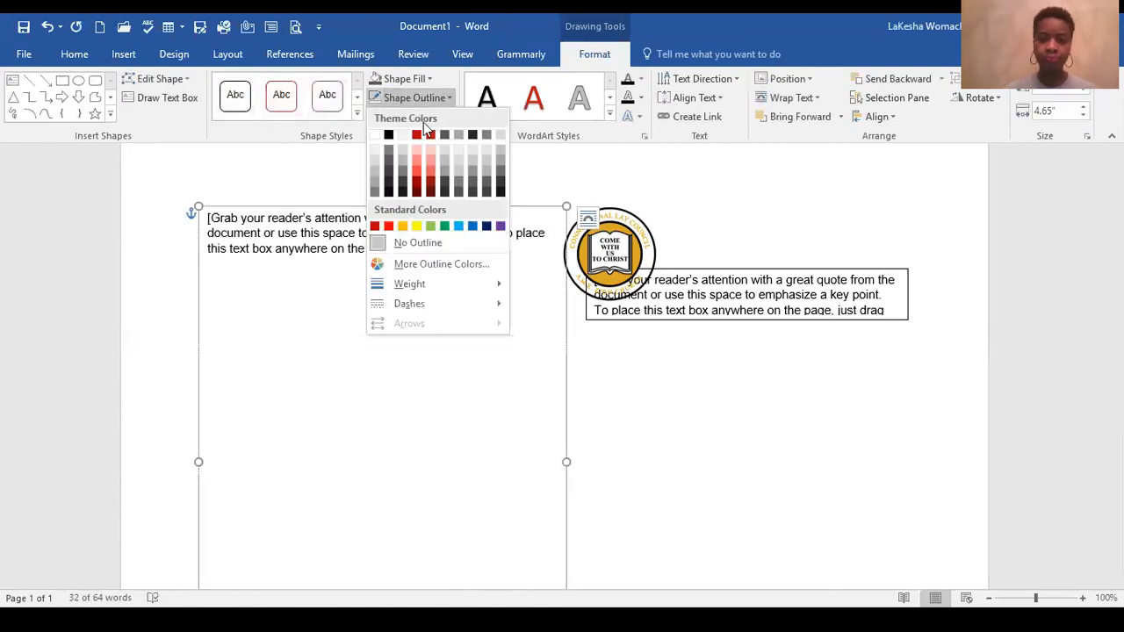
pyautogui.click(416, 185)
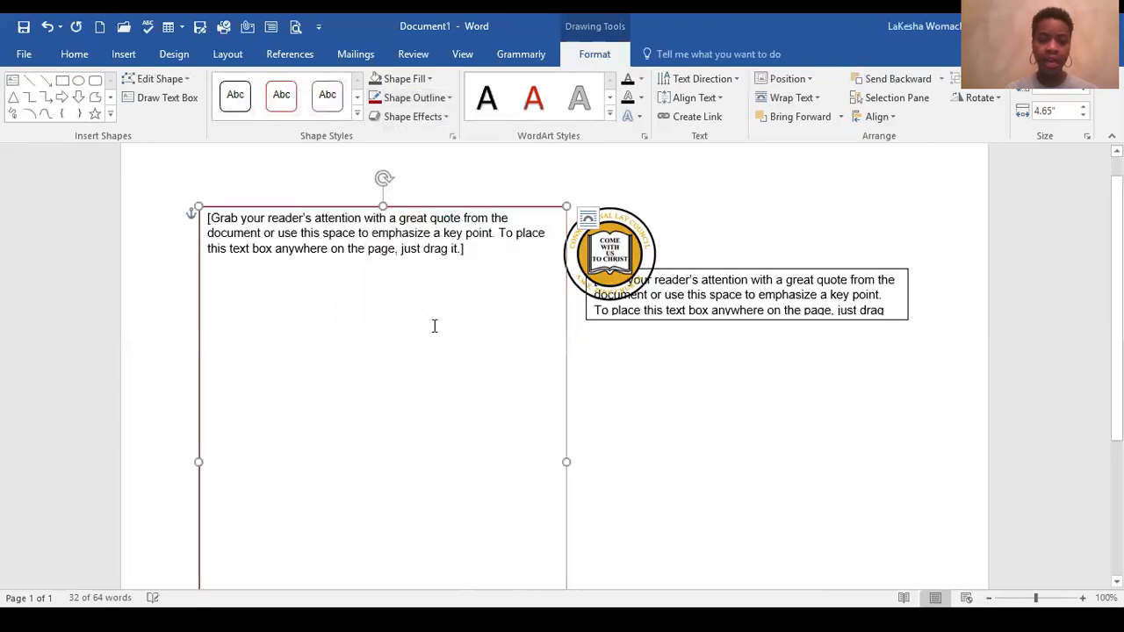
pyautogui.click(446, 116)
pyautogui.click(446, 98)
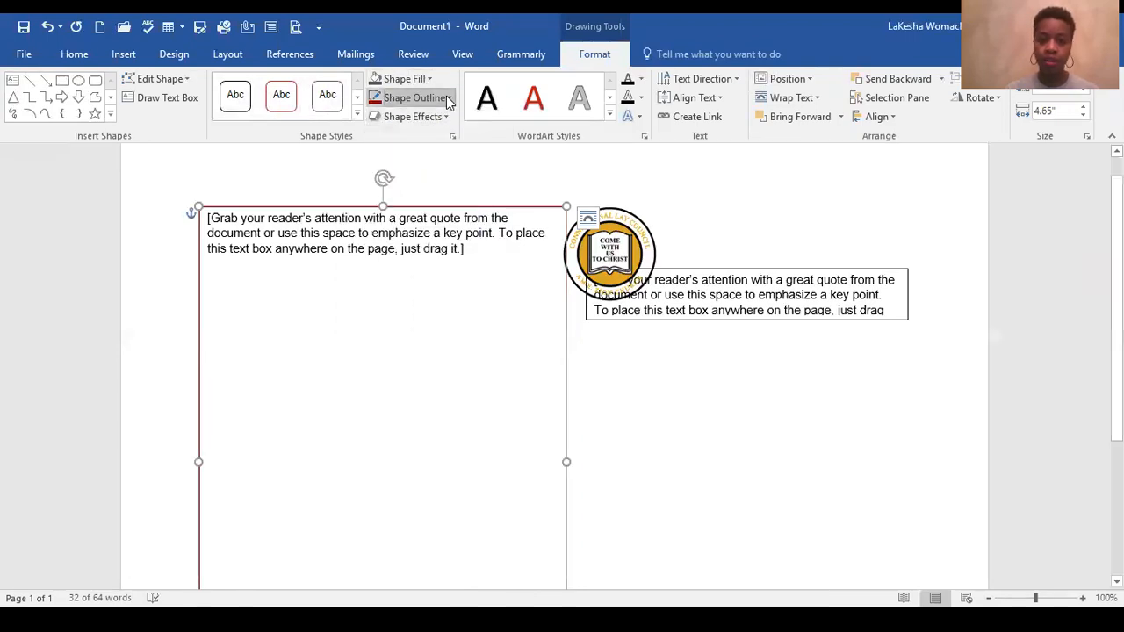
pyautogui.click(447, 98)
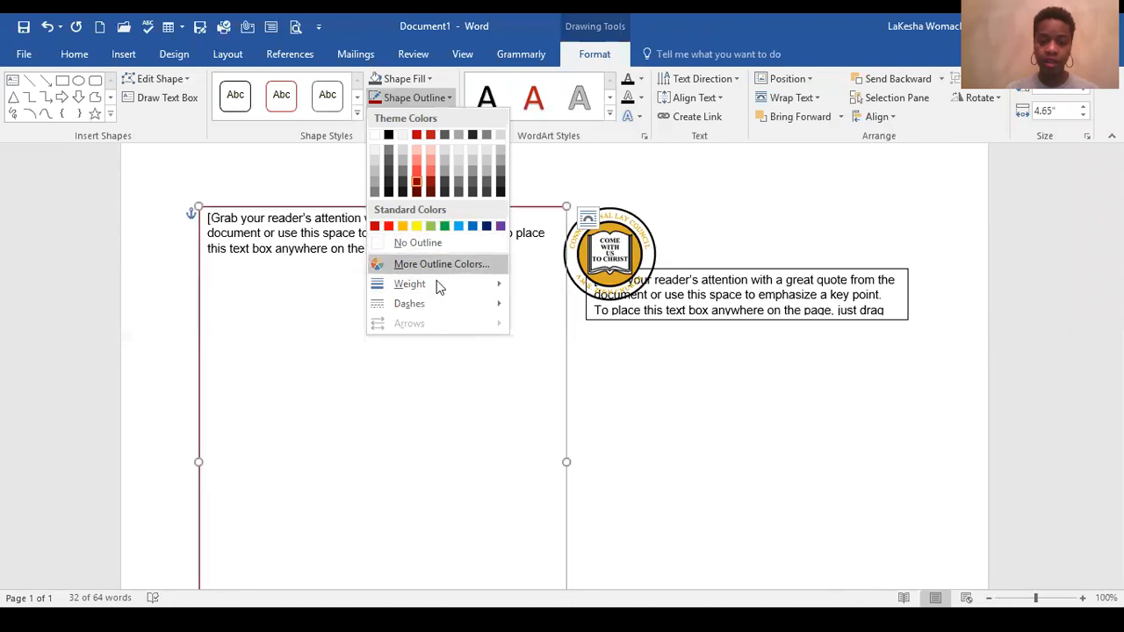
pyautogui.moveTo(435, 285)
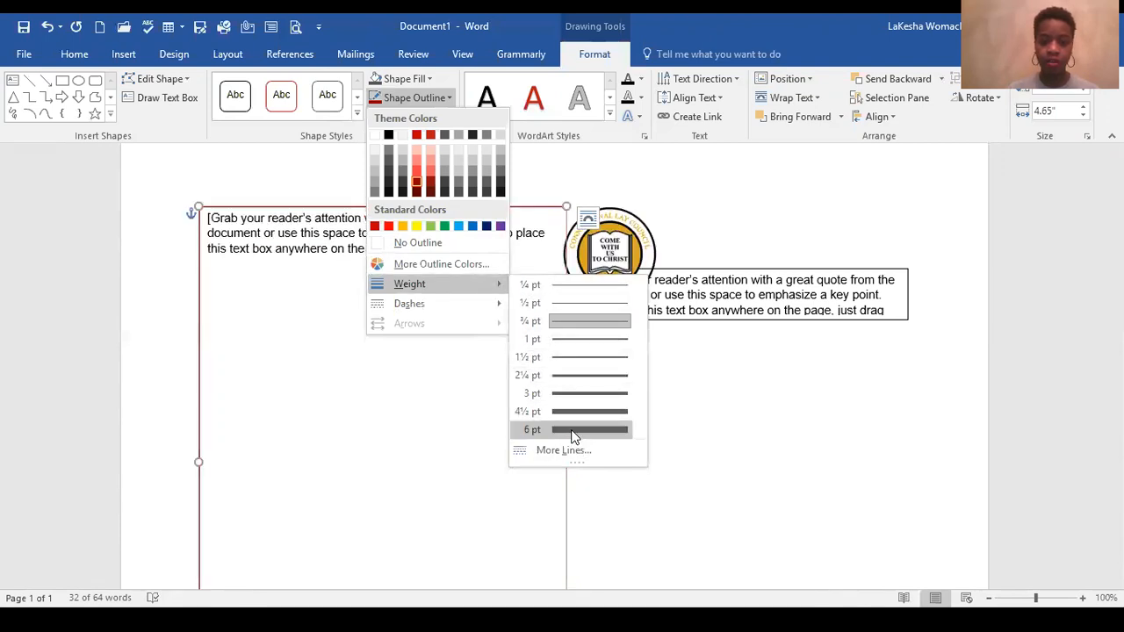
pyautogui.click(572, 433)
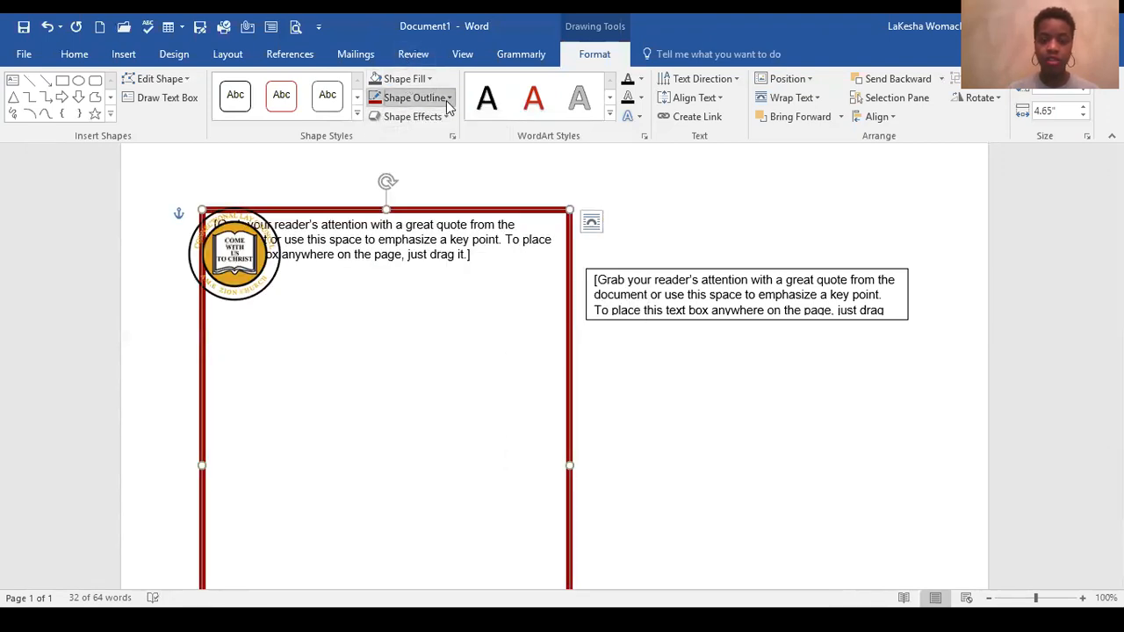
# Step: Preview the dash styles available for the large text box's outline
pyautogui.click(448, 98)
pyautogui.moveTo(501, 303)
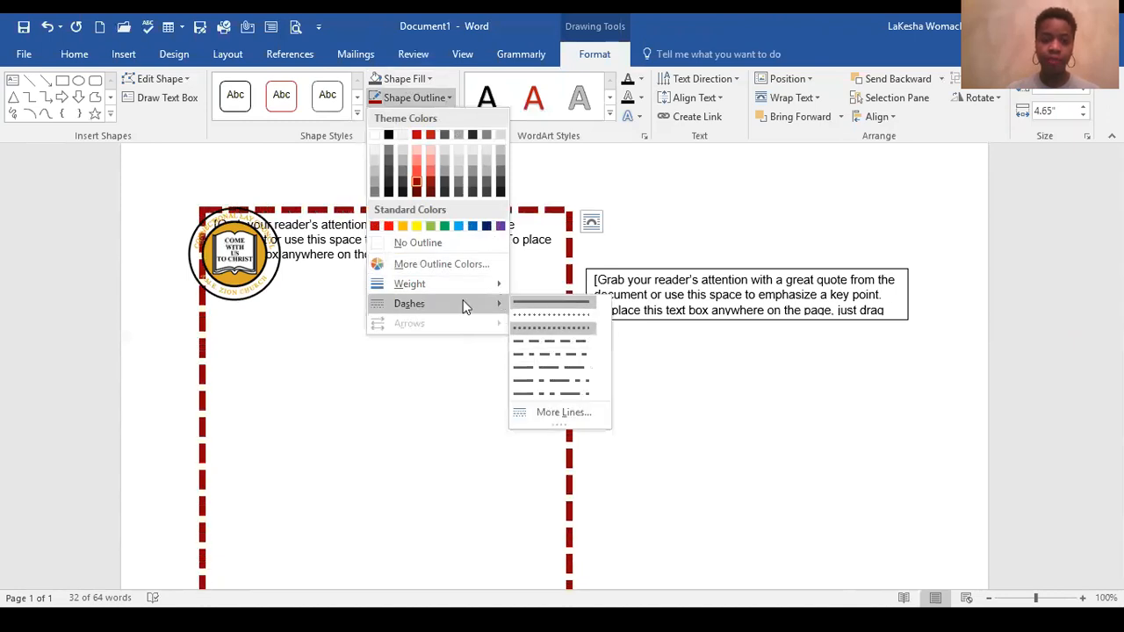
pyautogui.click(356, 326)
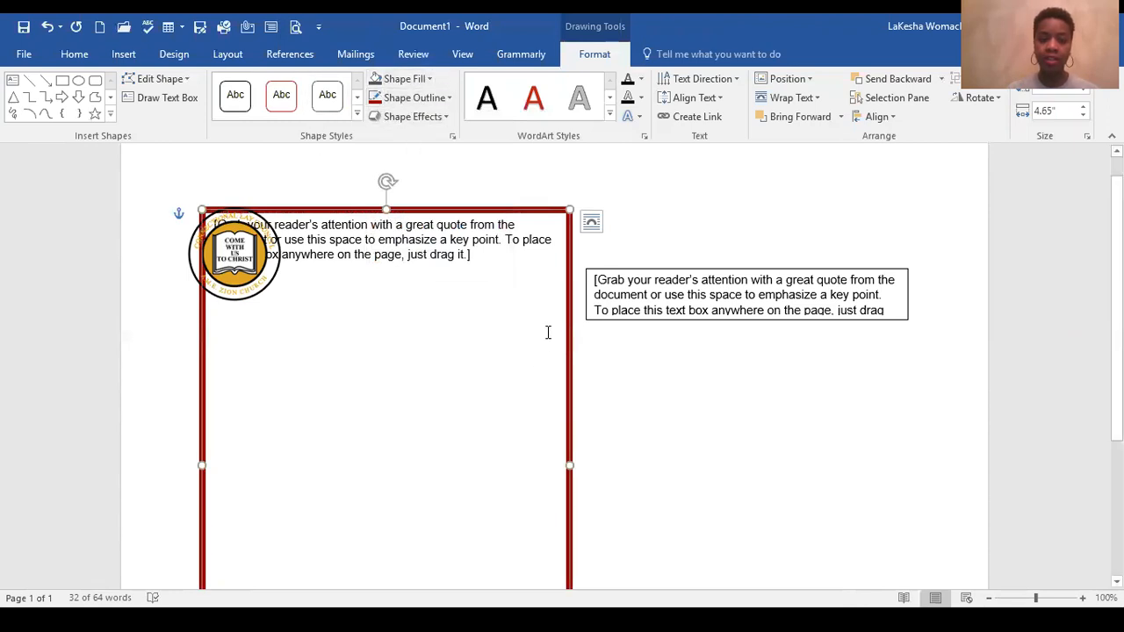
# Step: Set the large text box to No Outline and fill it with a light red theme color
pyautogui.click(447, 97)
pyautogui.click(452, 243)
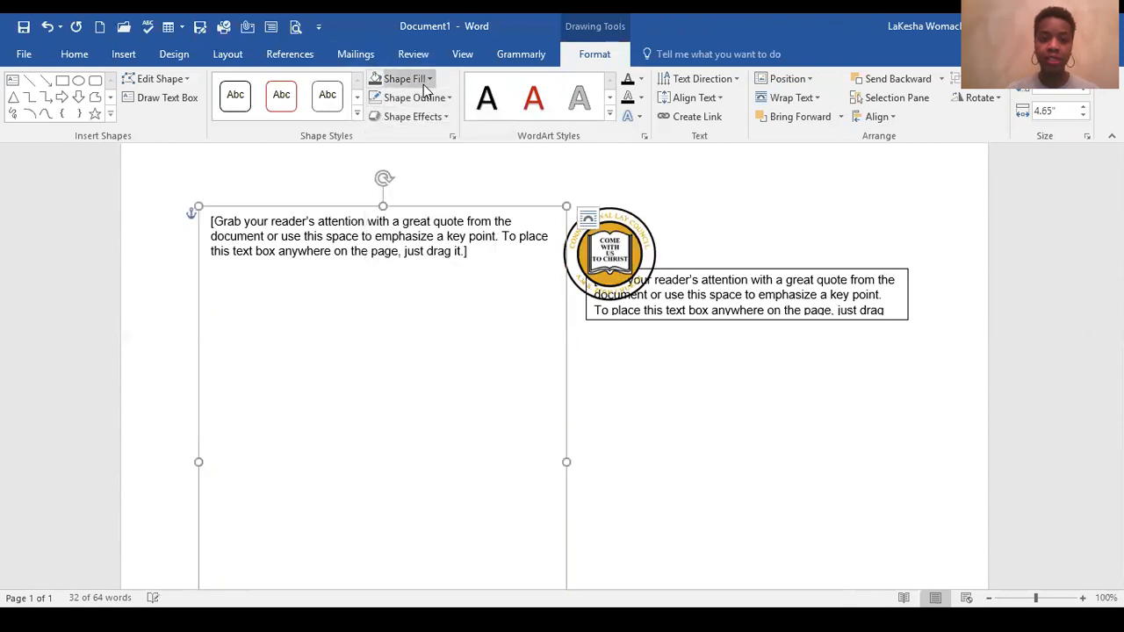
pyautogui.click(429, 79)
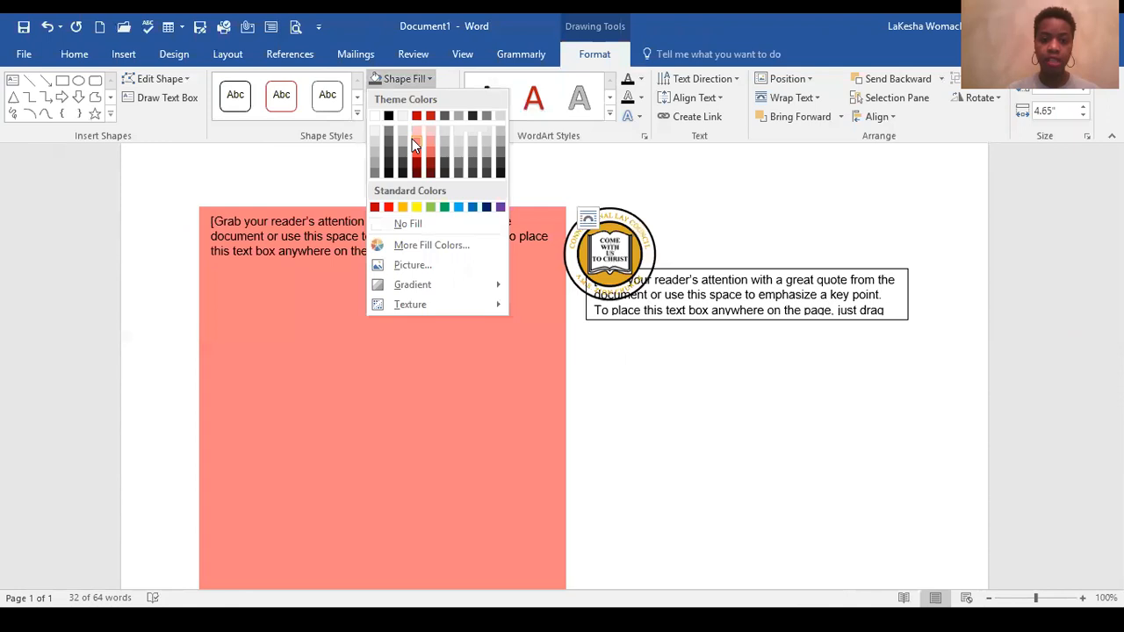
pyautogui.click(416, 140)
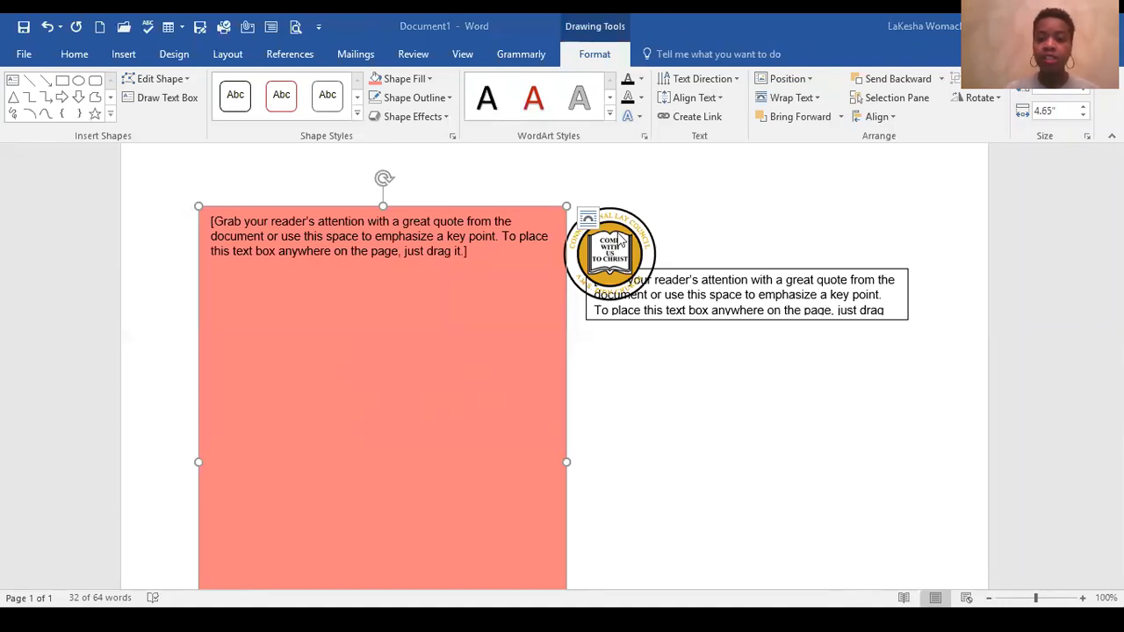
# Step: Move the round logo away from the filled text box and enlarge it over the second column
pyautogui.moveTo(625, 234); pyautogui.dragTo(683, 216)
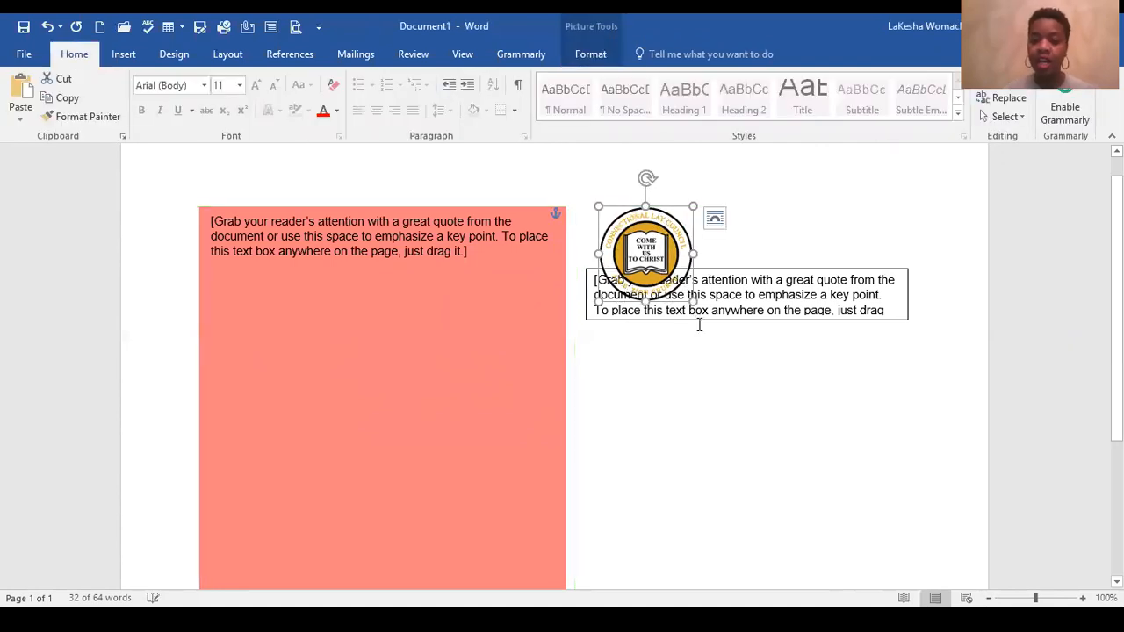
pyautogui.moveTo(693, 301); pyautogui.dragTo(684, 437)
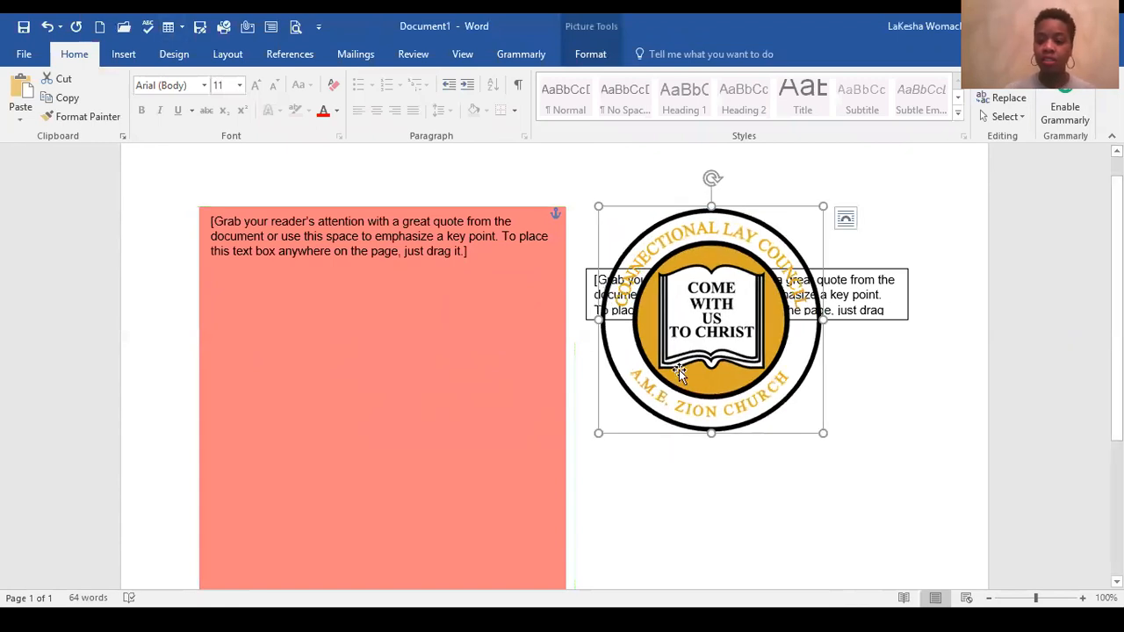
# Step: Delete the existing logo and insert the CLC_Logo picture from the CLC folder
pyautogui.press('Delete')
pyautogui.click(130, 59)
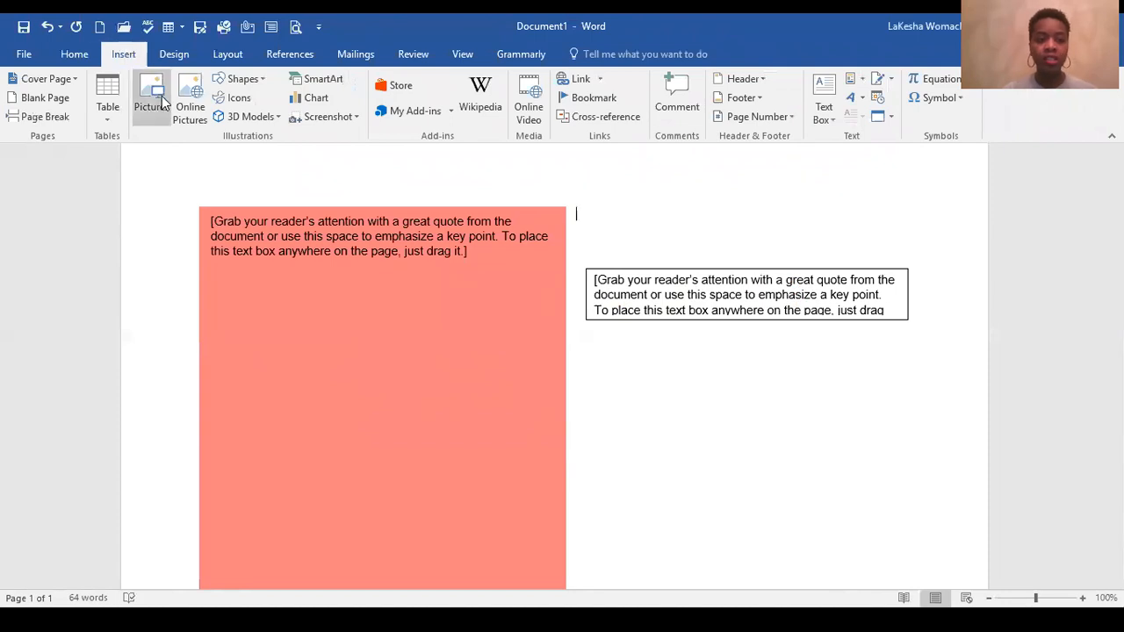
pyautogui.click(147, 113)
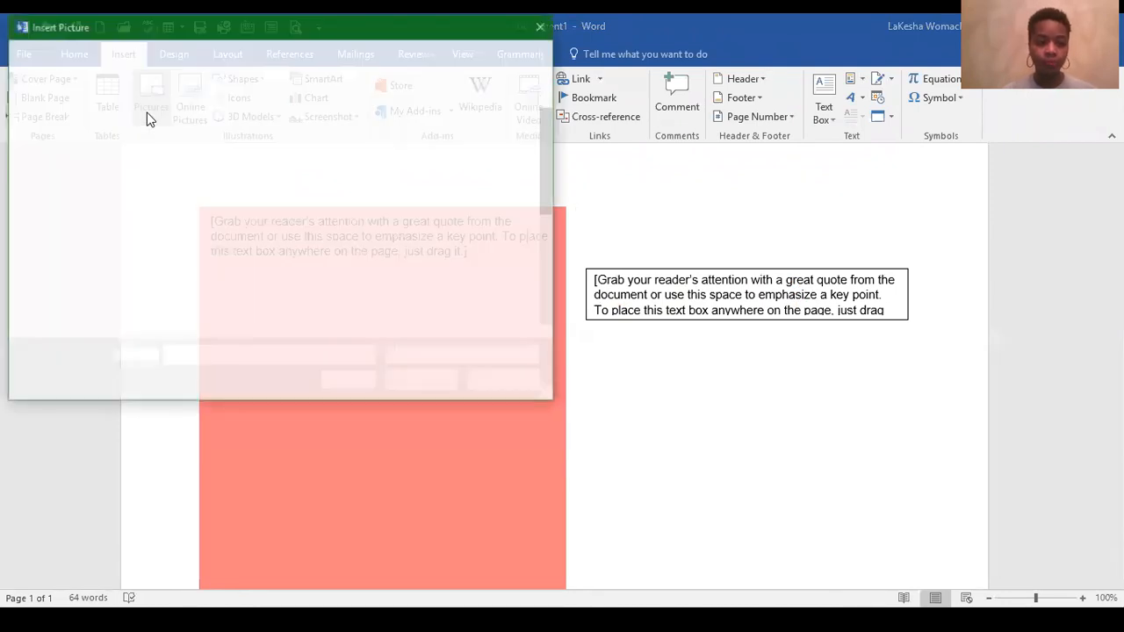
pyautogui.scroll(-3, 308, 274)
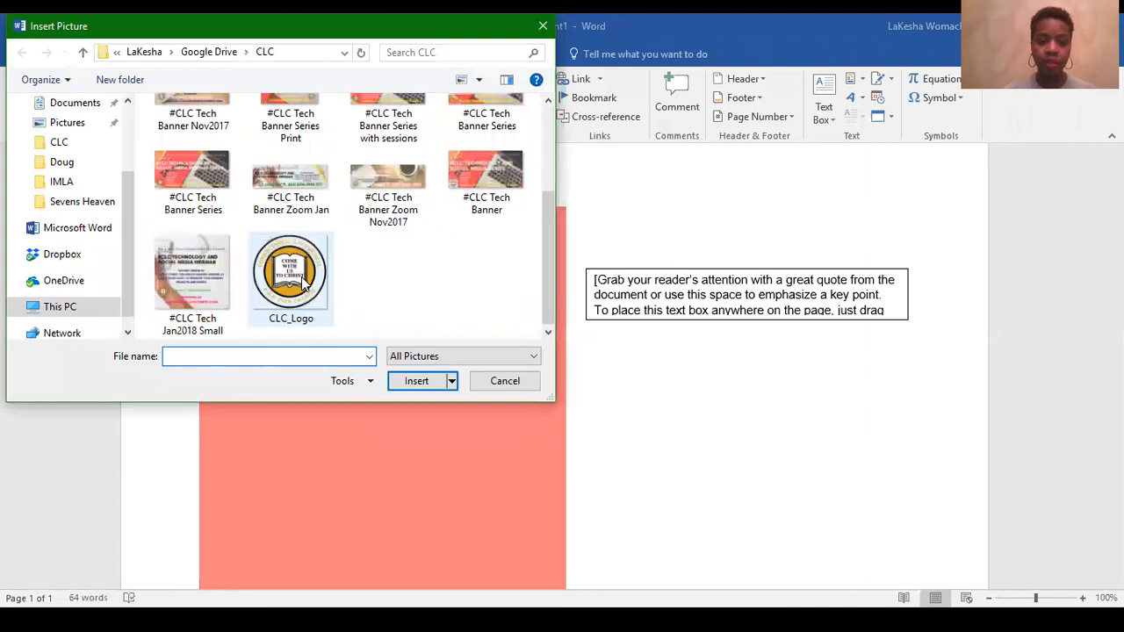
pyautogui.doubleClick(303, 279)
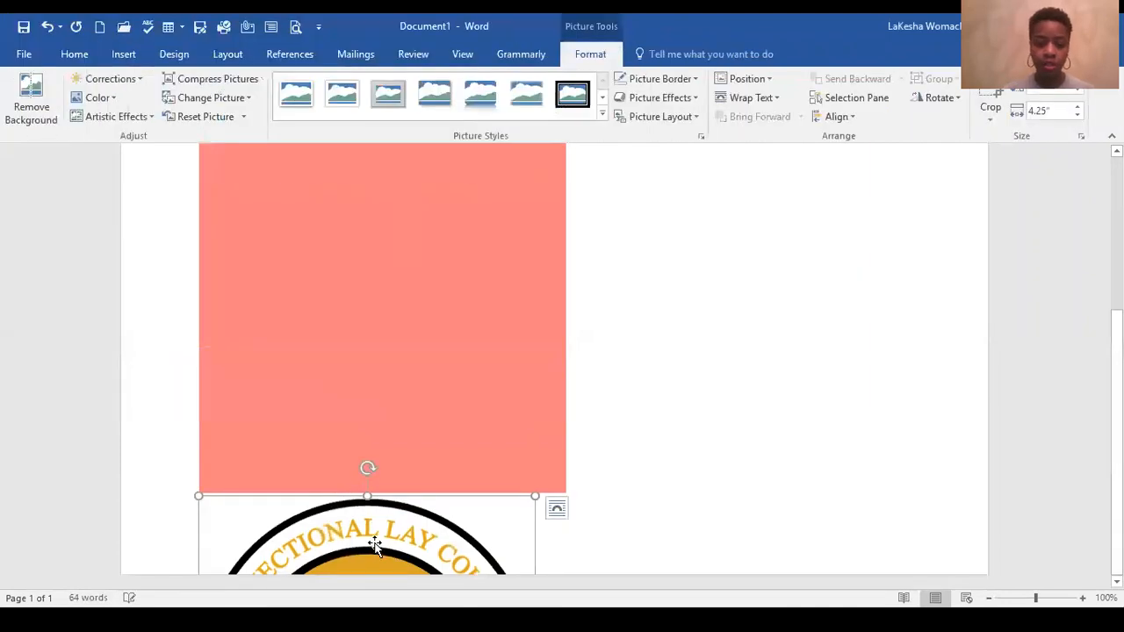
# Step: Try to move the inserted logo from below the filled text box toward the second column, and undo the move
pyautogui.moveTo(354, 539); pyautogui.dragTo(555, 472)
pyautogui.scroll(2, 537, 401)
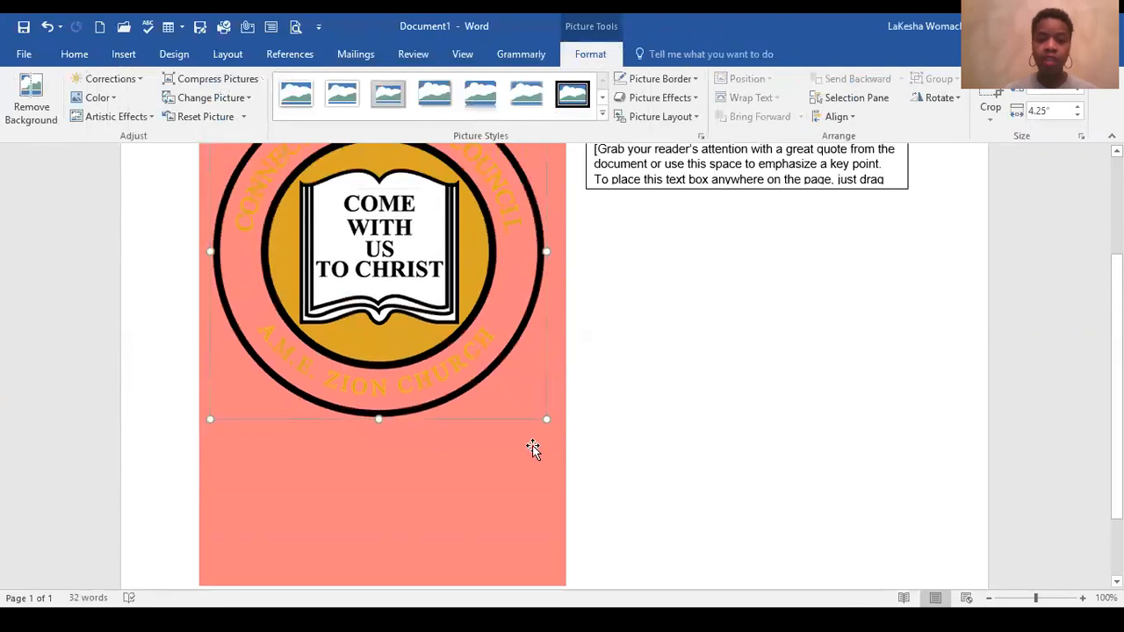
pyautogui.scroll(3, 509, 451)
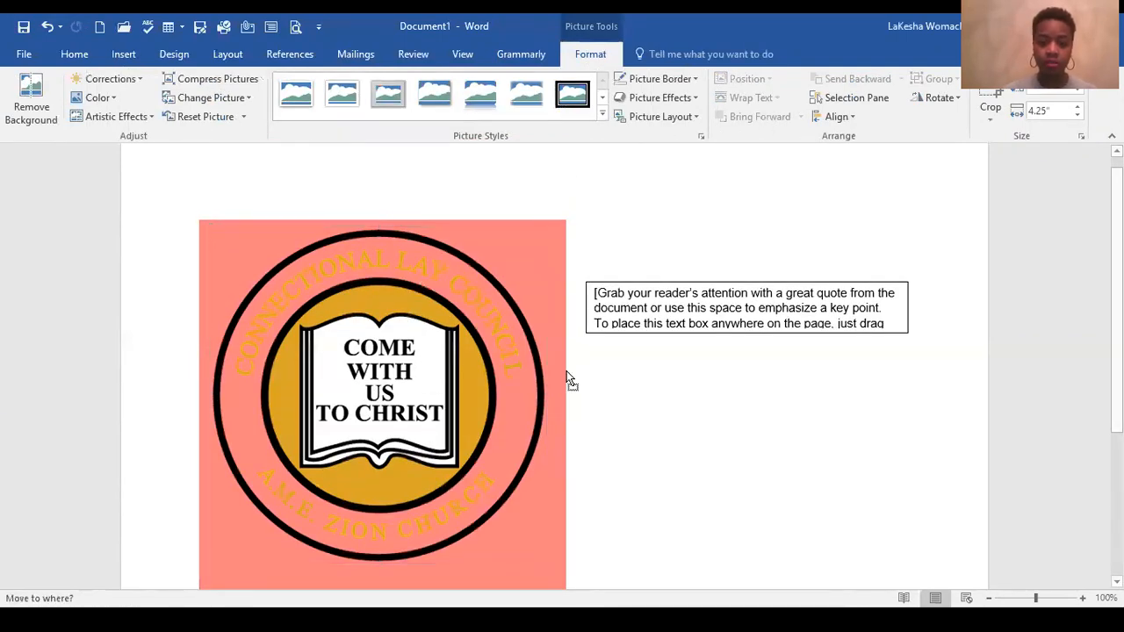
pyautogui.hotkey('ctrl', 'z')
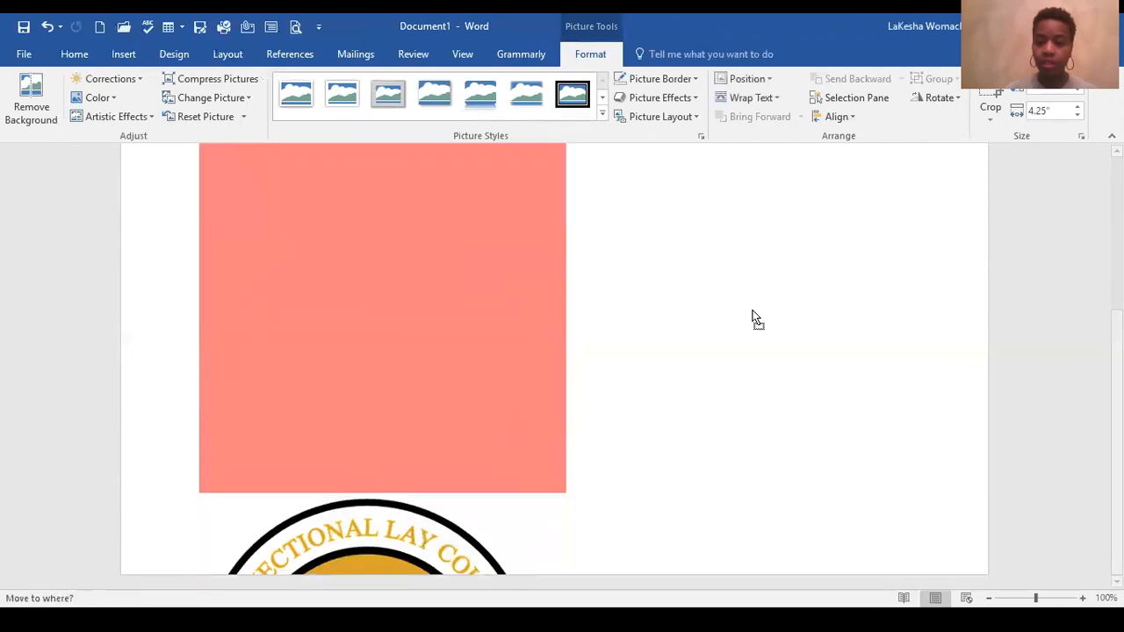
# Step: Set the inserted logo's text wrapping to In Front of Text and move it up toward the second column
pyautogui.click(779, 99)
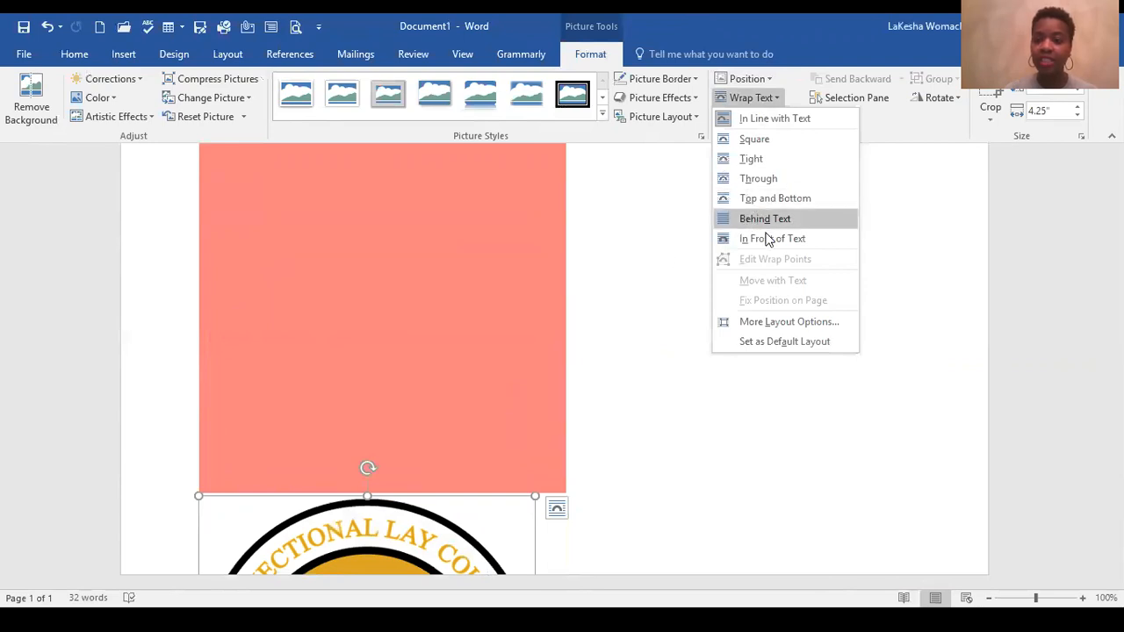
pyautogui.click(769, 239)
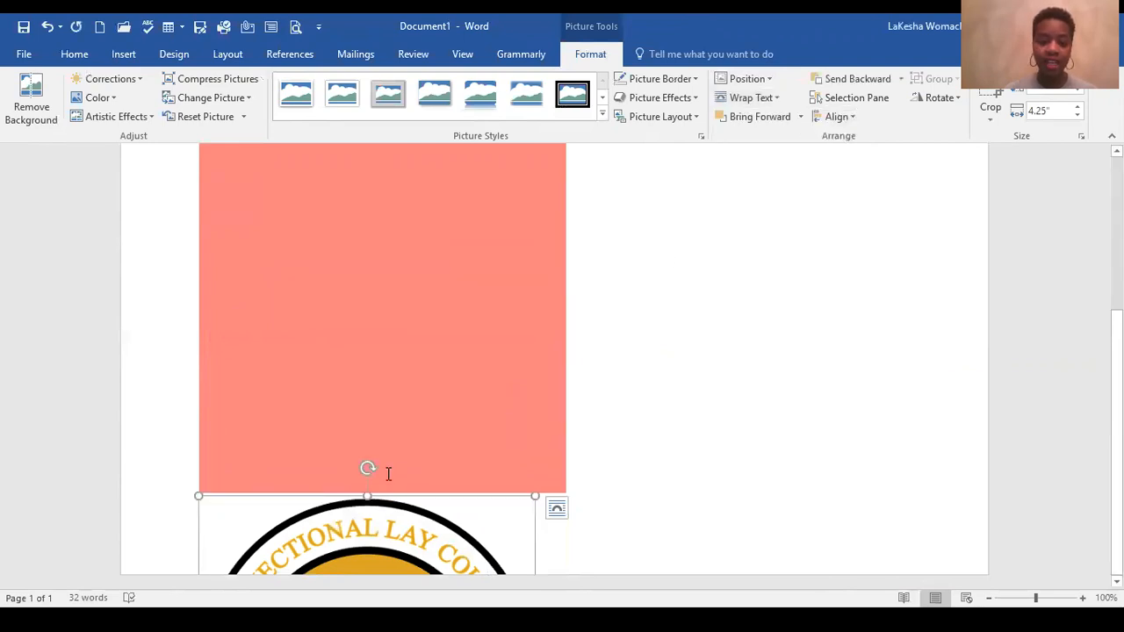
pyautogui.moveTo(386, 520); pyautogui.dragTo(596, 300)
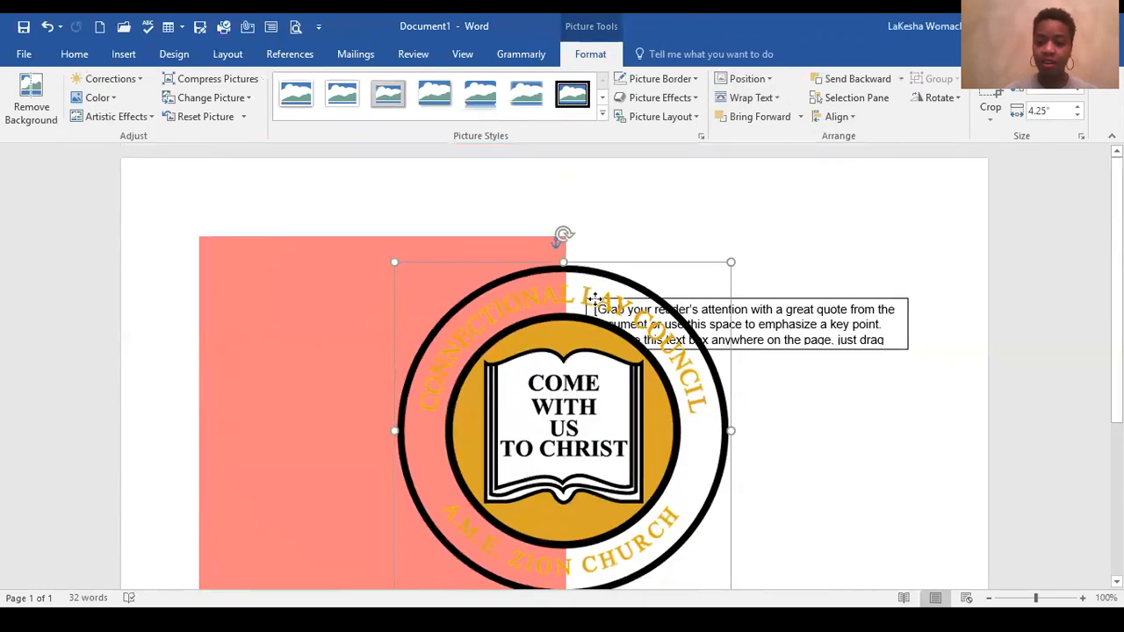
pyautogui.moveTo(590, 409); pyautogui.dragTo(590, 440)
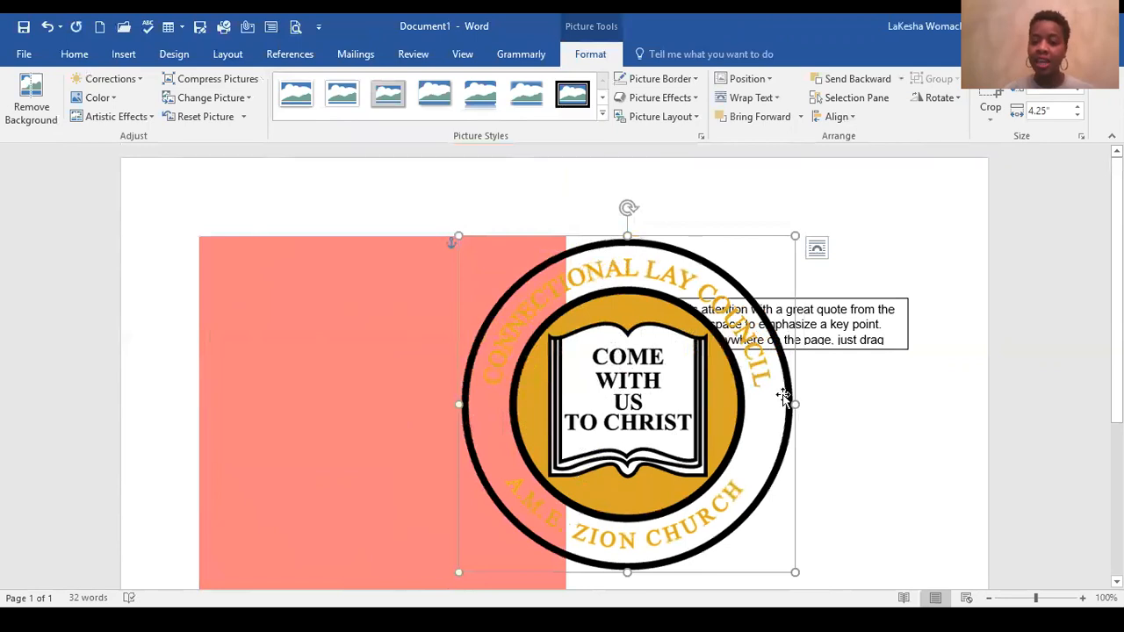
# Step: Resize the logo to about 1.65 inches wide, keeping its shape round
pyautogui.moveTo(794, 403); pyautogui.dragTo(761, 418)
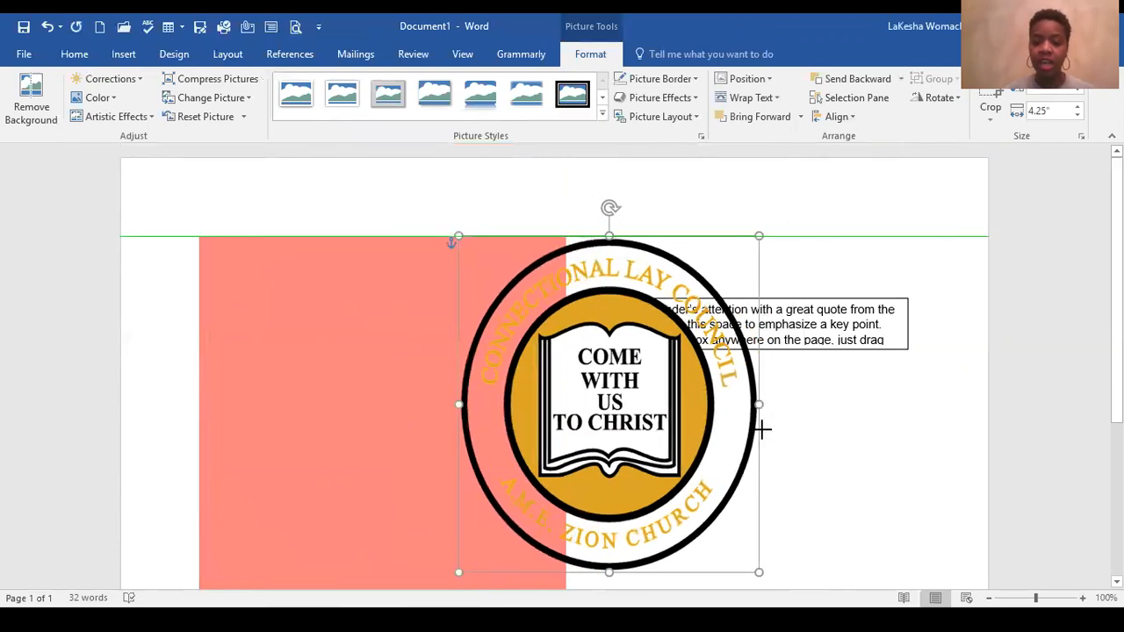
pyautogui.moveTo(612, 571); pyautogui.dragTo(638, 584)
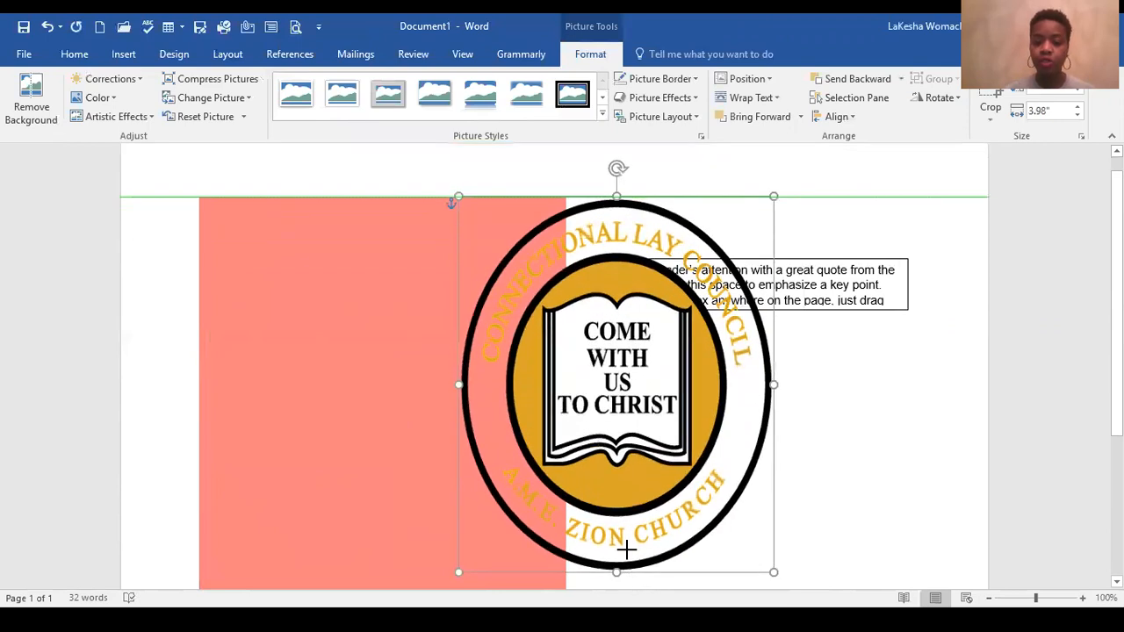
pyautogui.moveTo(626, 544); pyautogui.dragTo(618, 526)
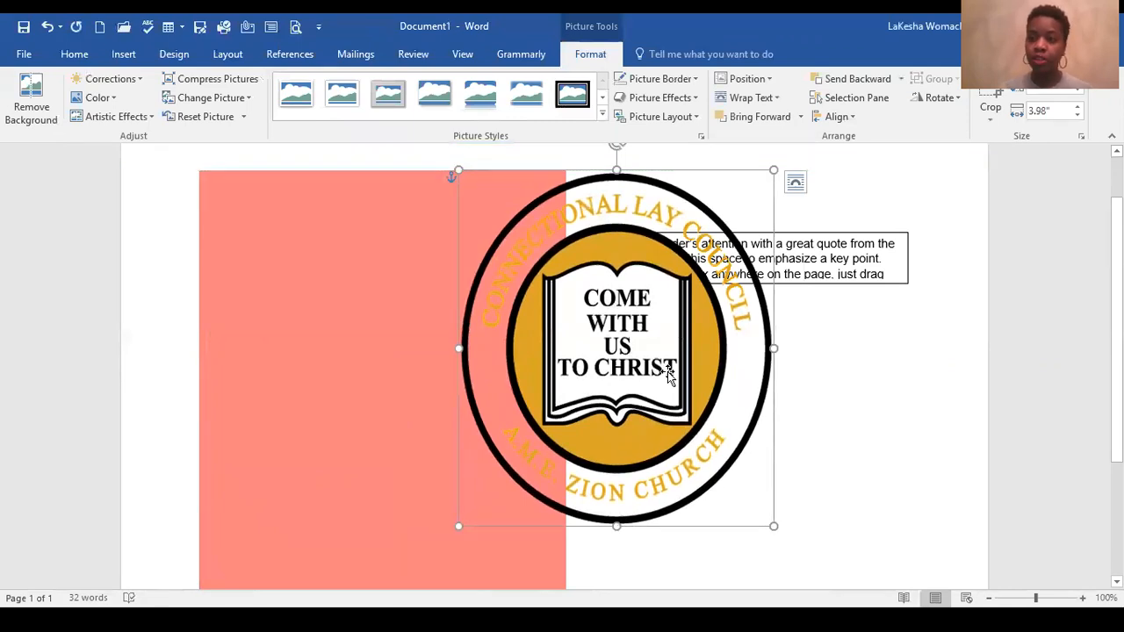
pyautogui.moveTo(617, 526); pyautogui.dragTo(616, 498)
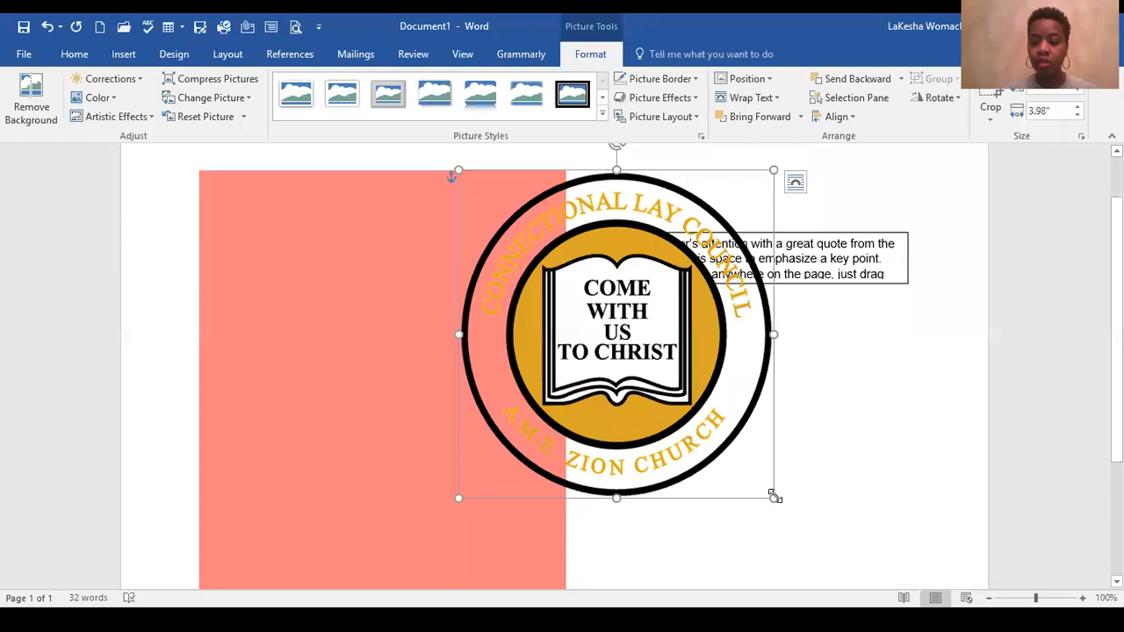
pyautogui.moveTo(773, 497); pyautogui.dragTo(604, 313)
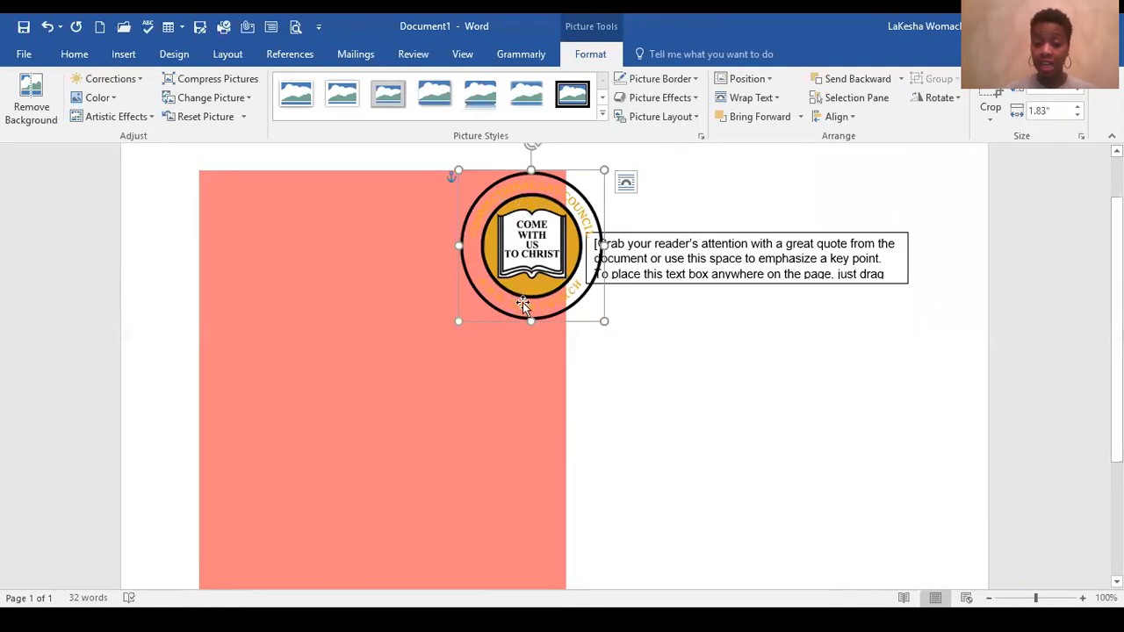
pyautogui.moveTo(531, 322)
pyautogui.mouseDown()
pyautogui.moveTo(534, 351)
pyautogui.moveTo(531, 315)
pyautogui.mouseUp()
pyautogui.moveTo(605, 242)
pyautogui.mouseDown()
pyautogui.moveTo(625, 243)
pyautogui.moveTo(603, 243)
pyautogui.mouseUp()
pyautogui.moveTo(599, 314)
pyautogui.mouseDown()
pyautogui.moveTo(618, 331)
pyautogui.moveTo(587, 304)
pyautogui.mouseUp()
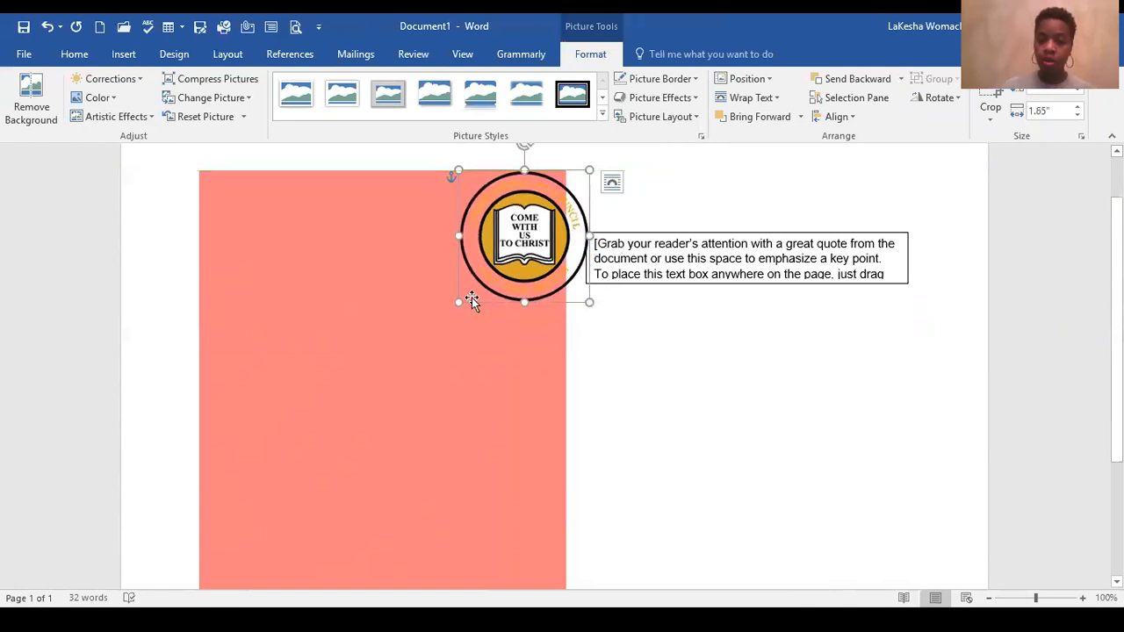
# Step: Move the quote text box up to near the red box's top edge and extend it downward to make room for the logo
pyautogui.moveTo(664, 233); pyautogui.dragTo(665, 176)
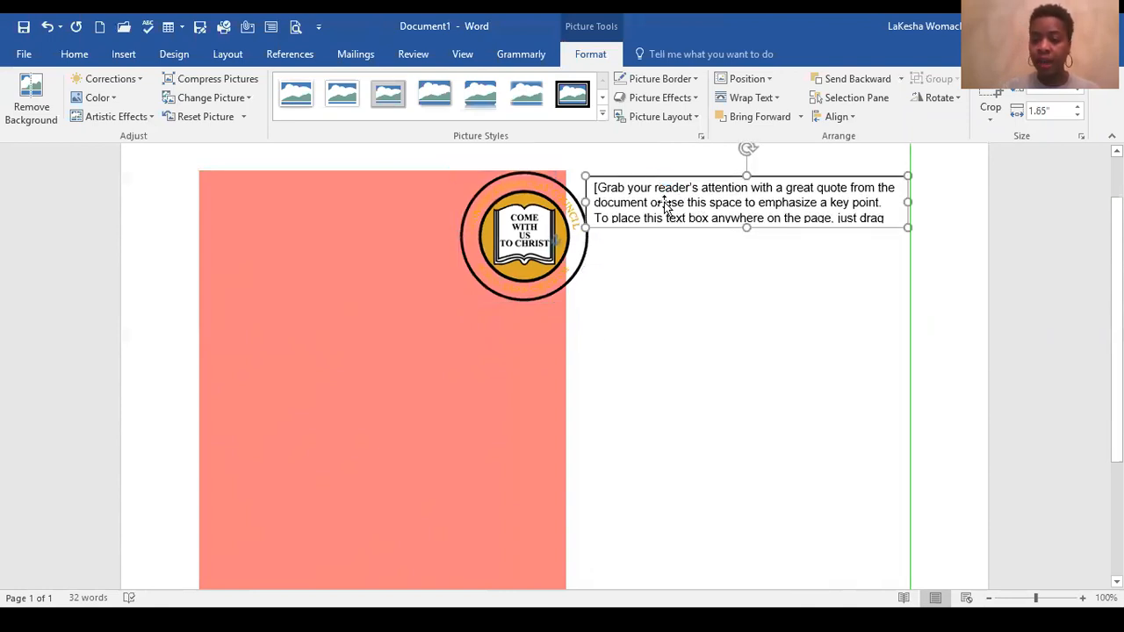
pyautogui.click(531, 230)
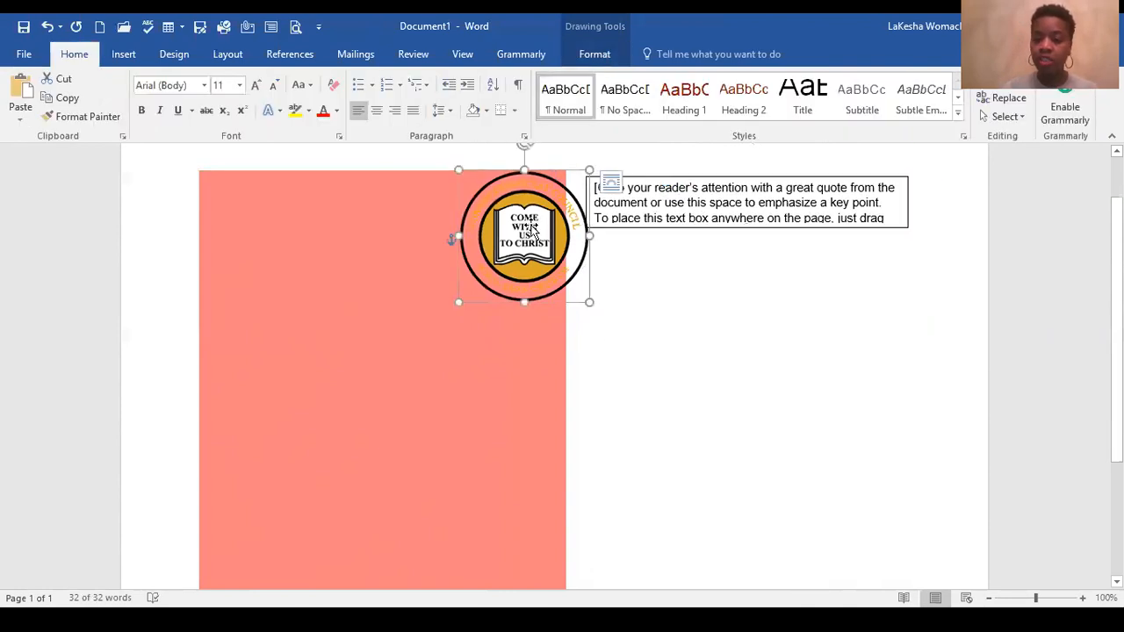
pyautogui.click(752, 227)
pyautogui.moveTo(791, 417); pyautogui.dragTo(769, 392)
# Step: Place the logo inside the quote text box, centered below its placeholder text
pyautogui.moveTo(556, 283); pyautogui.dragTo(779, 356)
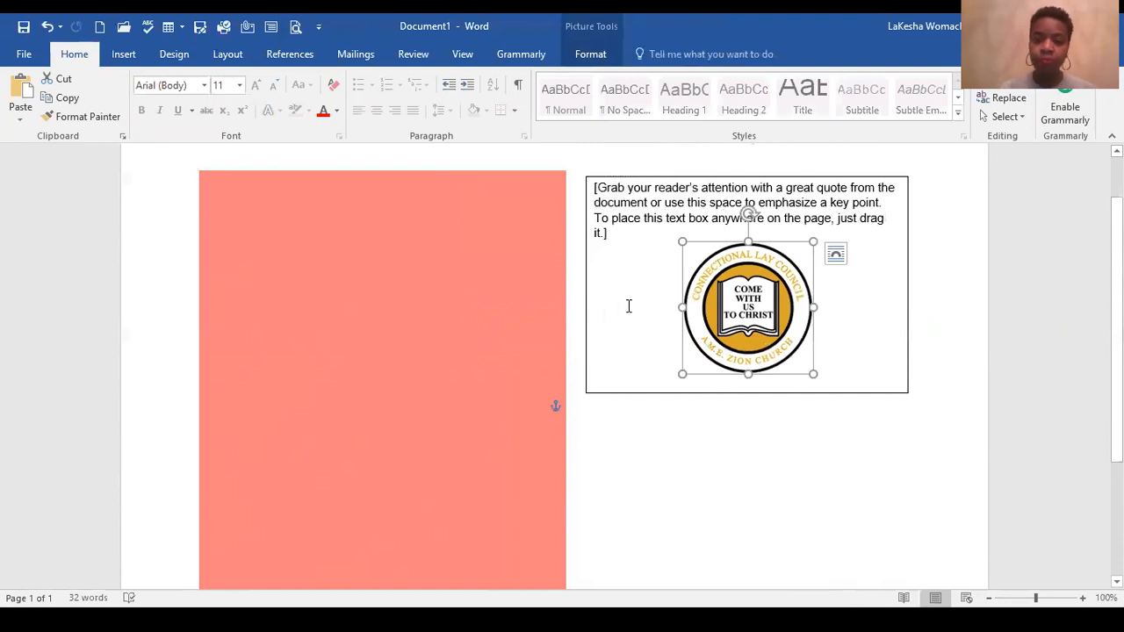
pyautogui.click(551, 283)
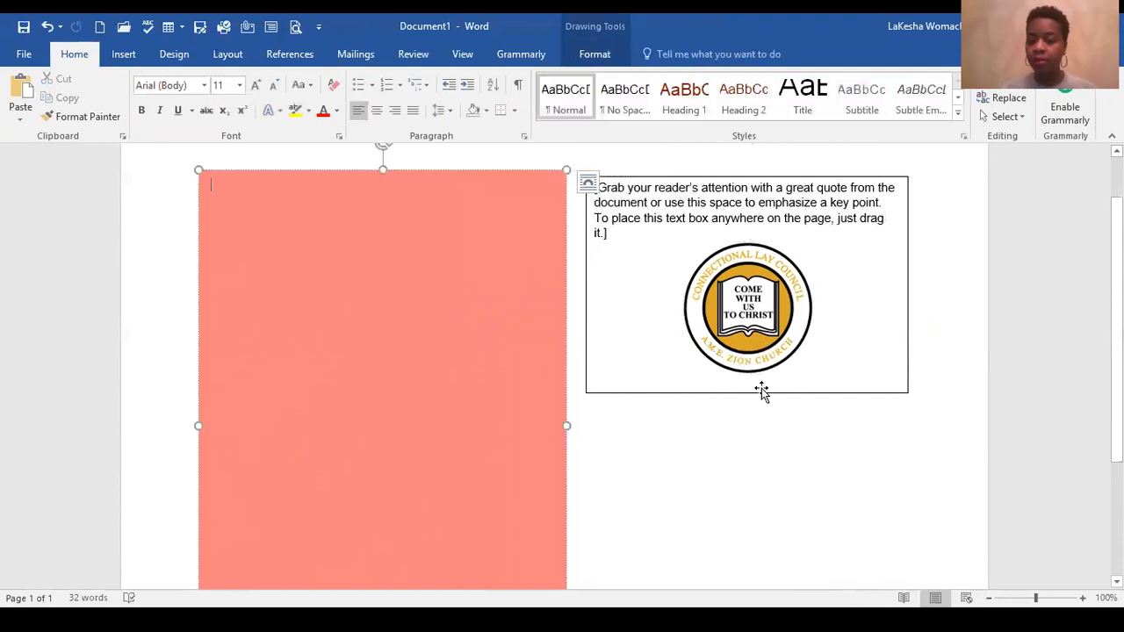
pyautogui.click(798, 370)
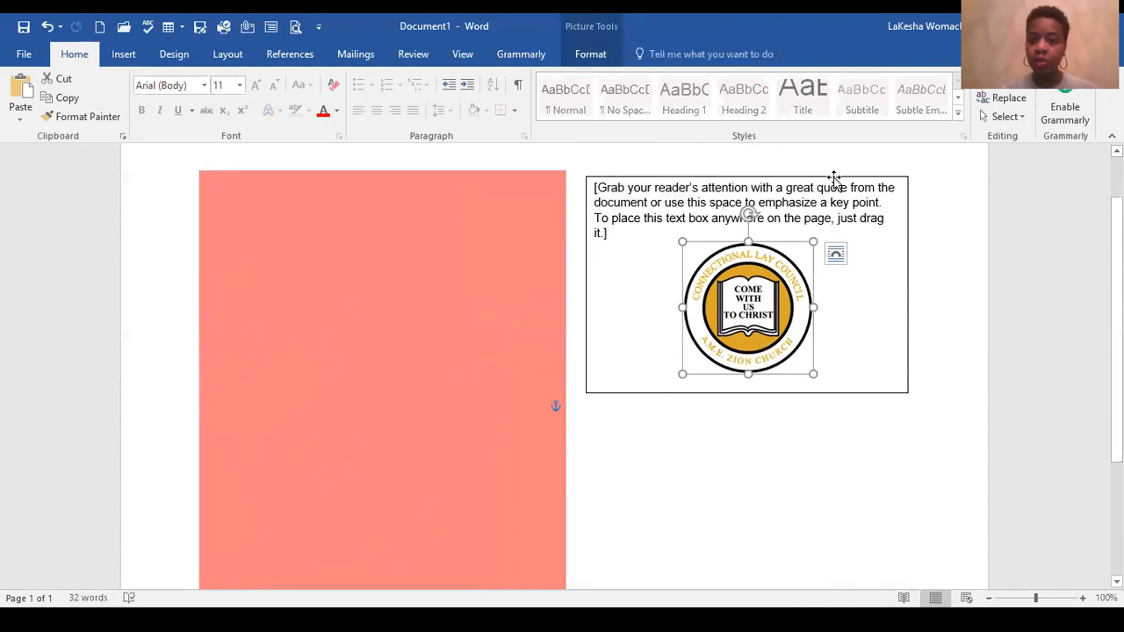
# Step: Copy the quote text box, paste a duplicate below it, and narrow the duplicate to about half the original's width
pyautogui.click(777, 178)
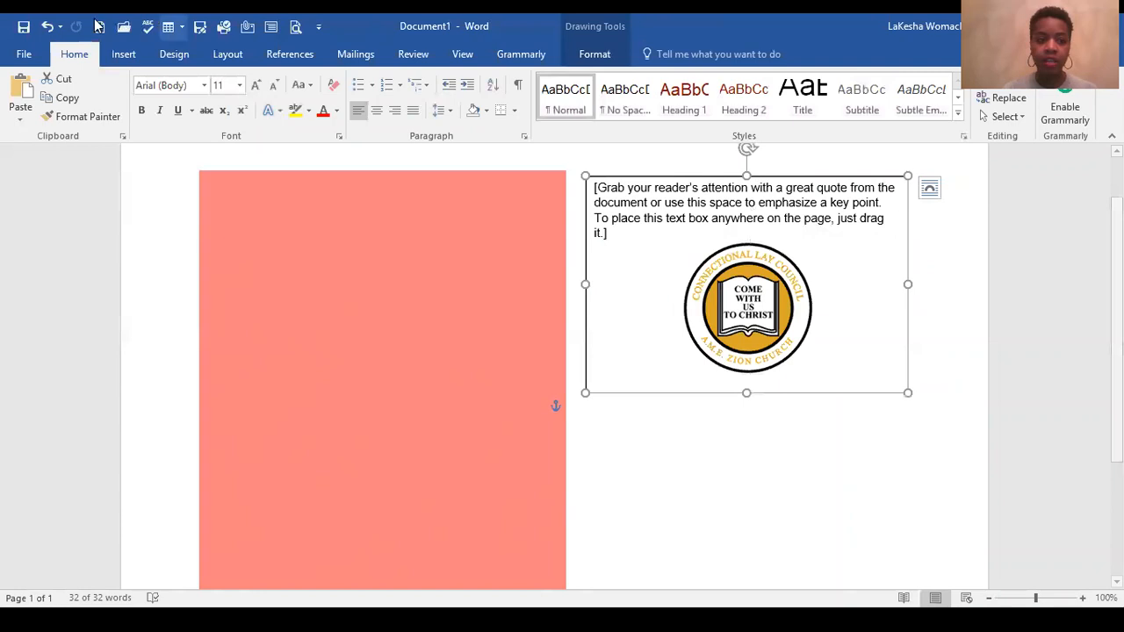
pyautogui.click(64, 98)
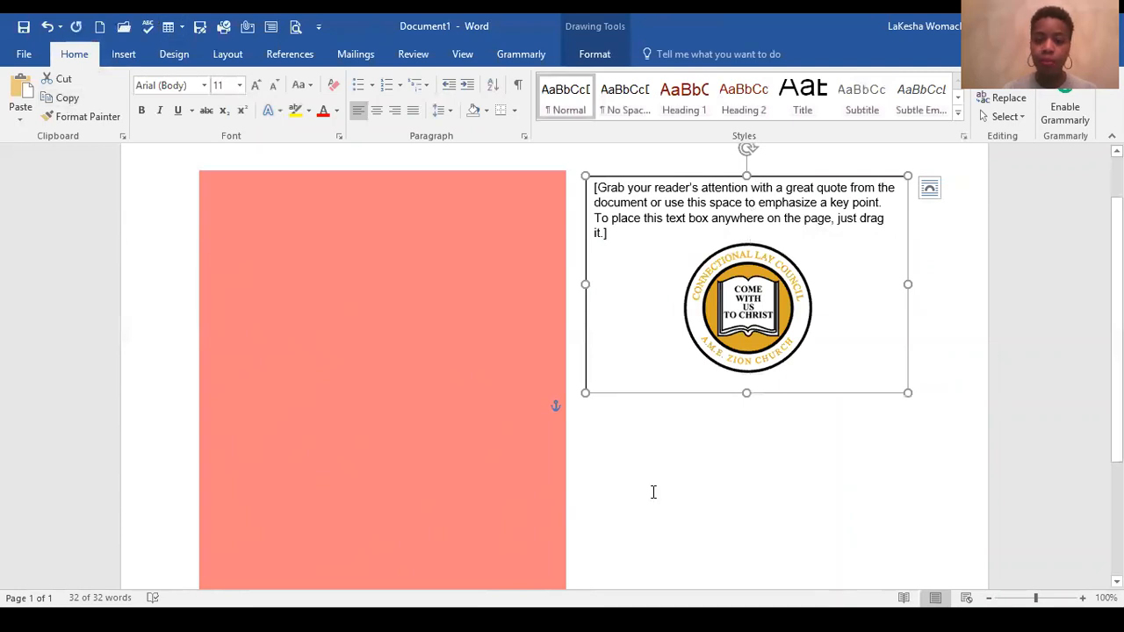
pyautogui.click(630, 441)
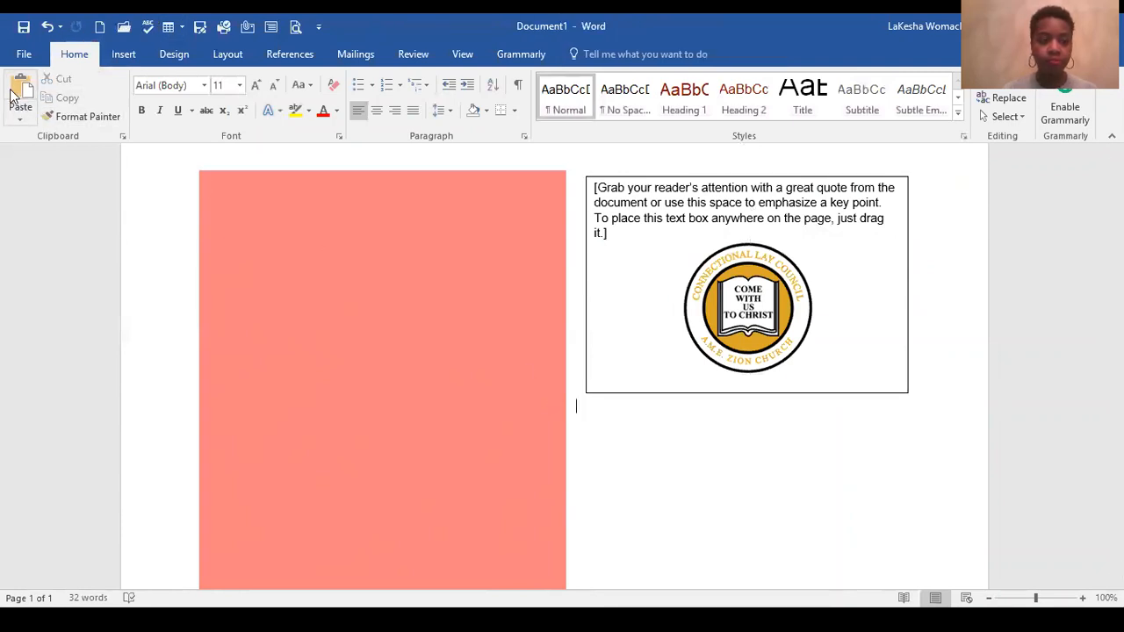
pyautogui.click(20, 95)
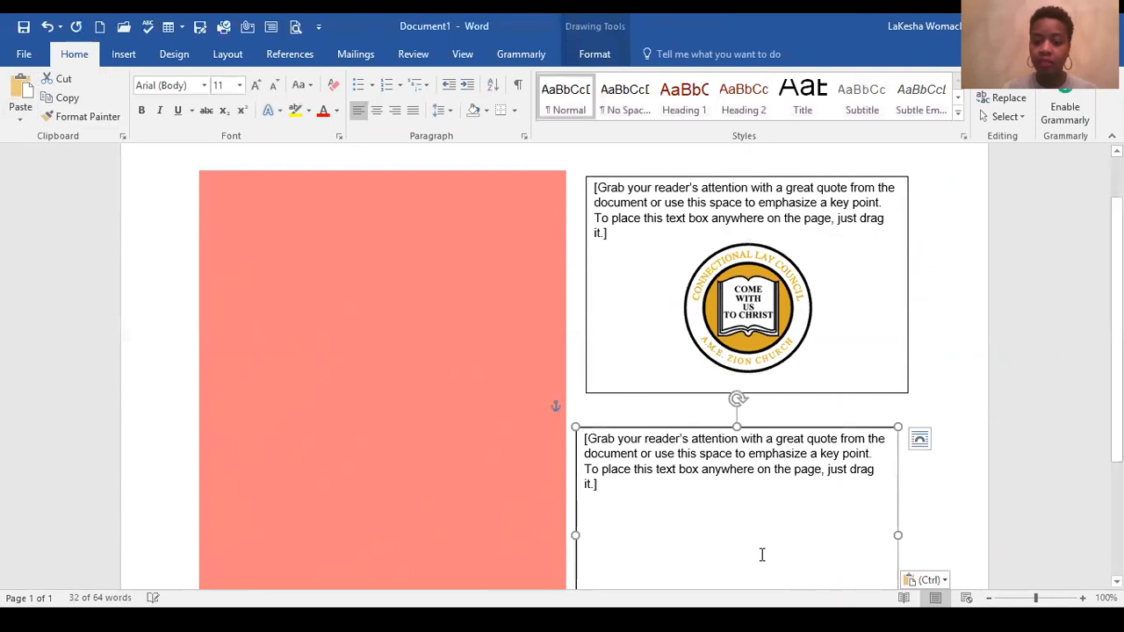
pyautogui.scroll(-2, 763, 554)
pyautogui.moveTo(575, 457); pyautogui.dragTo(589, 457)
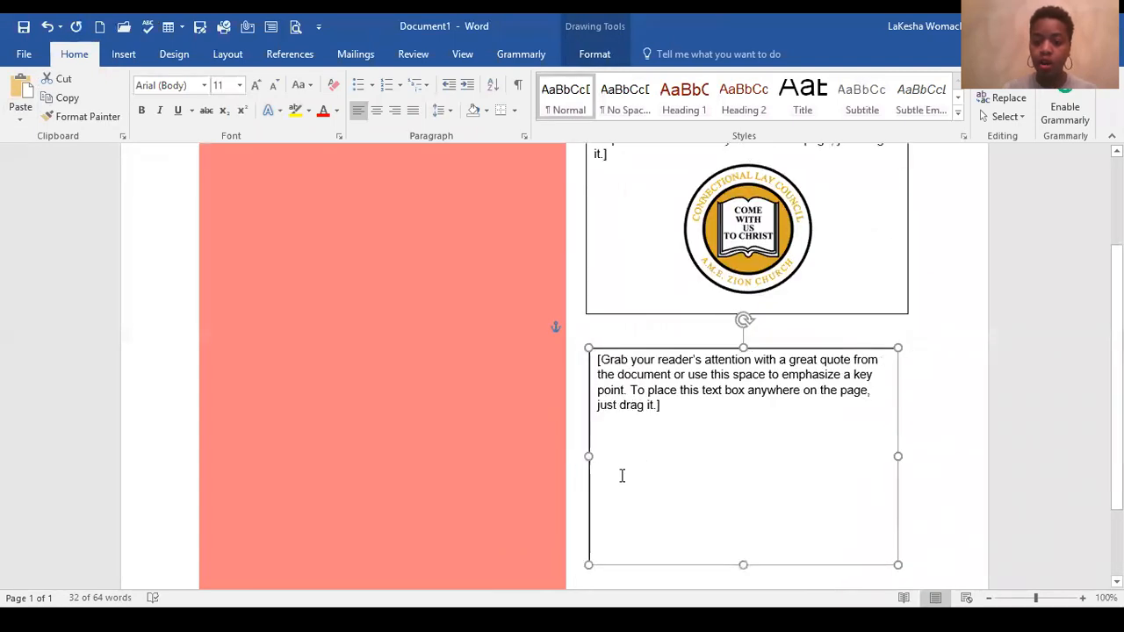
pyautogui.moveTo(896, 455); pyautogui.dragTo(749, 433)
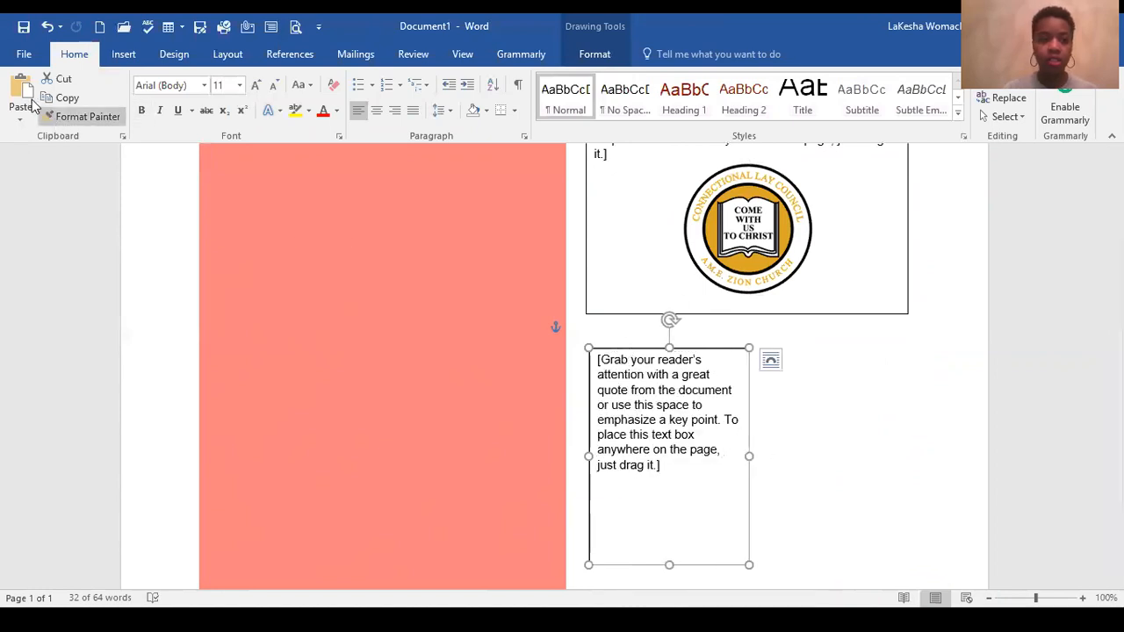
# Step: Paste another copy of the quote text box and place it directly beside the narrowed one
pyautogui.click(20, 92)
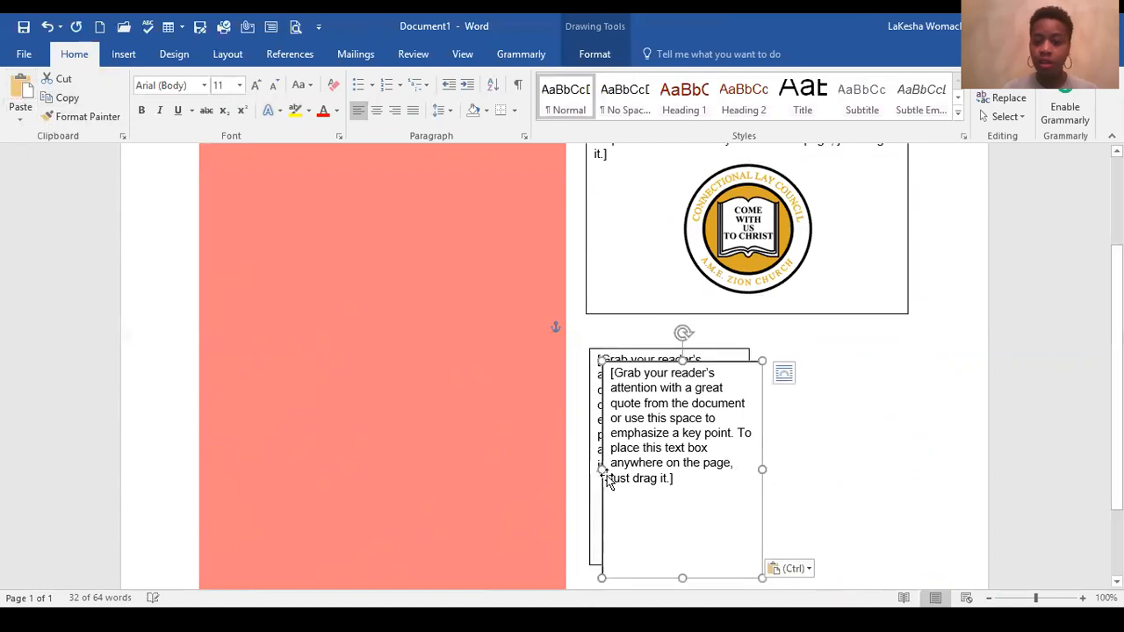
pyautogui.moveTo(761, 364); pyautogui.dragTo(856, 346)
pyautogui.click(957, 473)
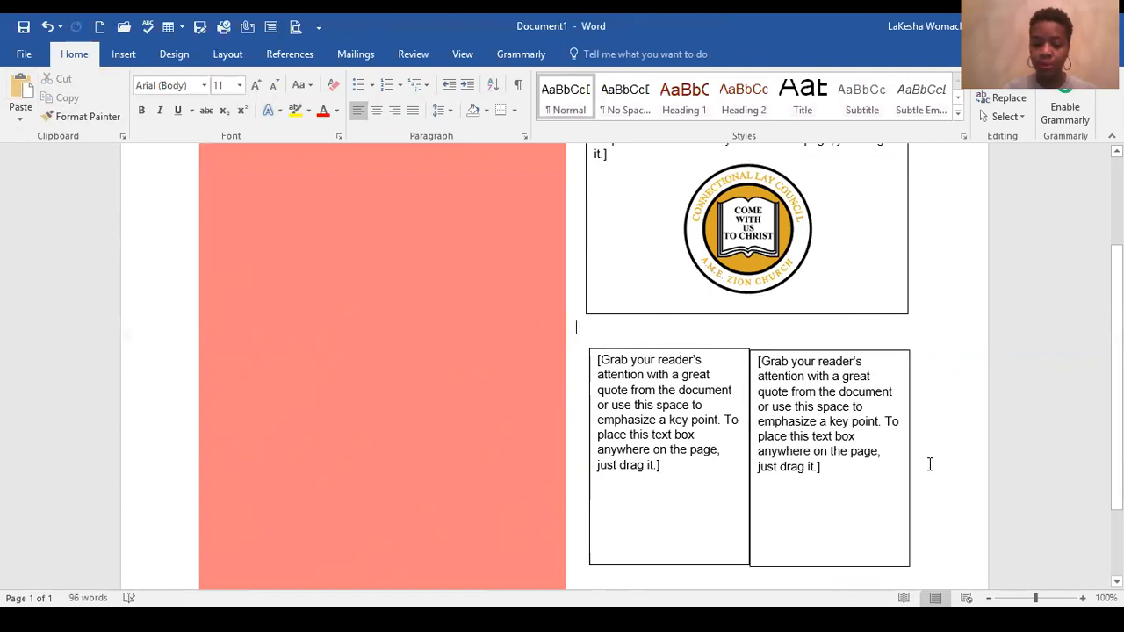
# Step: Extend both narrow text boxes downward to line up with the red box's lower edge
pyautogui.scroll(-2, 719, 461)
pyautogui.click(625, 453)
pyautogui.moveTo(670, 484); pyautogui.dragTo(674, 514)
pyautogui.click(831, 485)
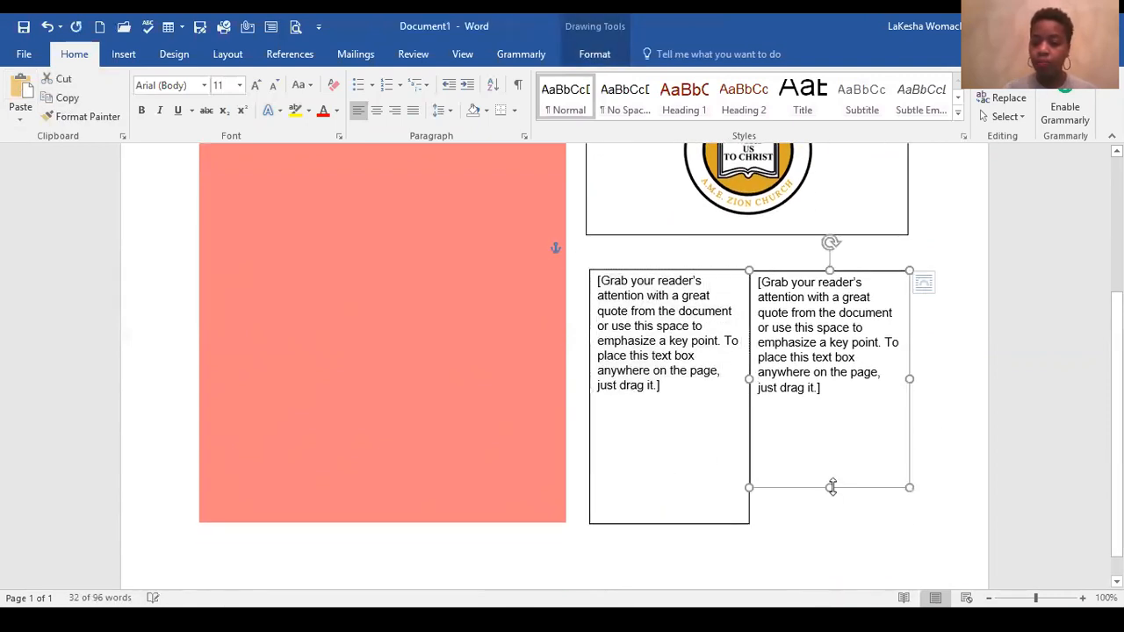
pyautogui.moveTo(831, 485); pyautogui.dragTo(831, 519)
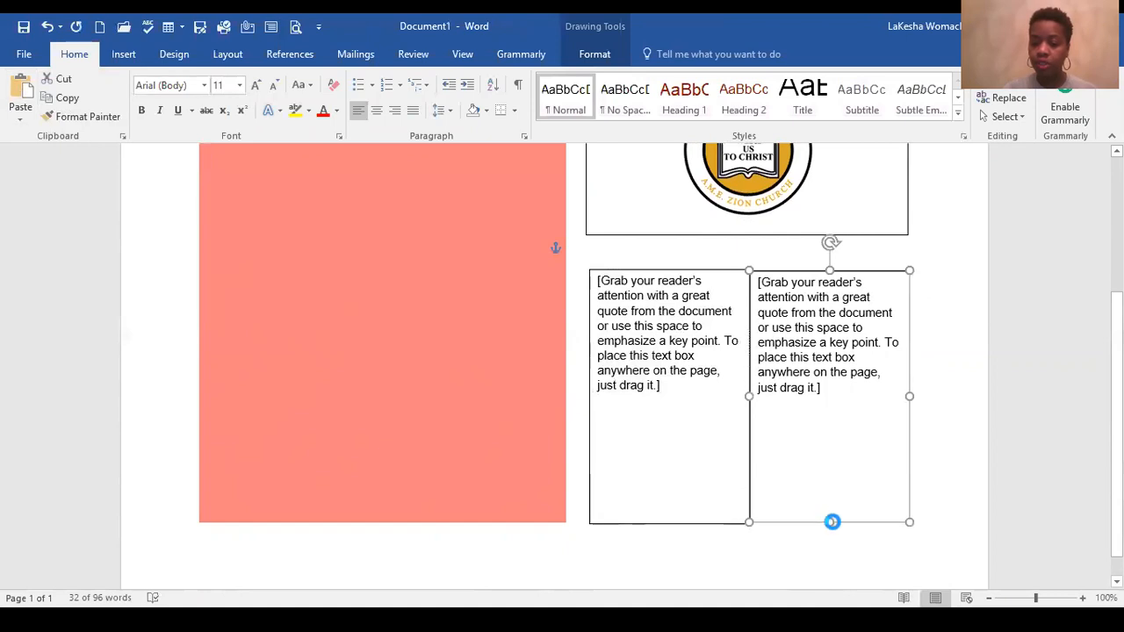
pyautogui.click(942, 481)
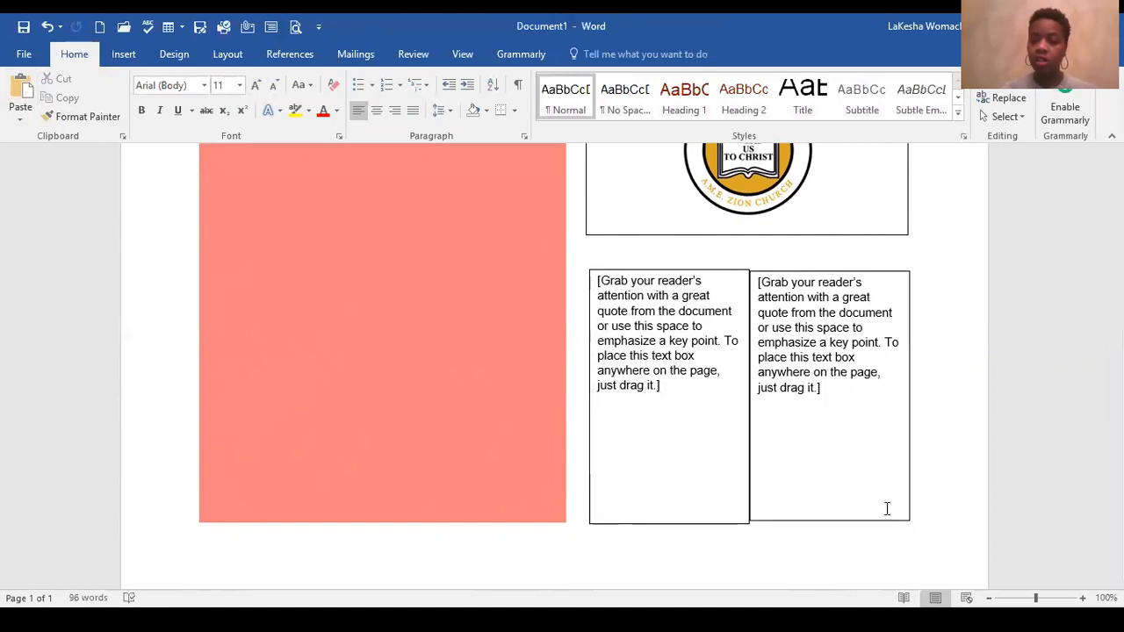
pyautogui.click(896, 383)
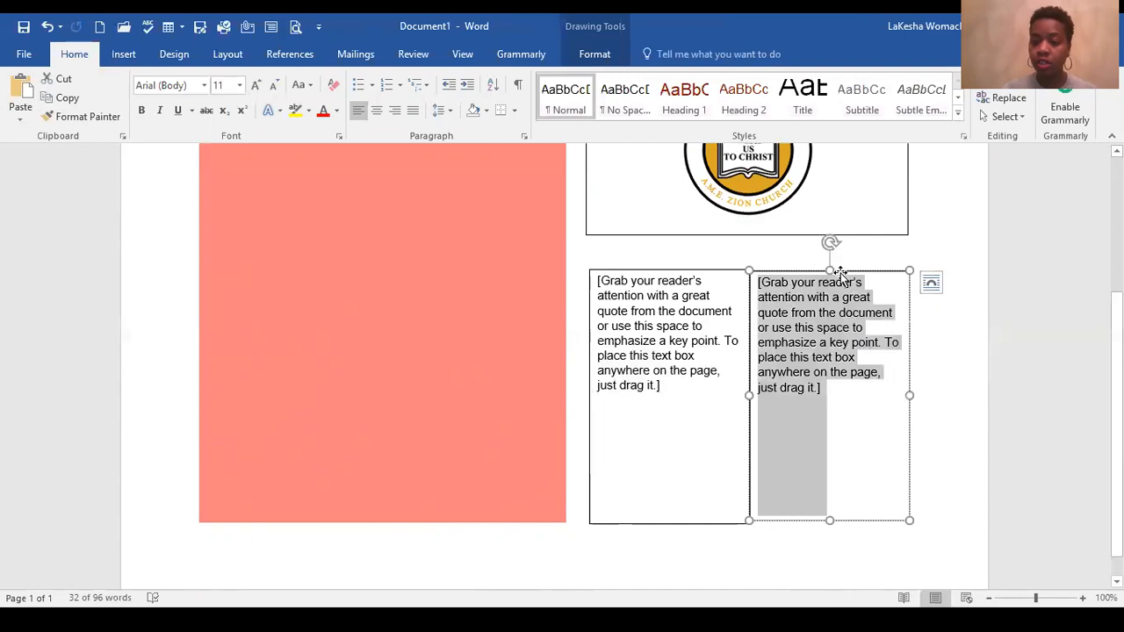
pyautogui.click(942, 338)
pyautogui.scroll(-1, 660, 460)
pyautogui.scroll(5, 635, 497)
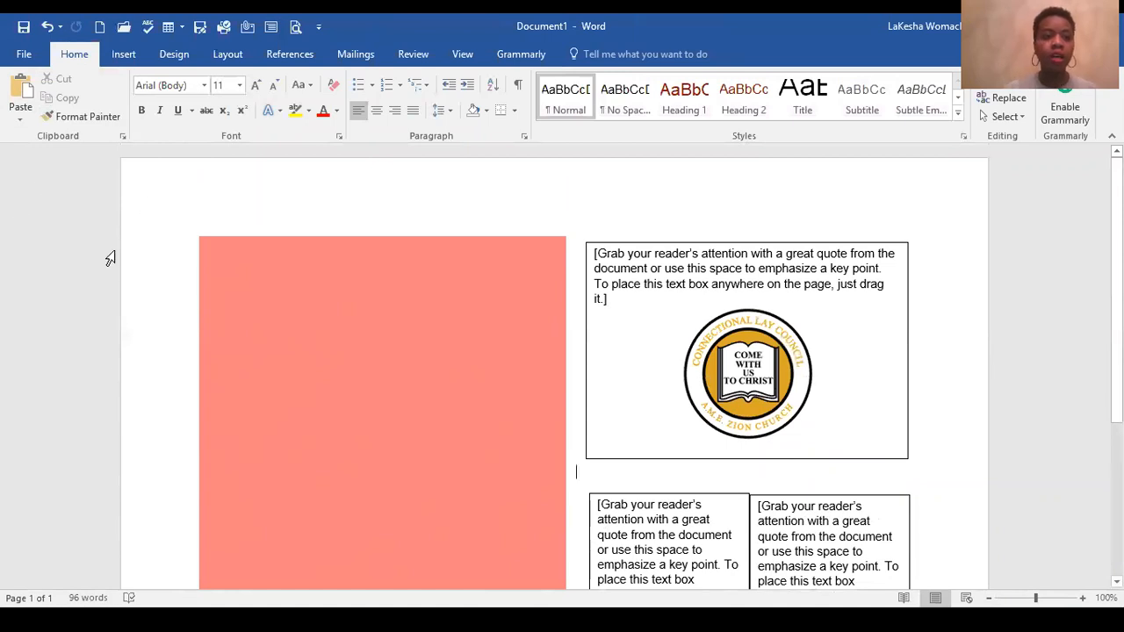
# Step: Create a new blank document and browse the built-in cover page gallery
pyautogui.click(103, 30)
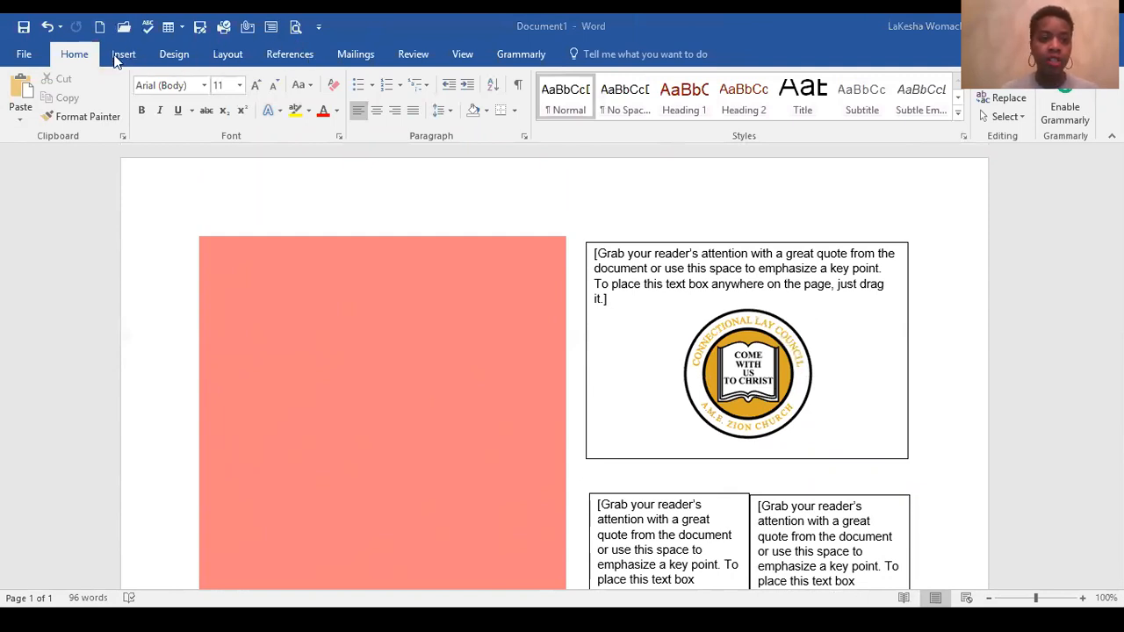
pyautogui.click(69, 79)
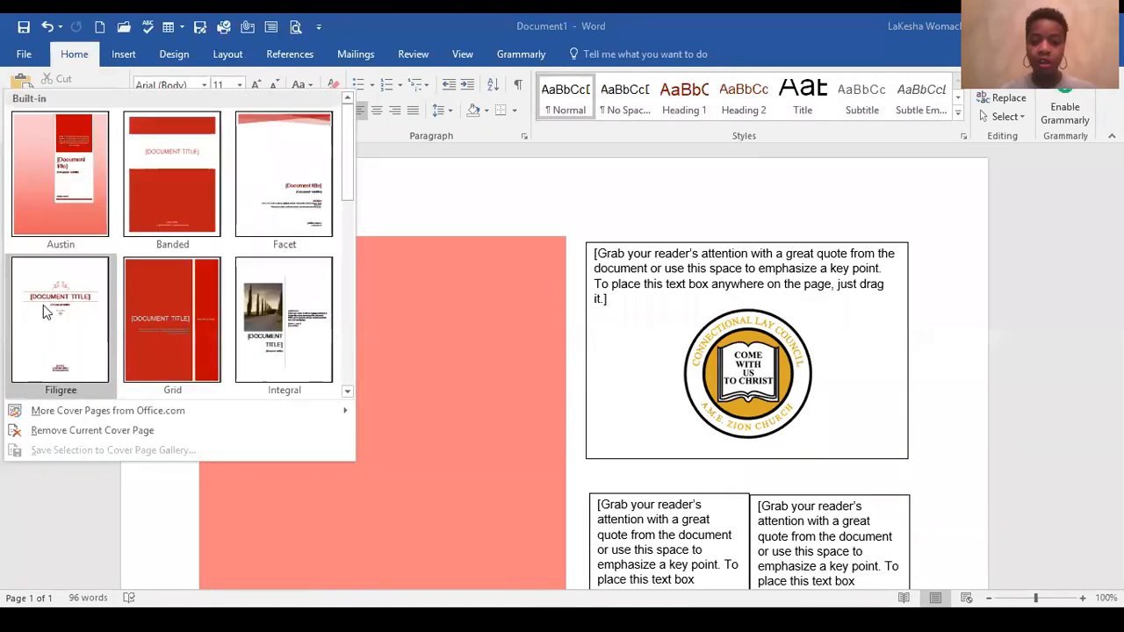
pyautogui.click(795, 378)
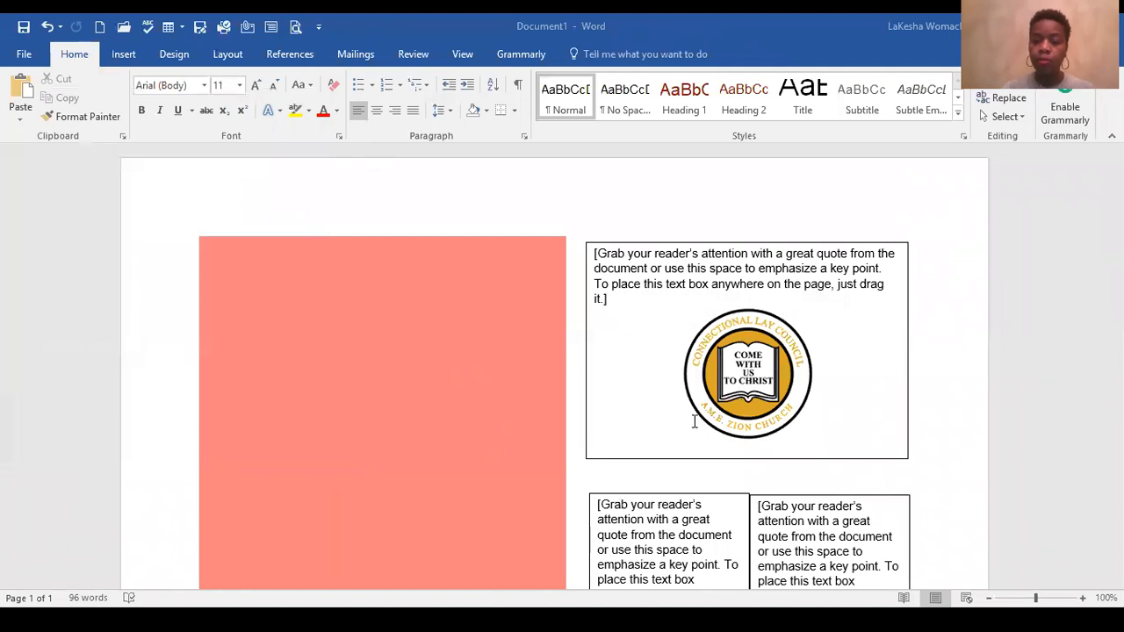
pyautogui.click(77, 79)
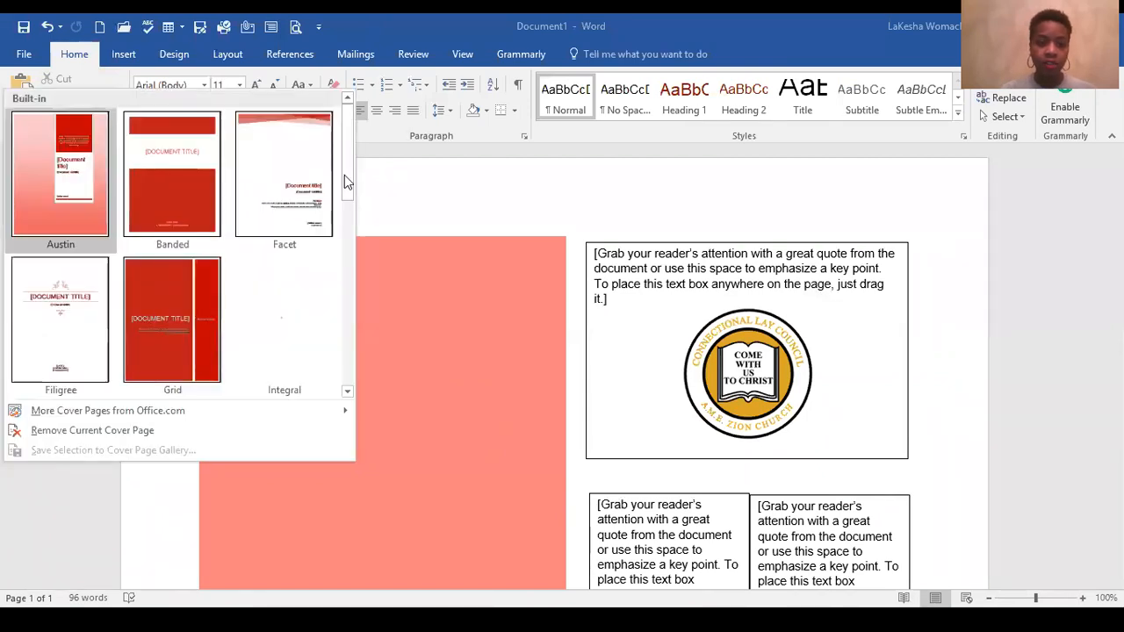
pyautogui.moveTo(345, 169); pyautogui.dragTo(394, 222)
pyautogui.click(395, 221)
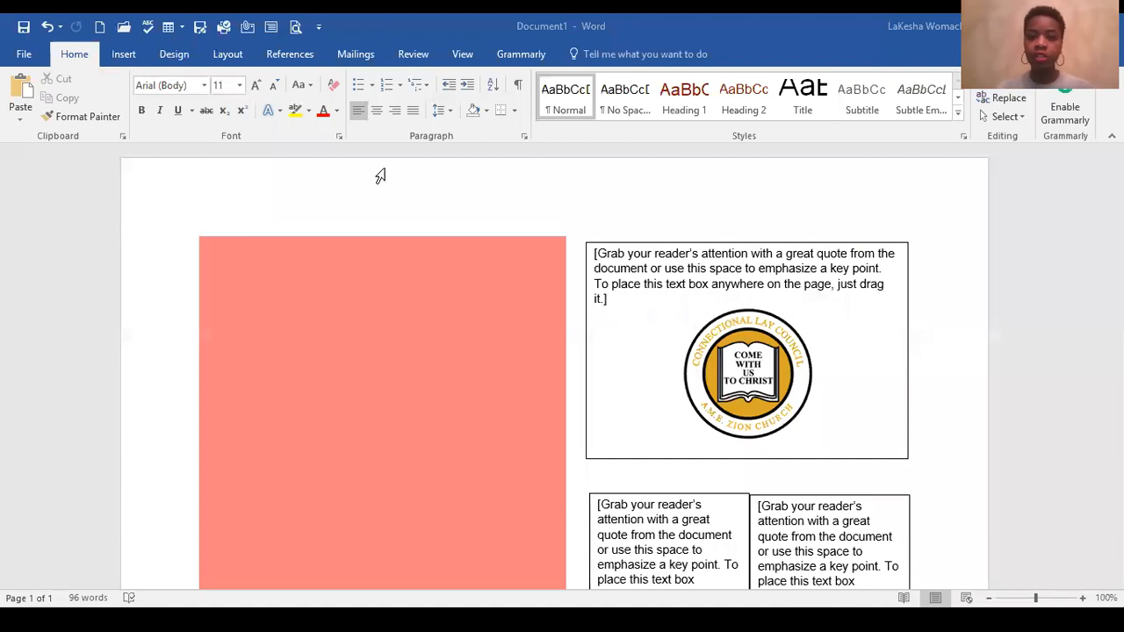
# Step: Change the new document's theme colors to Blue
pyautogui.click(786, 111)
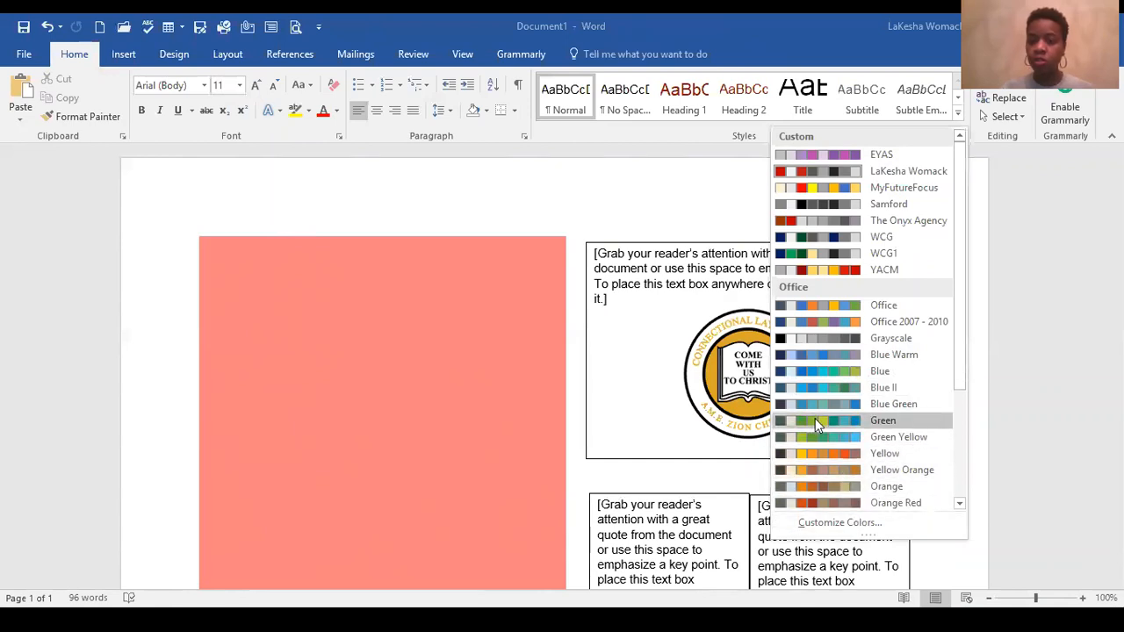
pyautogui.click(824, 374)
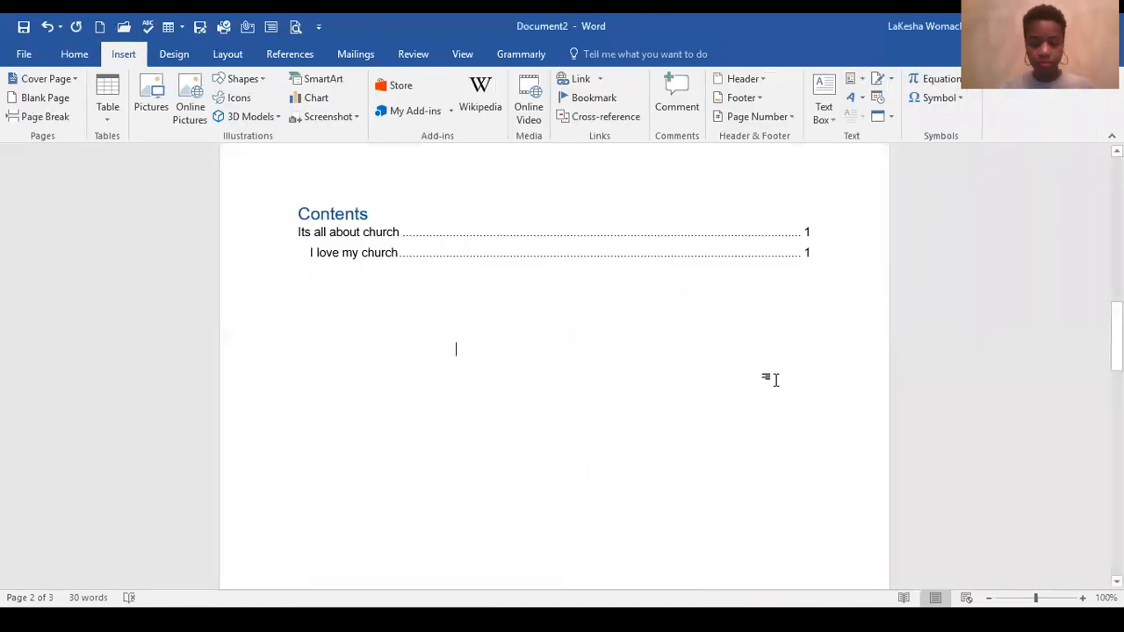
# Step: Review the cover page at the start of the document and look through the built-in cover page gallery
pyautogui.scroll(2, 788, 393)
pyautogui.scroll(6, 789, 396)
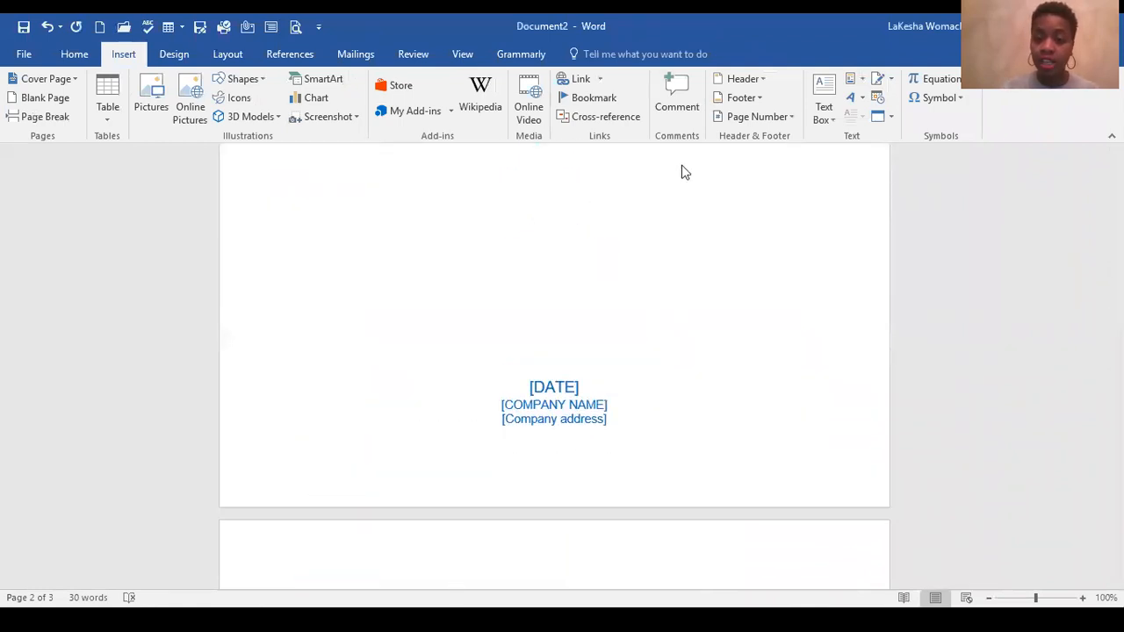
pyautogui.scroll(10, 740, 327)
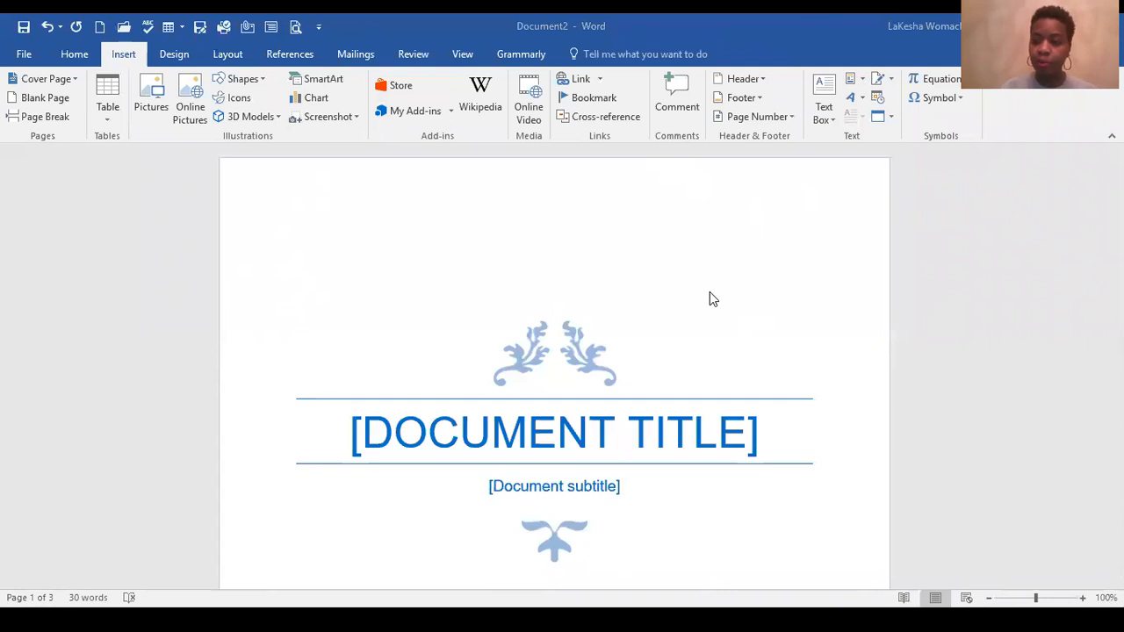
pyautogui.scroll(-1, 520, 255)
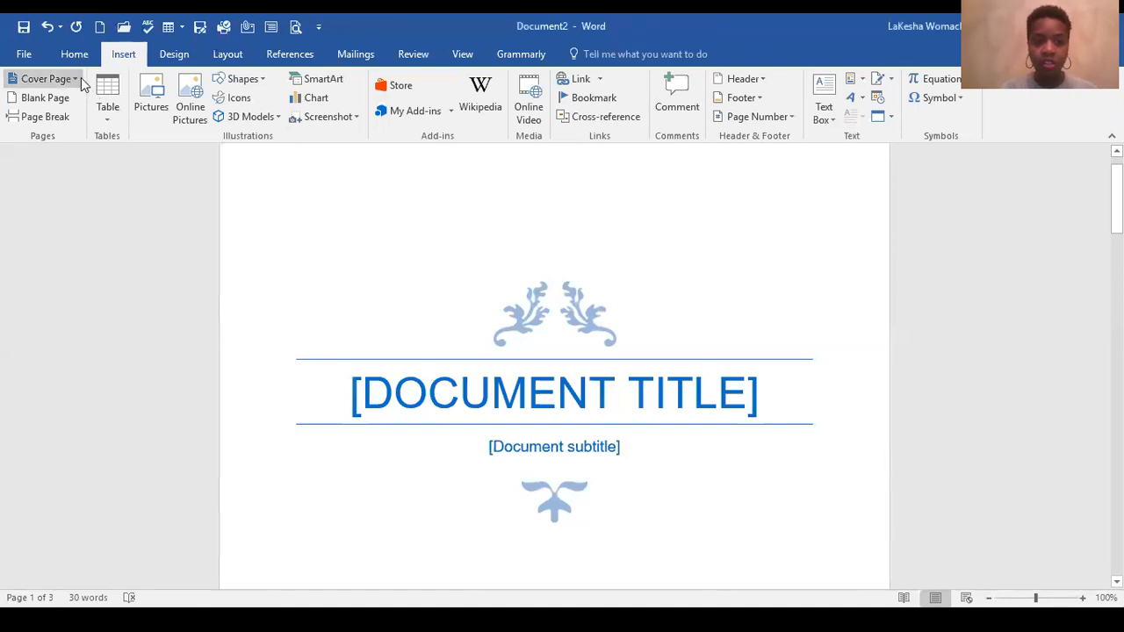
pyautogui.click(68, 79)
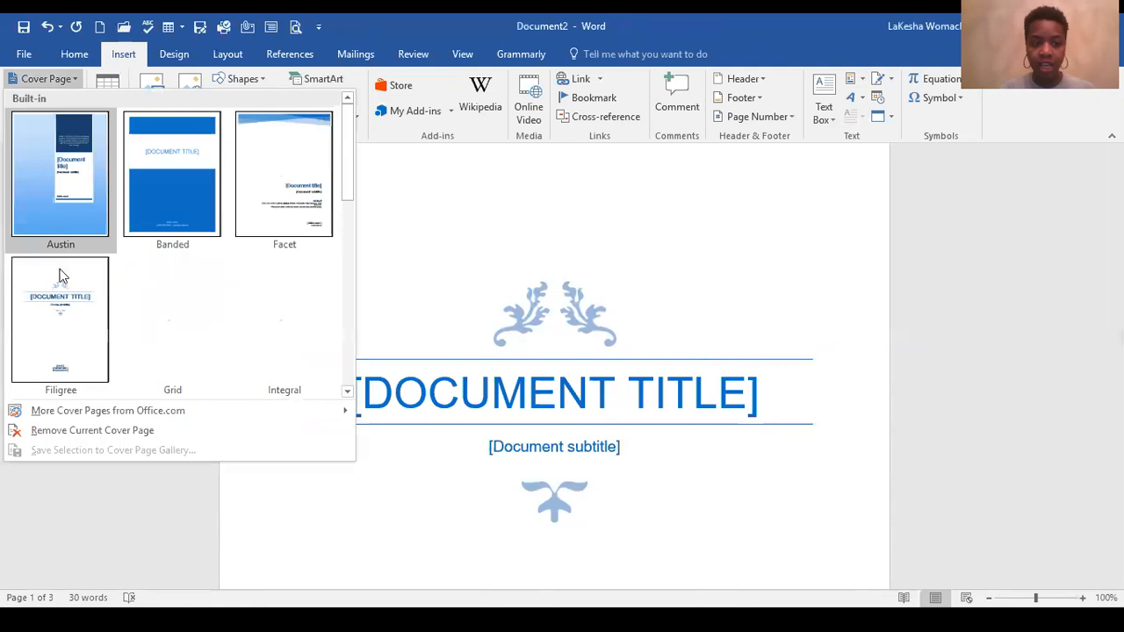
pyautogui.click(602, 339)
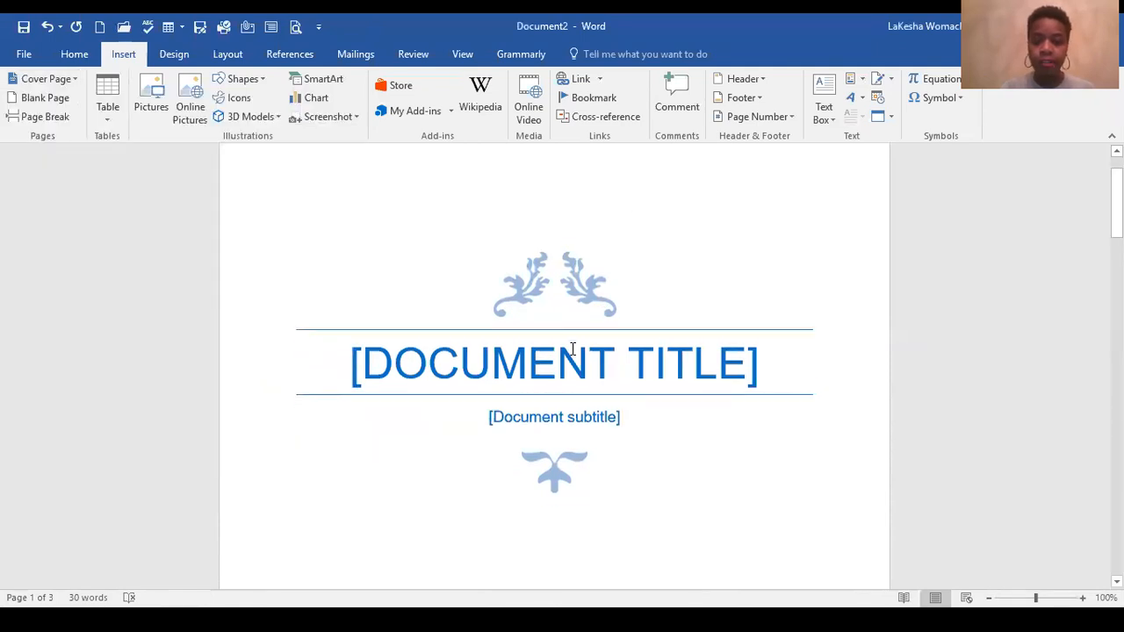
# Step: Try the Blue and Yellow theme color sets on the document and check their effect across the pages
pyautogui.click(186, 53)
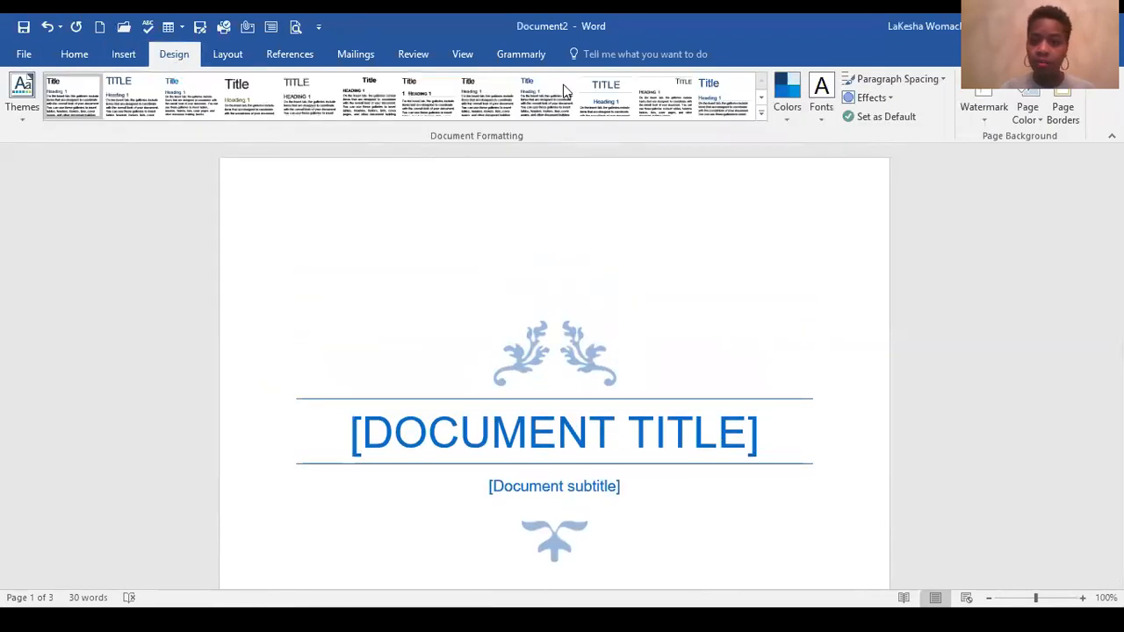
pyautogui.click(796, 122)
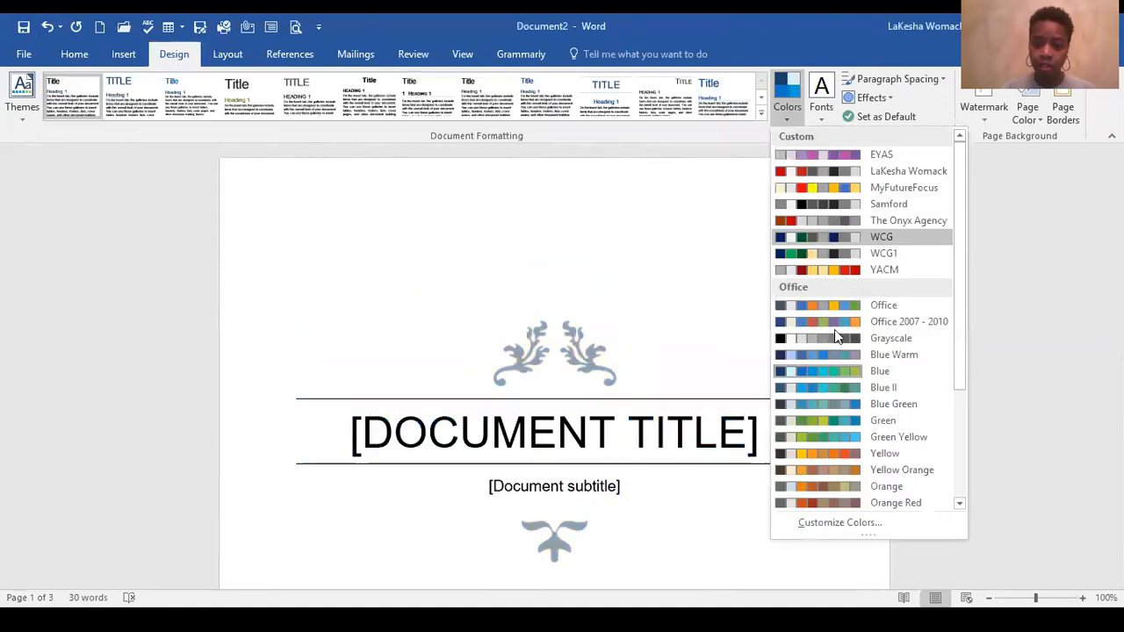
pyautogui.click(842, 376)
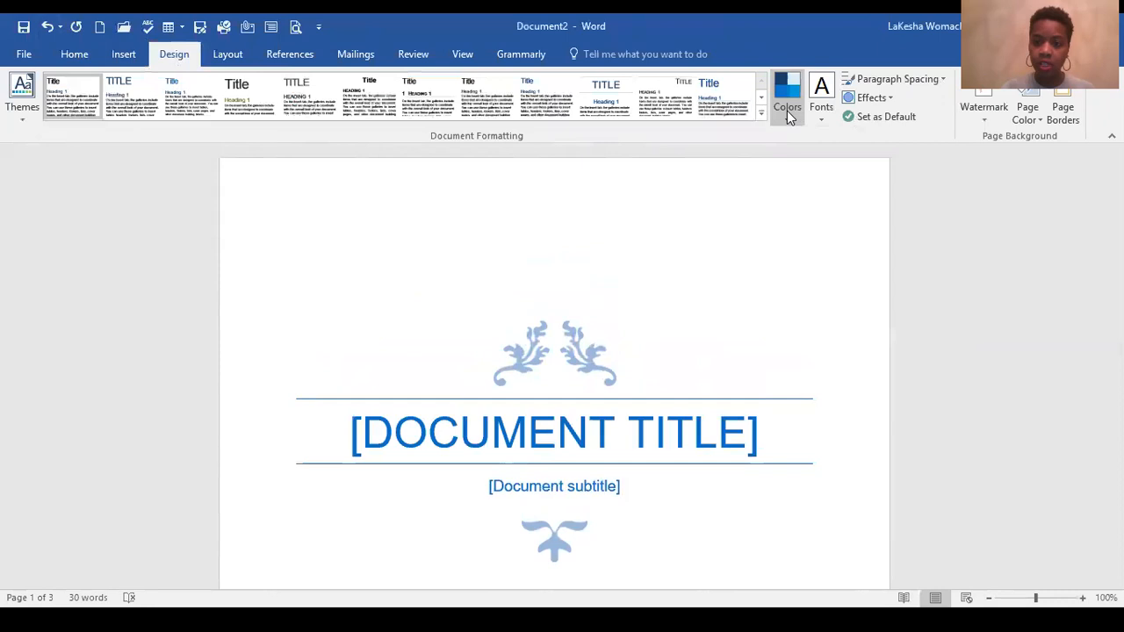
pyautogui.click(787, 110)
pyautogui.click(838, 454)
pyautogui.scroll(-3, 655, 264)
pyautogui.scroll(-11, 663, 304)
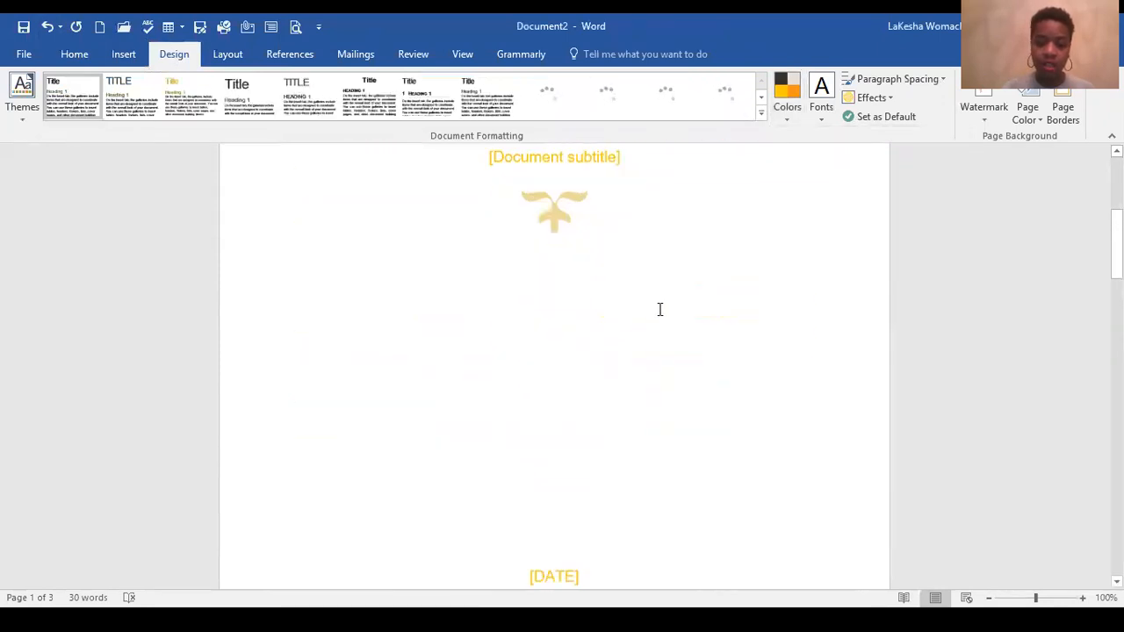
pyautogui.scroll(-12, 431, 311)
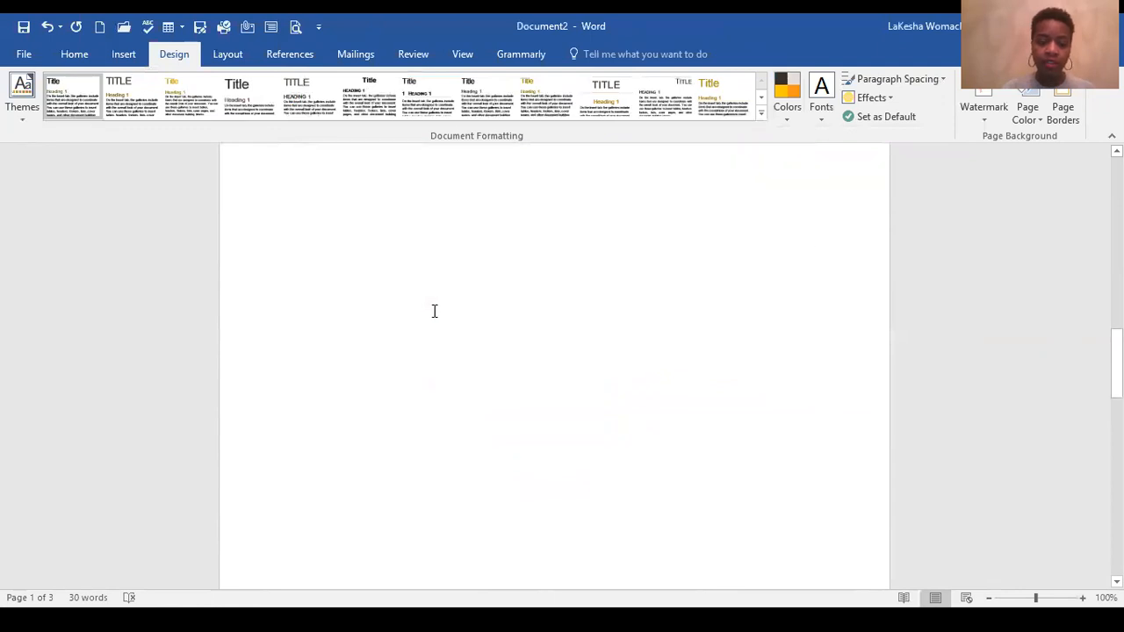
# Step: Change the document's theme colors to Blue II
pyautogui.click(339, 322)
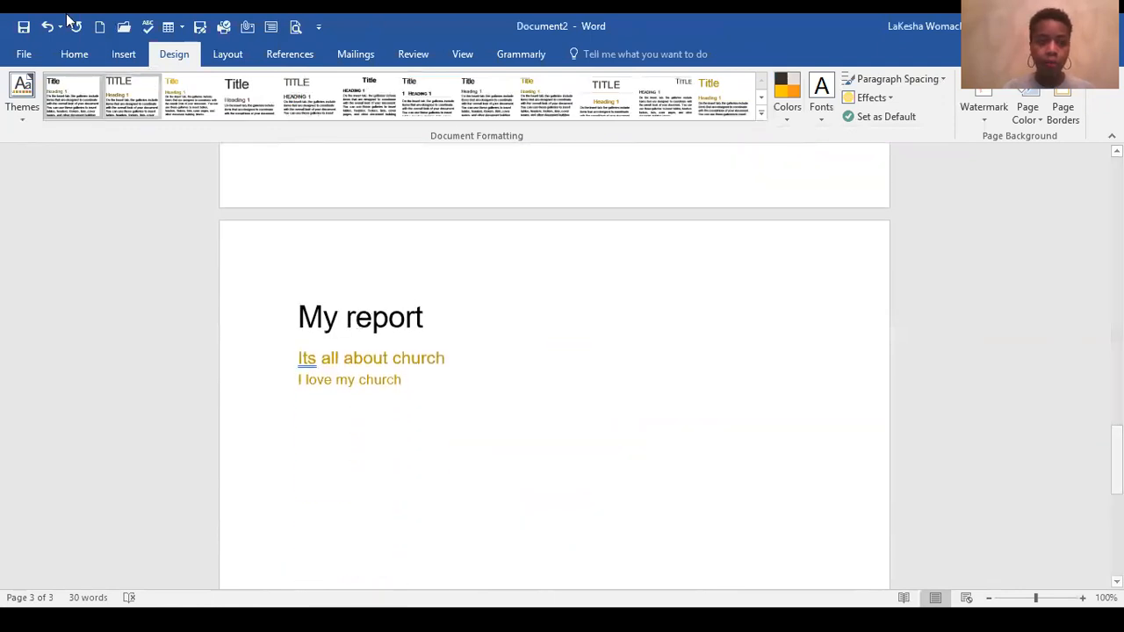
pyautogui.click(786, 113)
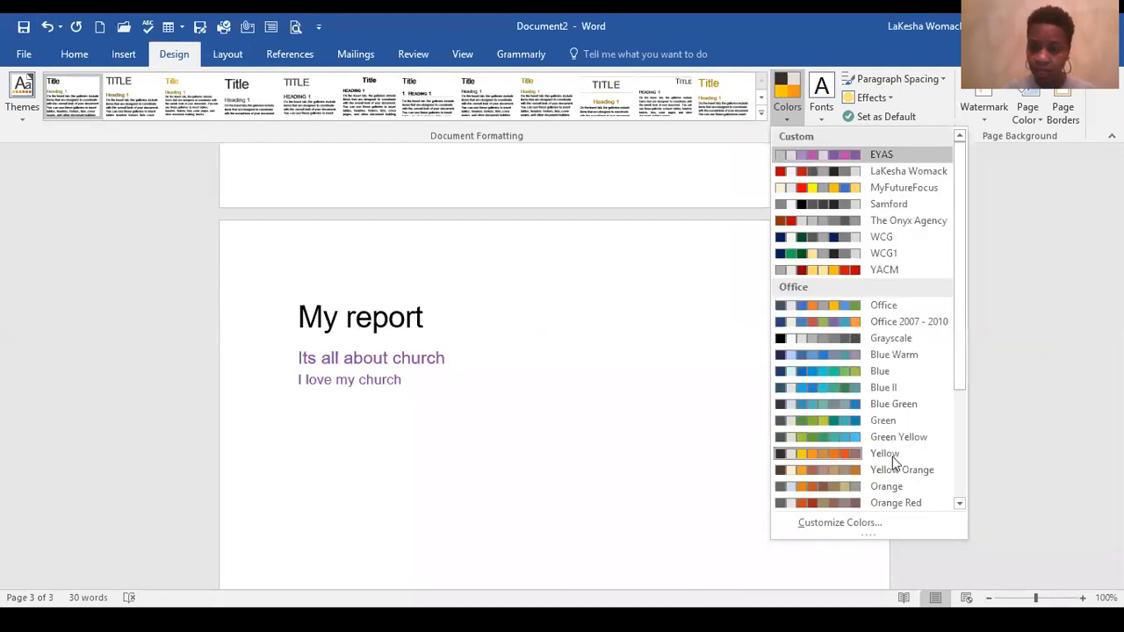
pyautogui.click(874, 388)
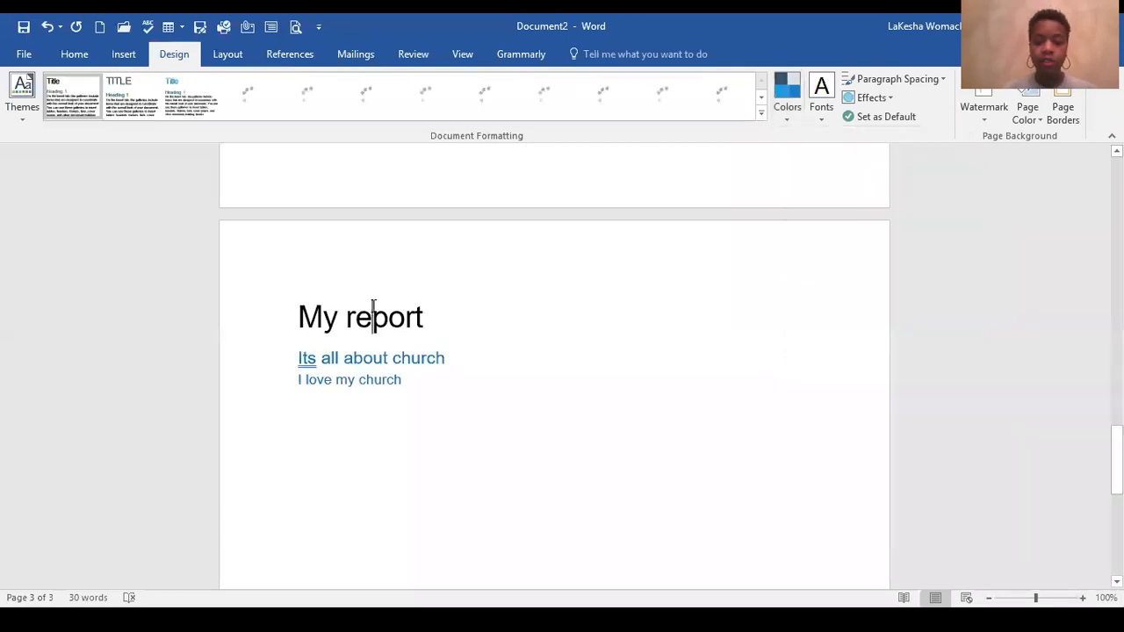
# Step: Check which styles are applied to the "My report" title and the two headings below it
pyautogui.click(77, 54)
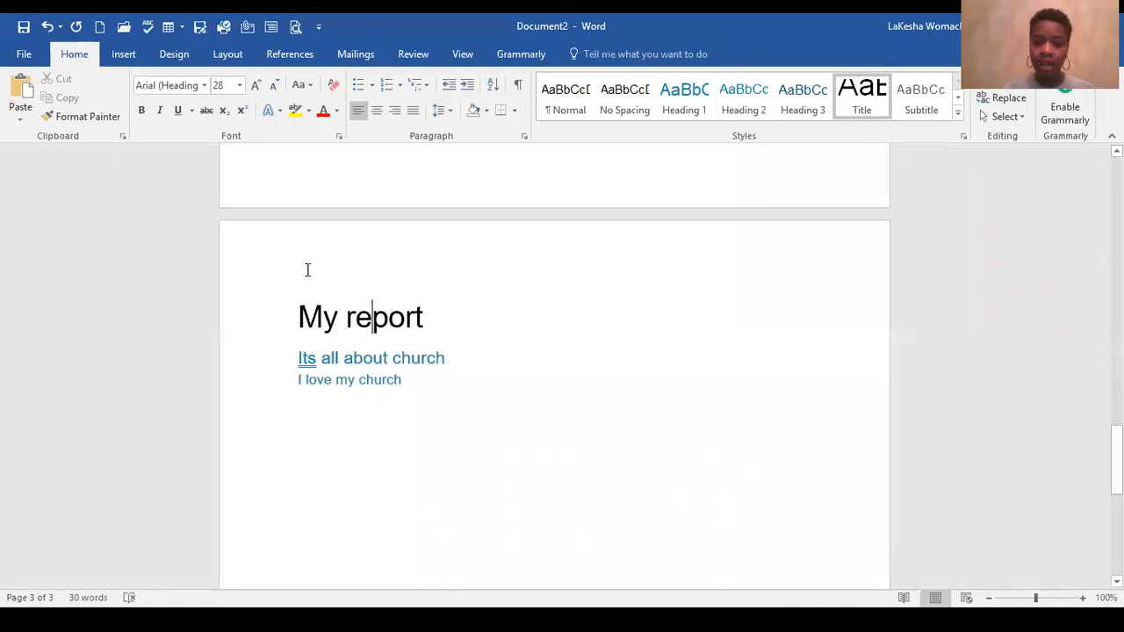
pyautogui.click(358, 308)
pyautogui.click(396, 352)
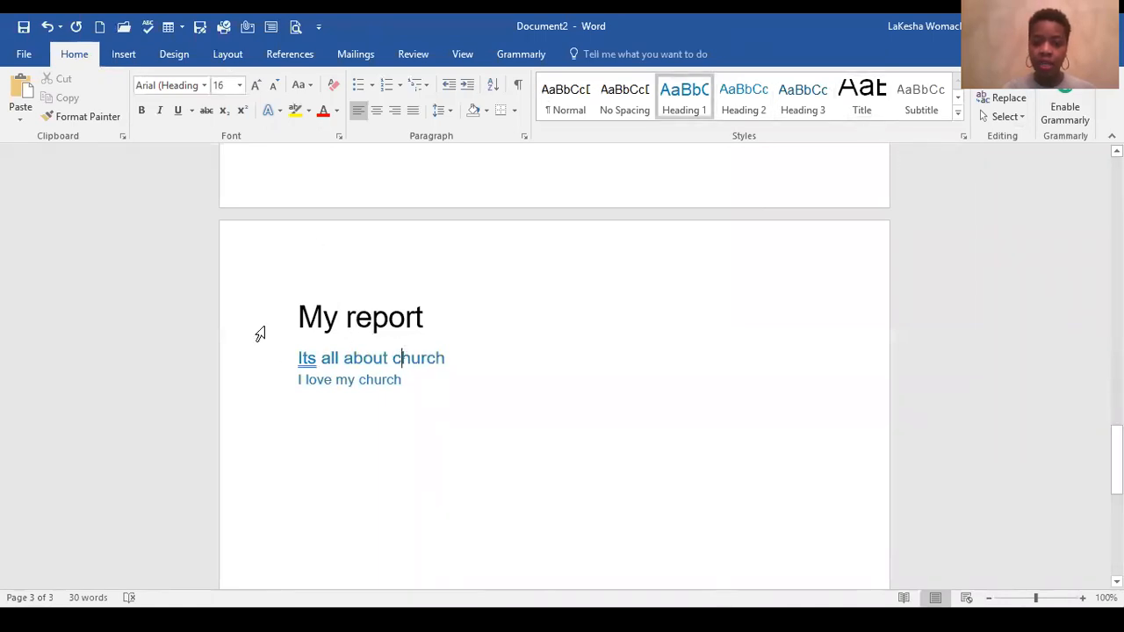
pyautogui.click(332, 380)
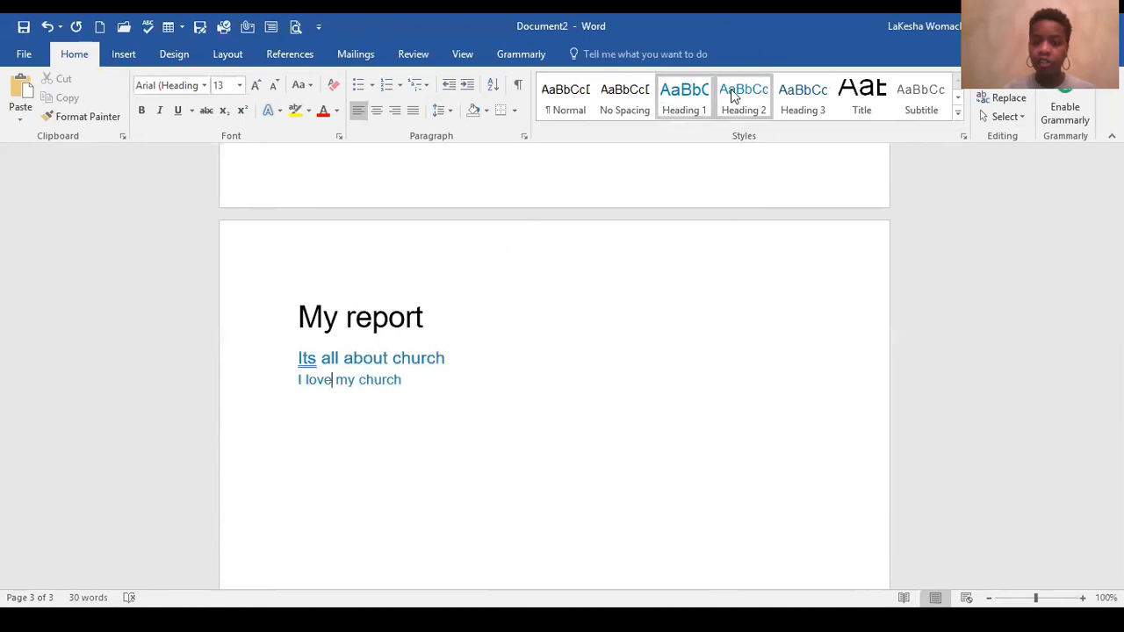
# Step: Add an empty body paragraph between the "Its all about church" and "I love my church" headings
pyautogui.click(454, 356)
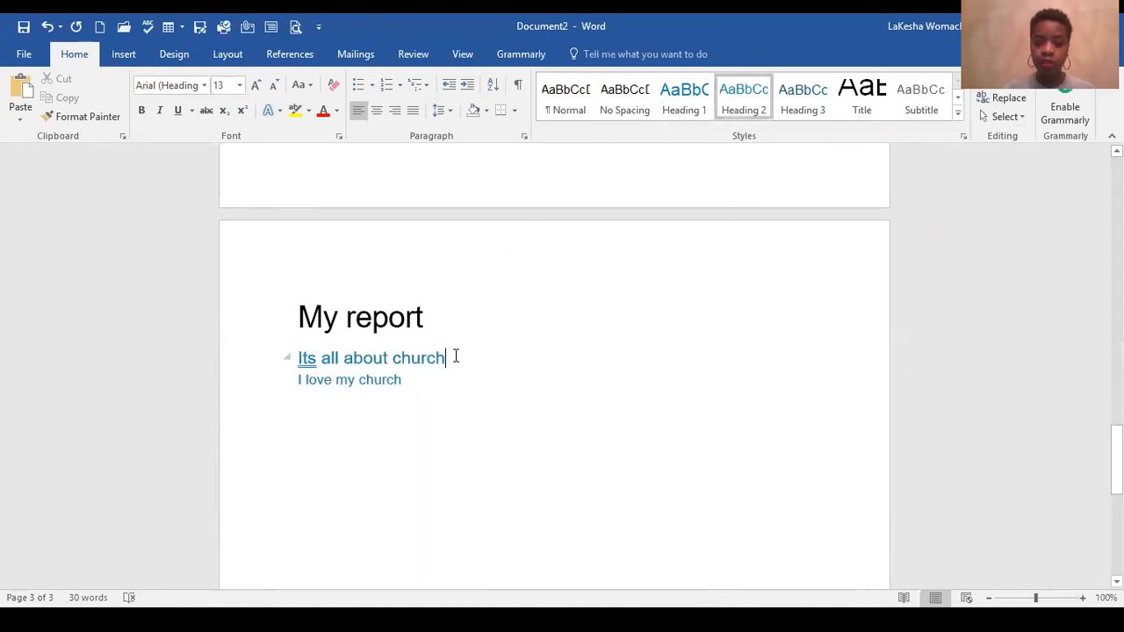
pyautogui.press('Return')
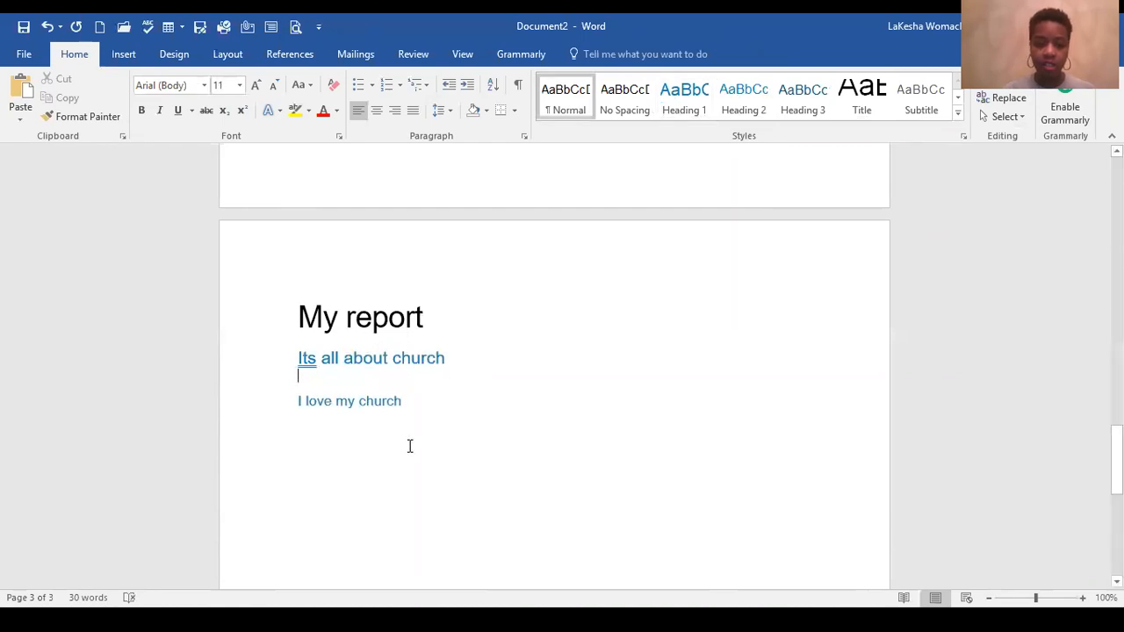
pyautogui.doubleClick(412, 404)
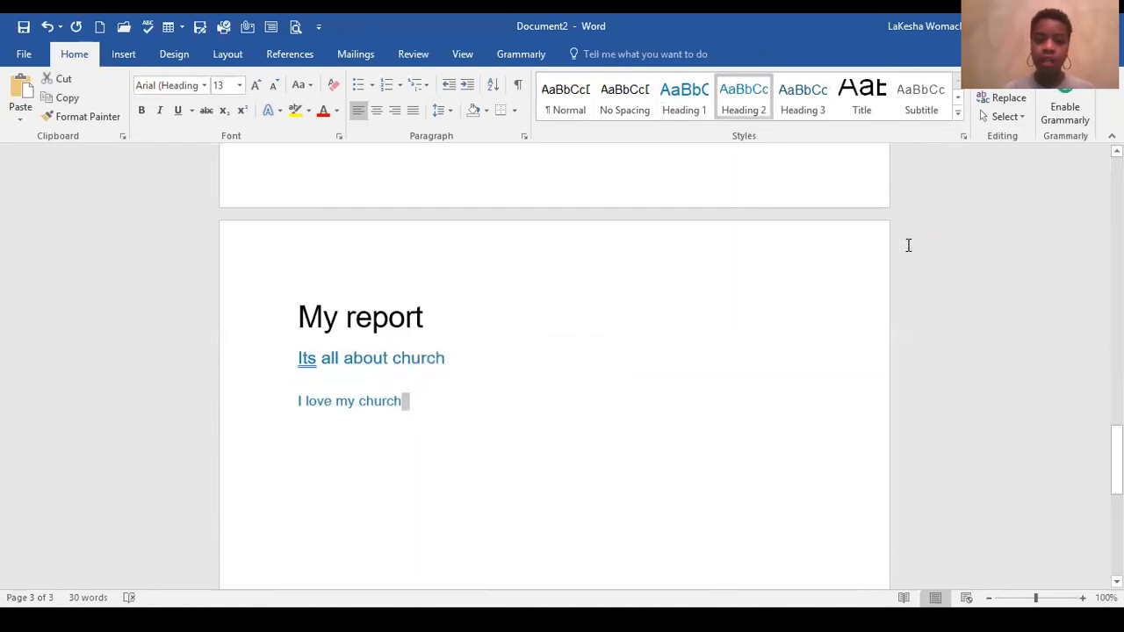
# Step: Examine the table of contents on page 2 and compare its entries with the headings on the report page
pyautogui.scroll(9, 908, 246)
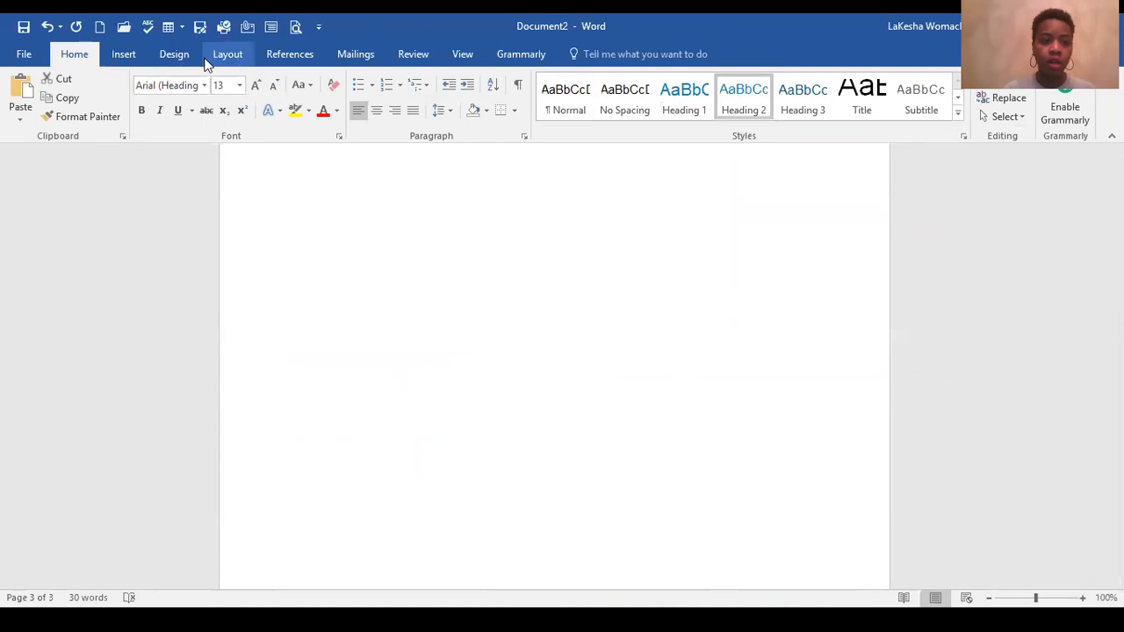
pyautogui.click(288, 56)
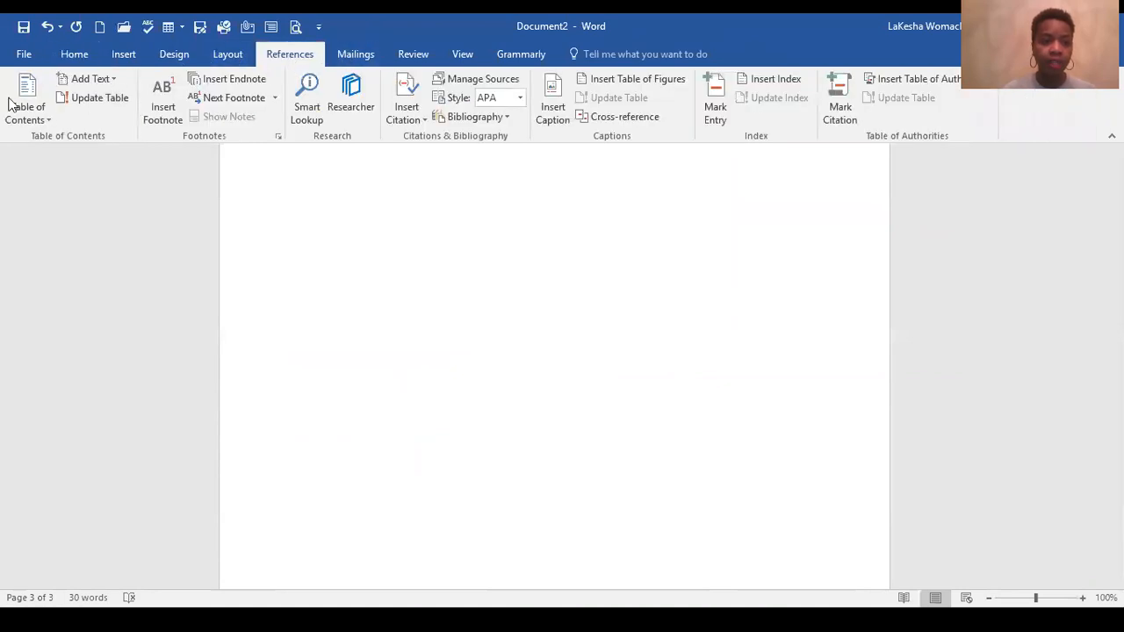
pyautogui.scroll(8, 602, 371)
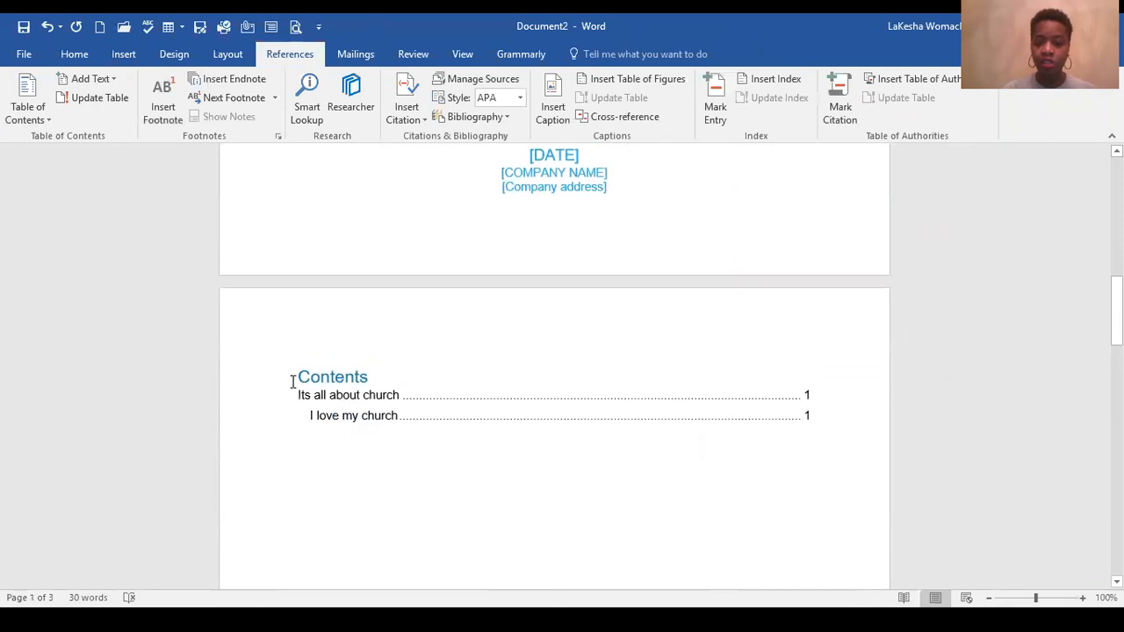
pyautogui.click(294, 381)
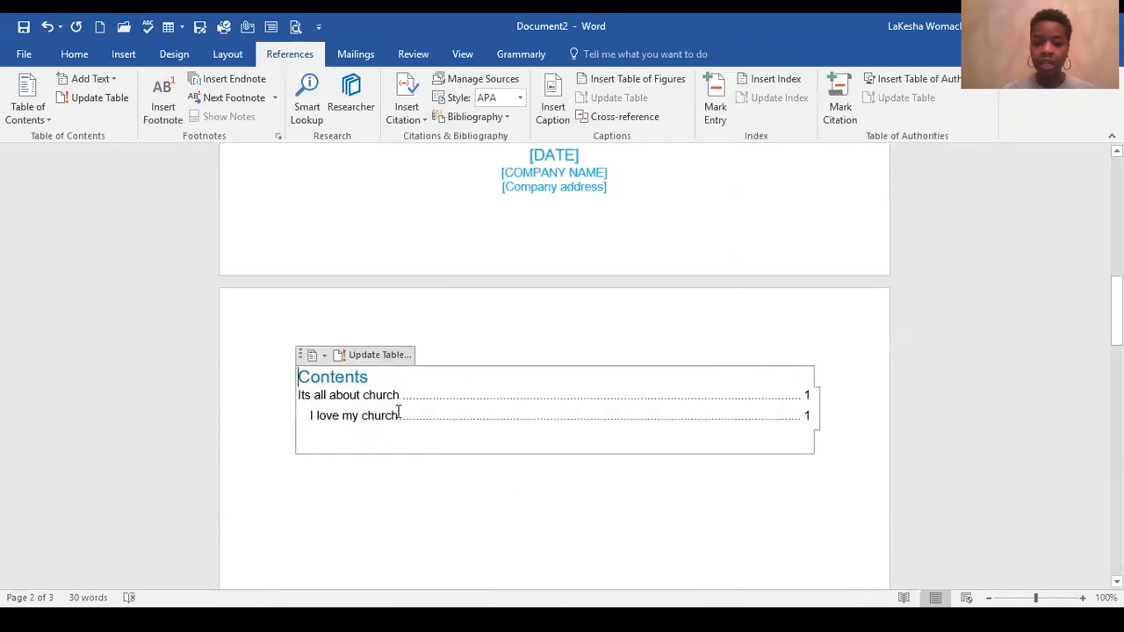
pyautogui.scroll(-5, 400, 410)
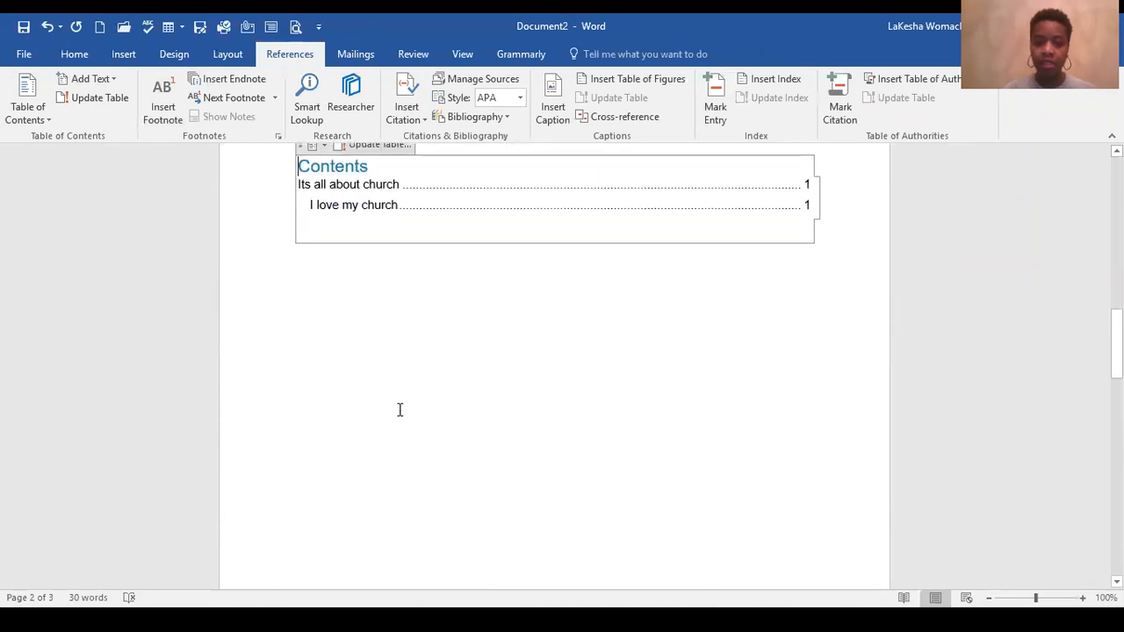
pyautogui.scroll(-8, 395, 416)
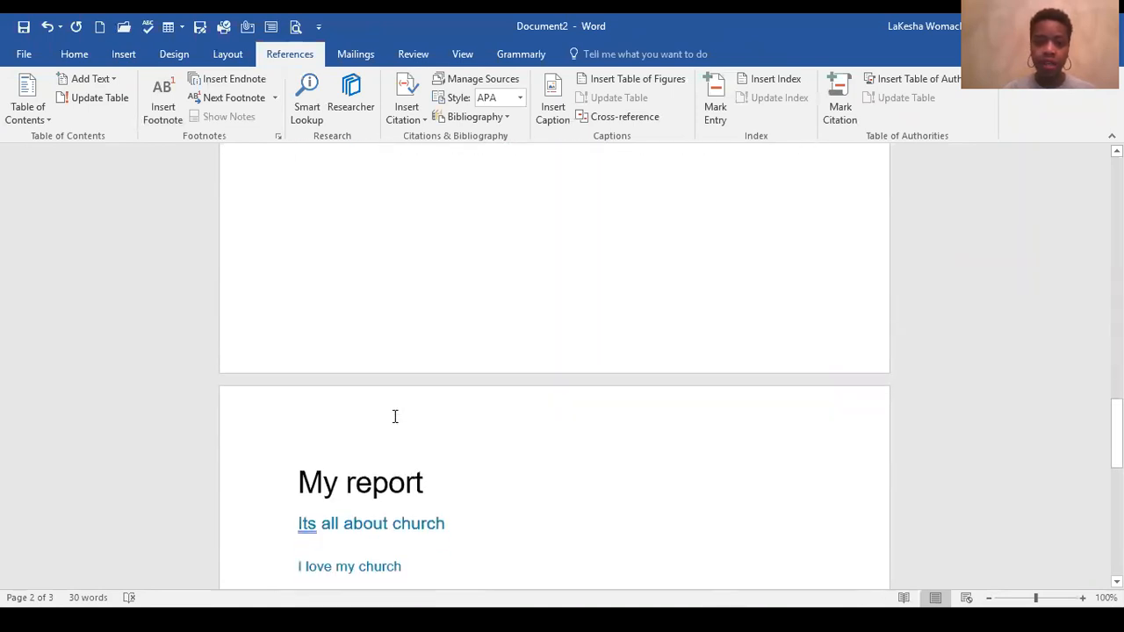
pyautogui.scroll(-1, 395, 416)
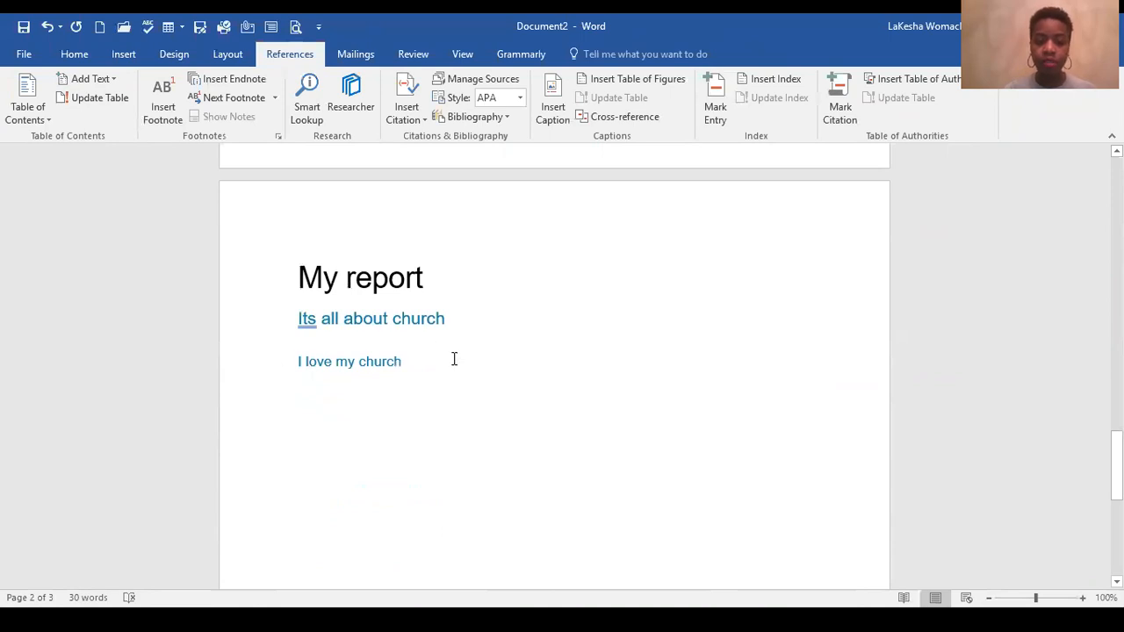
# Step: Place the cursor after "I love my church" and search the online pictures for "bullying"
pyautogui.click(427, 363)
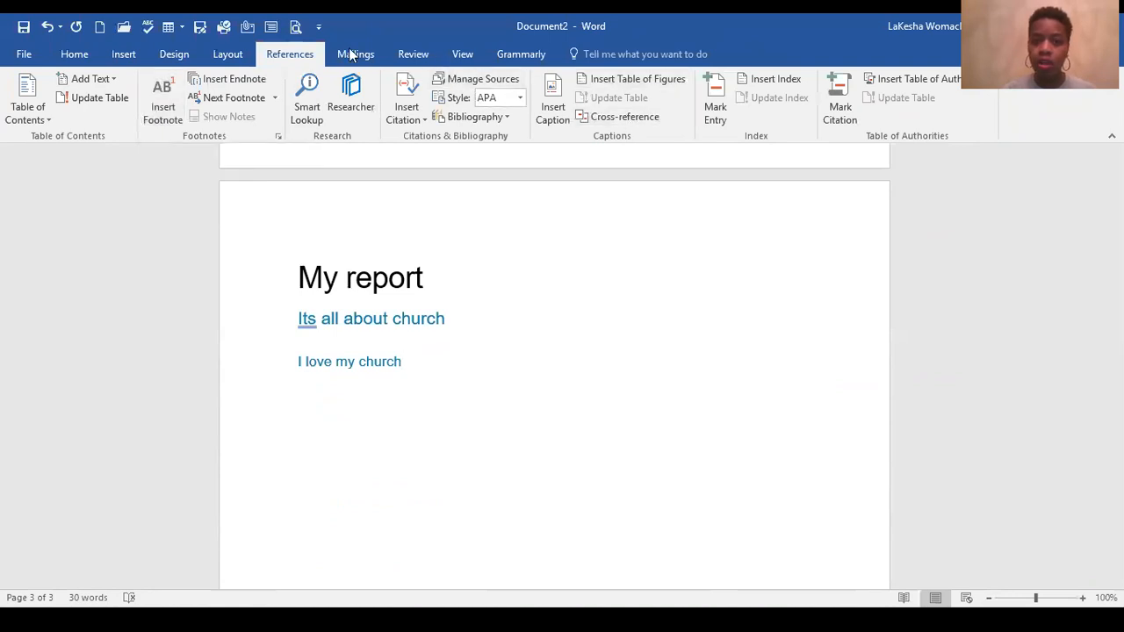
pyautogui.click(234, 56)
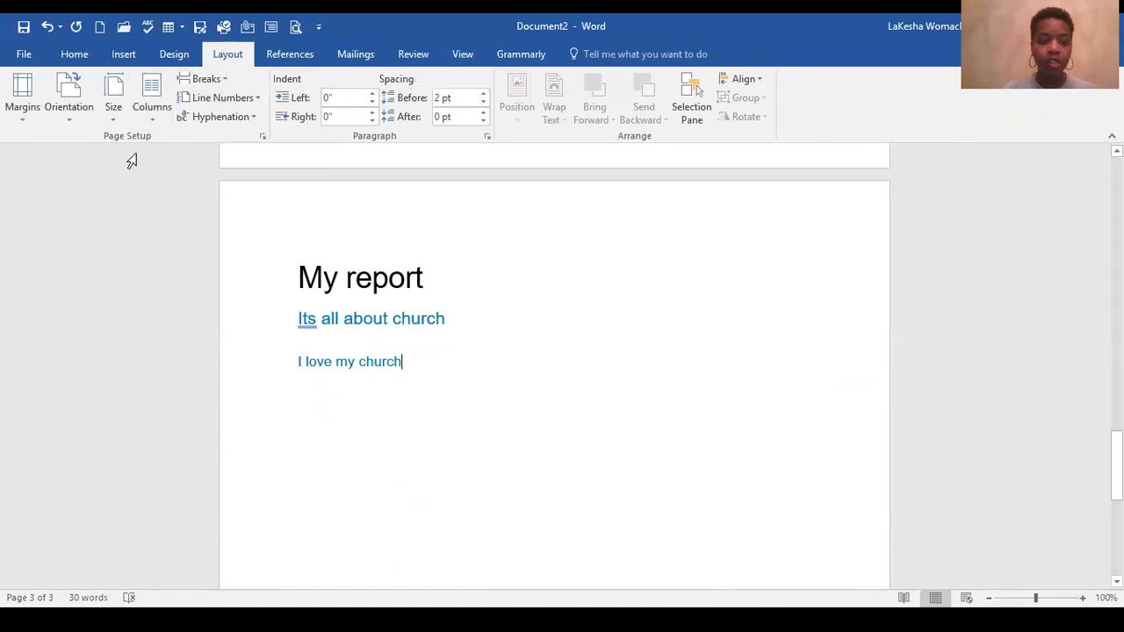
pyautogui.click(124, 55)
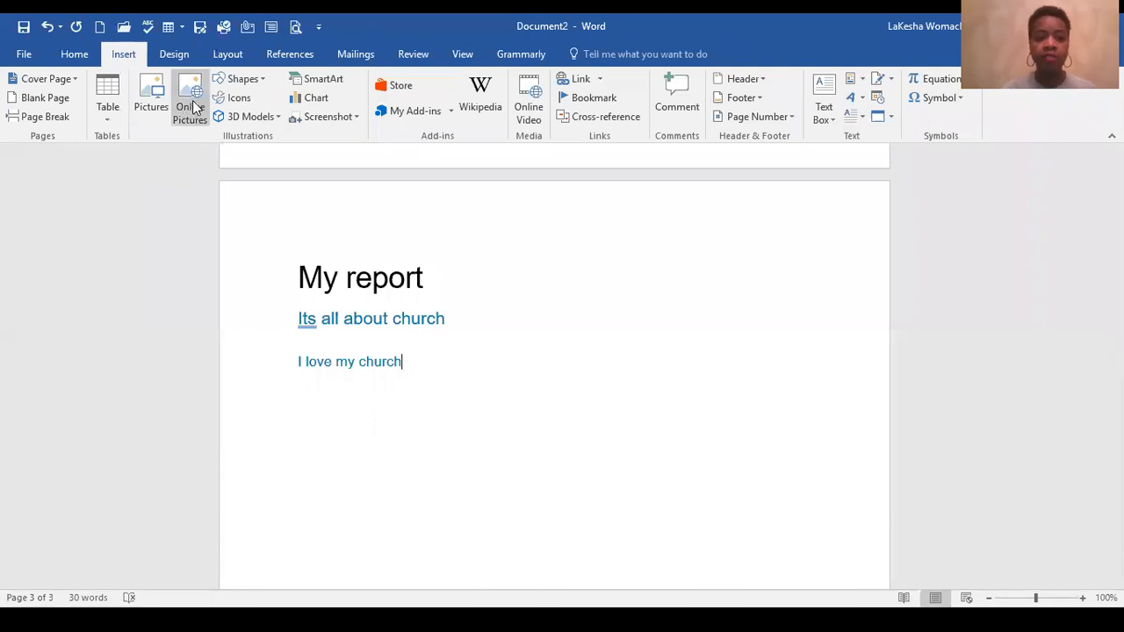
pyautogui.click(195, 106)
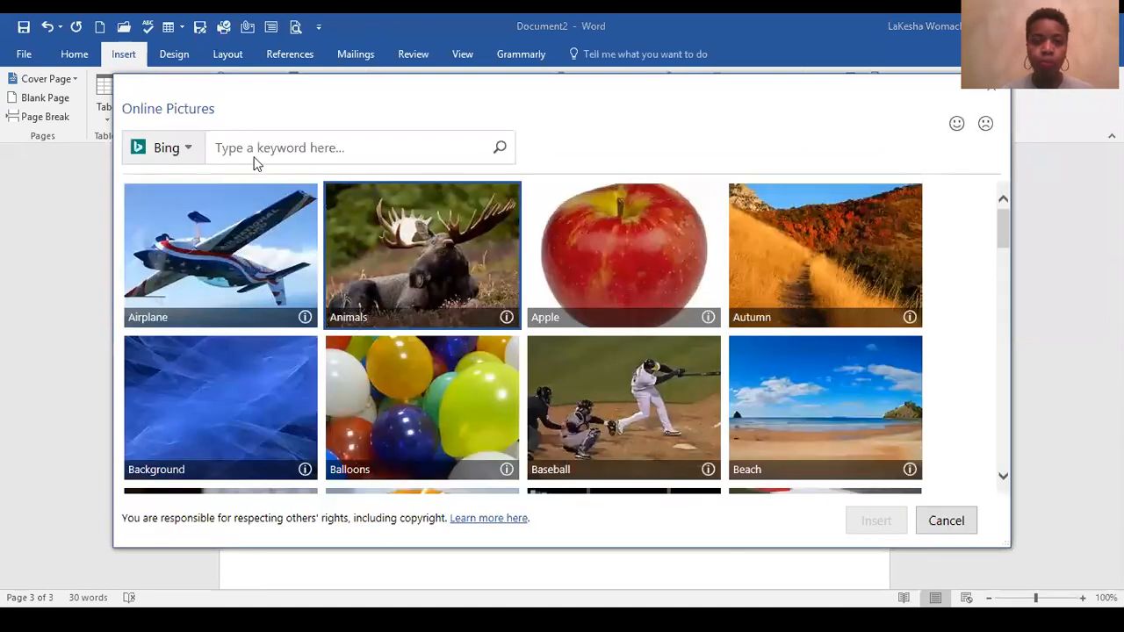
pyautogui.click(266, 150)
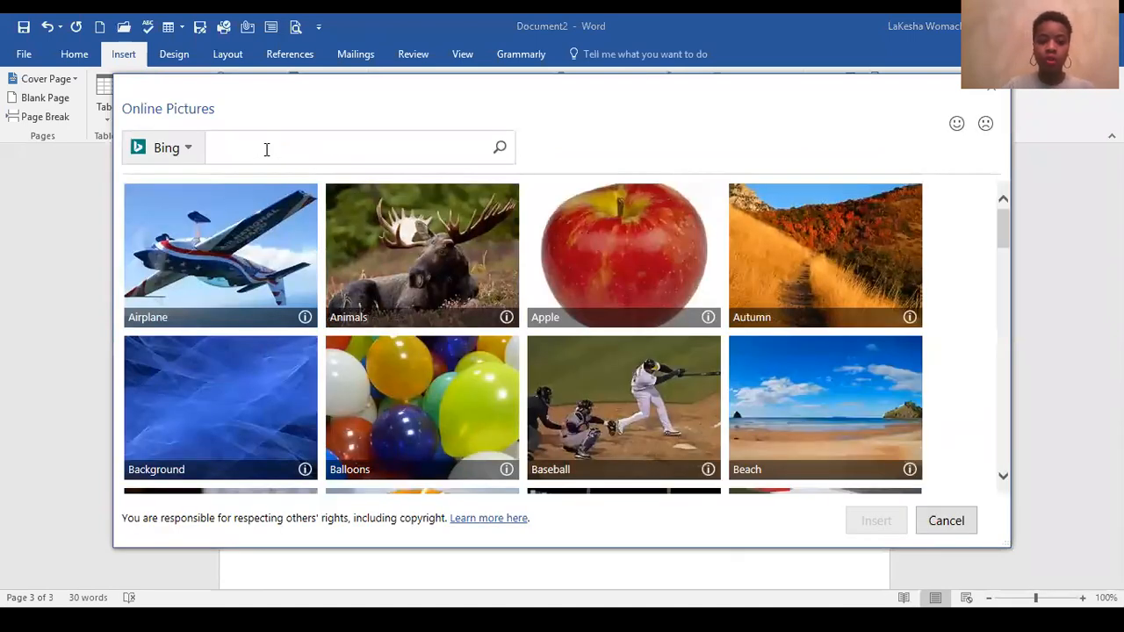
pyautogui.write('bullying')
pyautogui.press('Return')
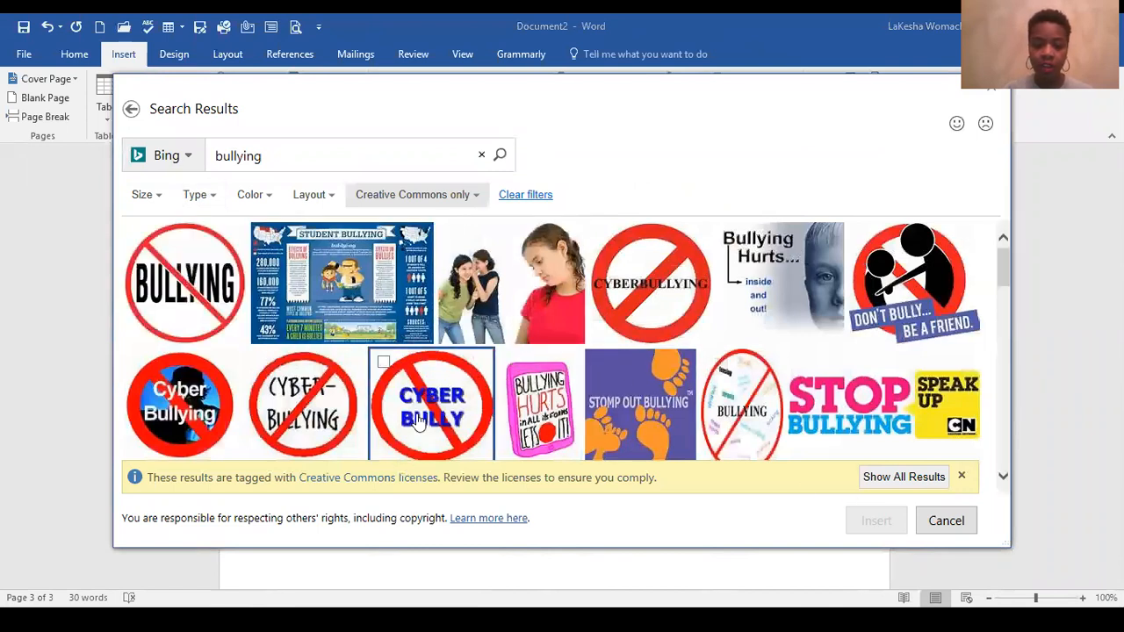
# Step: Insert the picture of the word BULLYING crossed out by a red circle into the report page
pyautogui.click(175, 274)
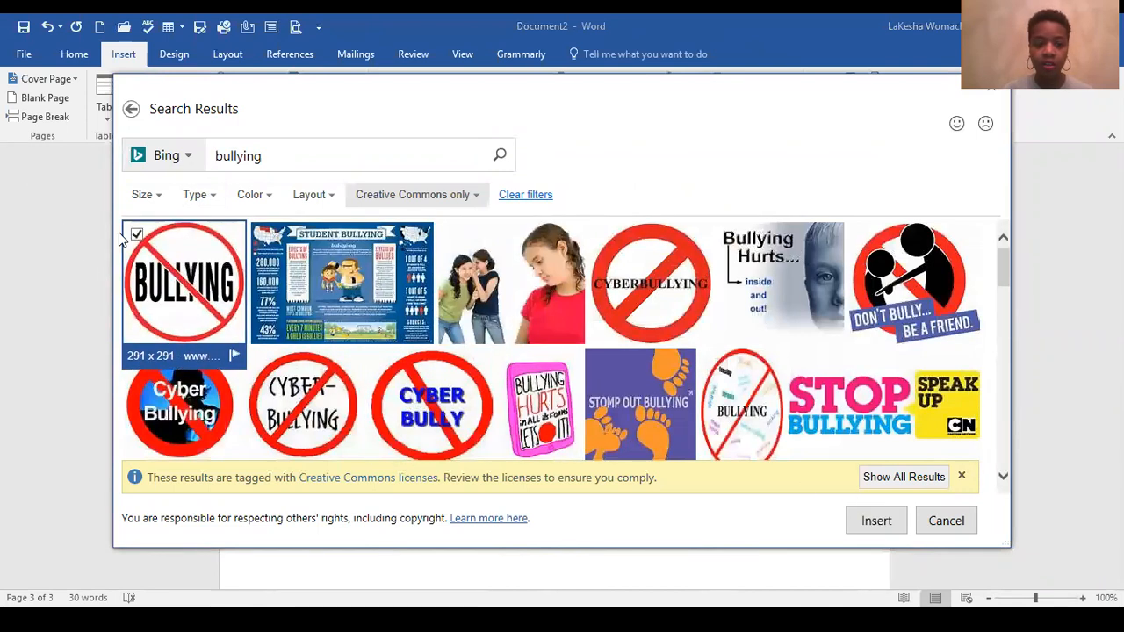
pyautogui.click(879, 521)
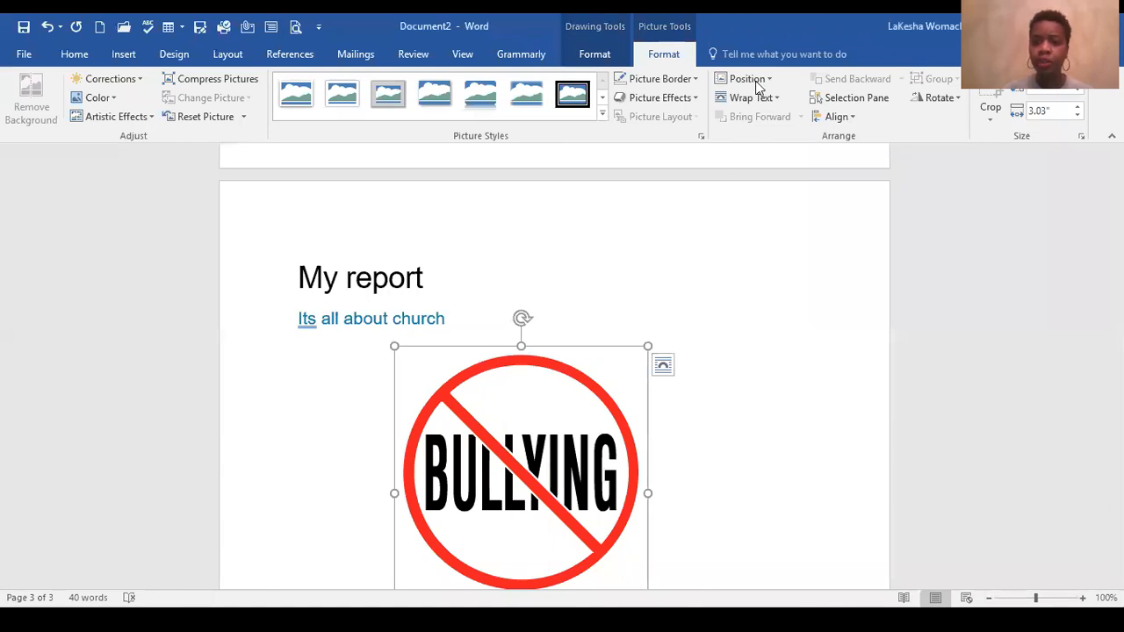
pyautogui.scroll(-1, 803, 357)
pyautogui.scroll(2, 804, 357)
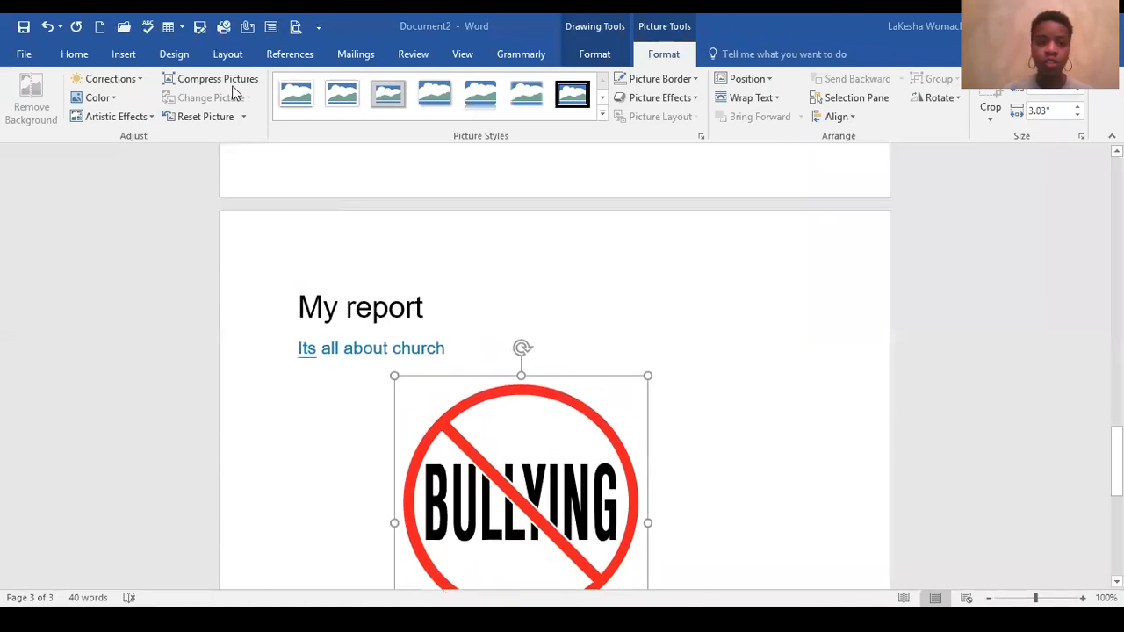
# Step: Examine the window screenshot and table insertion choices and the document formatting options available for the report
pyautogui.click(125, 56)
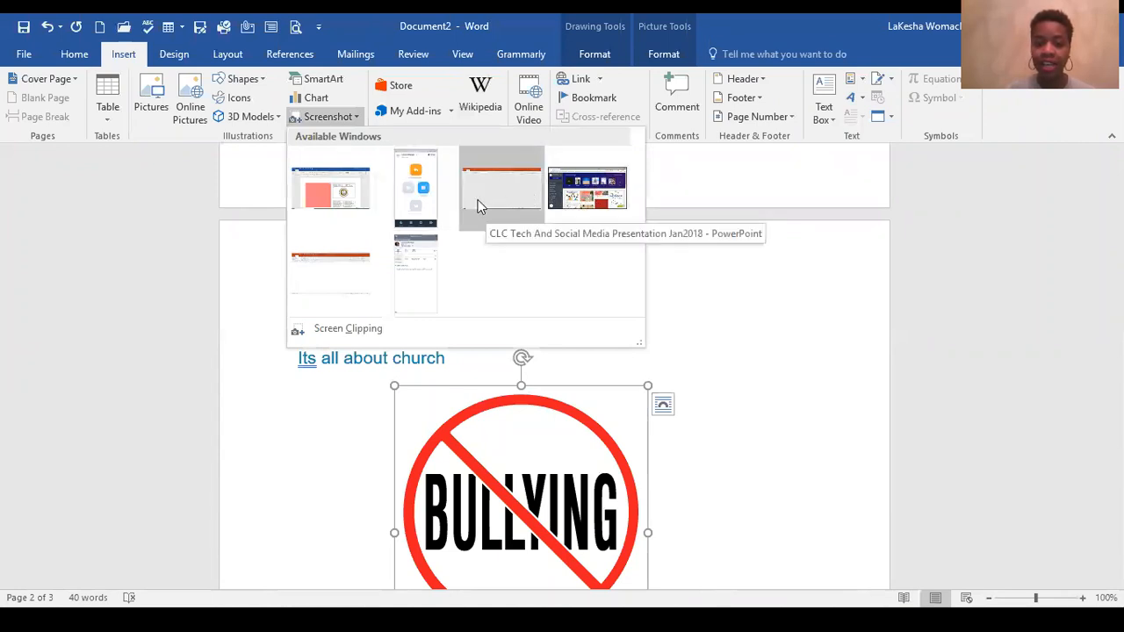
pyautogui.click(748, 370)
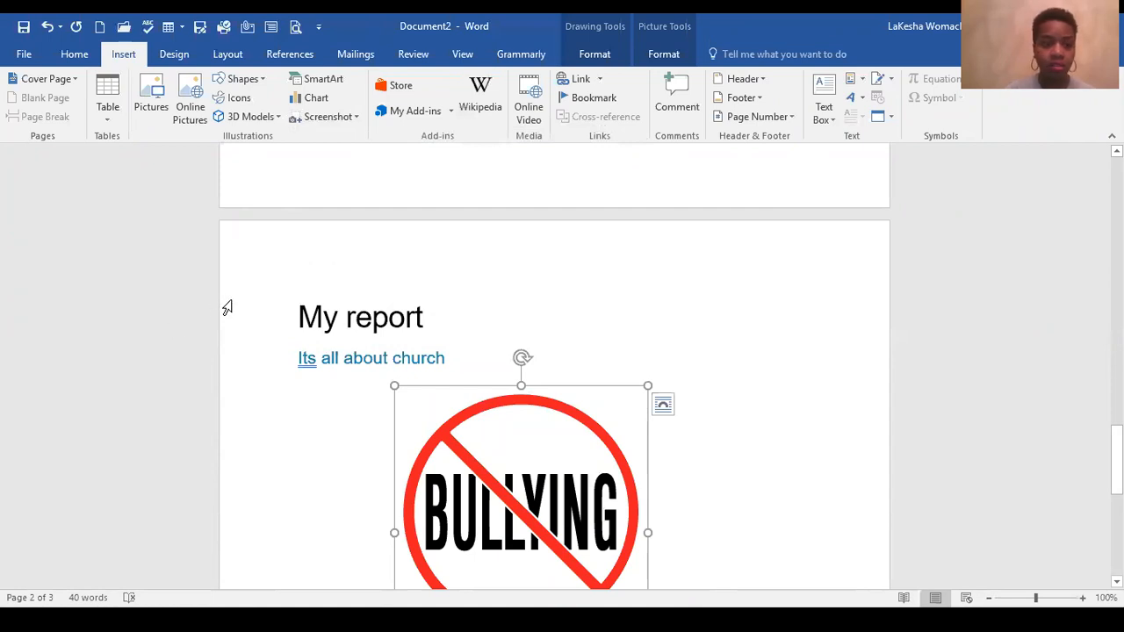
pyautogui.click(105, 114)
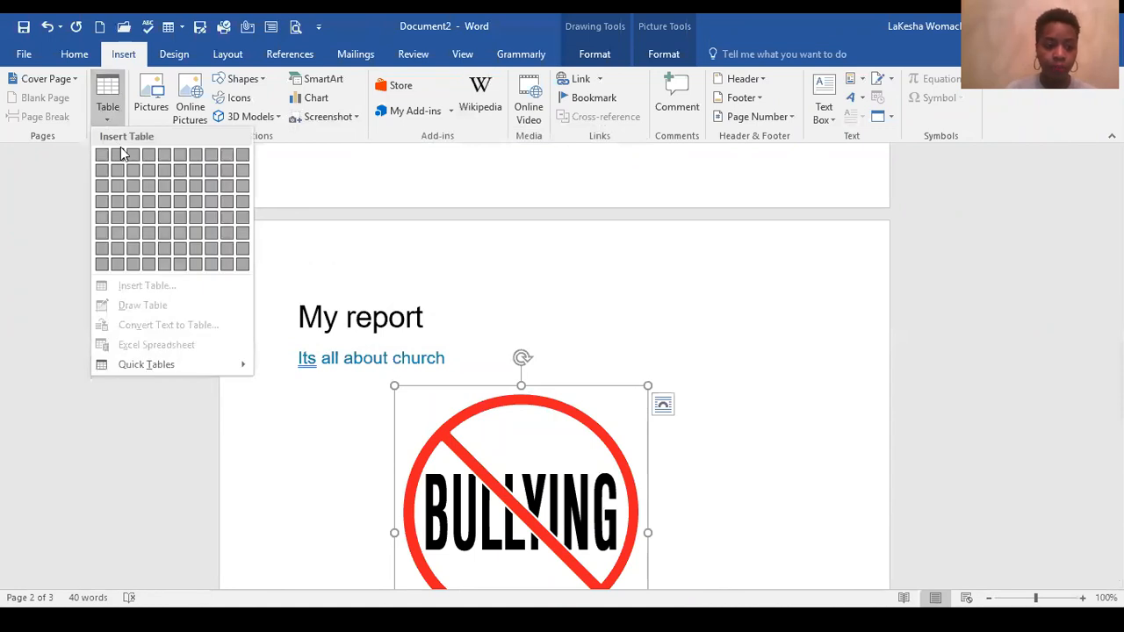
pyautogui.click(624, 301)
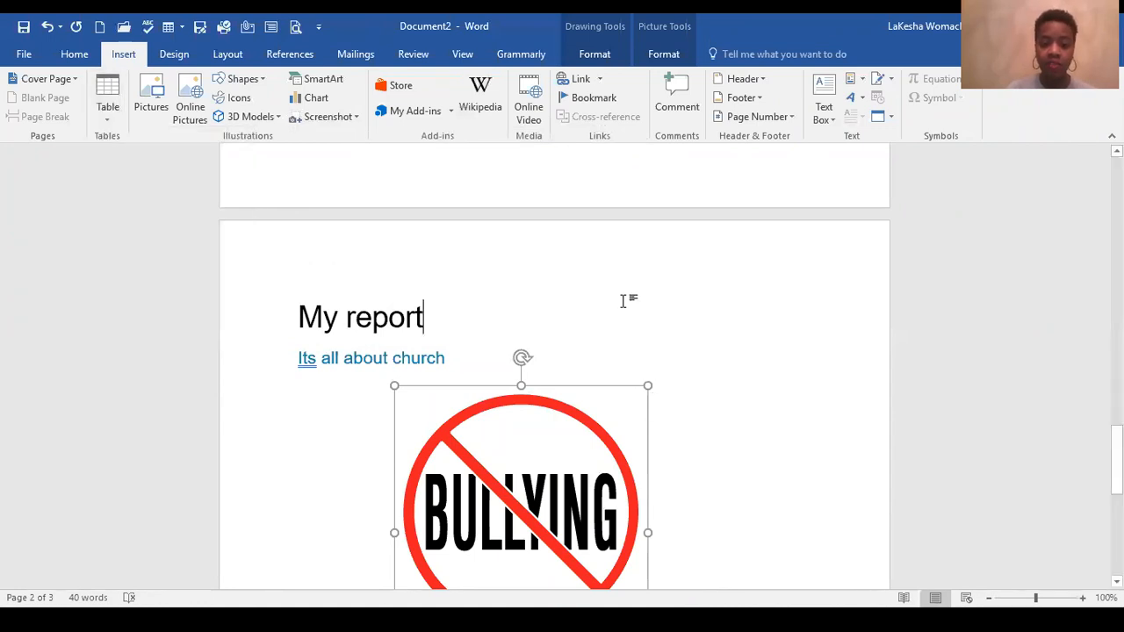
pyautogui.click(108, 109)
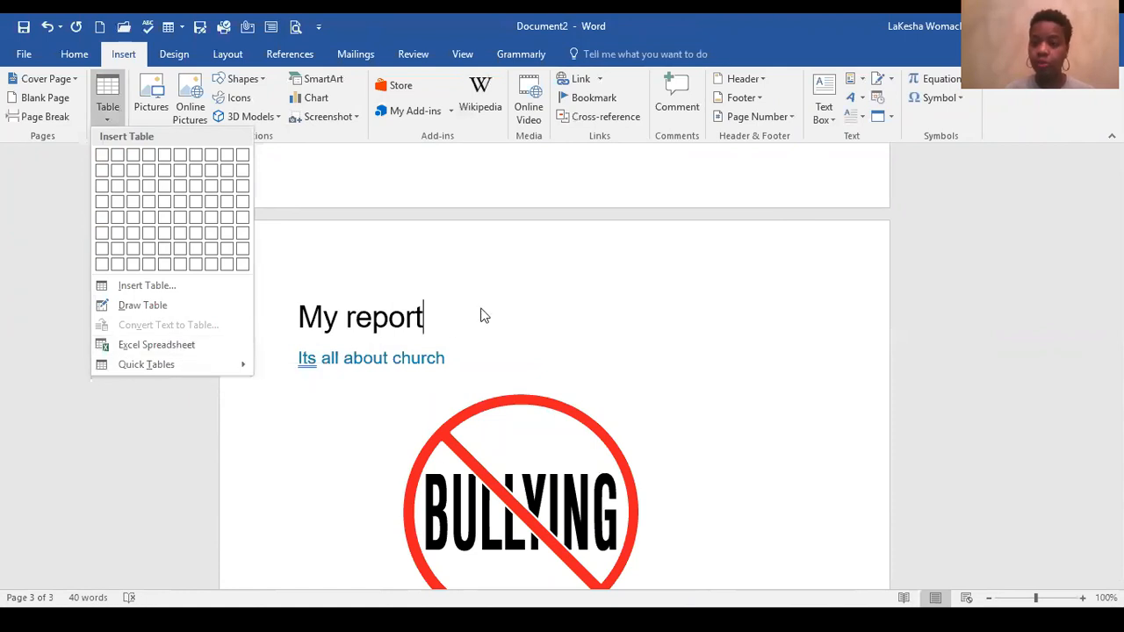
pyautogui.click(524, 313)
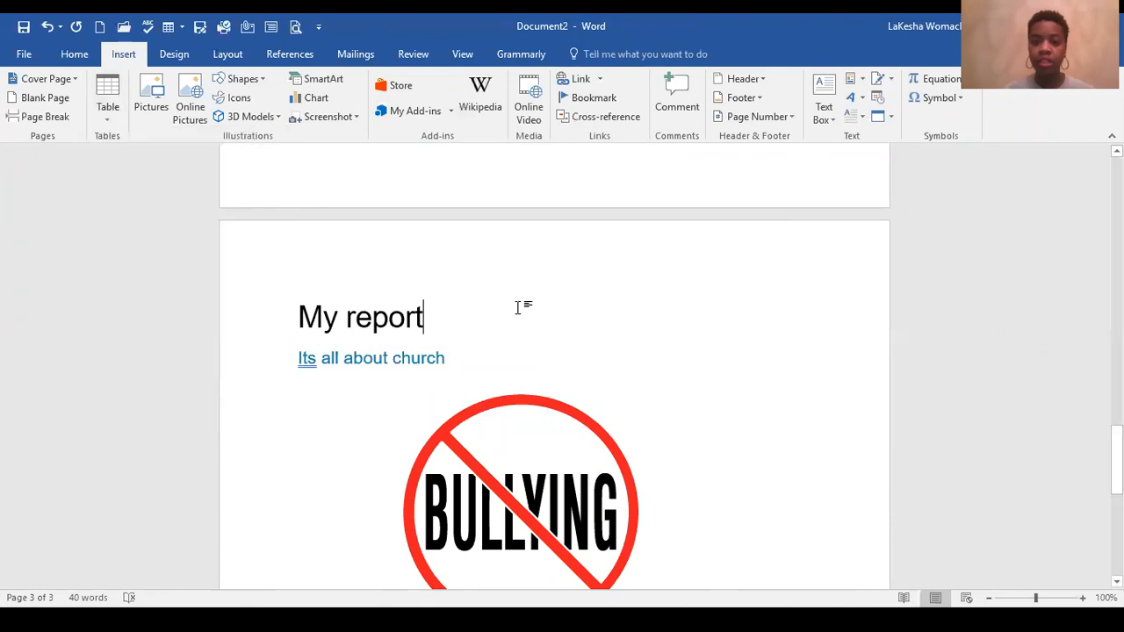
pyautogui.scroll(5, 521, 315)
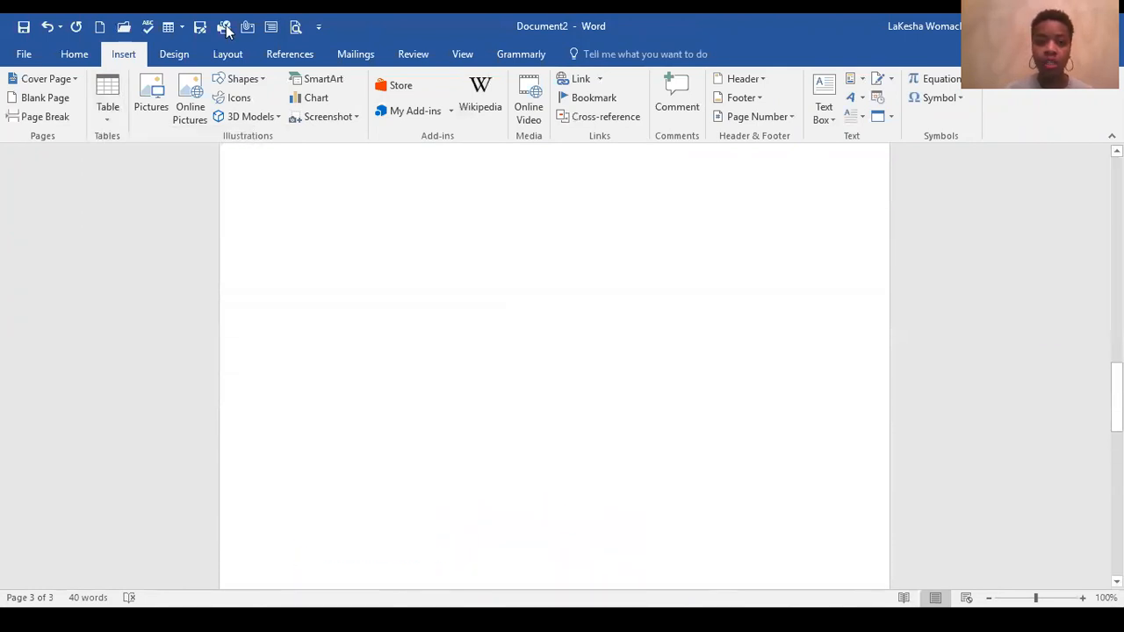
pyautogui.click(174, 54)
pyautogui.scroll(10, 562, 339)
pyautogui.scroll(1, 543, 349)
pyautogui.scroll(-2, 548, 361)
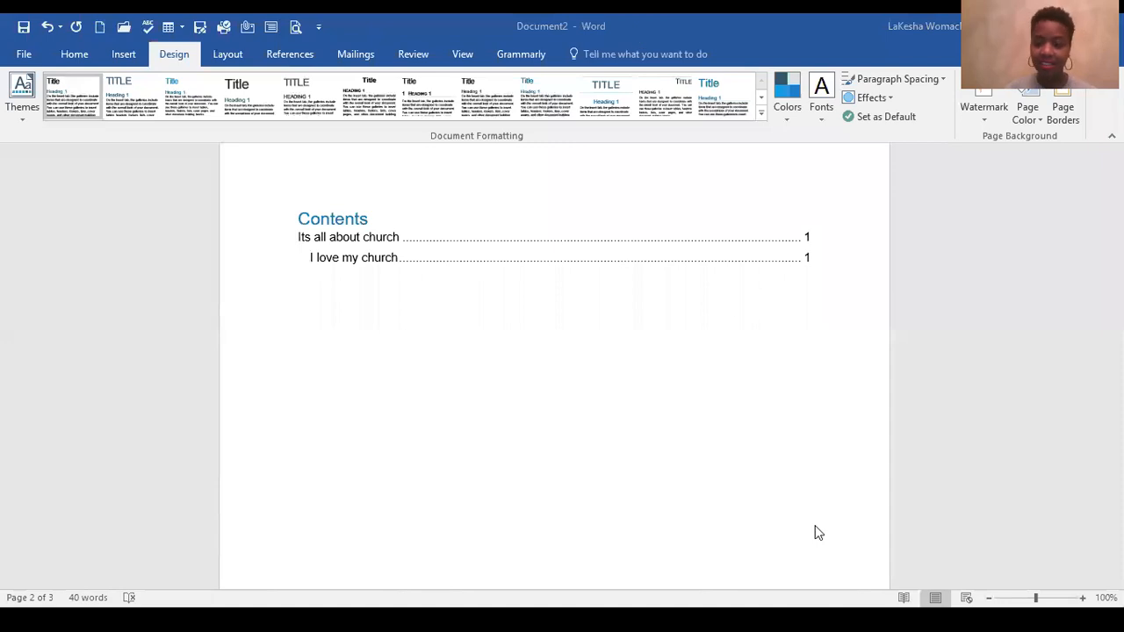
# Step: Create a new blank document and search the online pictures for "bullying"
pyautogui.hotkey('ctrl', 'n')
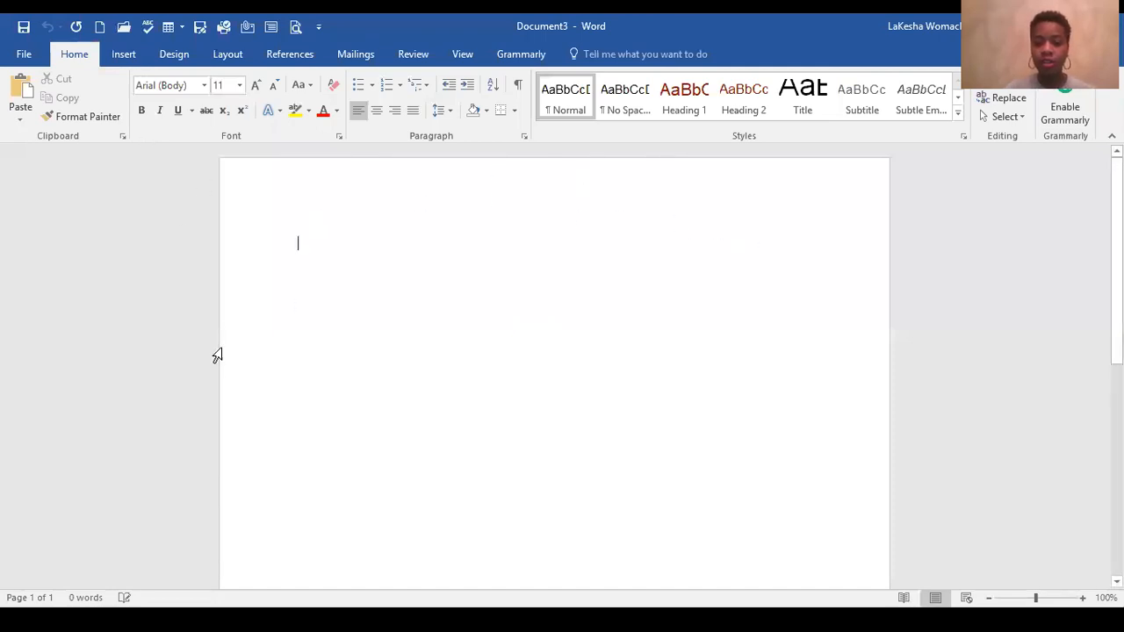
pyautogui.click(129, 59)
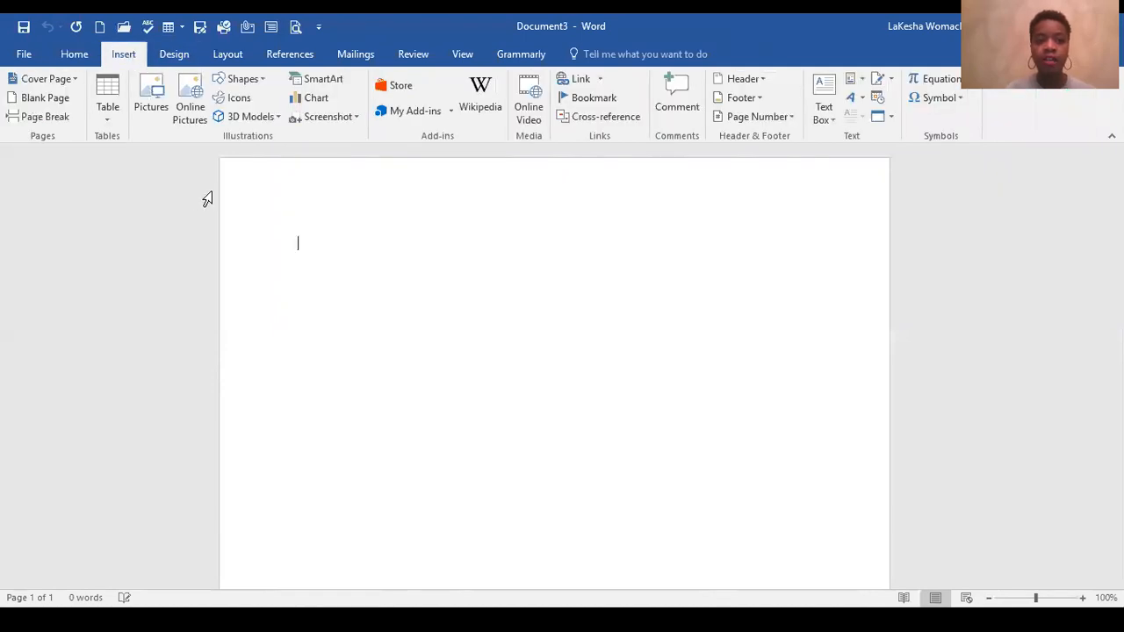
pyautogui.click(190, 110)
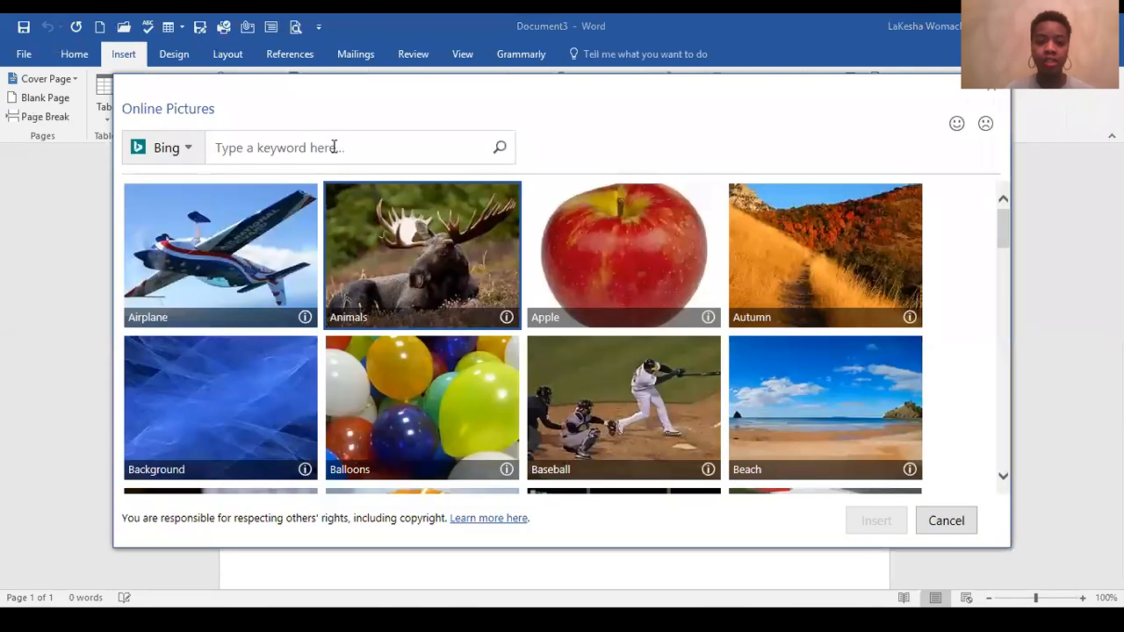
pyautogui.click(334, 147)
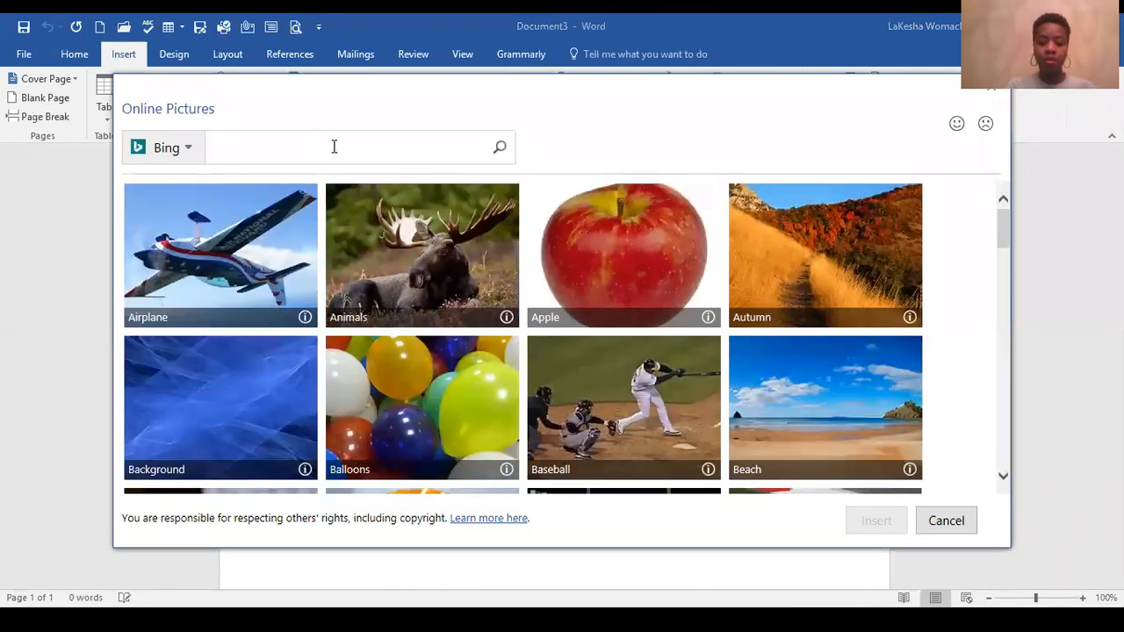
pyautogui.write('bullying')
pyautogui.press('Return')
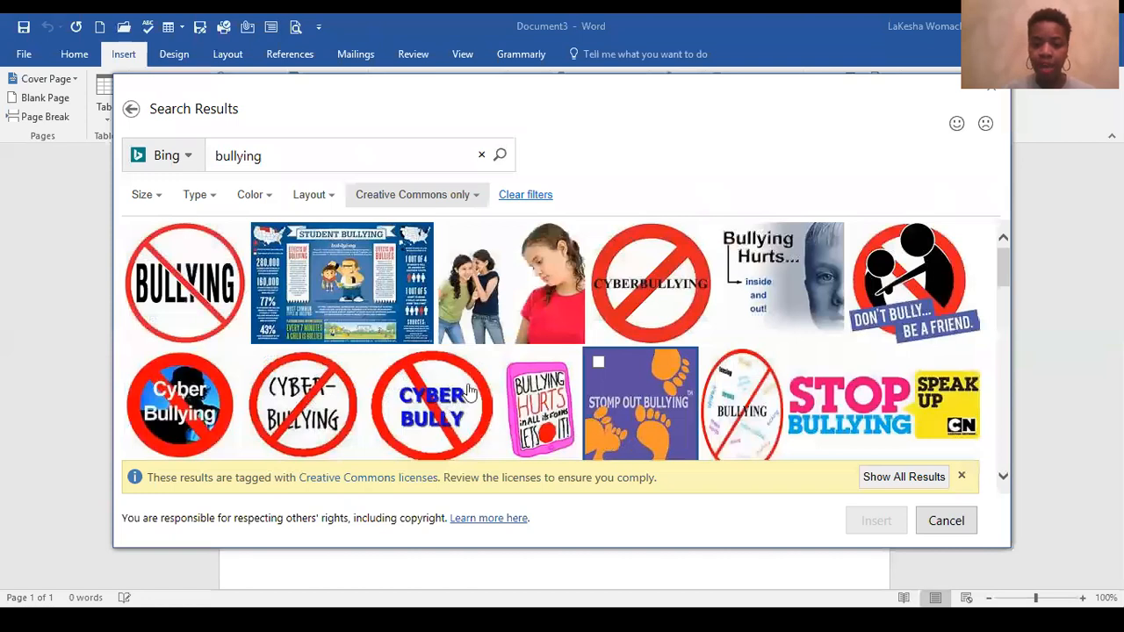
# Step: Insert the picture of BULLYING crossed out by a red circle and delete the licence caption beneath it
pyautogui.click(206, 294)
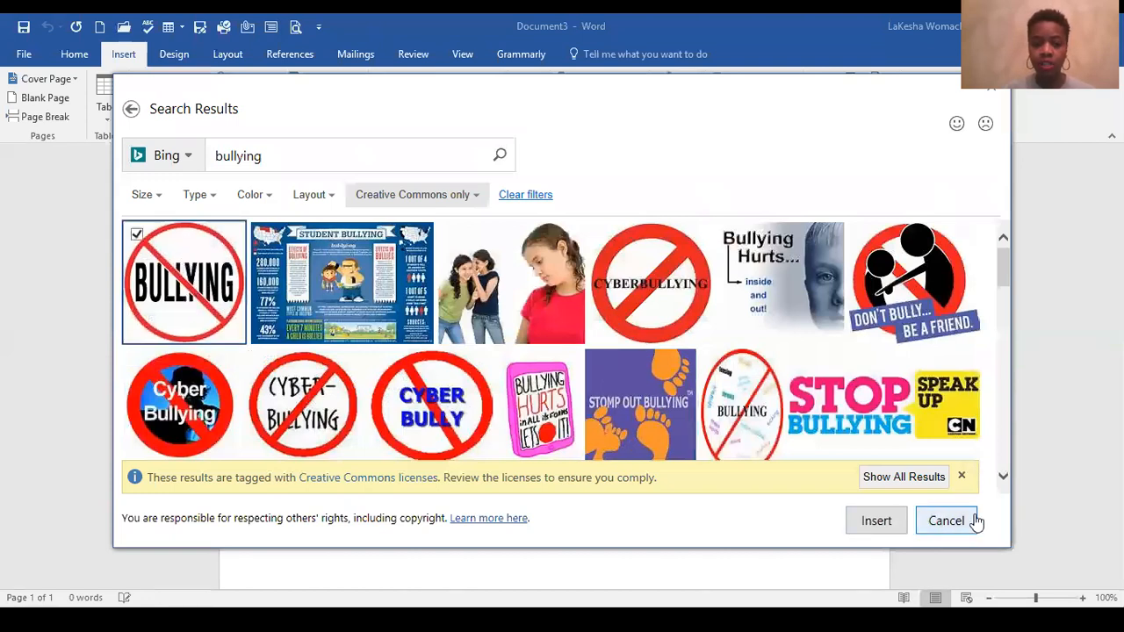
pyautogui.click(869, 527)
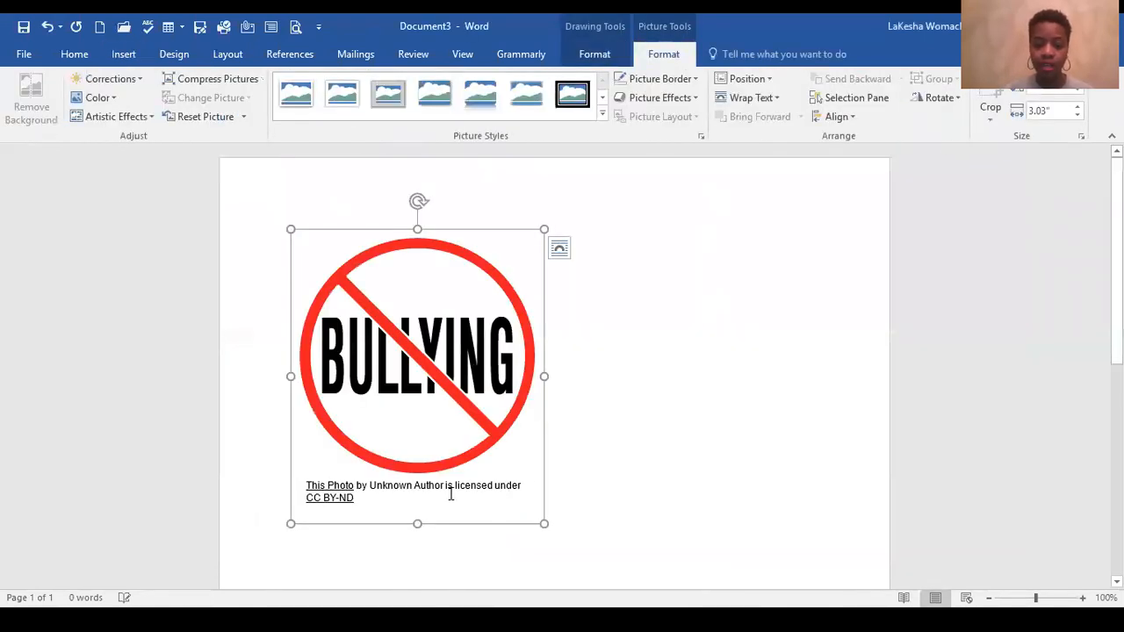
pyautogui.click(450, 495)
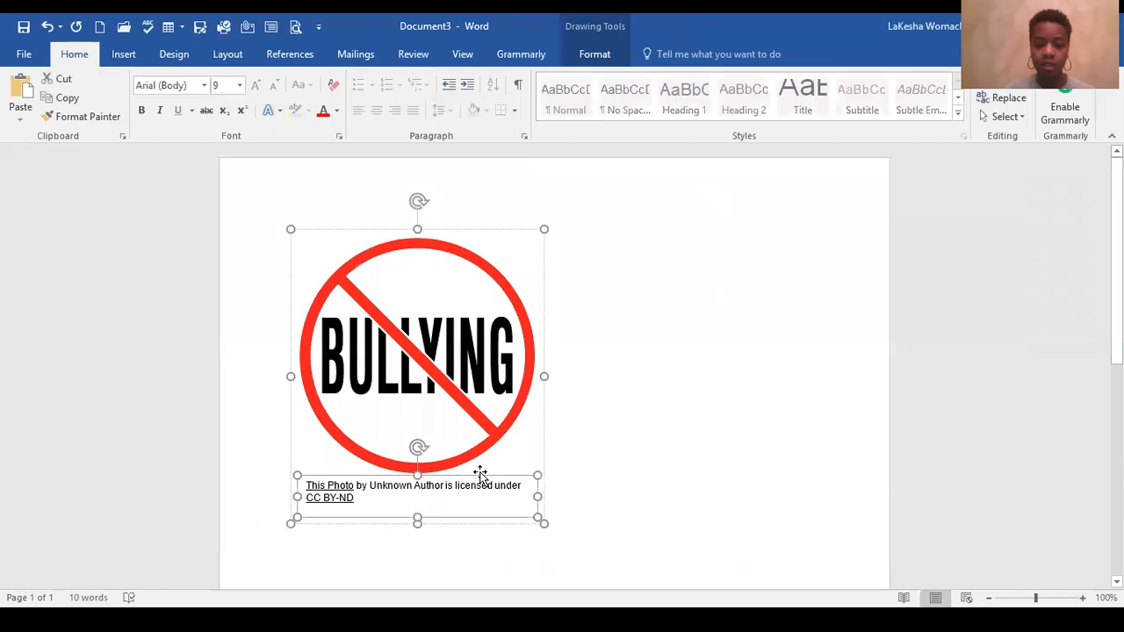
pyautogui.press('Delete')
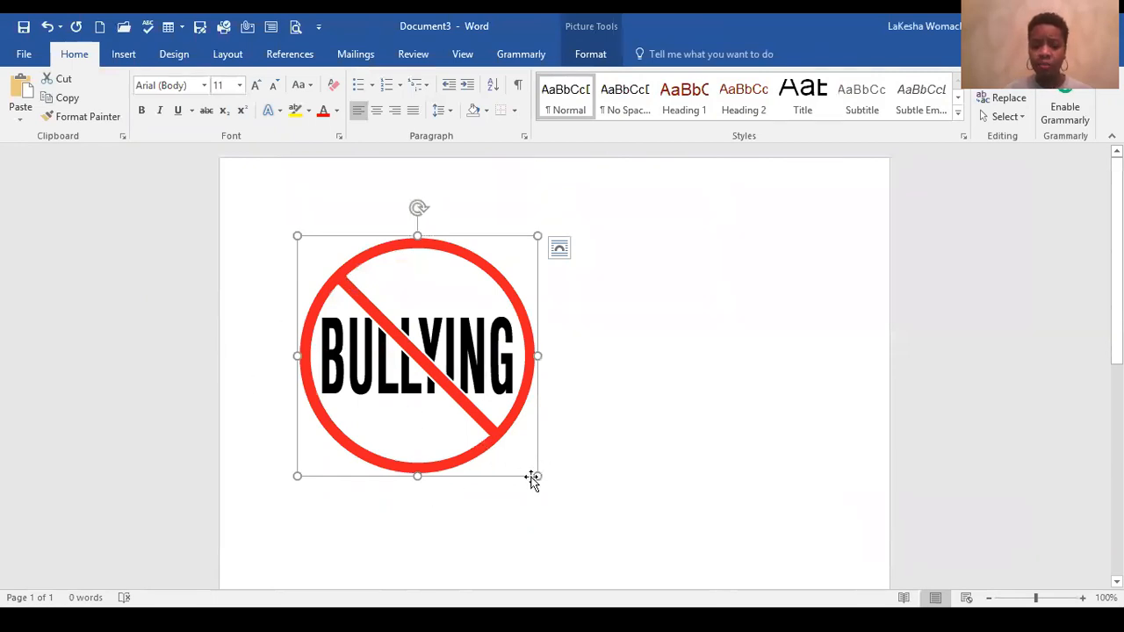
# Step: Enlarge the BULLYING picture proportionally to about 3.56" wide
pyautogui.moveTo(539, 473); pyautogui.dragTo(580, 519)
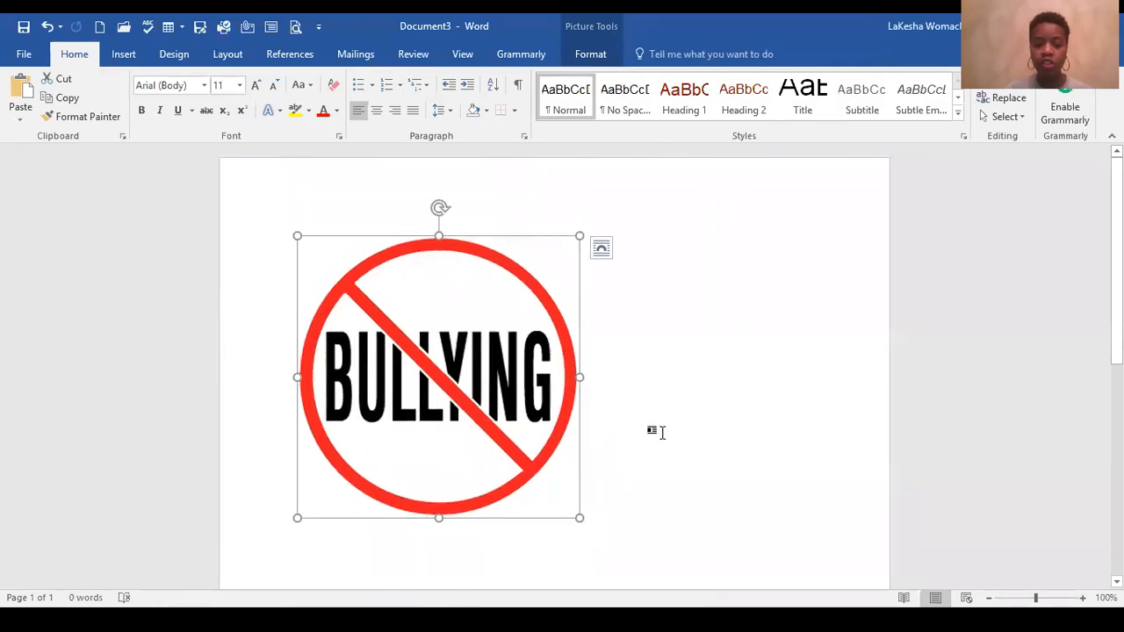
pyautogui.click(660, 432)
pyautogui.scroll(-1, 580, 395)
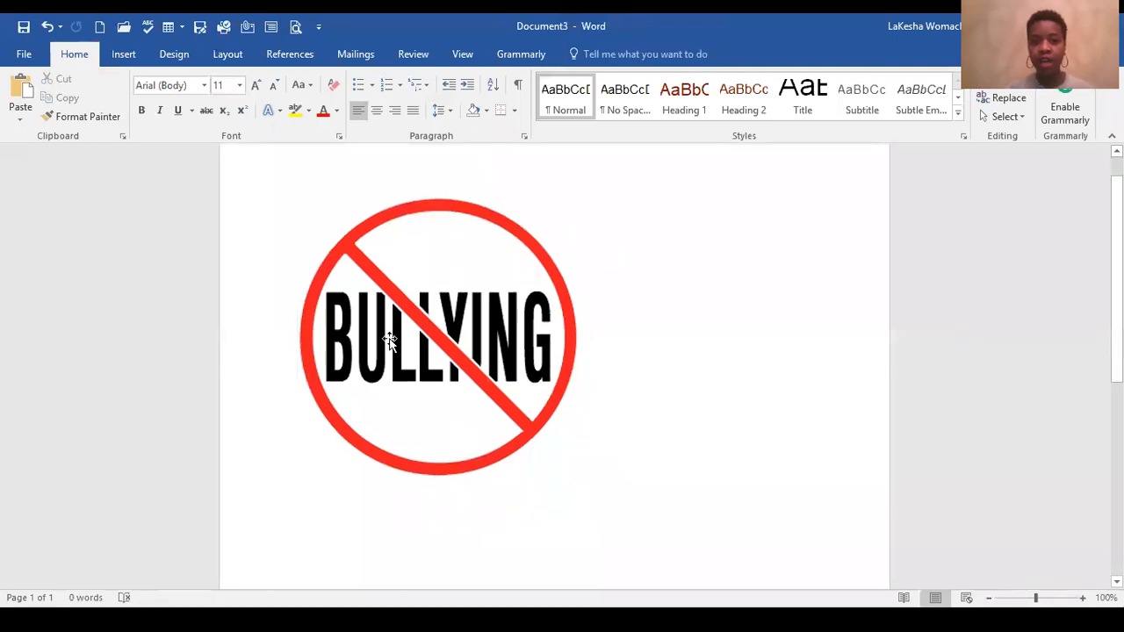
# Step: Try to move the BULLYING picture freely on the page while it is in line with text
pyautogui.click(502, 369)
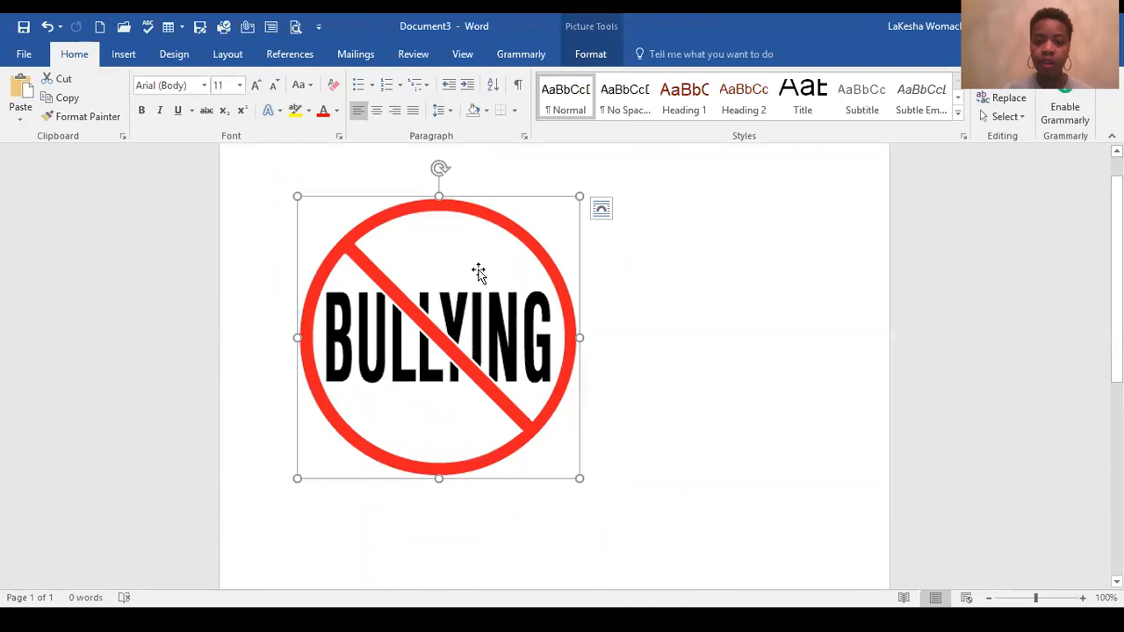
pyautogui.click(591, 55)
pyautogui.moveTo(484, 276); pyautogui.dragTo(565, 322)
pyautogui.moveTo(472, 307); pyautogui.dragTo(578, 343)
pyautogui.moveTo(468, 326); pyautogui.dragTo(401, 319)
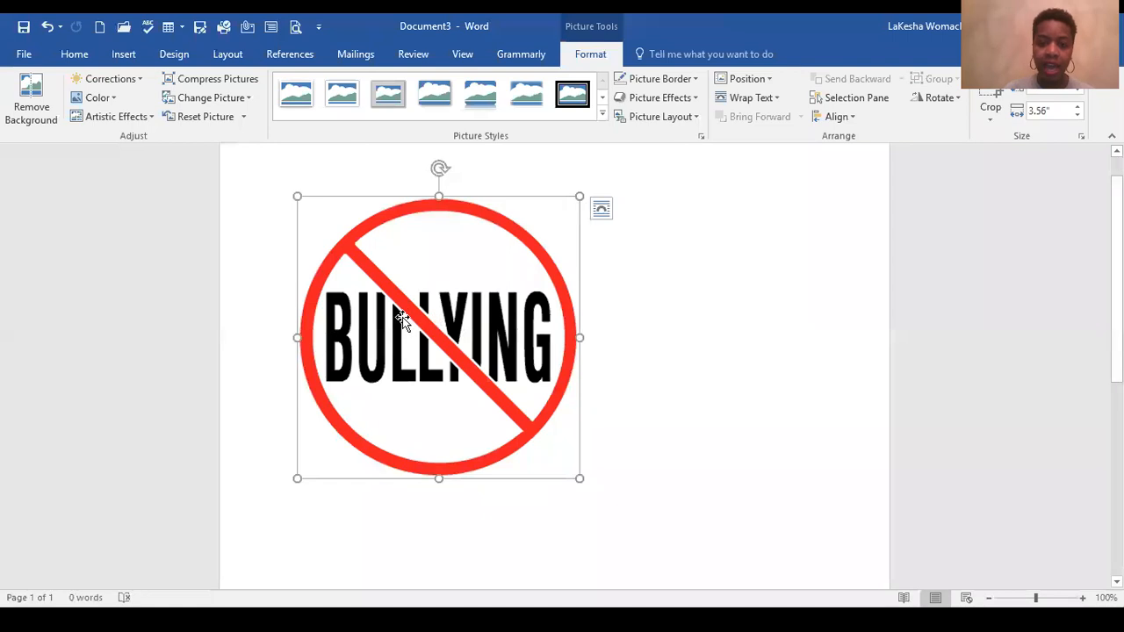
# Step: Set the BULLYING picture's text wrapping to In Front of Text and move it to the upper right of the page
pyautogui.click(778, 104)
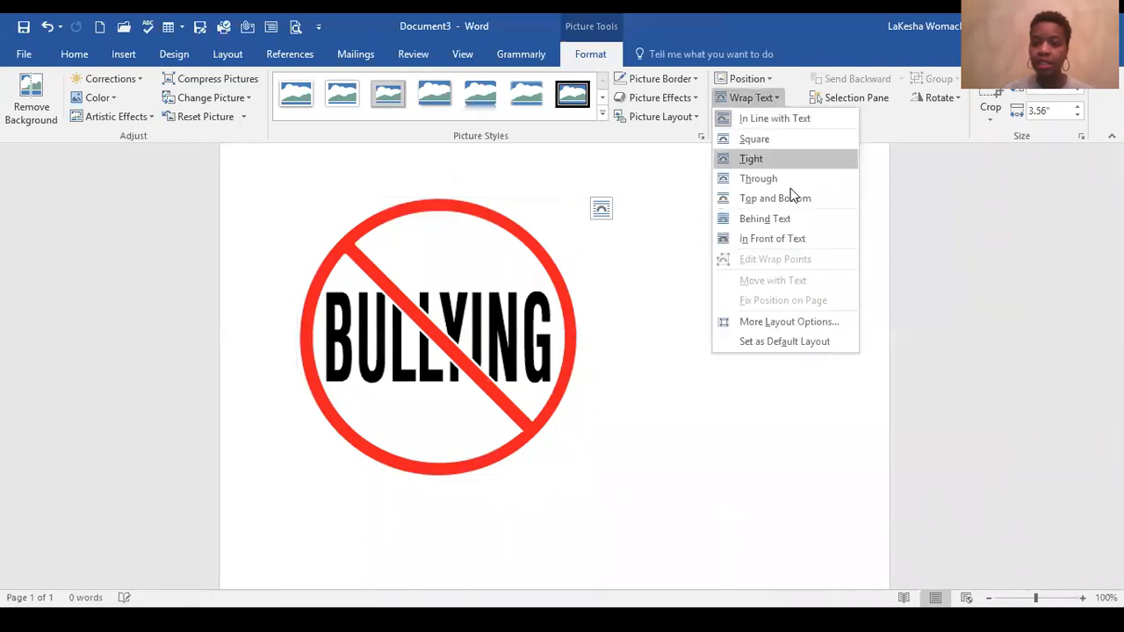
pyautogui.click(793, 239)
pyautogui.moveTo(510, 289); pyautogui.dragTo(583, 342)
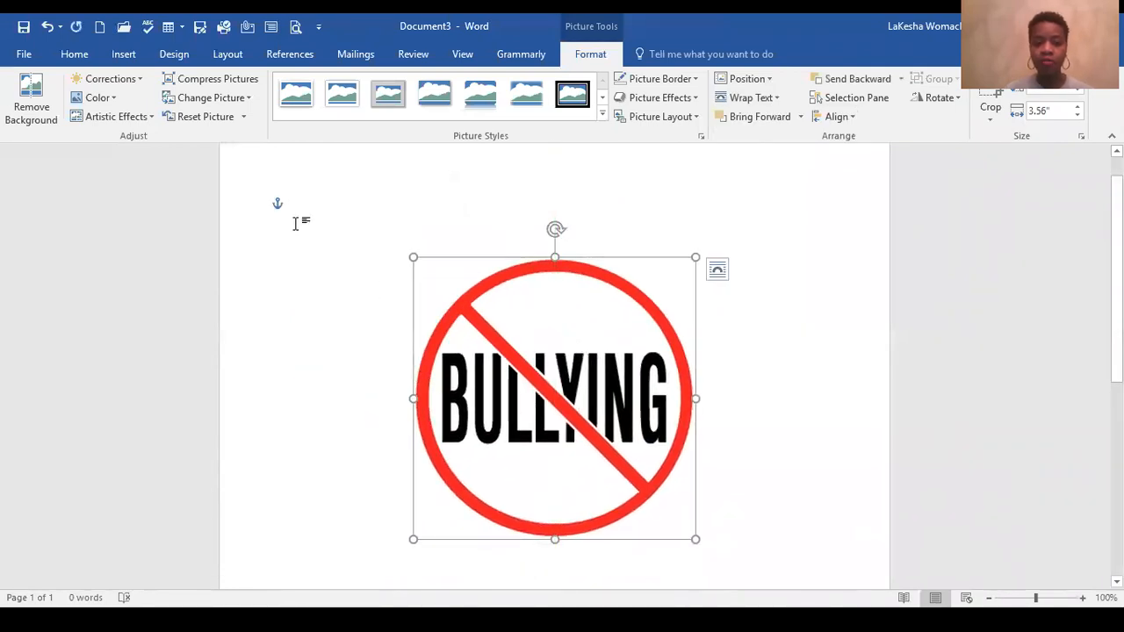
pyautogui.click(296, 223)
pyautogui.click(600, 367)
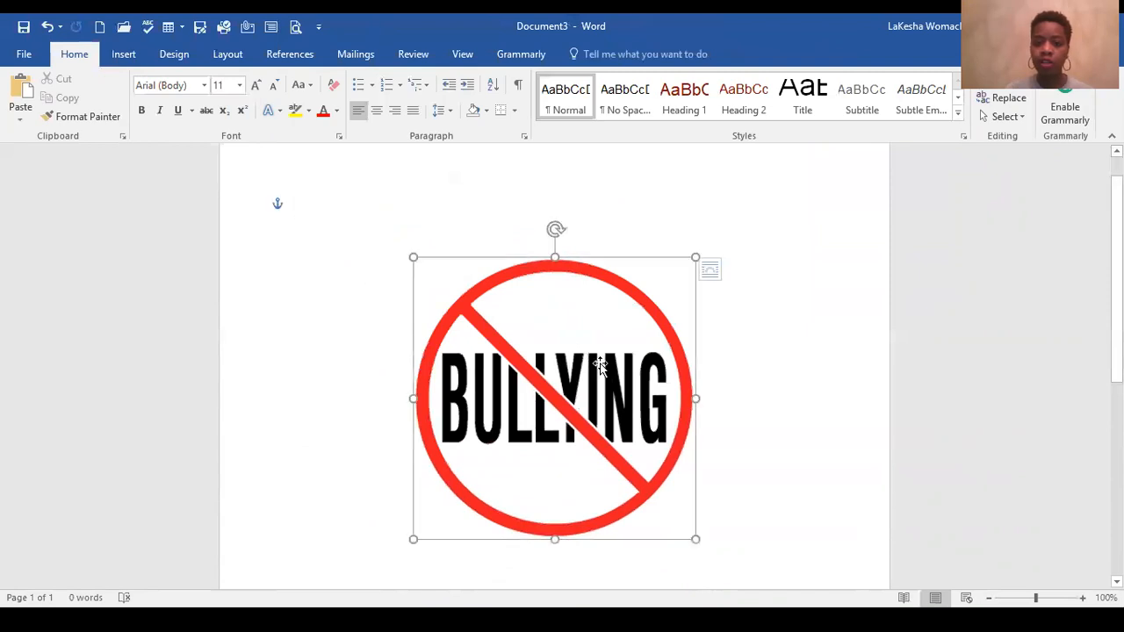
pyautogui.moveTo(594, 336); pyautogui.dragTo(730, 253)
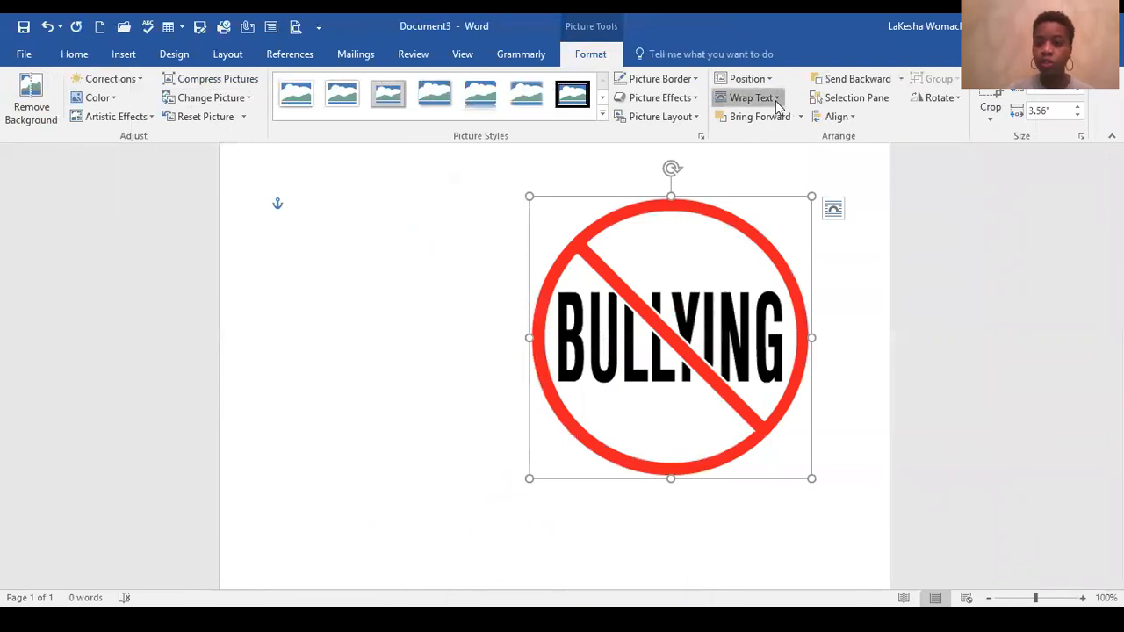
# Step: Position the BULLYING picture in the page's top-right corner with text wrapping and shrink it to about half its size
pyautogui.click(776, 100)
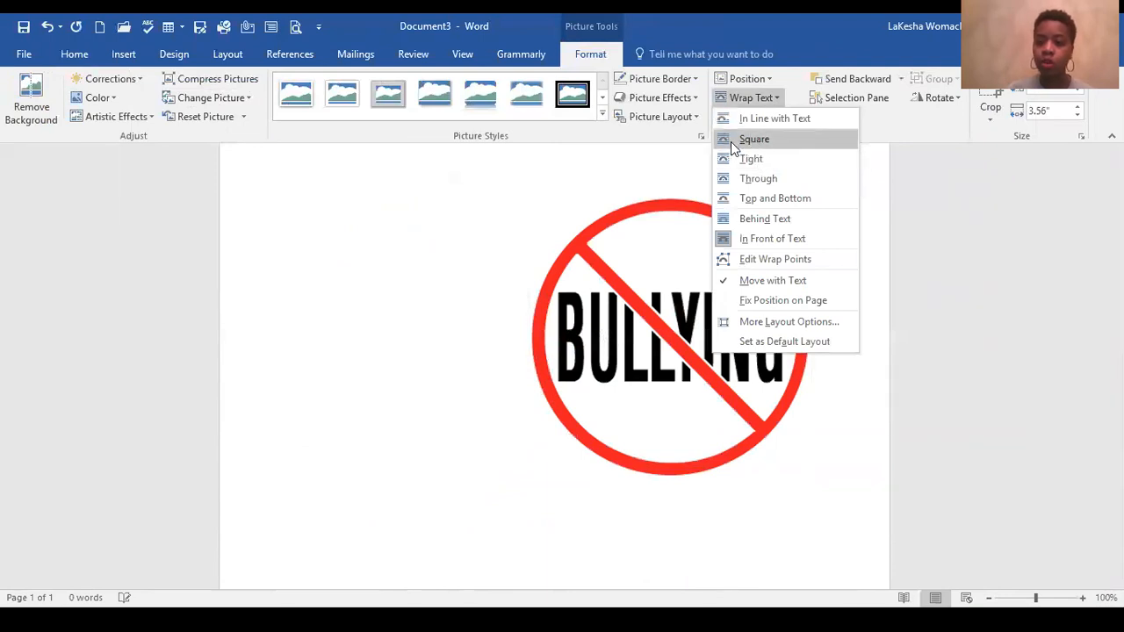
pyautogui.click(624, 331)
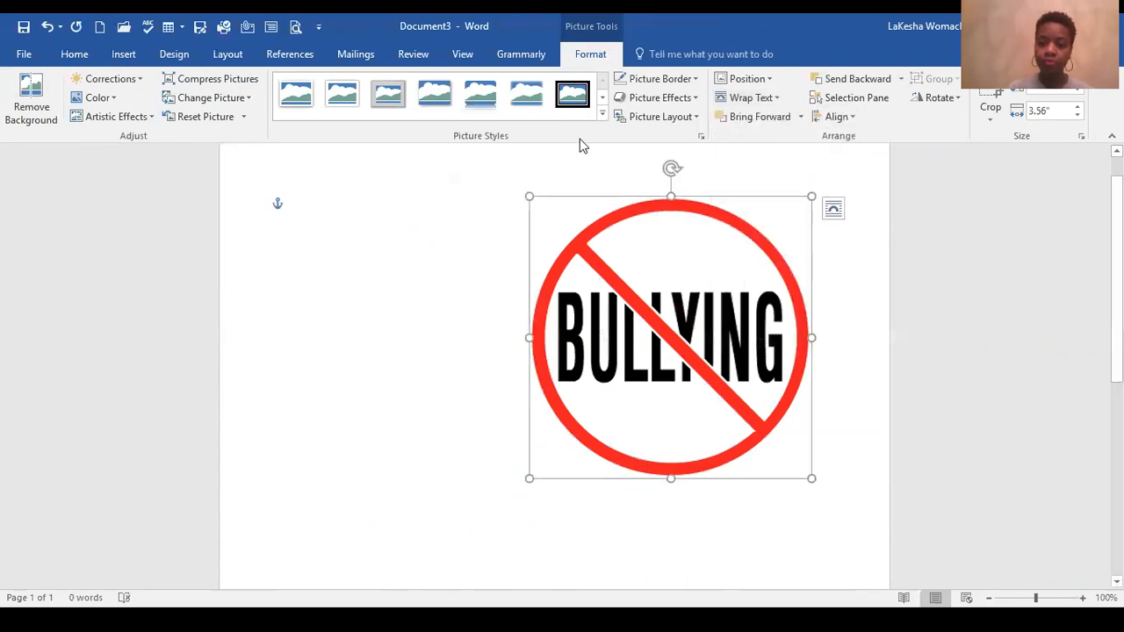
pyautogui.click(772, 81)
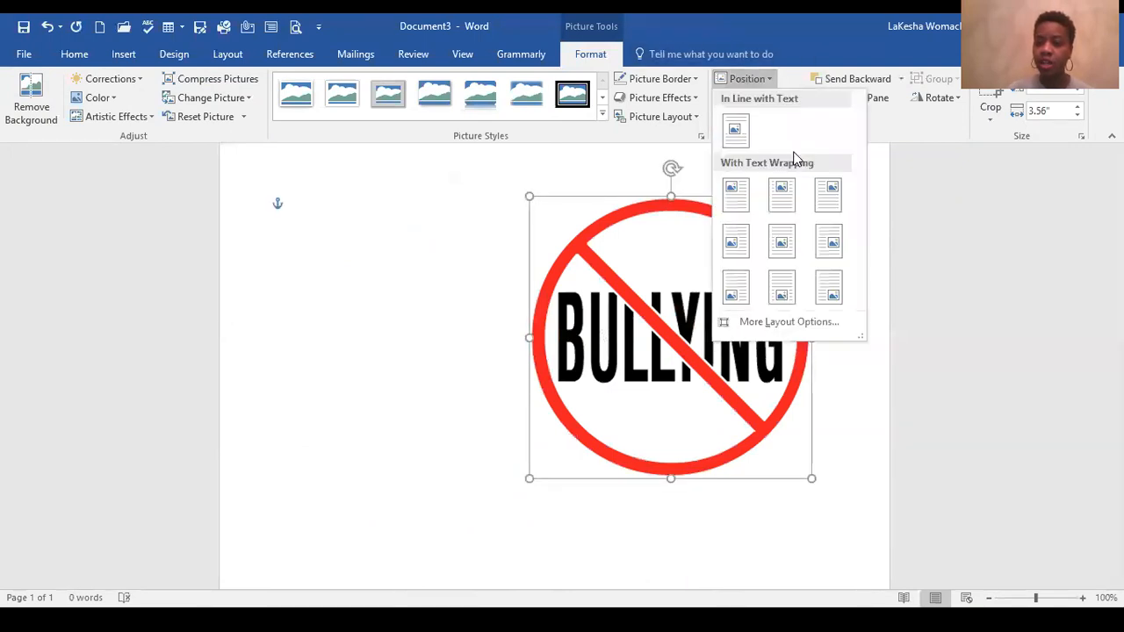
pyautogui.click(833, 201)
pyautogui.moveTo(527, 477); pyautogui.dragTo(664, 342)
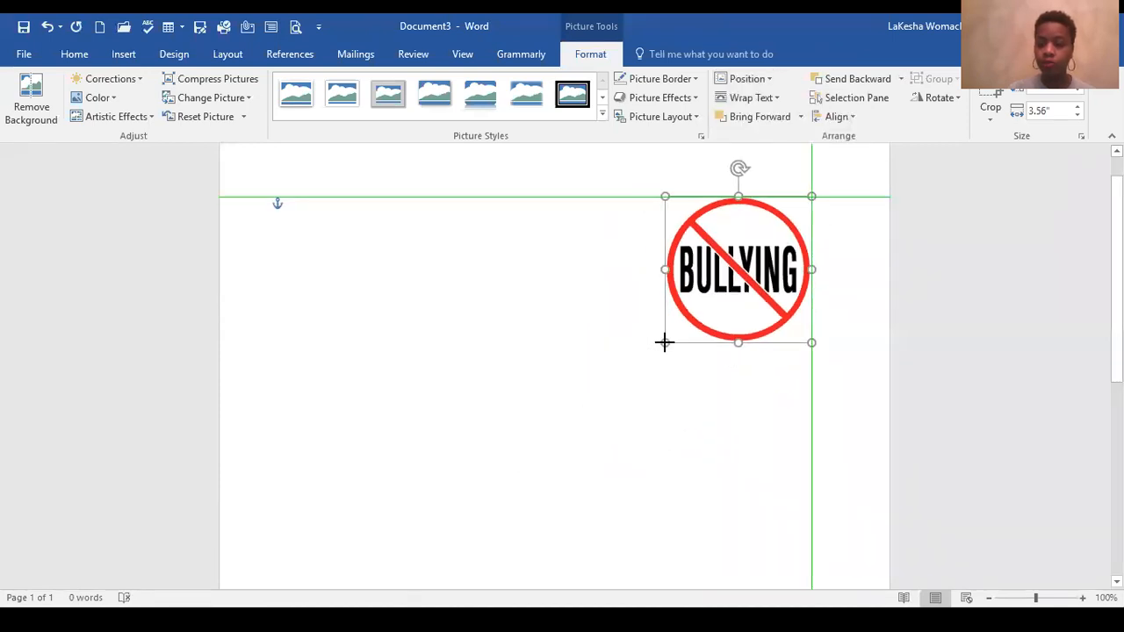
pyautogui.click(555, 378)
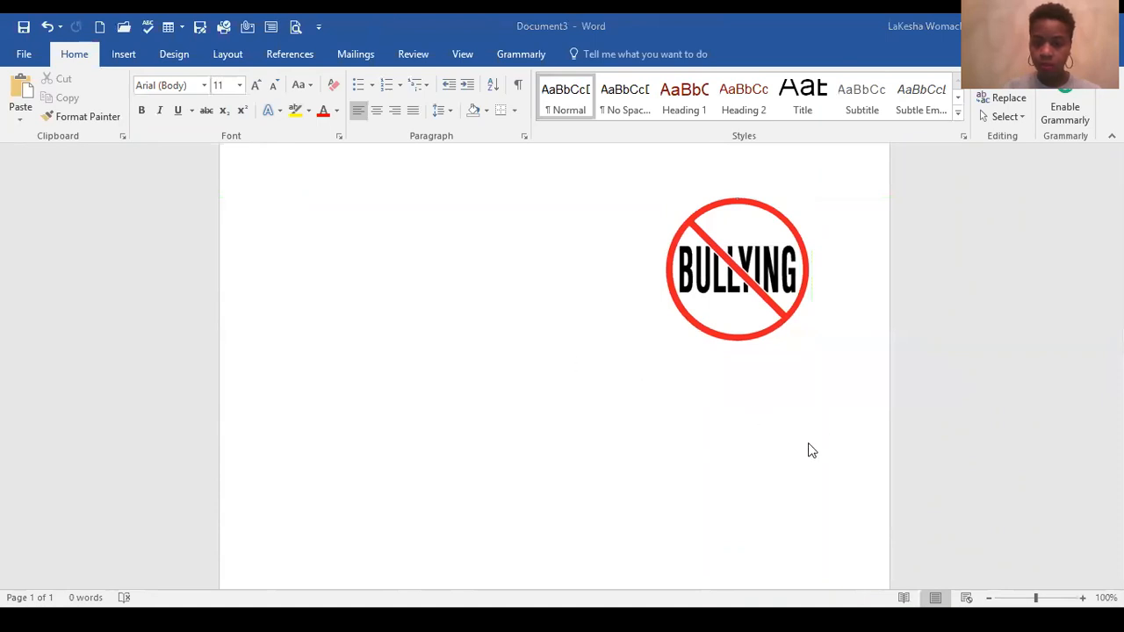
pyautogui.click(733, 287)
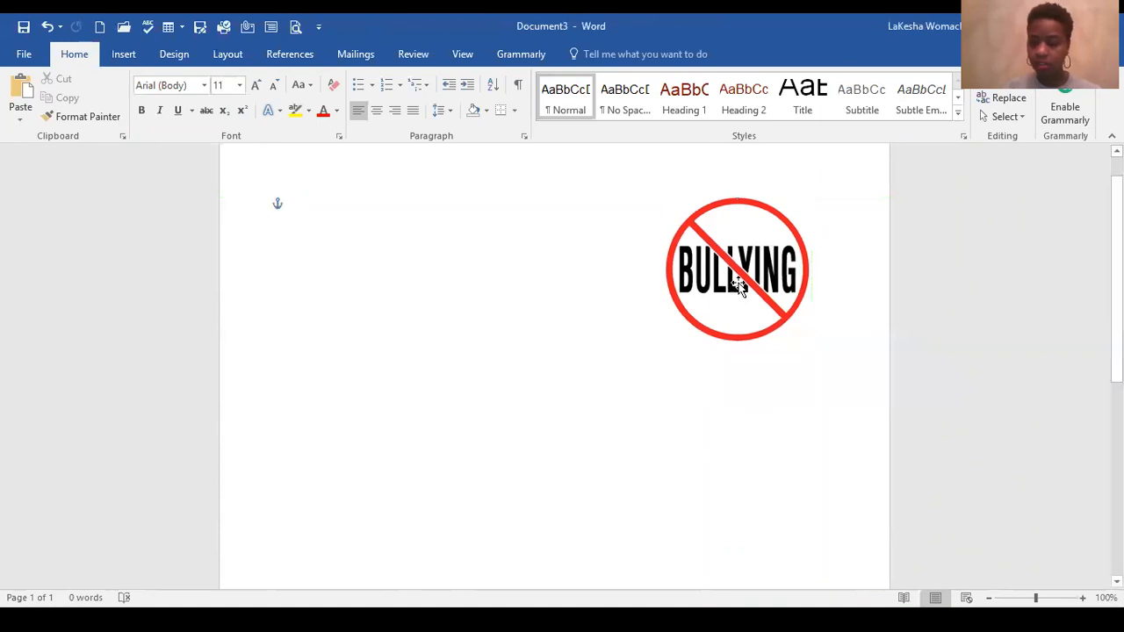
pyautogui.click(785, 387)
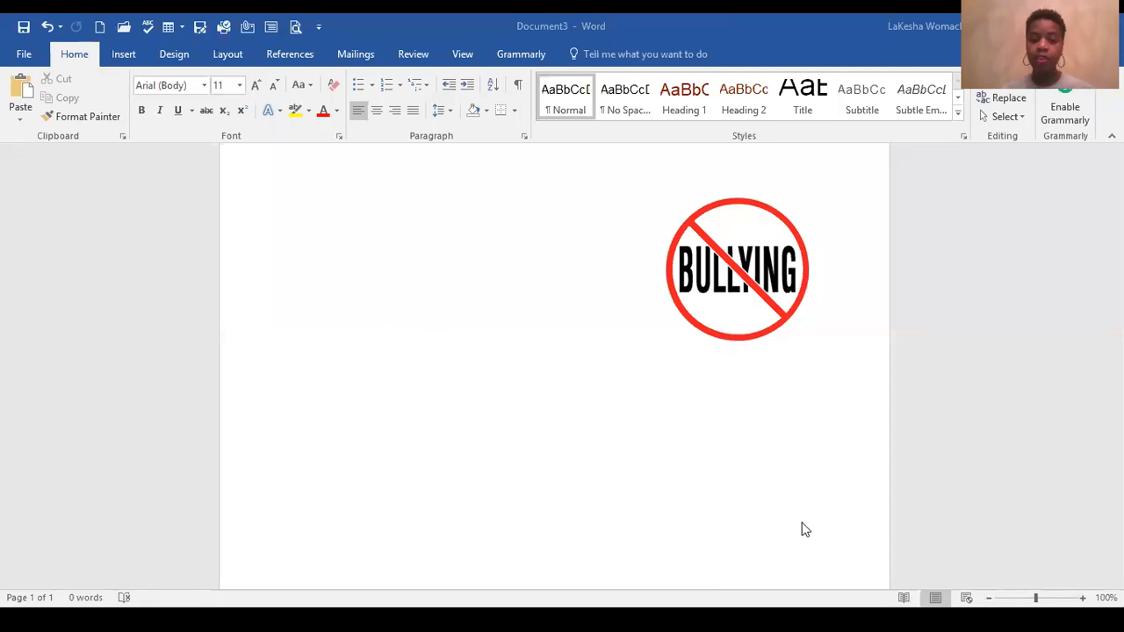
pyautogui.click(136, 331)
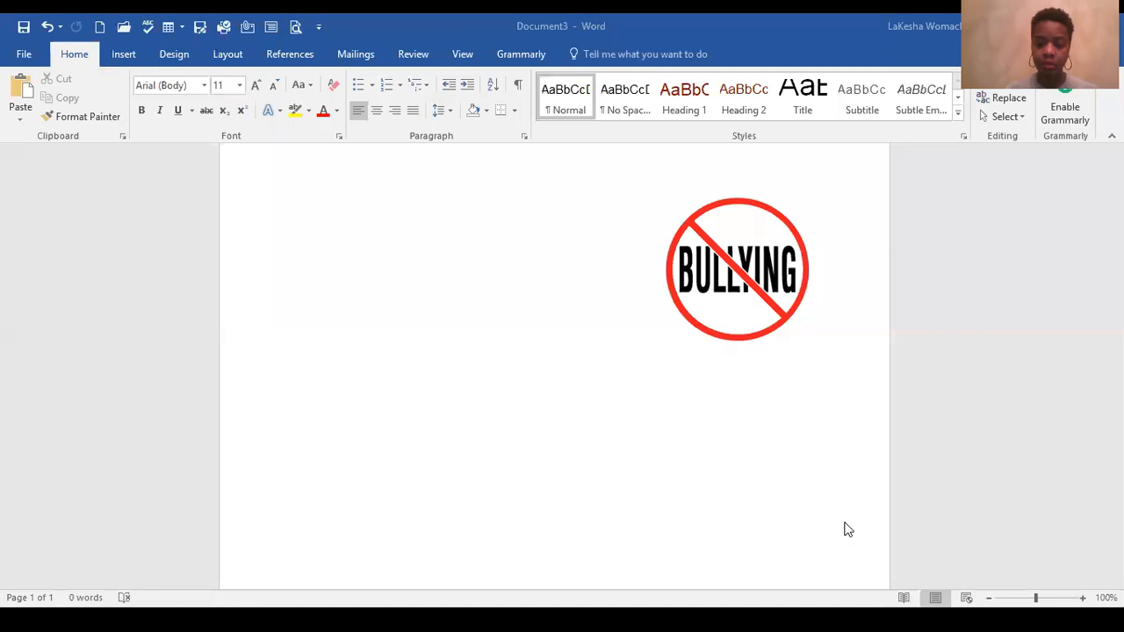
# Step: Switch to PowerPoint and open the recent presentation "CLC Tech And Social Media Presentation Nov2017"
pyautogui.hotkey('alt', 'Tab')
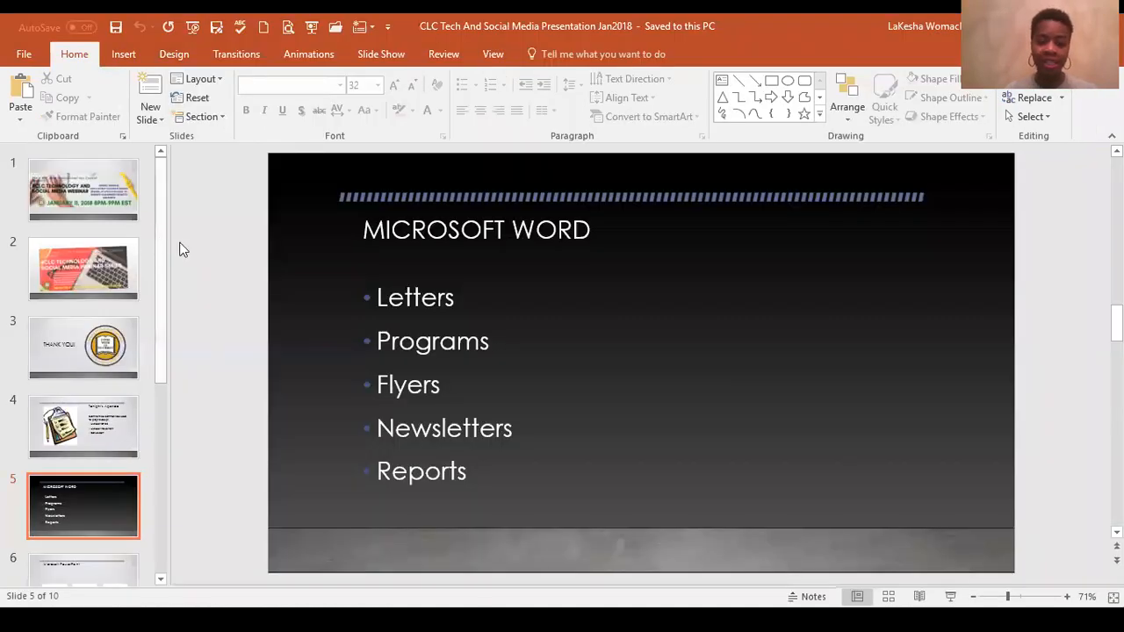
pyautogui.click(118, 254)
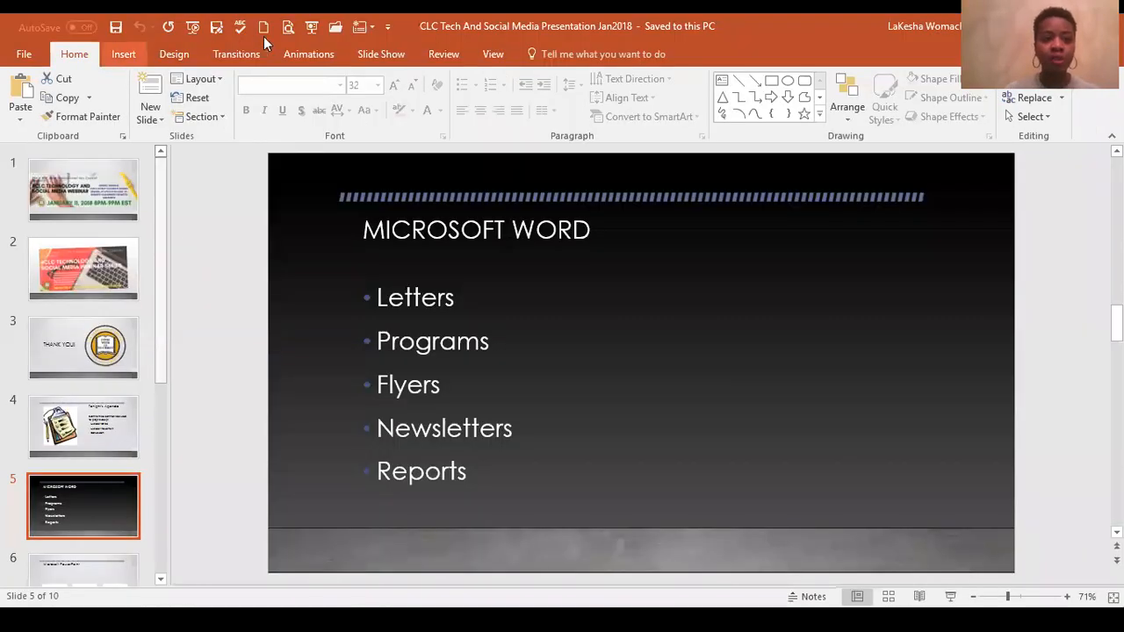
pyautogui.click(336, 29)
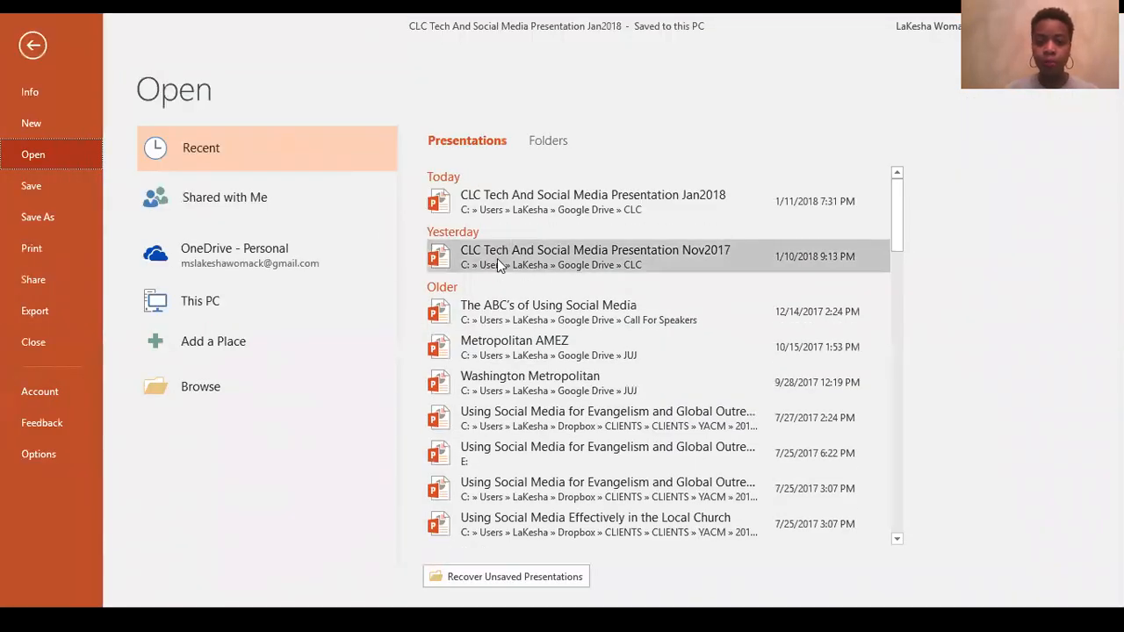
pyautogui.click(495, 258)
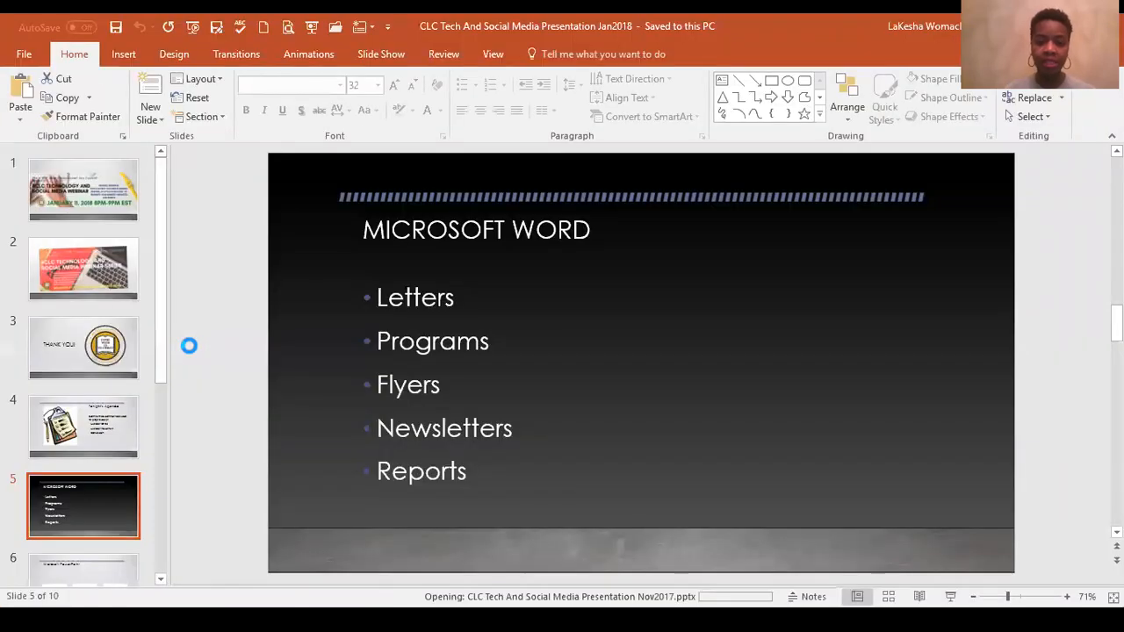
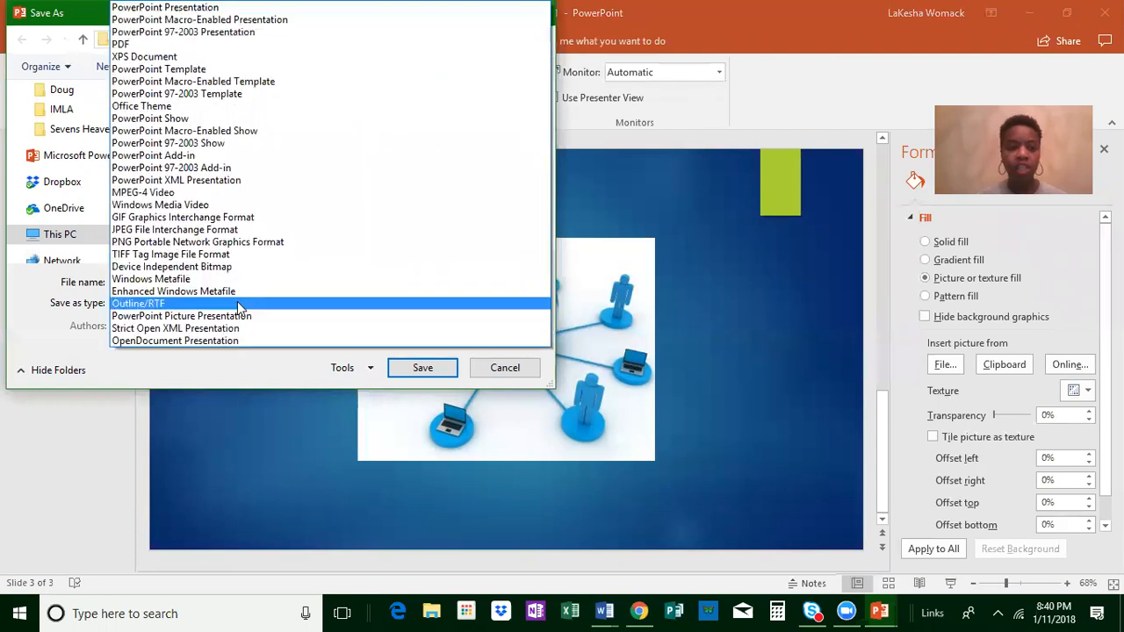
# Step: Choose PDF as the presentation's save format and switch to Document1 in Word
pyautogui.click(231, 44)
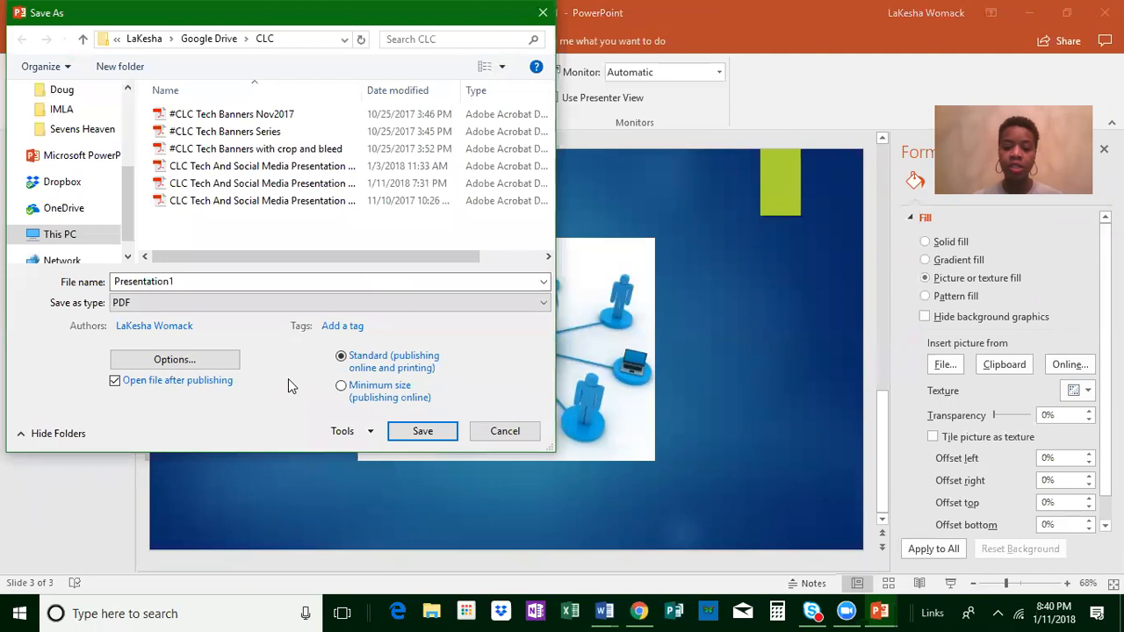
pyautogui.click(604, 612)
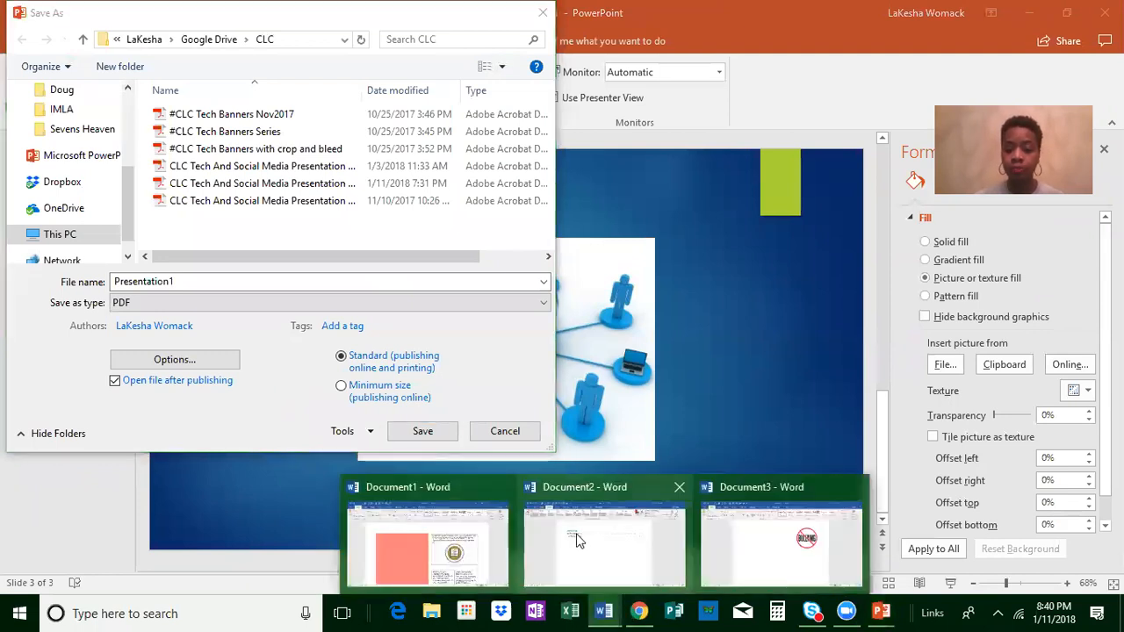
pyautogui.click(420, 553)
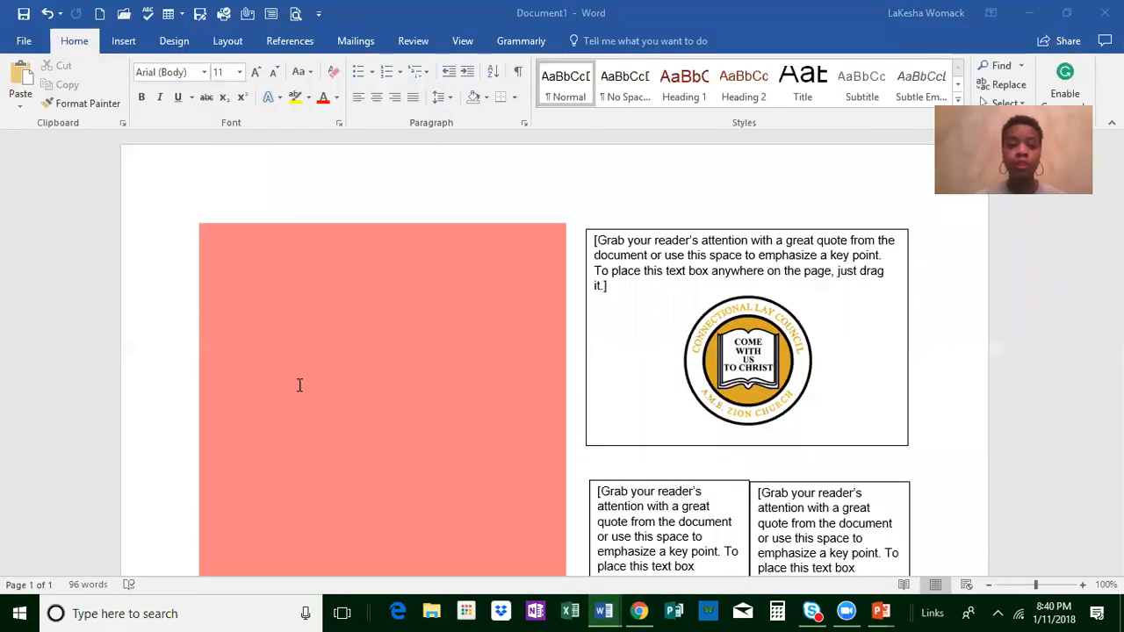
# Step: Start saving Document1 under a new format, choose PDF, and cancel the save
pyautogui.click(201, 15)
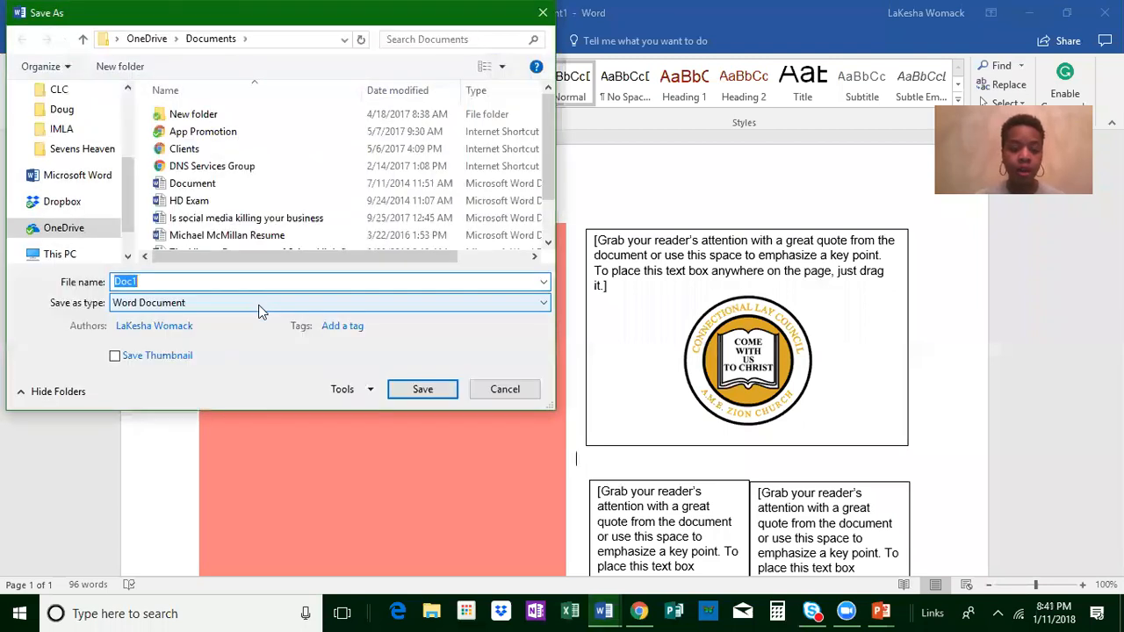
pyautogui.click(260, 303)
pyautogui.click(270, 393)
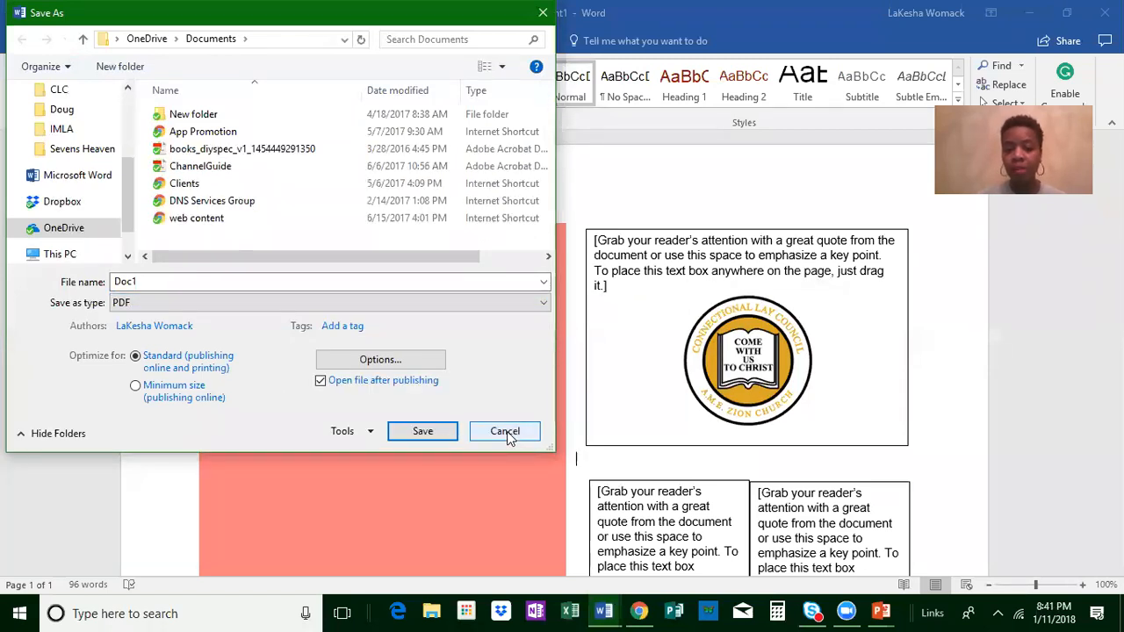
pyautogui.click(506, 431)
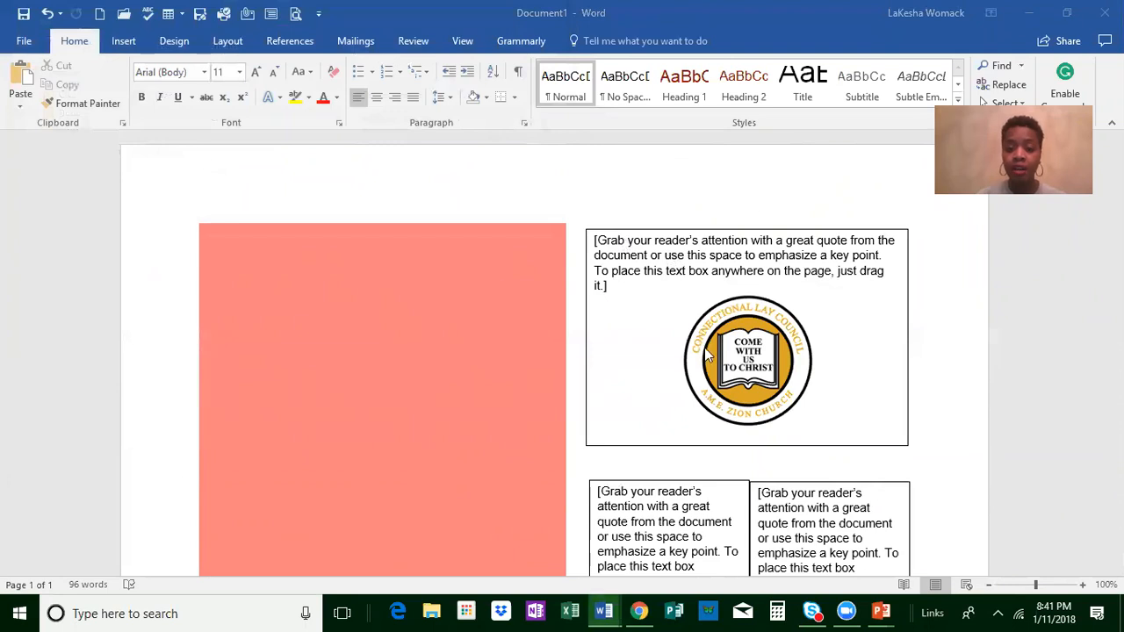
# Step: Reopen the save options for Document1, select PDF once more, and cancel without saving
pyautogui.click(201, 14)
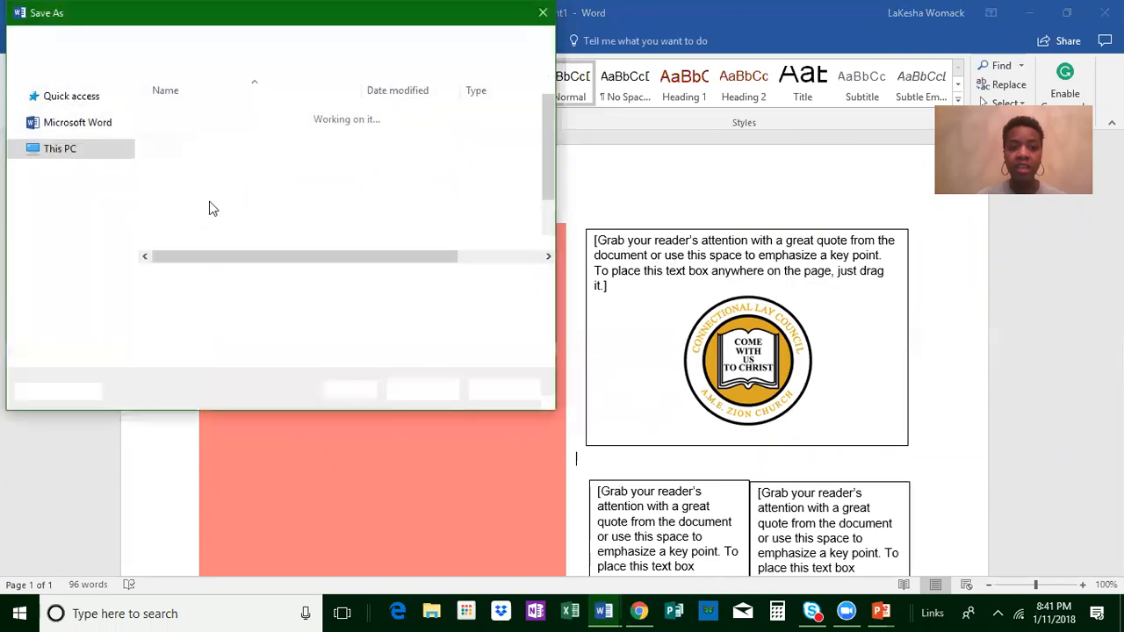
pyautogui.click(207, 303)
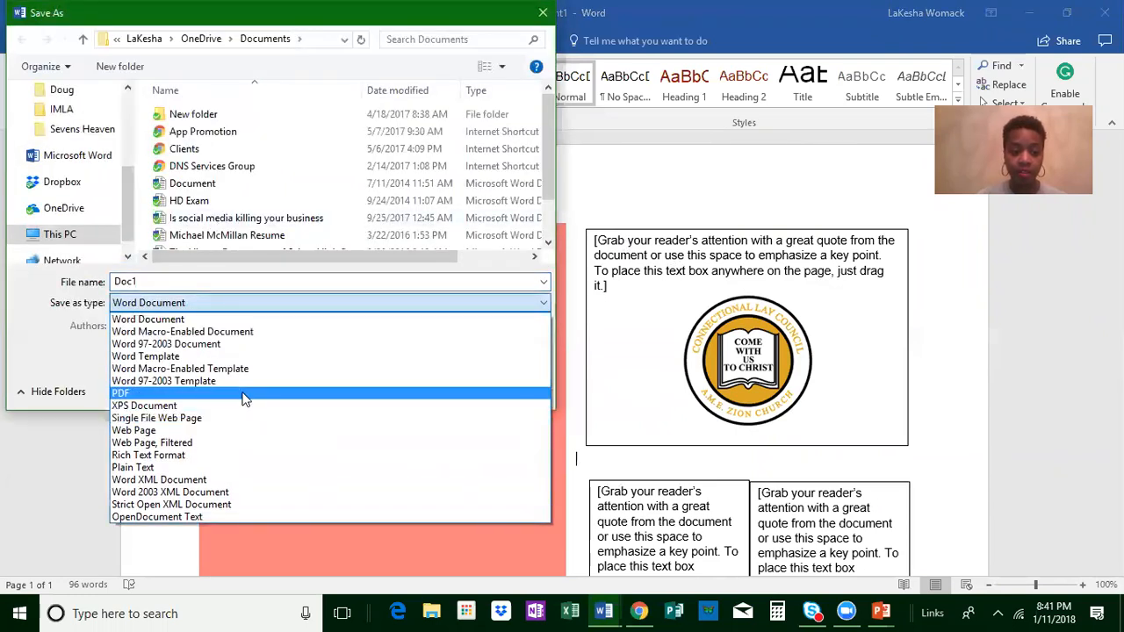
pyautogui.click(245, 400)
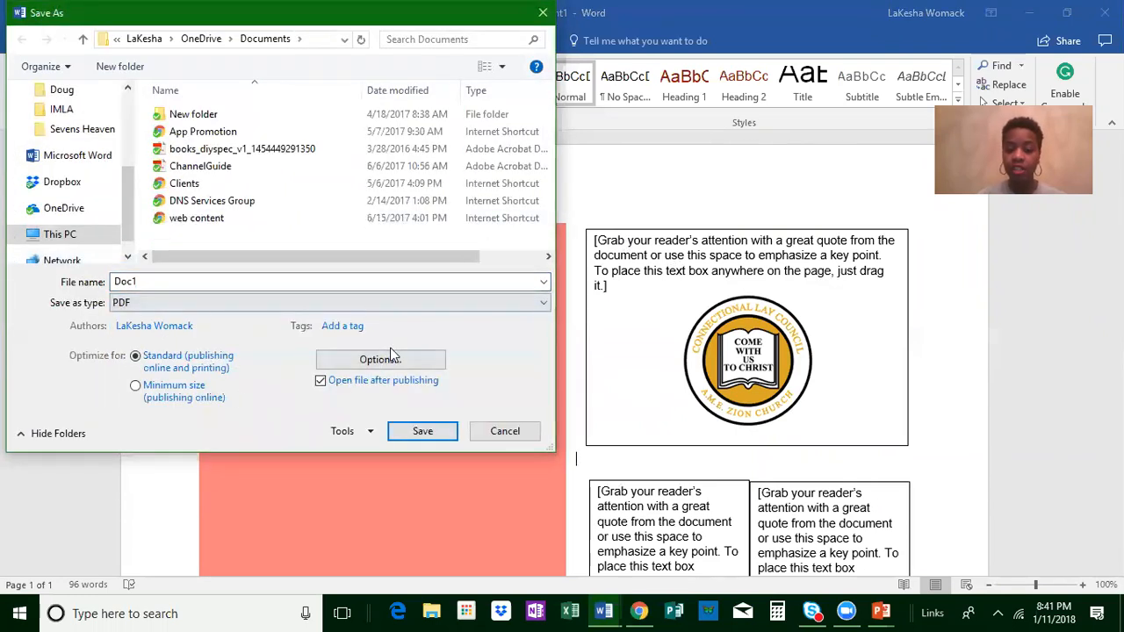
pyautogui.click(507, 431)
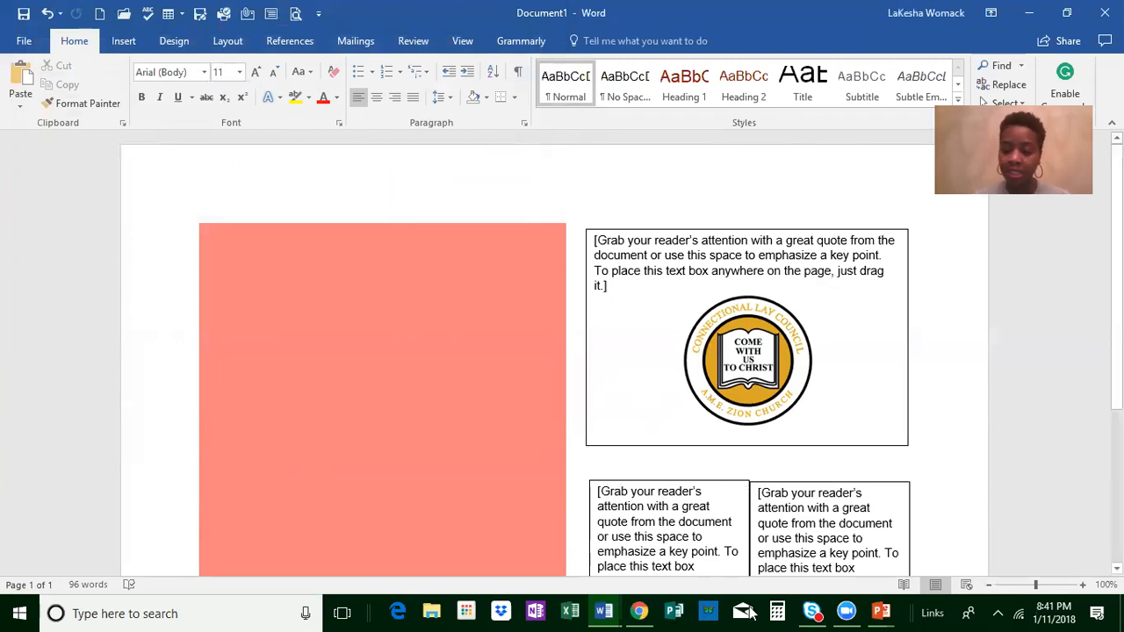
# Step: Switch back to Presentation1 in PowerPoint and choose JPEG File Interchange Format as its save format
pyautogui.click(880, 613)
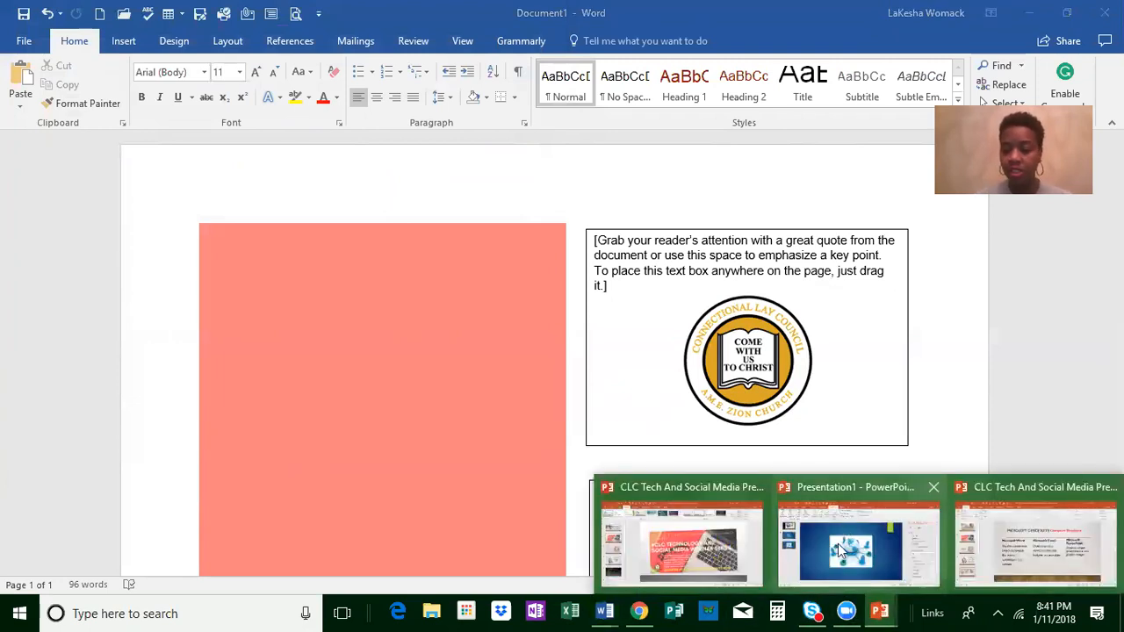
pyautogui.moveTo(839, 552)
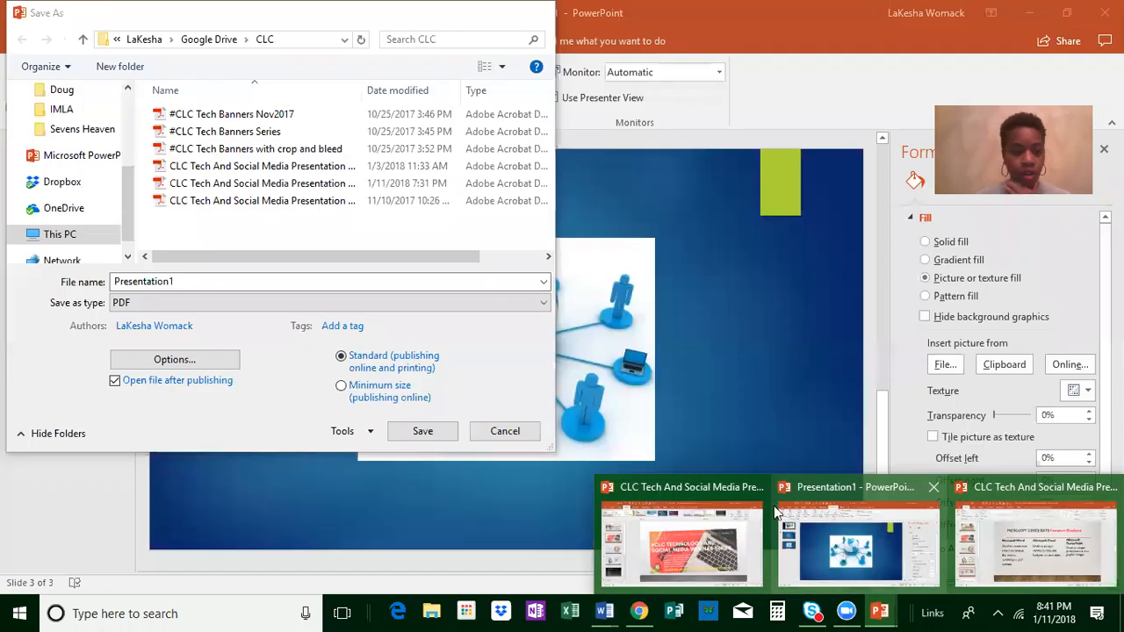
pyautogui.click(186, 304)
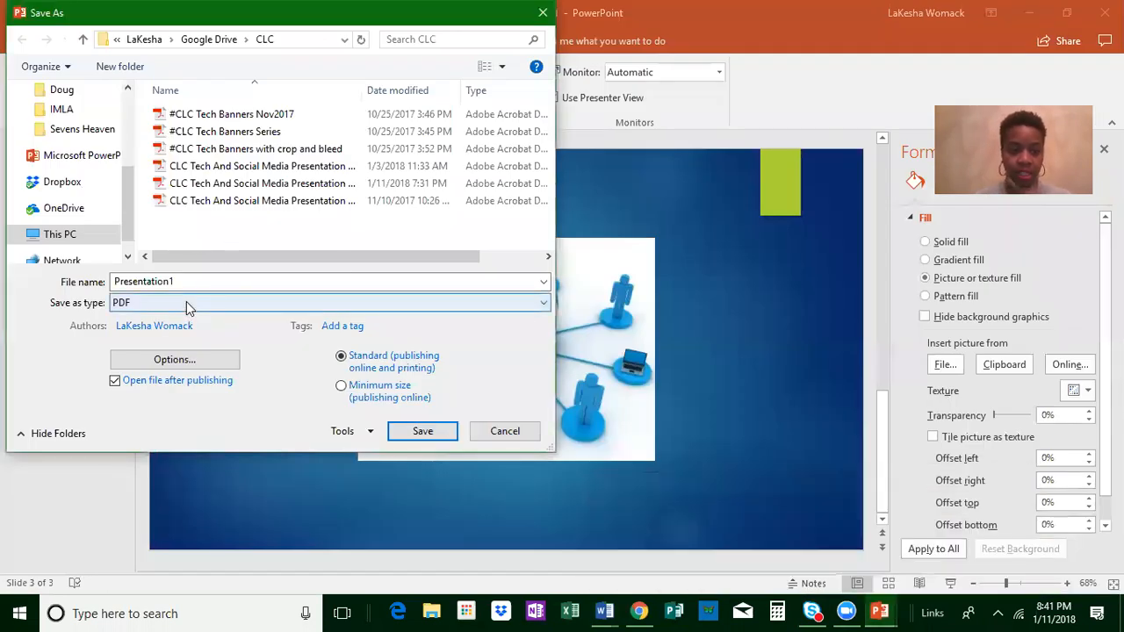
pyautogui.click(186, 302)
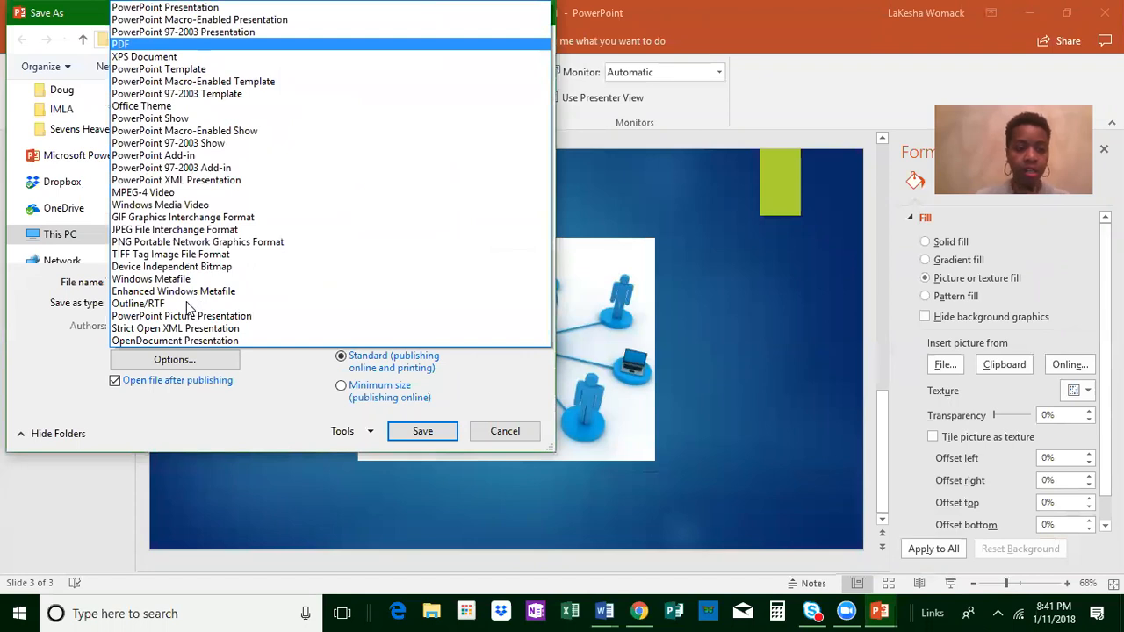
pyautogui.click(237, 230)
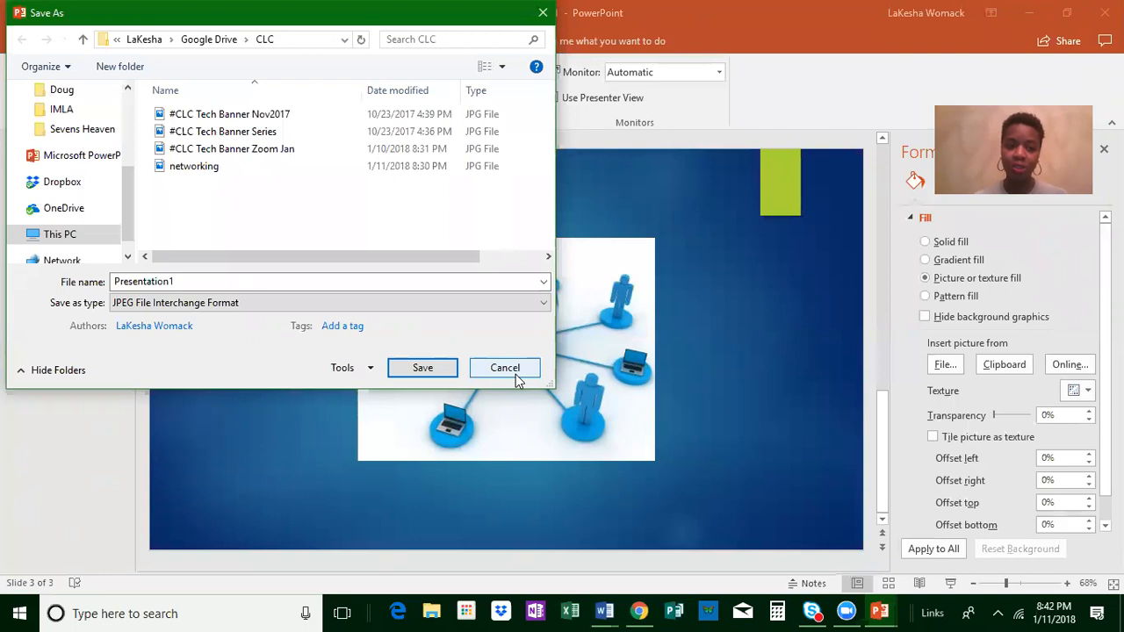
# Step: Review the other file formats available for saving the presentation, such as MPEG-4 Video, and cancel the save
pyautogui.click(231, 304)
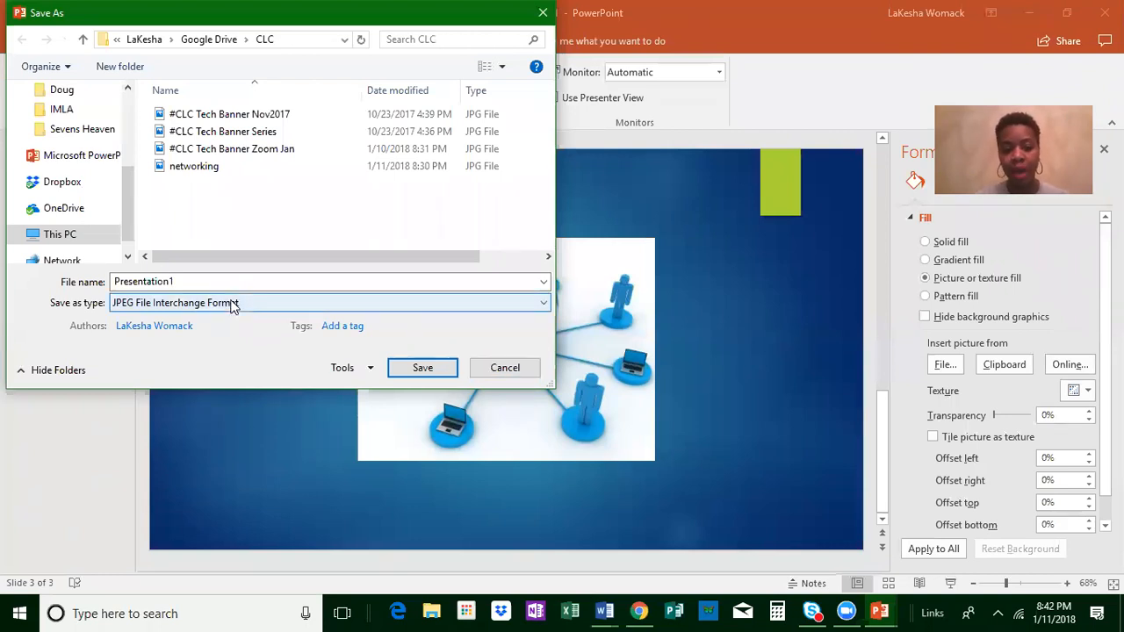
pyautogui.click(512, 303)
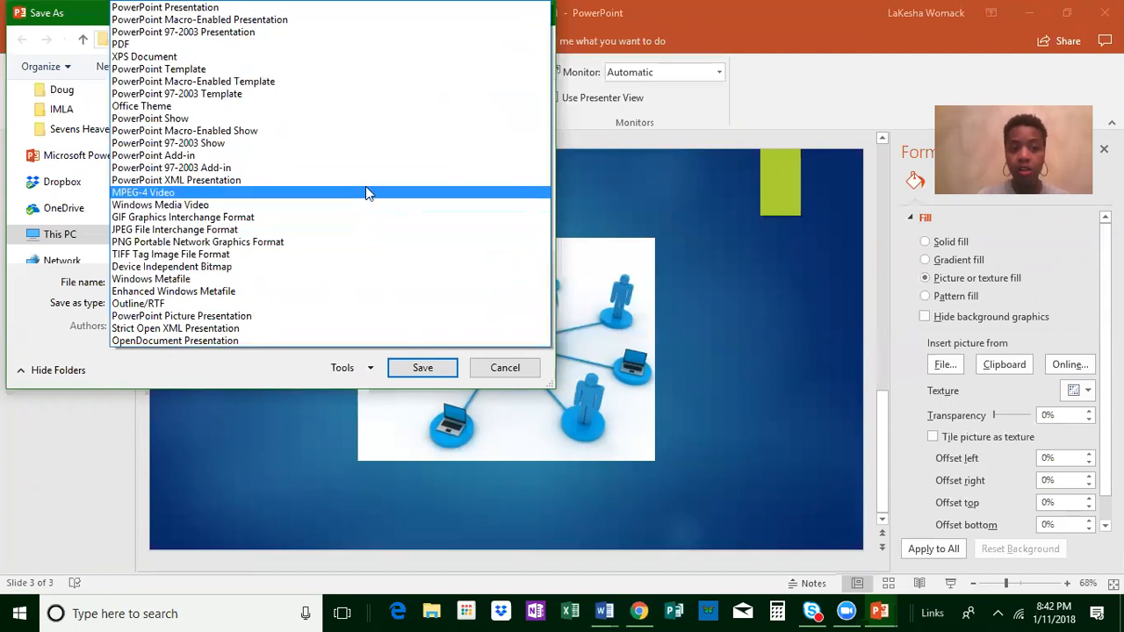
pyautogui.click(713, 316)
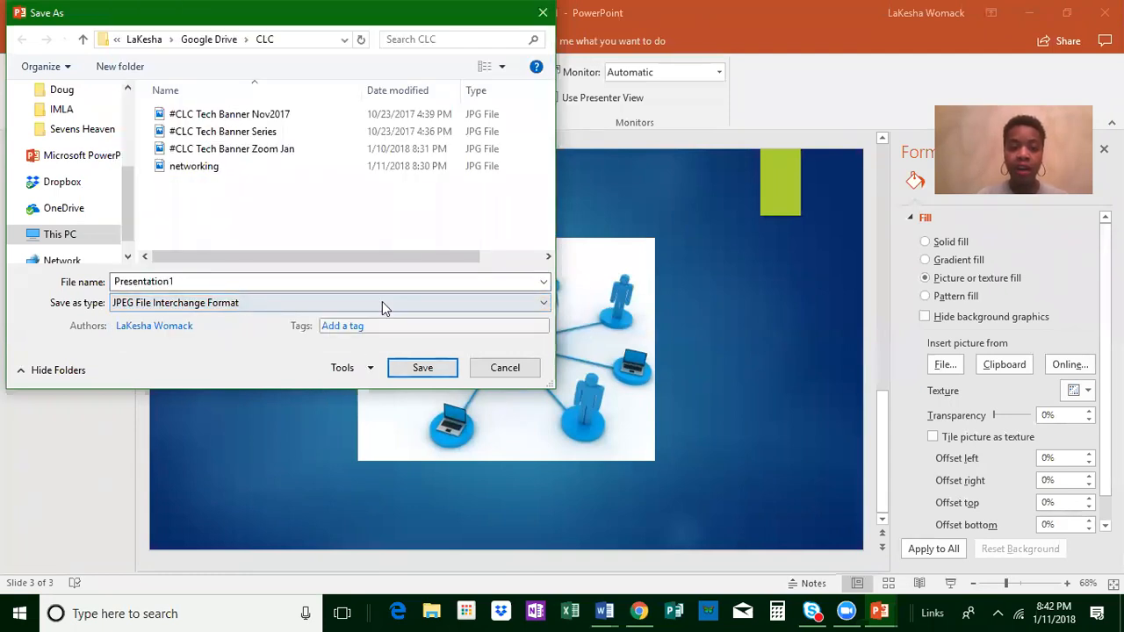
pyautogui.click(272, 310)
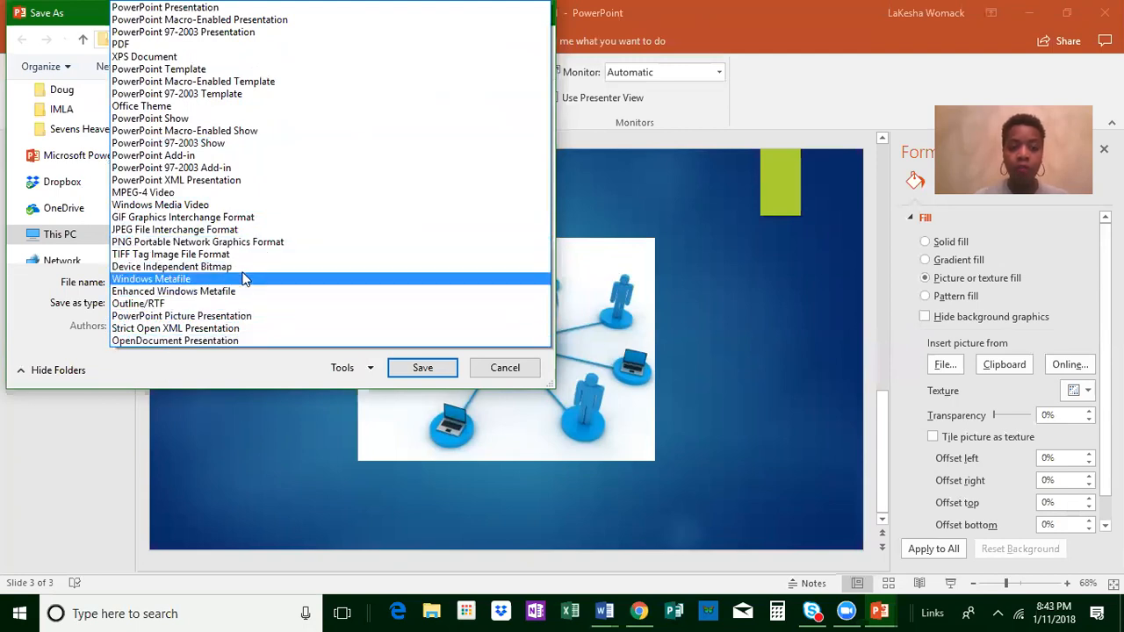
pyautogui.press('j')
pyautogui.press('Return')
pyautogui.click(508, 367)
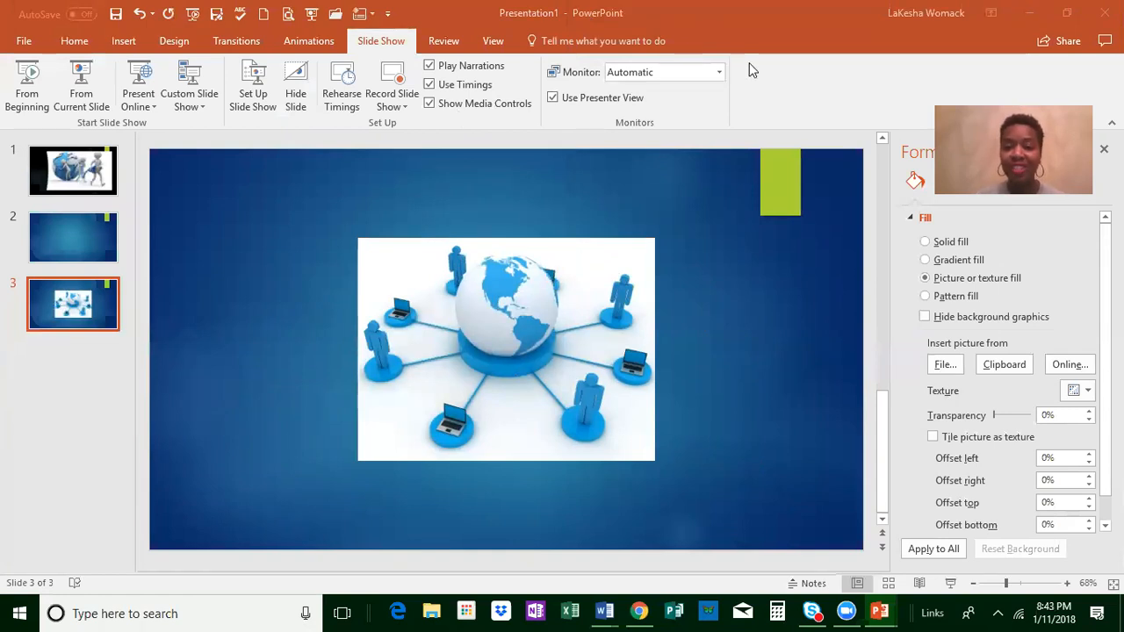
# Step: Switch to Chrome and close the image search and ABC Networking tabs, leaving only the Canva designs page
pyautogui.moveTo(640, 613)
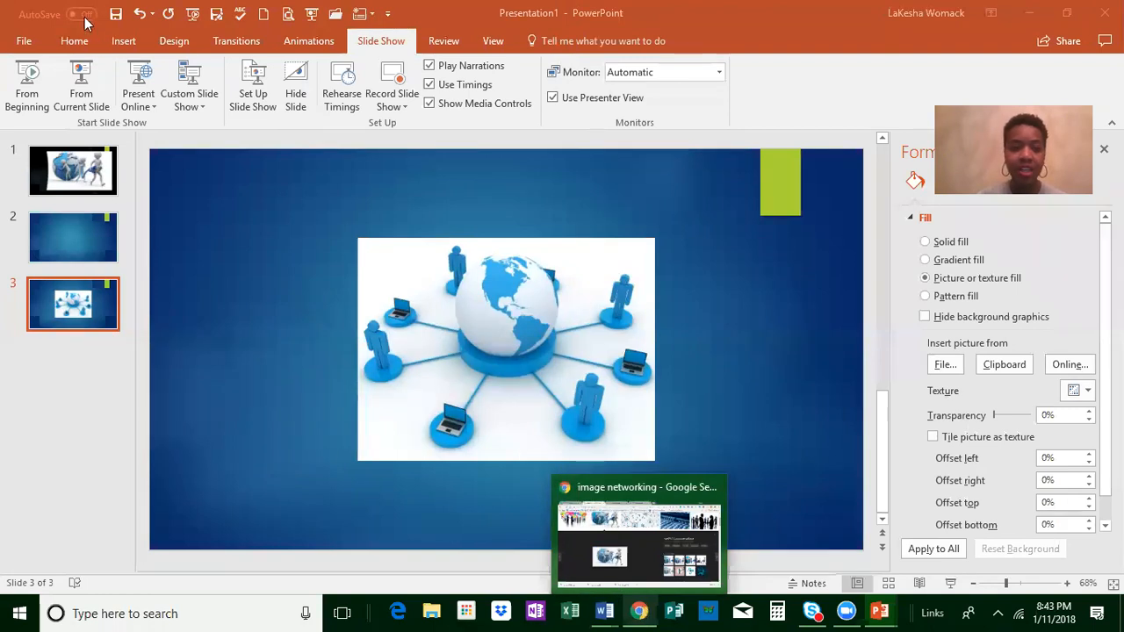
pyautogui.hotkey('alt', 'Tab')
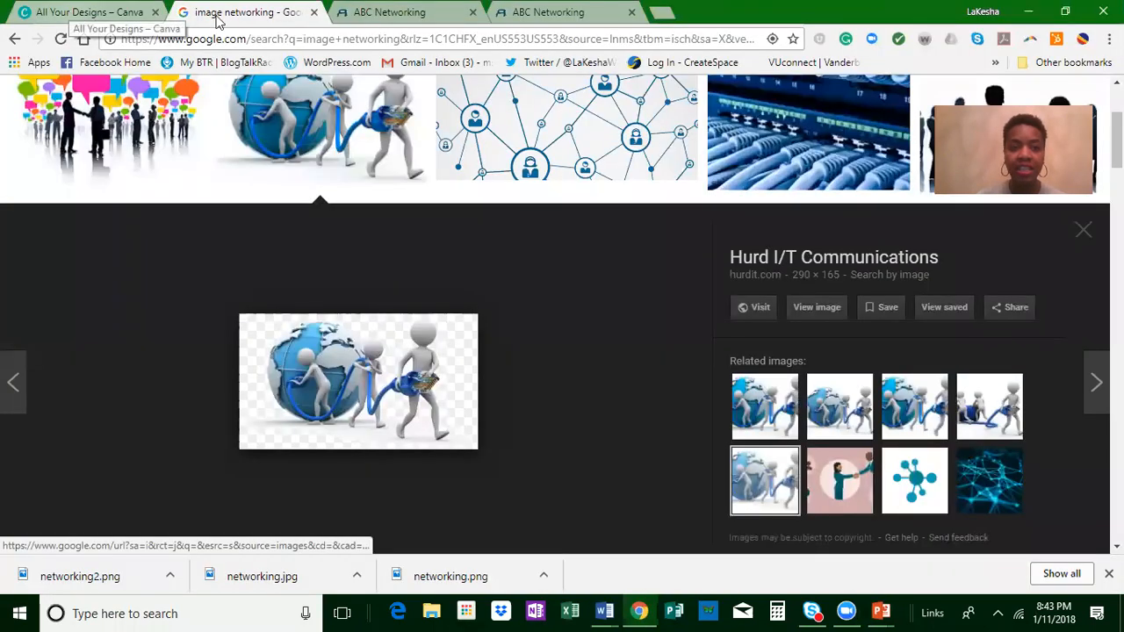
pyautogui.click(313, 12)
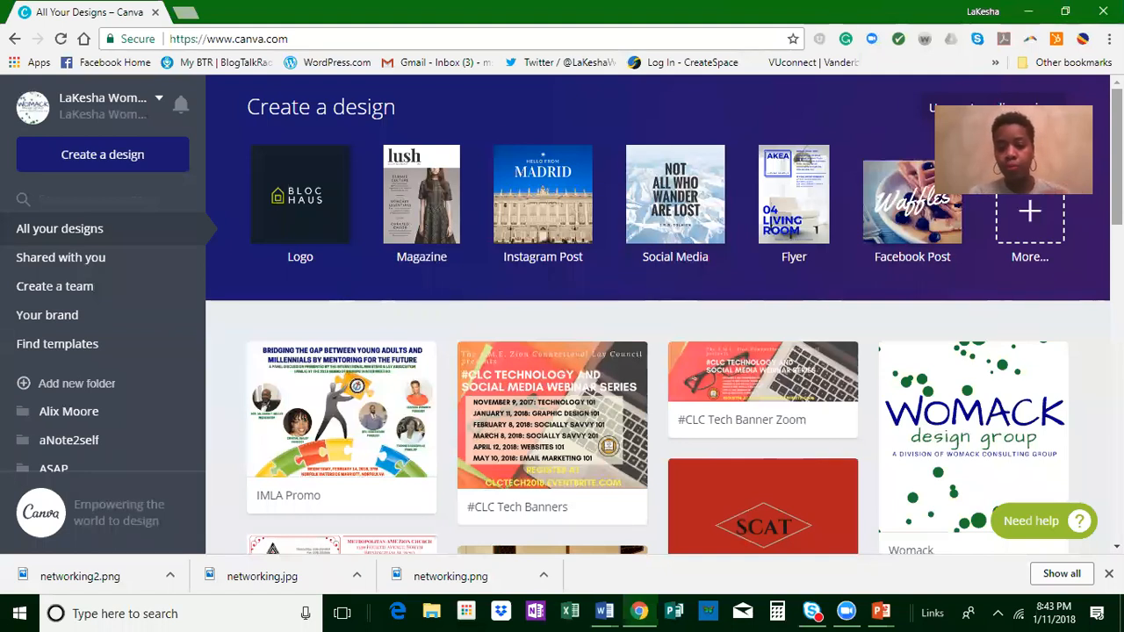
# Step: Expand Canva's full list of design types and start new Logo, Social Media and Flyer designs in separate tabs
pyautogui.click(1031, 219)
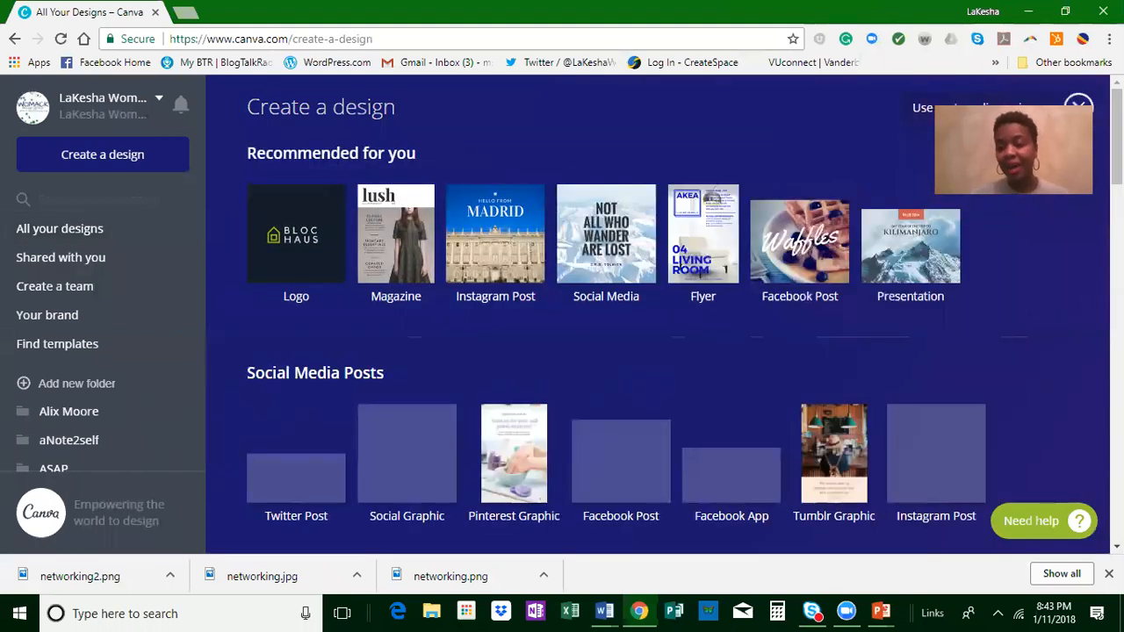
pyautogui.click(309, 258)
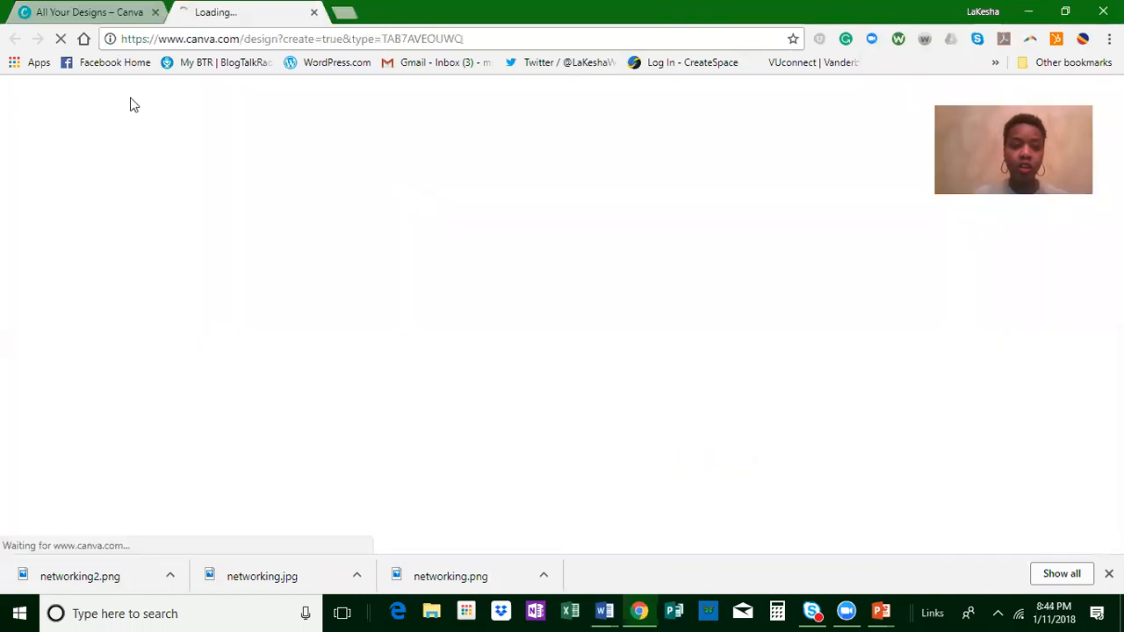
pyautogui.click(79, 12)
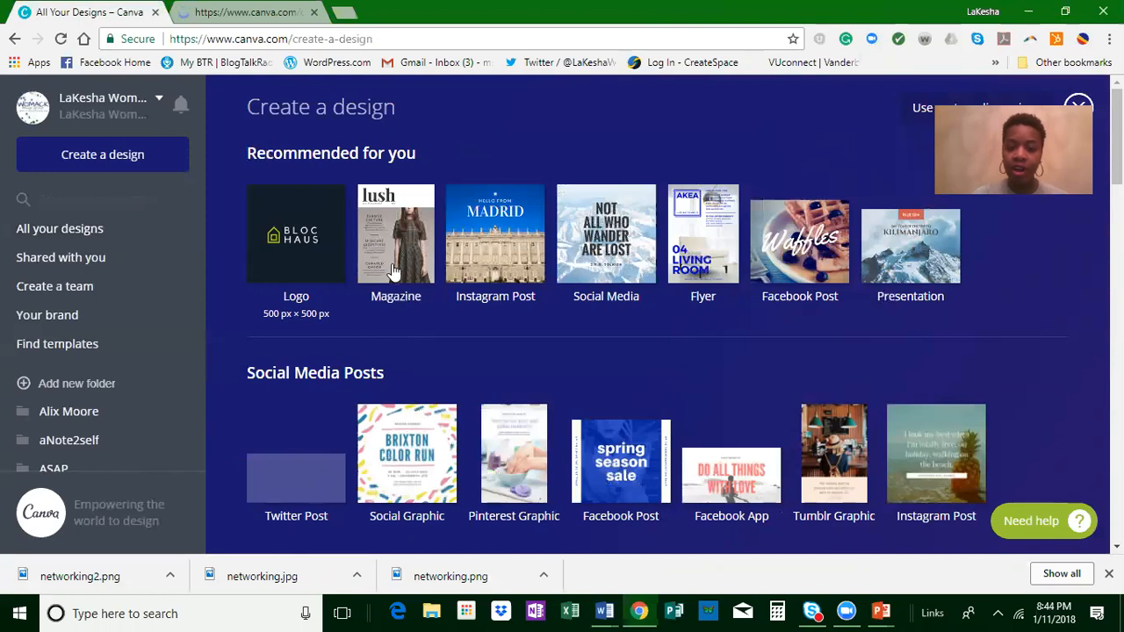
pyautogui.click(618, 244)
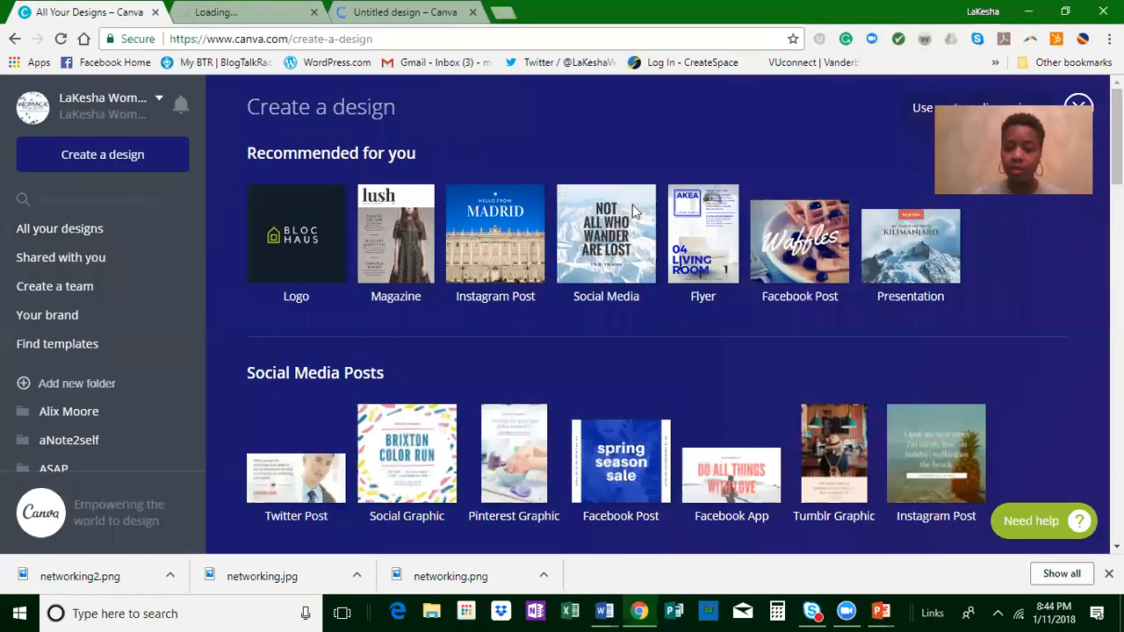
pyautogui.click(702, 253)
pyautogui.click(88, 12)
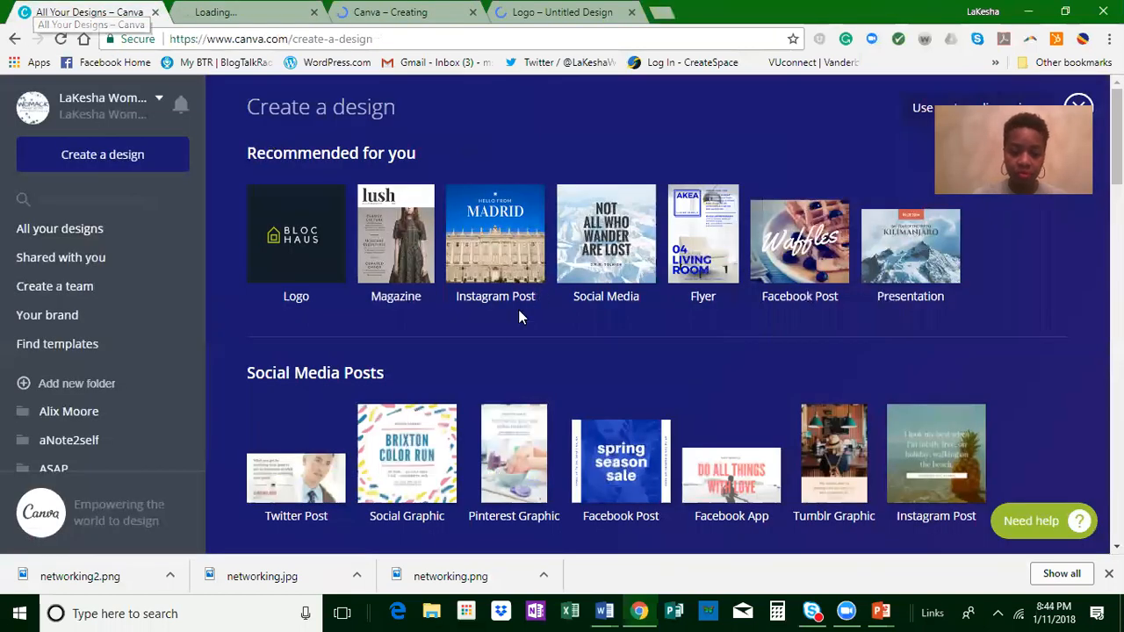
# Step: Start new Certificate and Yearbook designs from the Documents category and return to the design type list
pyautogui.scroll(-2, 634, 391)
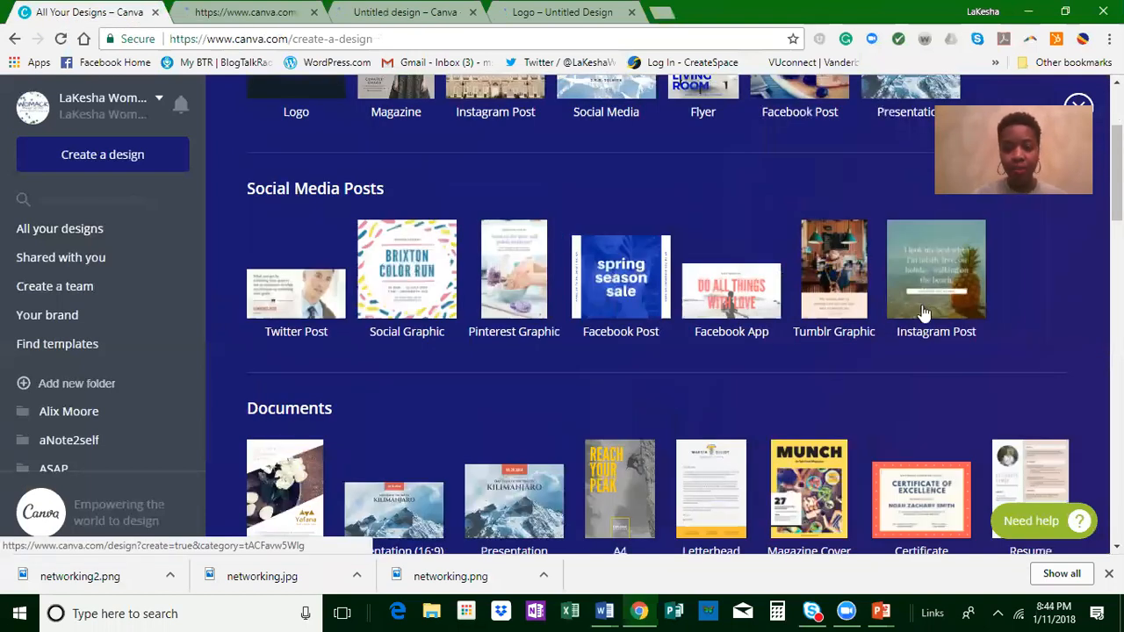
pyautogui.scroll(-2, 924, 312)
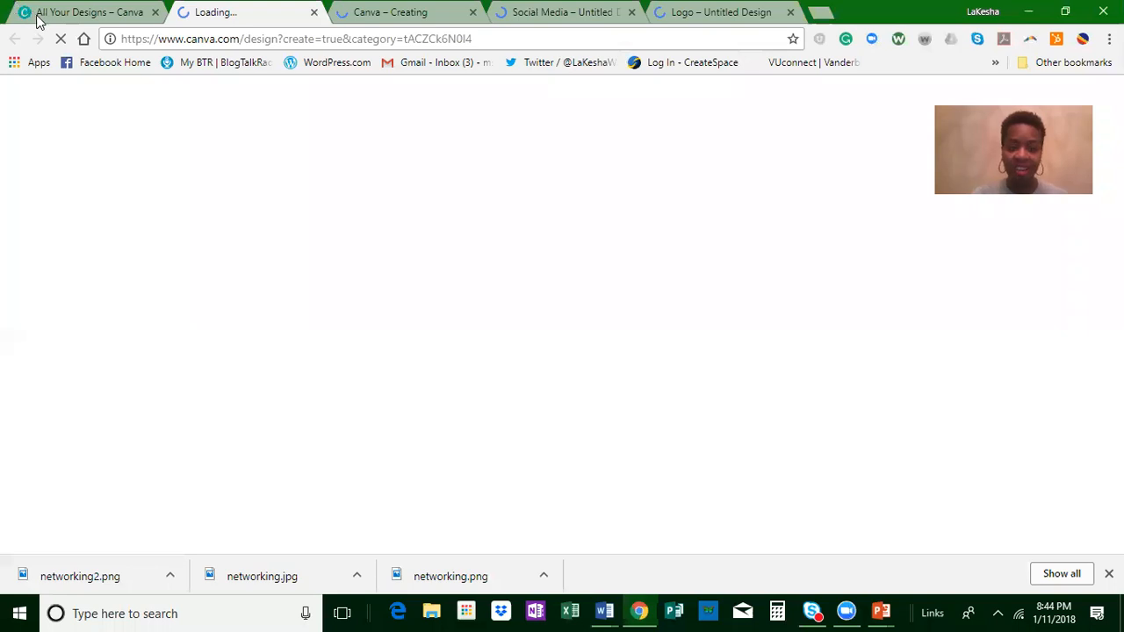
pyautogui.click(37, 16)
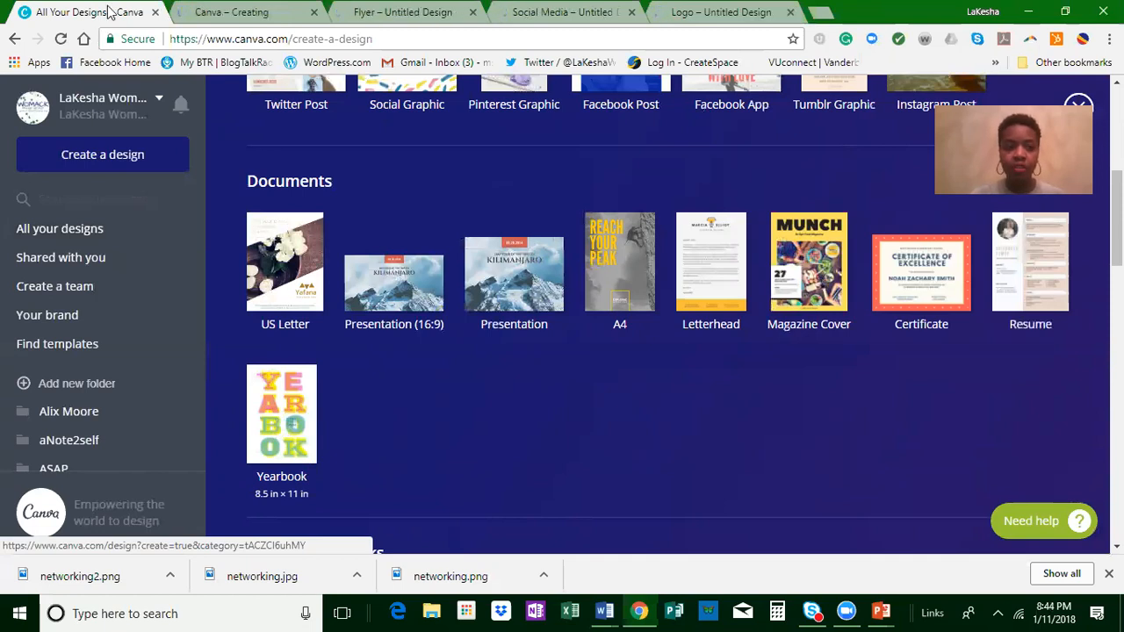
pyautogui.click(233, 420)
pyautogui.click(88, 16)
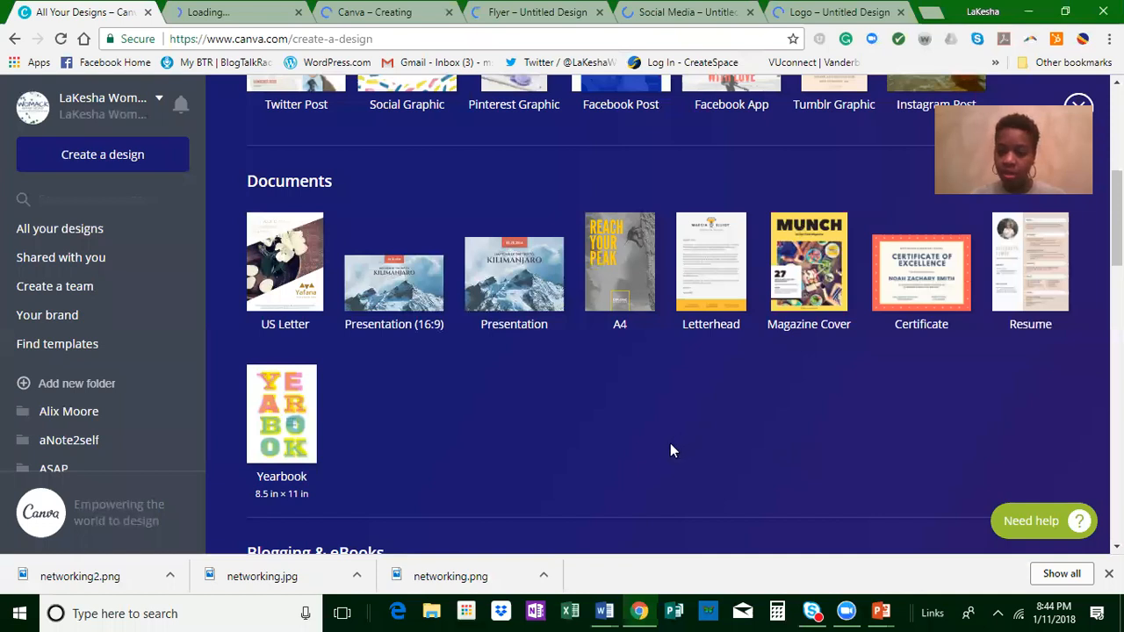
# Step: Browse the remaining design categories and start a new Program design from the Events category
pyautogui.scroll(-5, 670, 445)
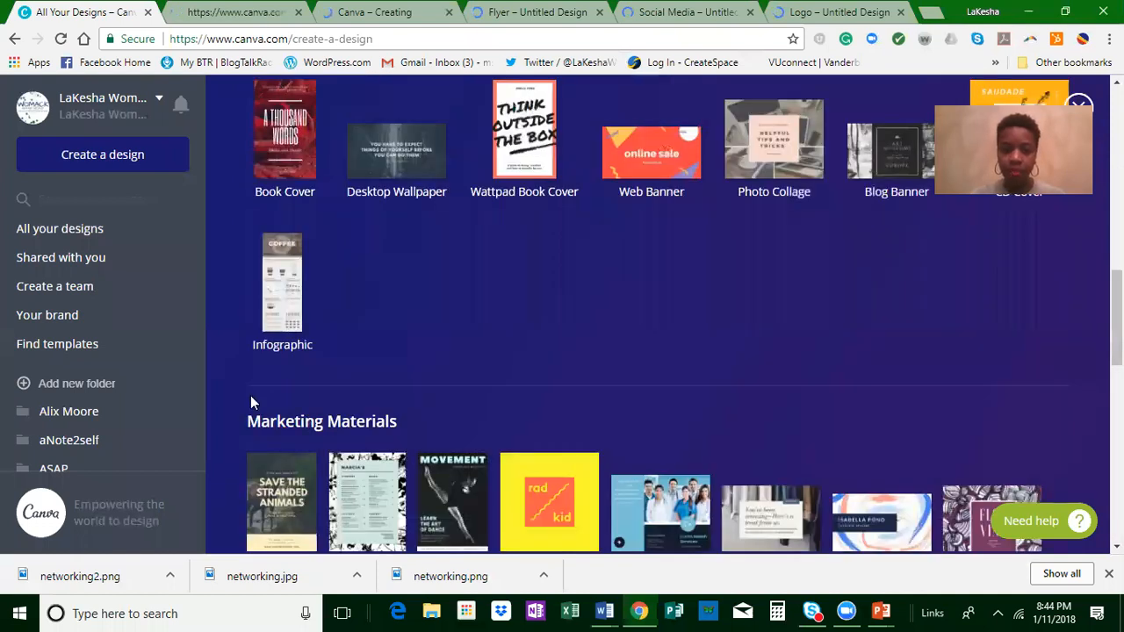
pyautogui.scroll(-3, 250, 403)
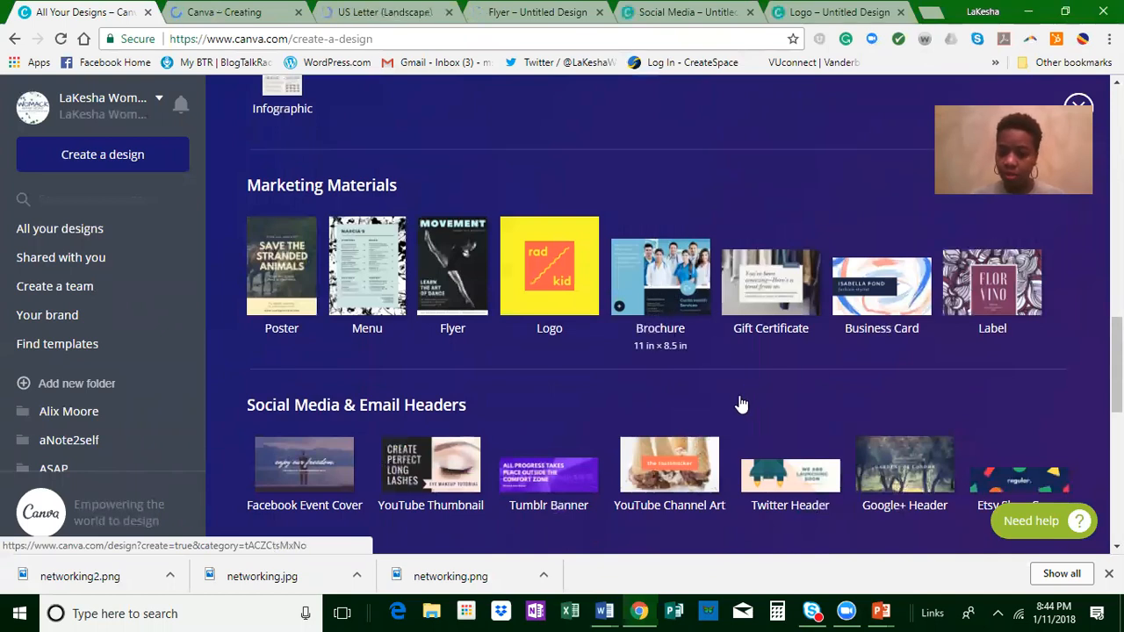
pyautogui.scroll(-3, 985, 338)
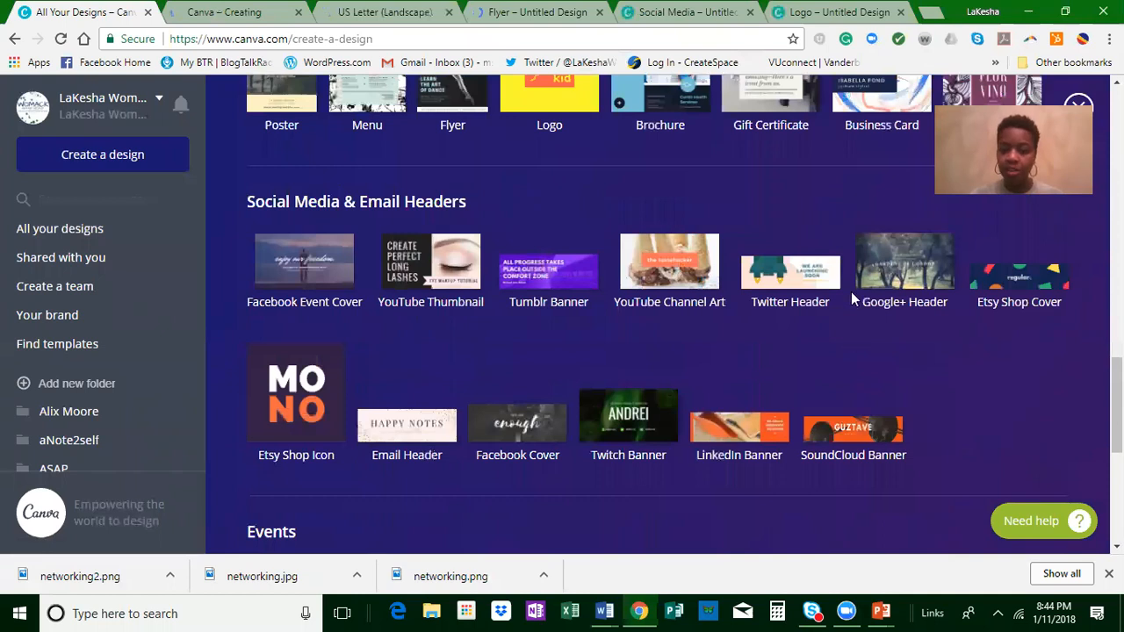
pyautogui.scroll(-2, 665, 363)
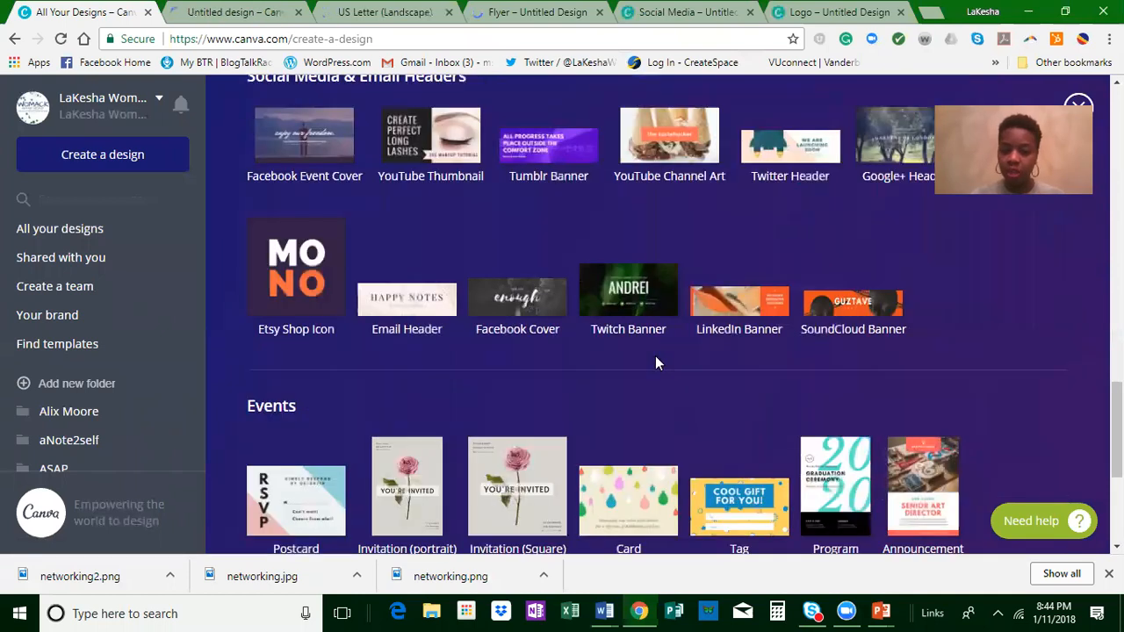
pyautogui.scroll(-2, 843, 303)
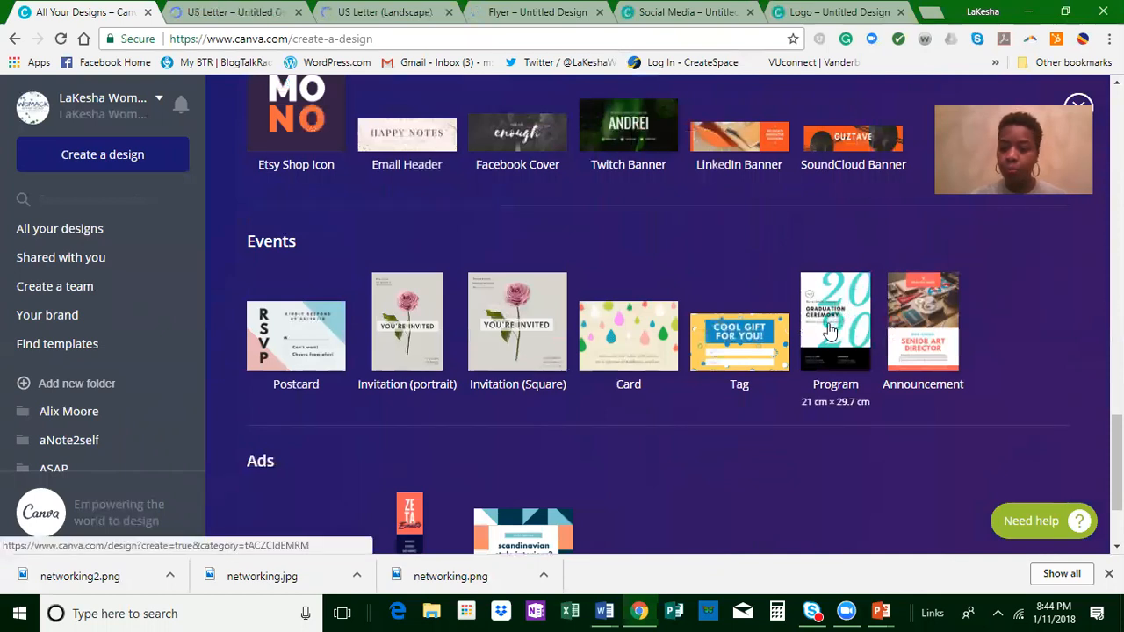
pyautogui.click(830, 329)
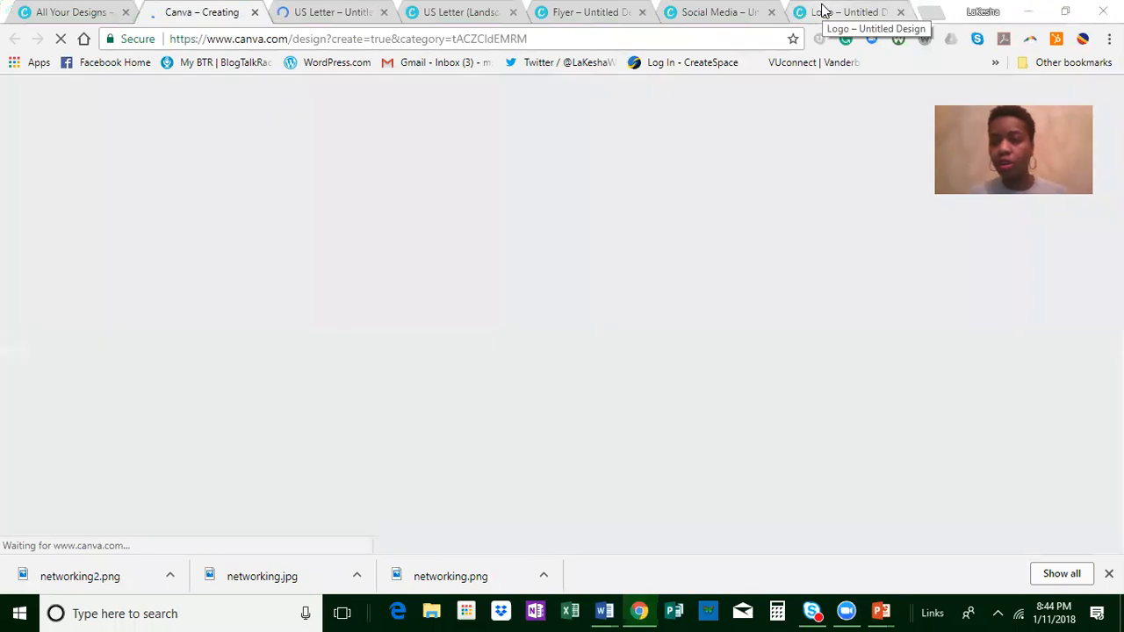
# Step: Switch to the untitled Logo design and apply the grey Voyager layout from the Canva layouts
pyautogui.click(815, 13)
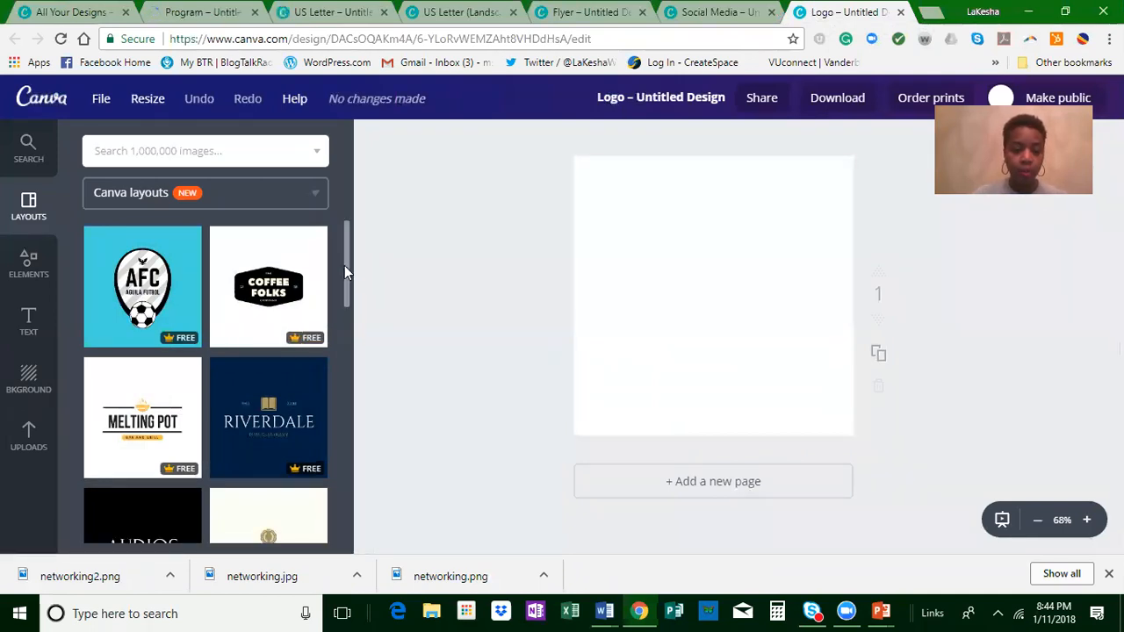
pyautogui.scroll(-1, 345, 290)
pyautogui.scroll(-1, 349, 318)
pyautogui.scroll(-1, 354, 333)
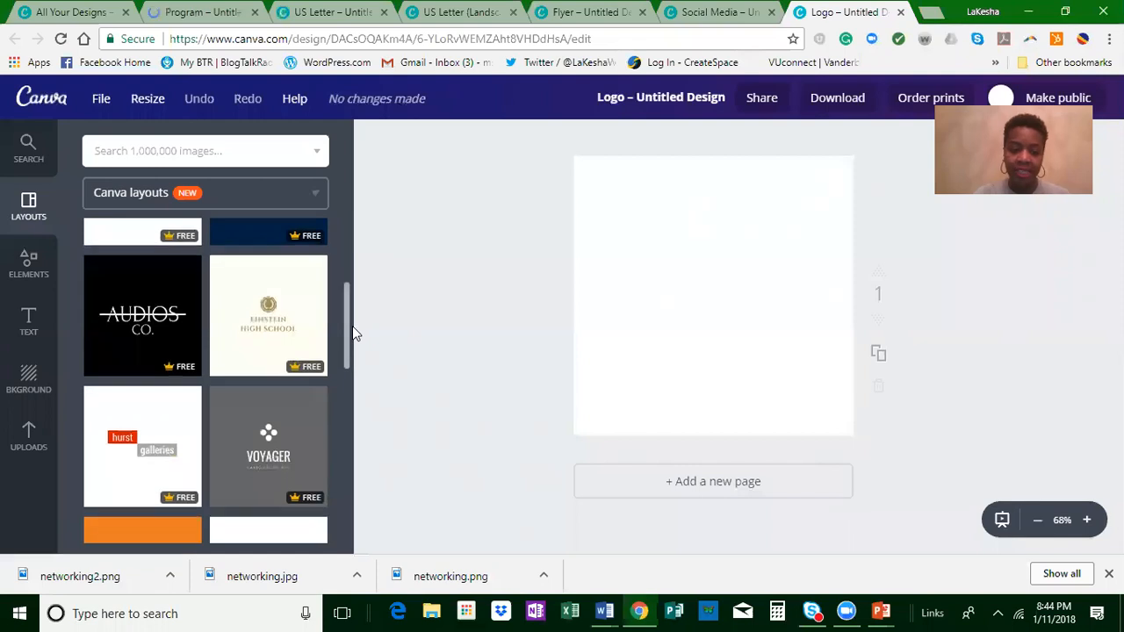
pyautogui.scroll(-2, 354, 358)
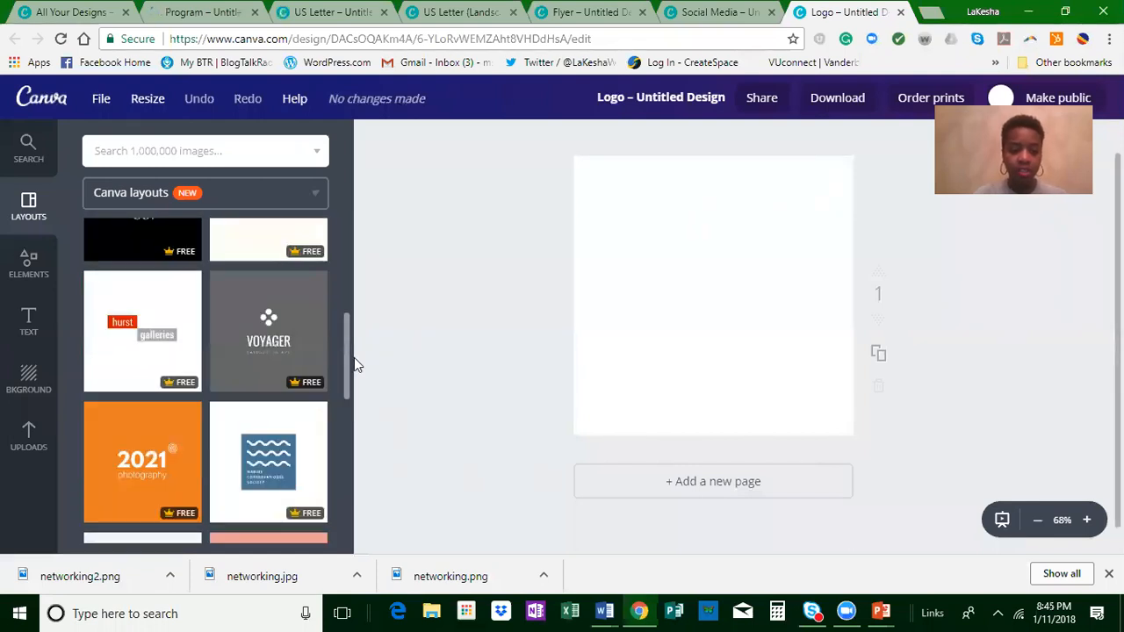
pyautogui.scroll(-1, 357, 376)
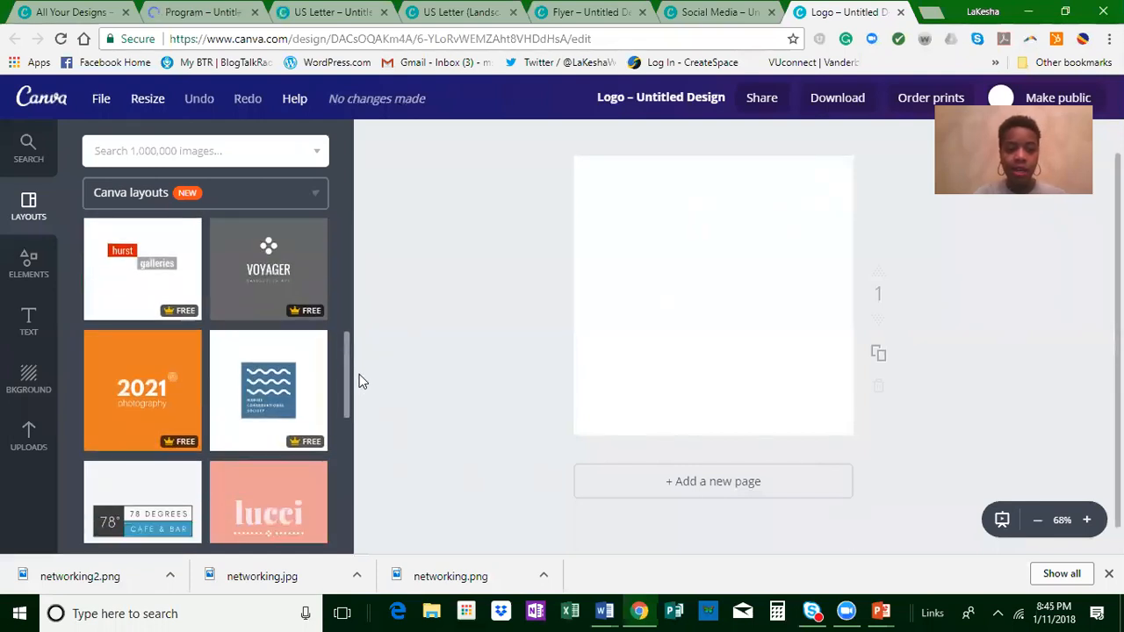
pyautogui.click(281, 281)
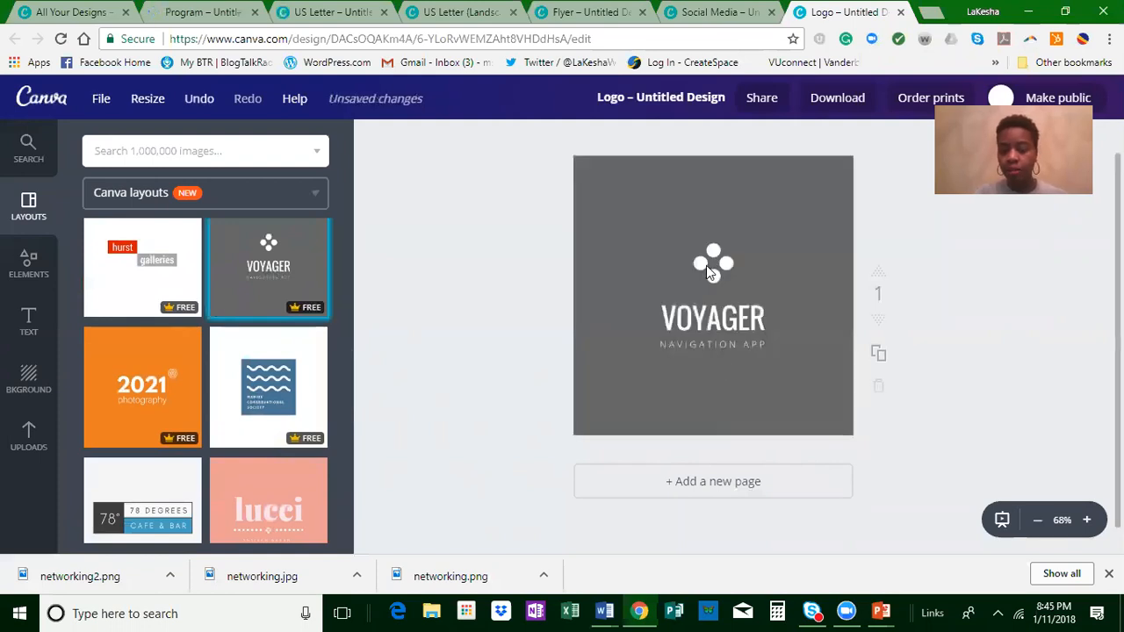
# Step: Ungroup the Voyager logo elements and delete the four-dot icon above the text
pyautogui.click(716, 293)
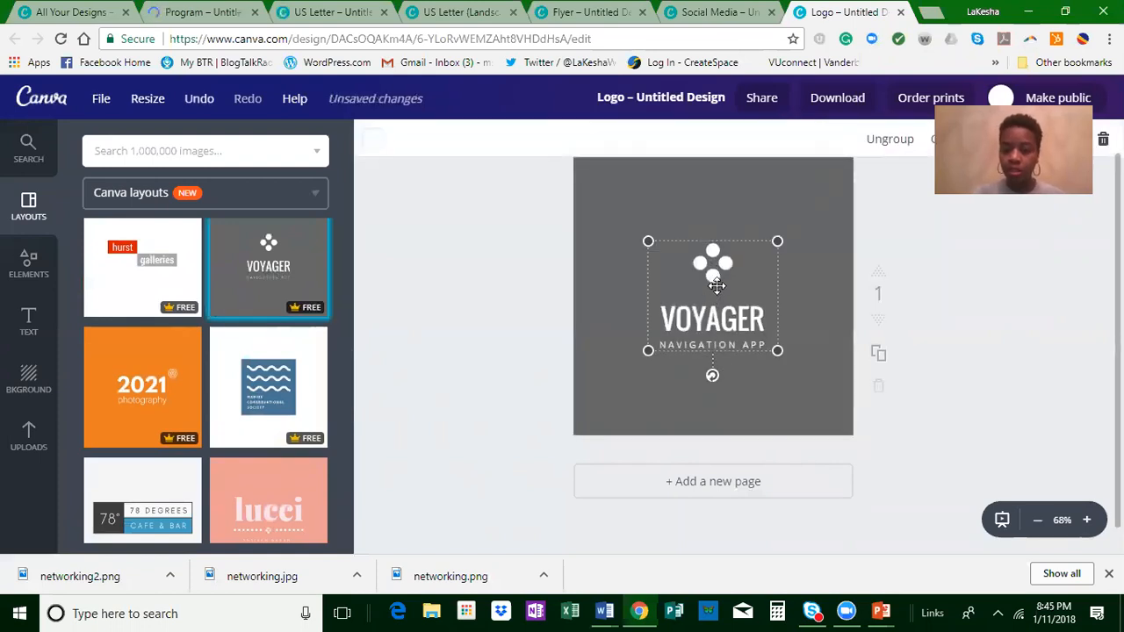
pyautogui.click(885, 143)
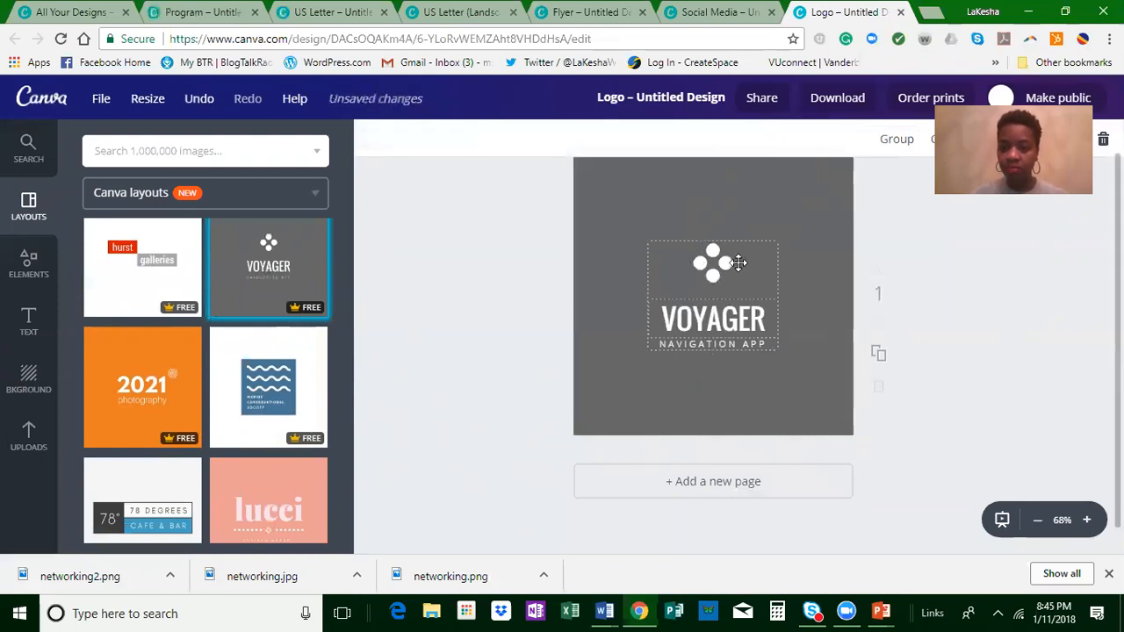
pyautogui.click(716, 256)
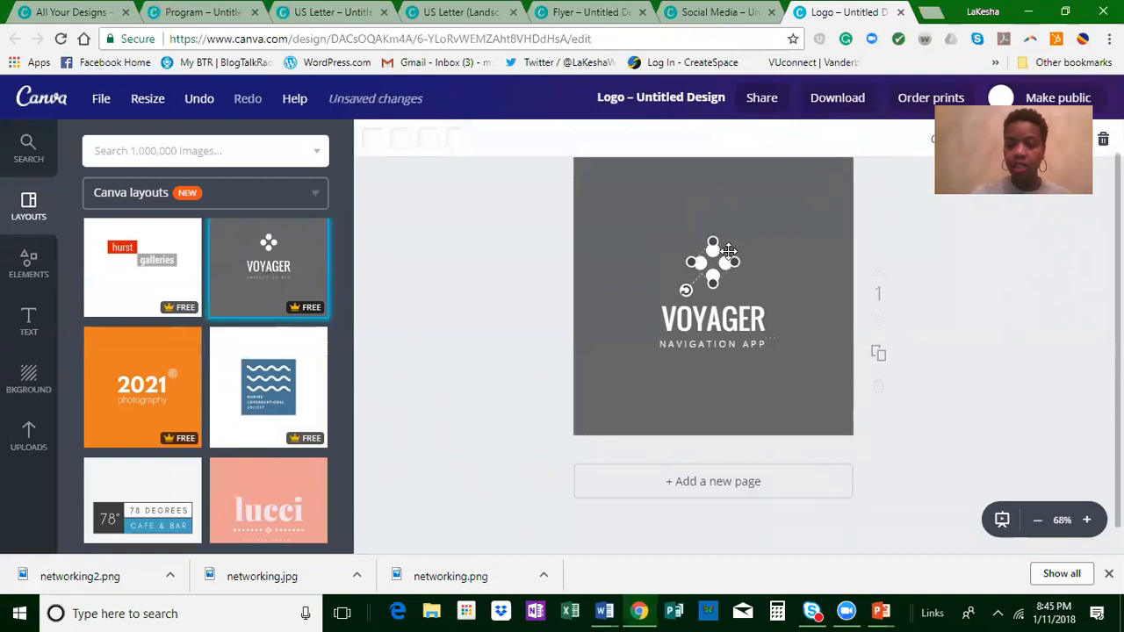
pyautogui.press('Delete')
# Step: Search the image library for "cross" and add the brown wooden cross illustration to the logo
pyautogui.click(219, 151)
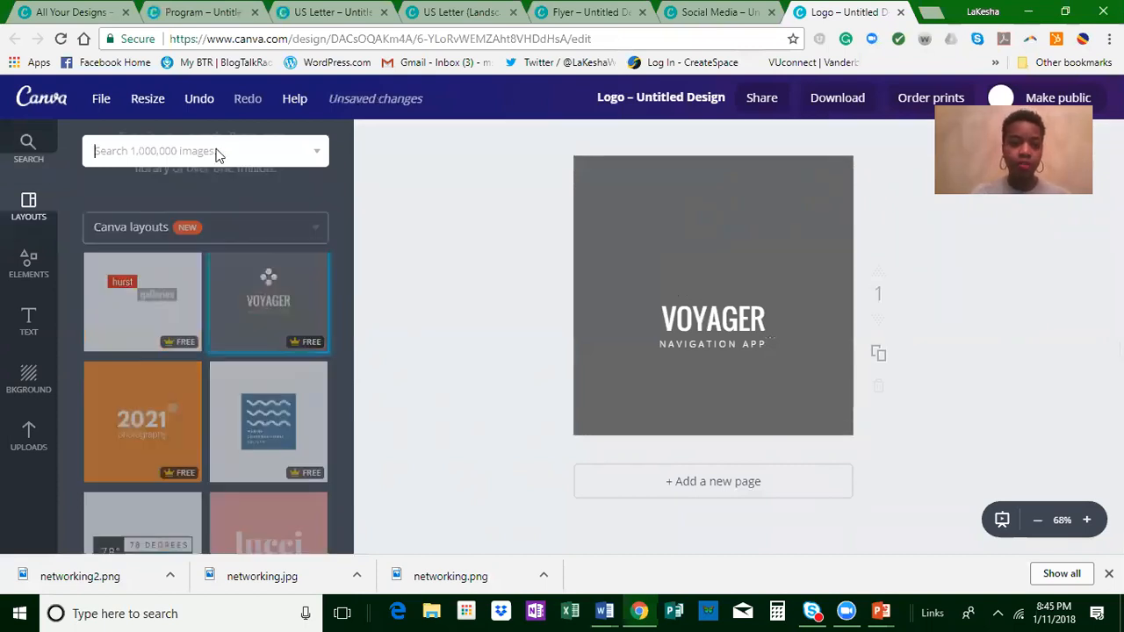
pyautogui.write('cross')
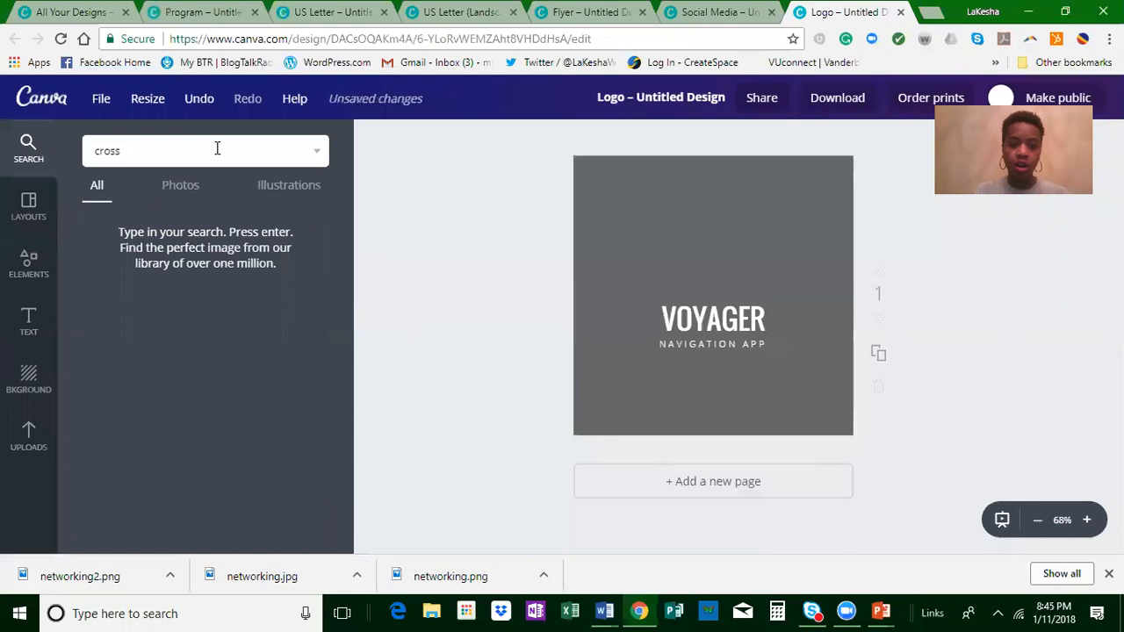
pyautogui.press('Return')
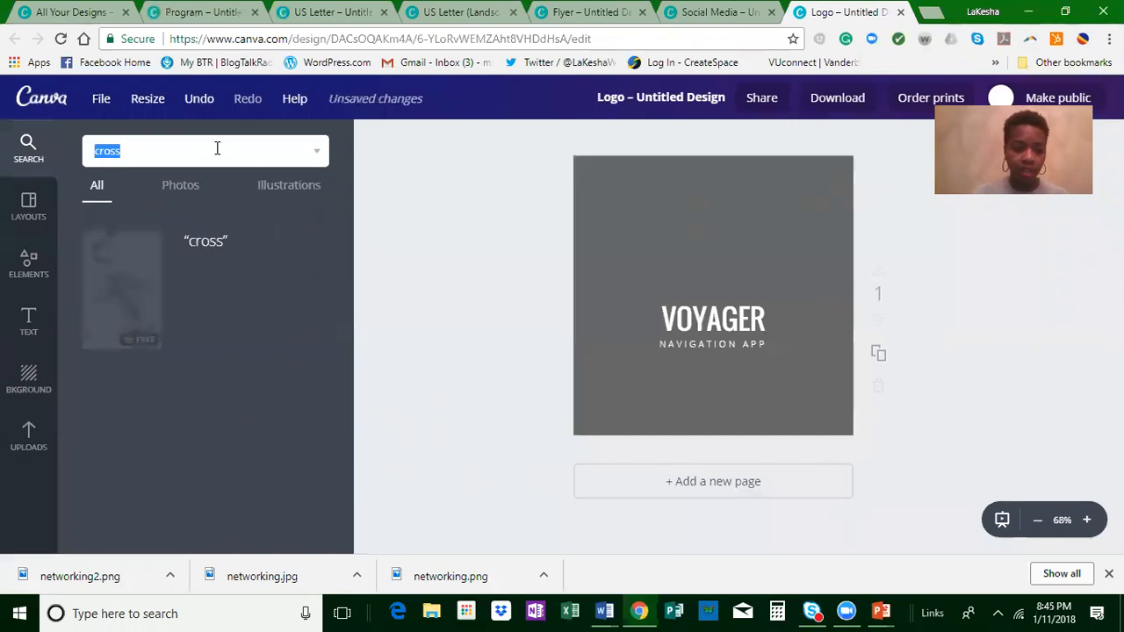
pyautogui.click(640, 336)
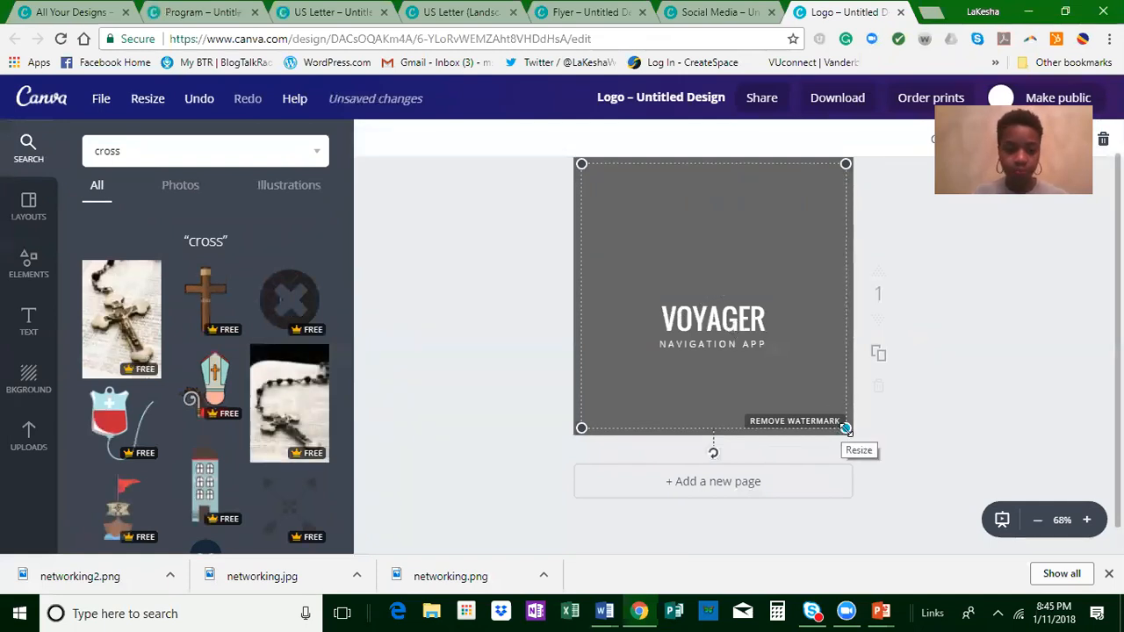
# Step: Shrink the cross illustration and centre it above the VOYAGER text
pyautogui.moveTo(846, 427); pyautogui.dragTo(740, 322)
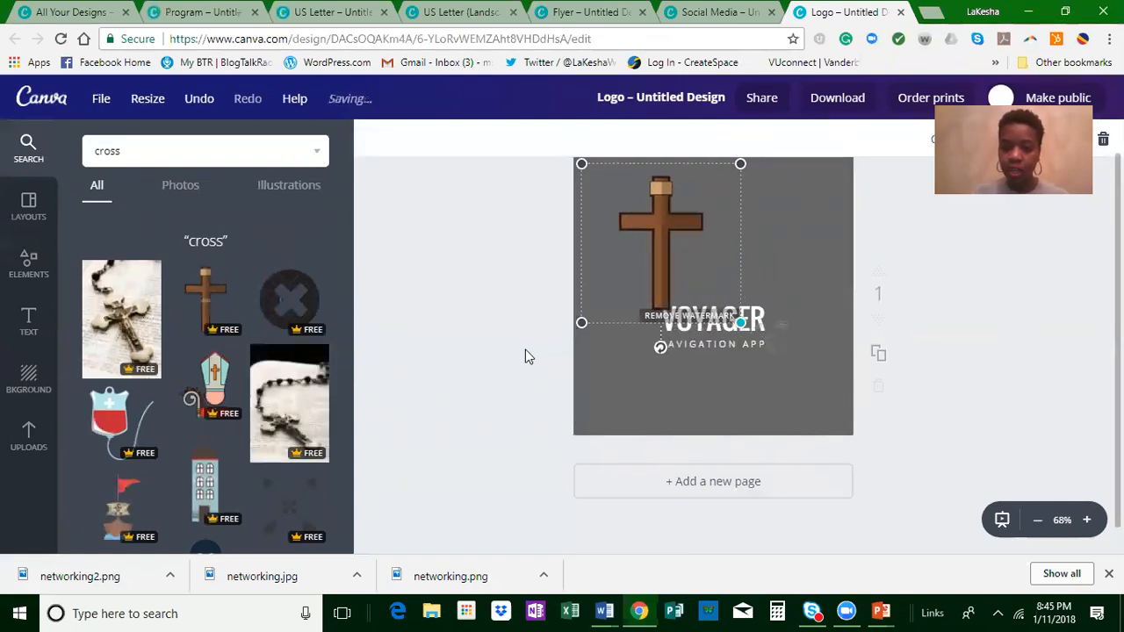
pyautogui.moveTo(584, 321); pyautogui.dragTo(640, 288)
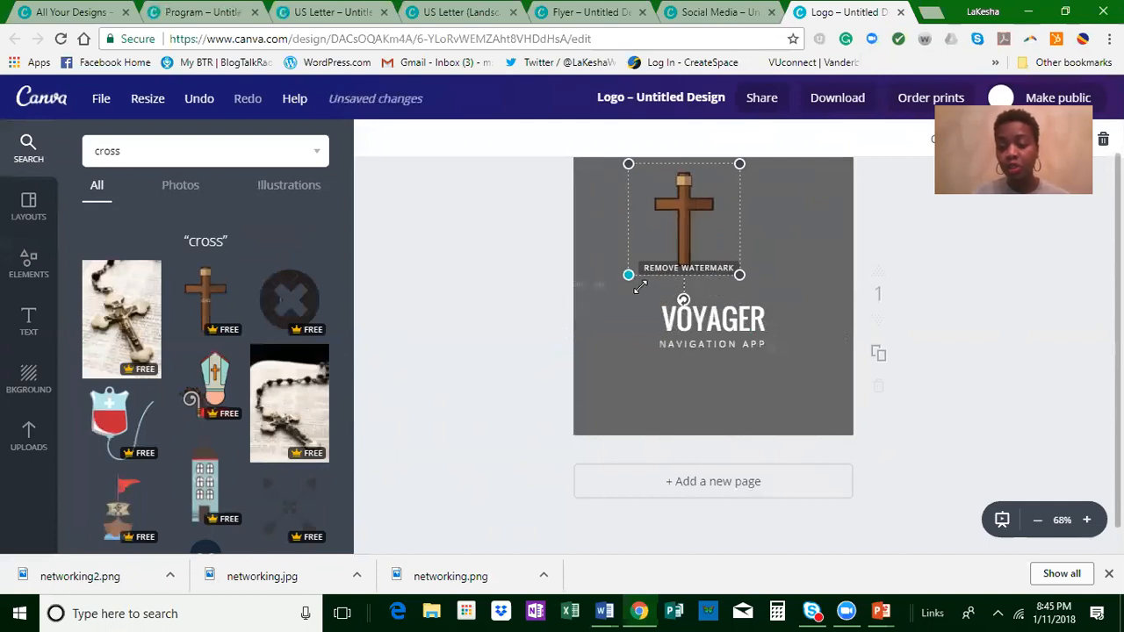
pyautogui.moveTo(676, 204); pyautogui.dragTo(704, 221)
pyautogui.click(781, 340)
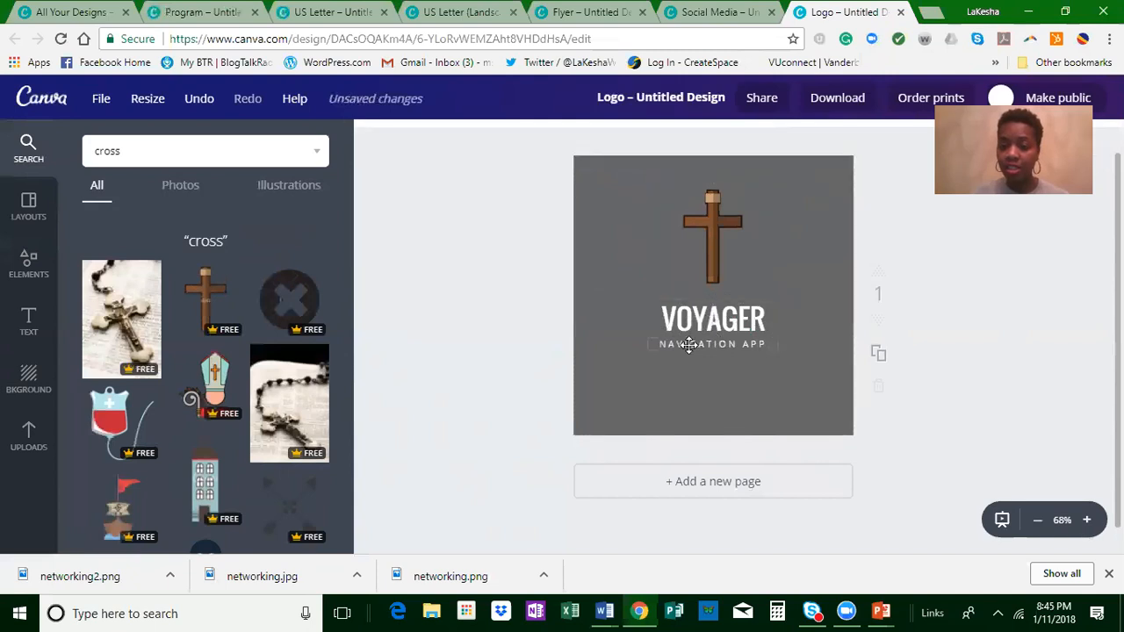
# Step: Try the yellow brand color on the logo background, and set it to the dark green of the HJK palette
pyautogui.click(709, 344)
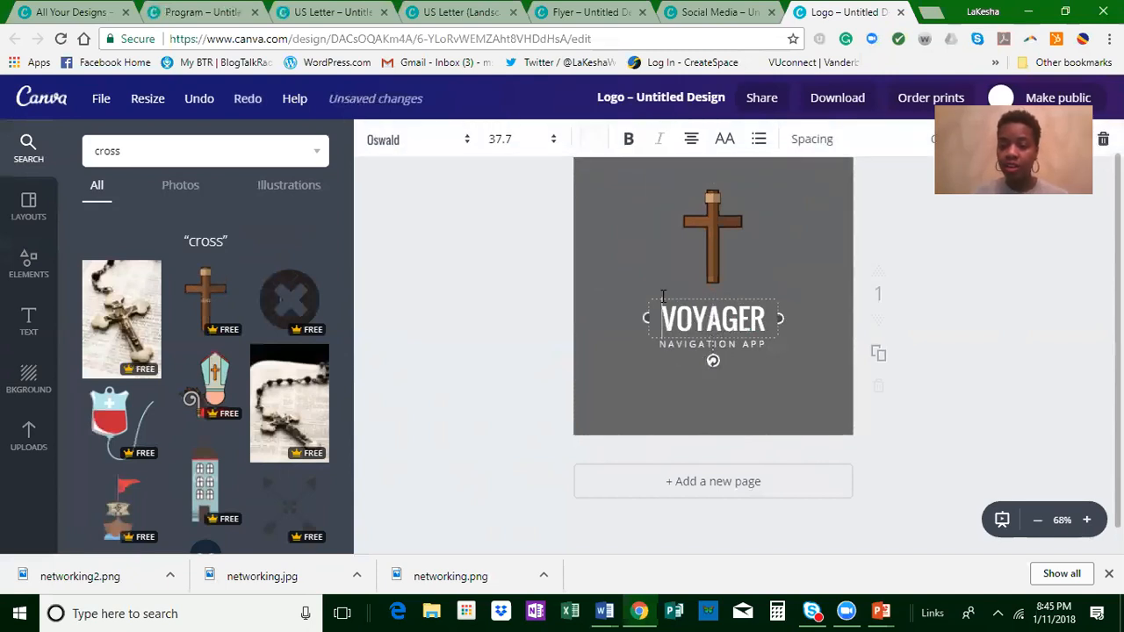
pyautogui.click(604, 250)
pyautogui.click(575, 233)
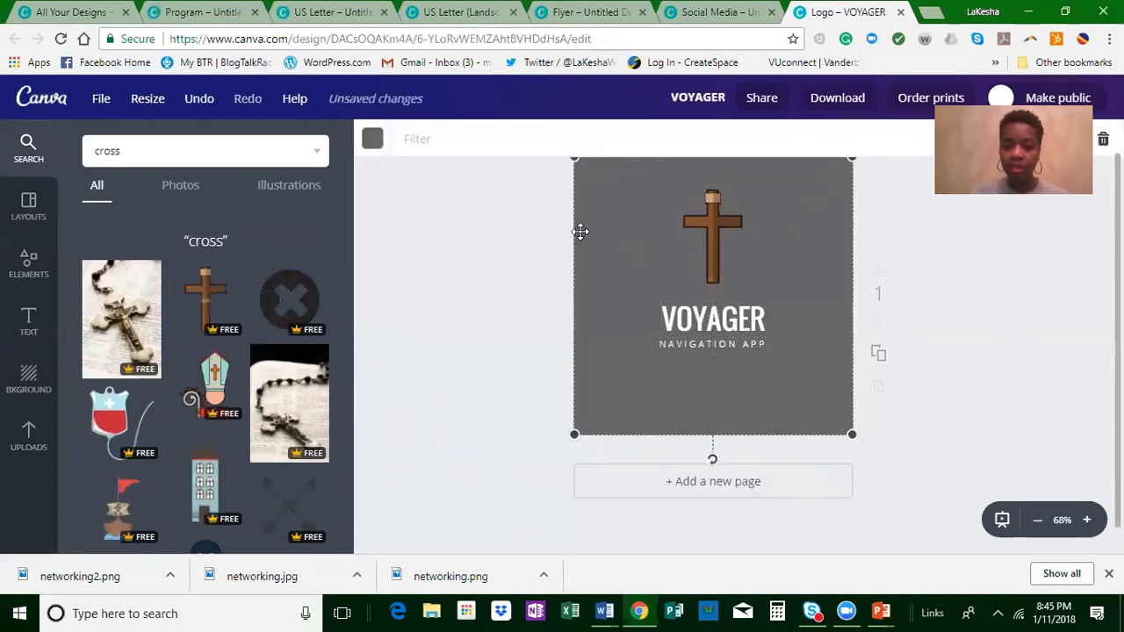
pyautogui.click(373, 139)
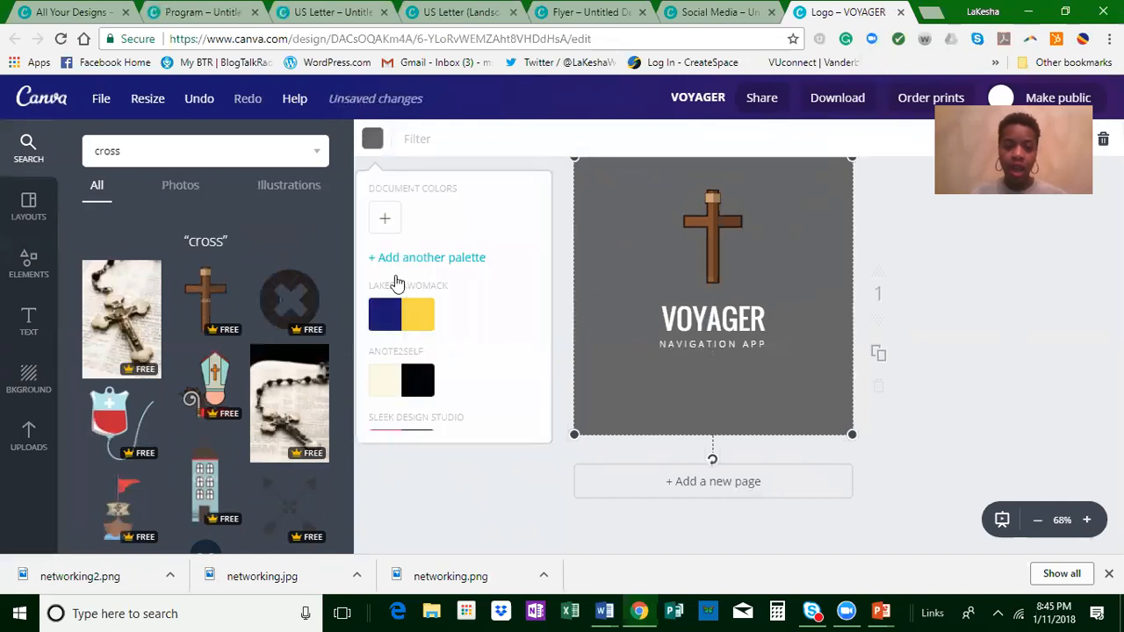
pyautogui.click(411, 314)
pyautogui.scroll(-5, 461, 302)
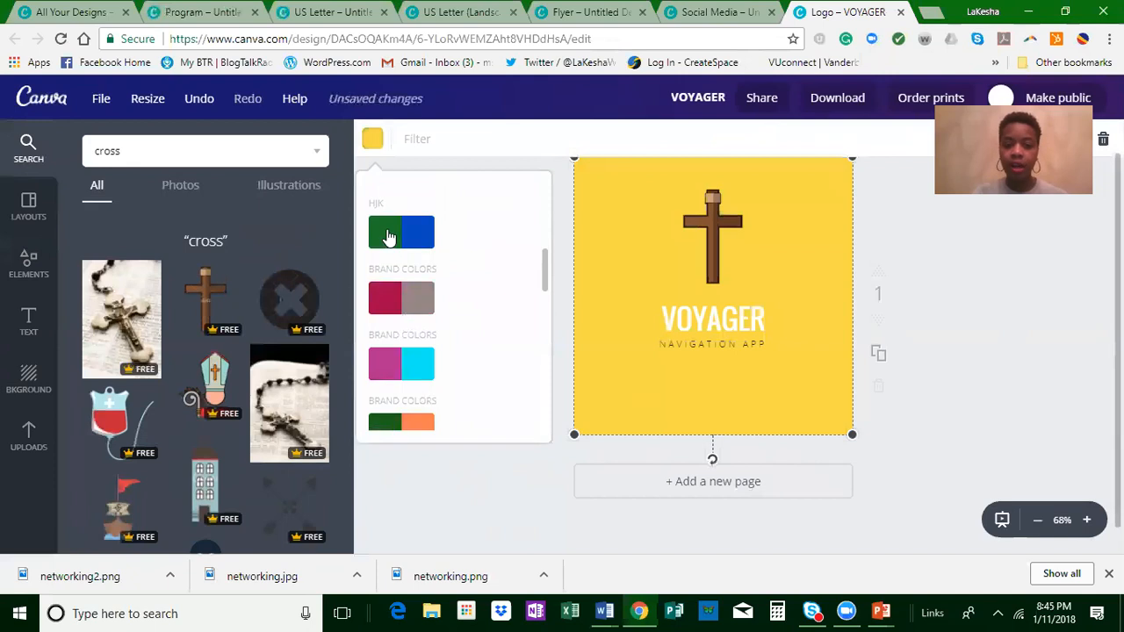
pyautogui.click(389, 236)
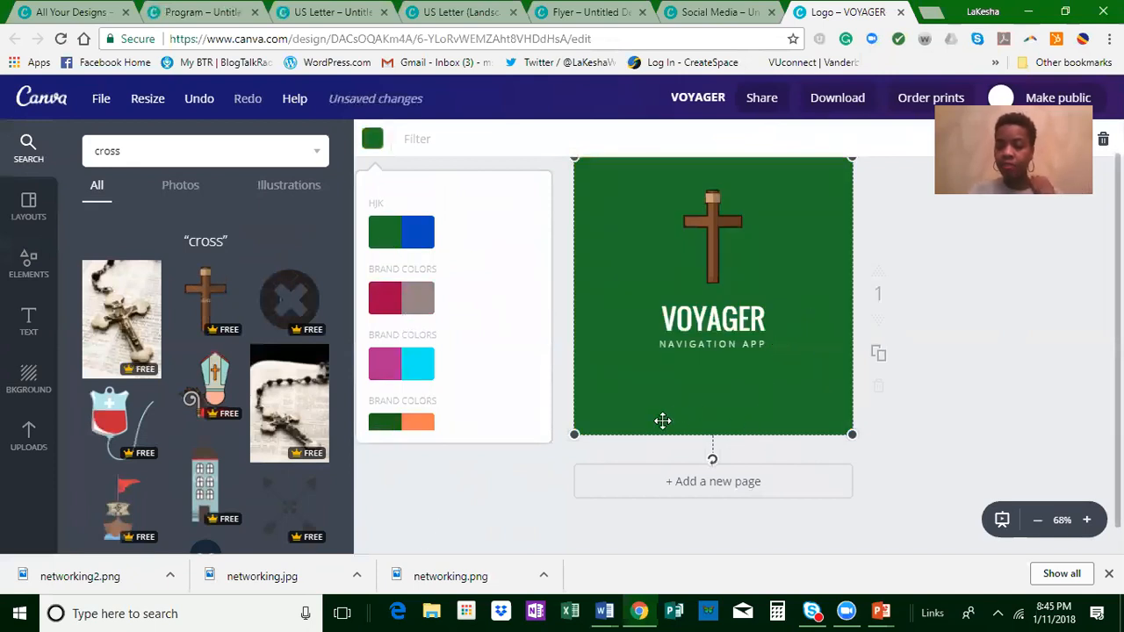
# Step: Duplicate the logo page and set the copy's background to white from the default palette
pyautogui.click(880, 355)
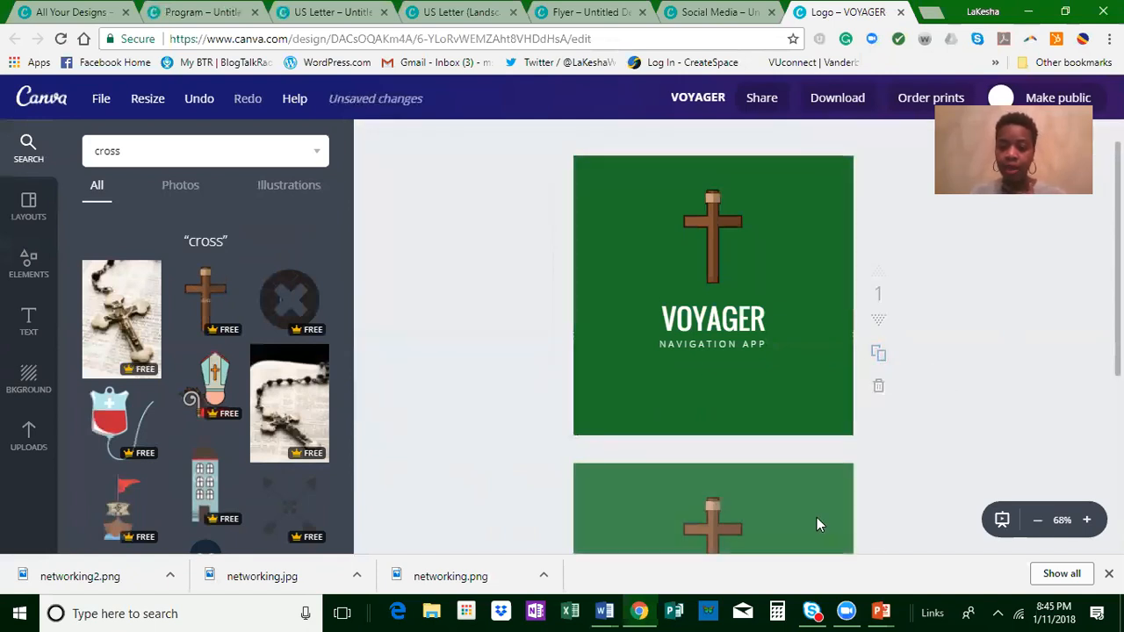
pyautogui.click(784, 508)
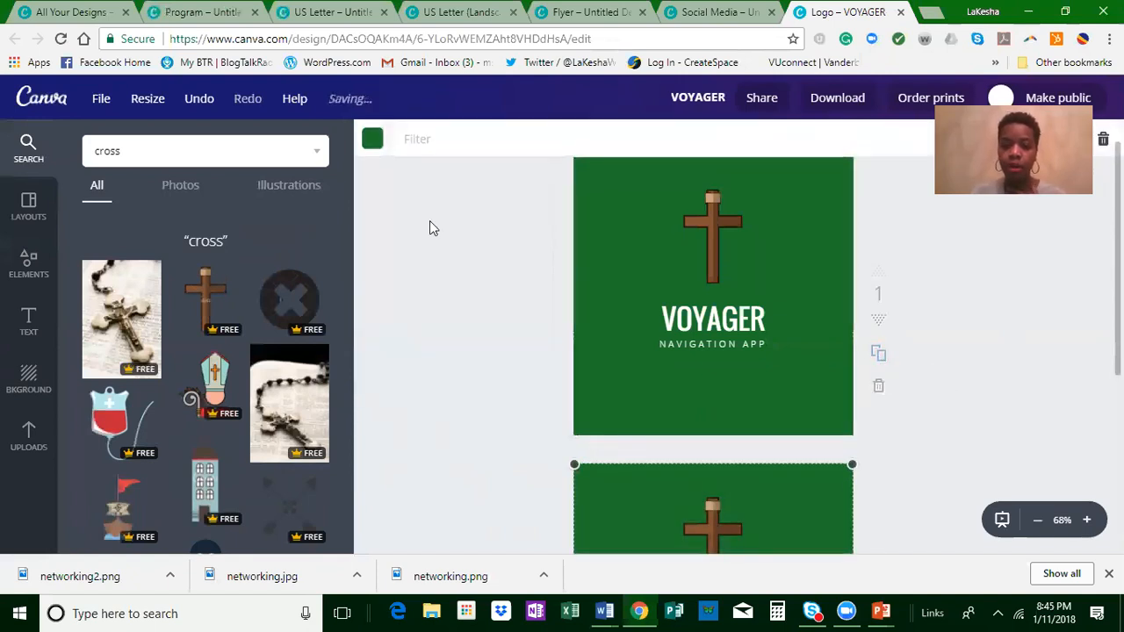
pyautogui.click(372, 139)
pyautogui.scroll(-10, 477, 369)
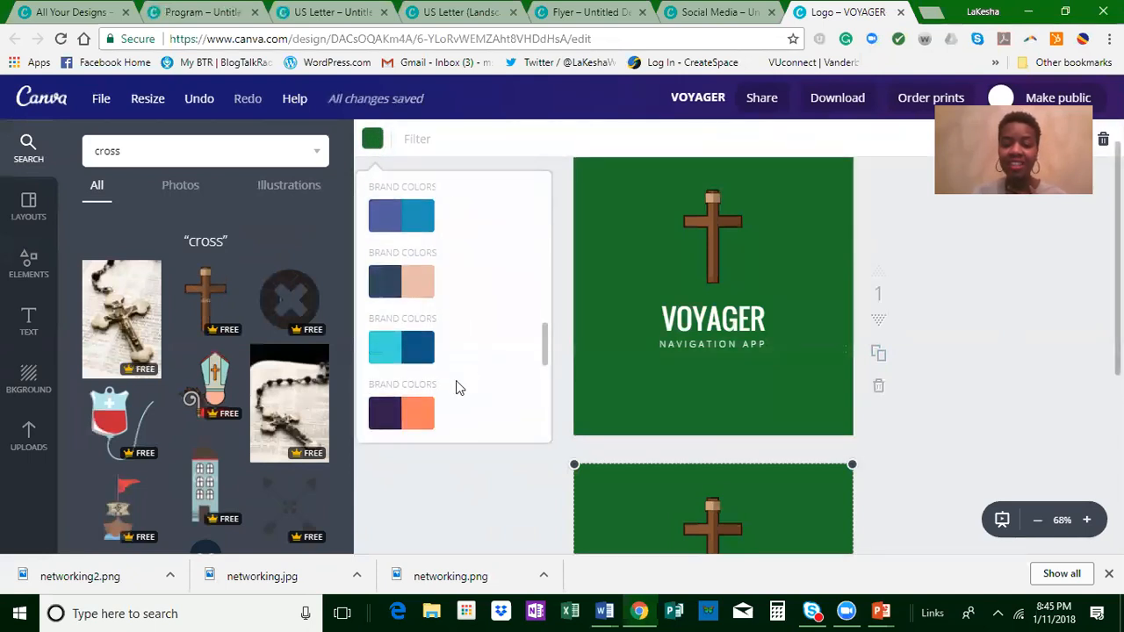
pyautogui.scroll(-3, 456, 398)
pyautogui.click(516, 410)
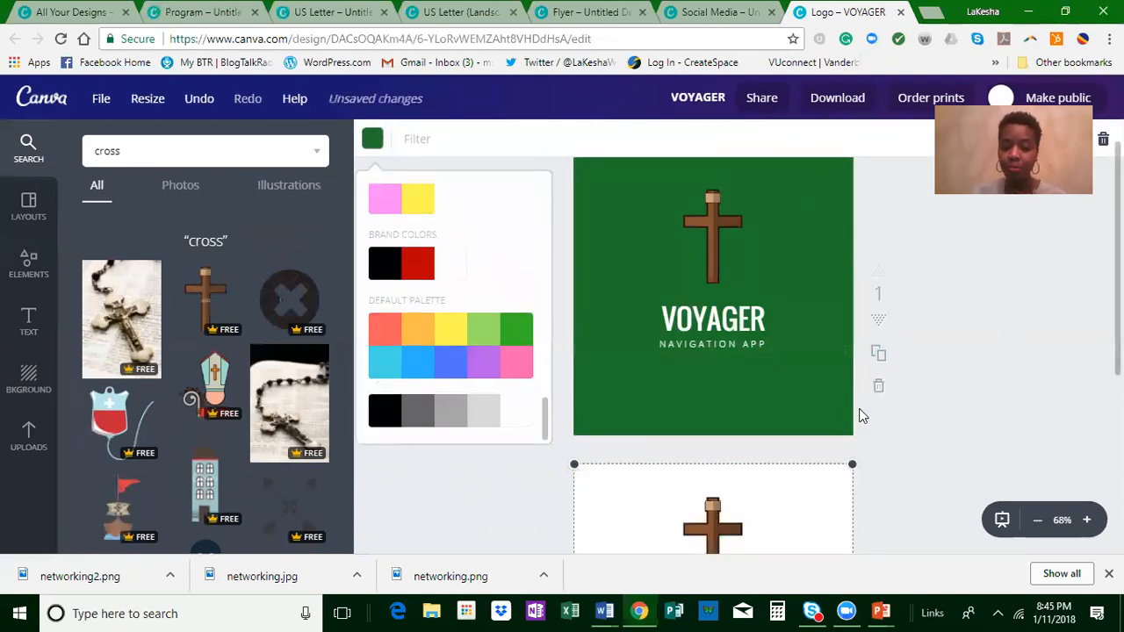
pyautogui.click(1041, 402)
pyautogui.scroll(-2, 914, 432)
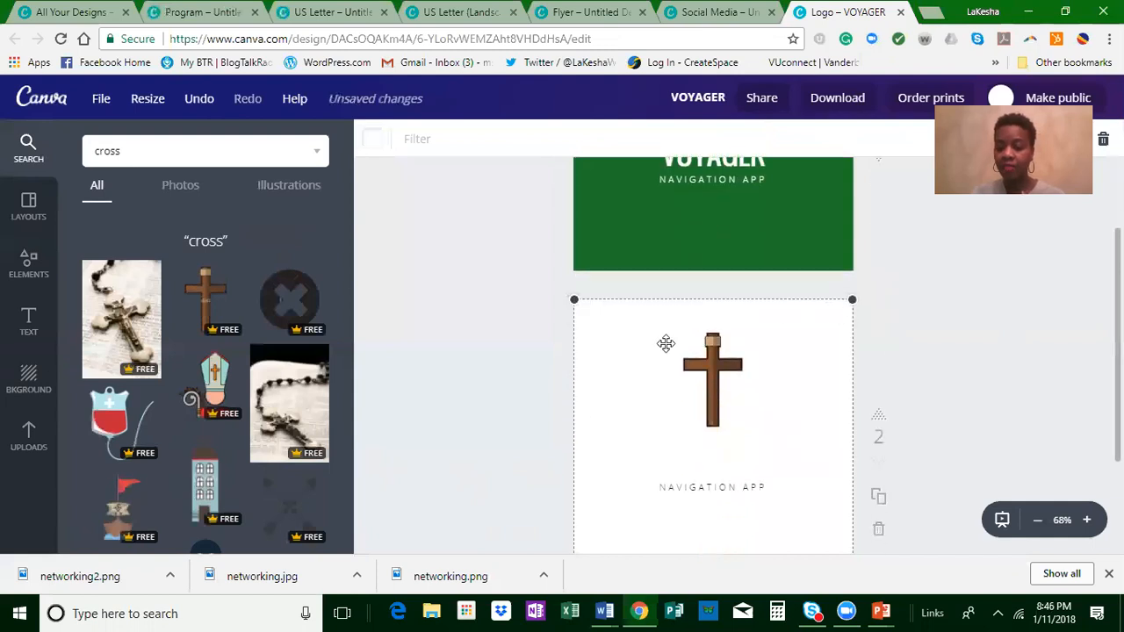
# Step: Review the PNG download options, enable Transparent background, and close them without downloading
pyautogui.click(848, 98)
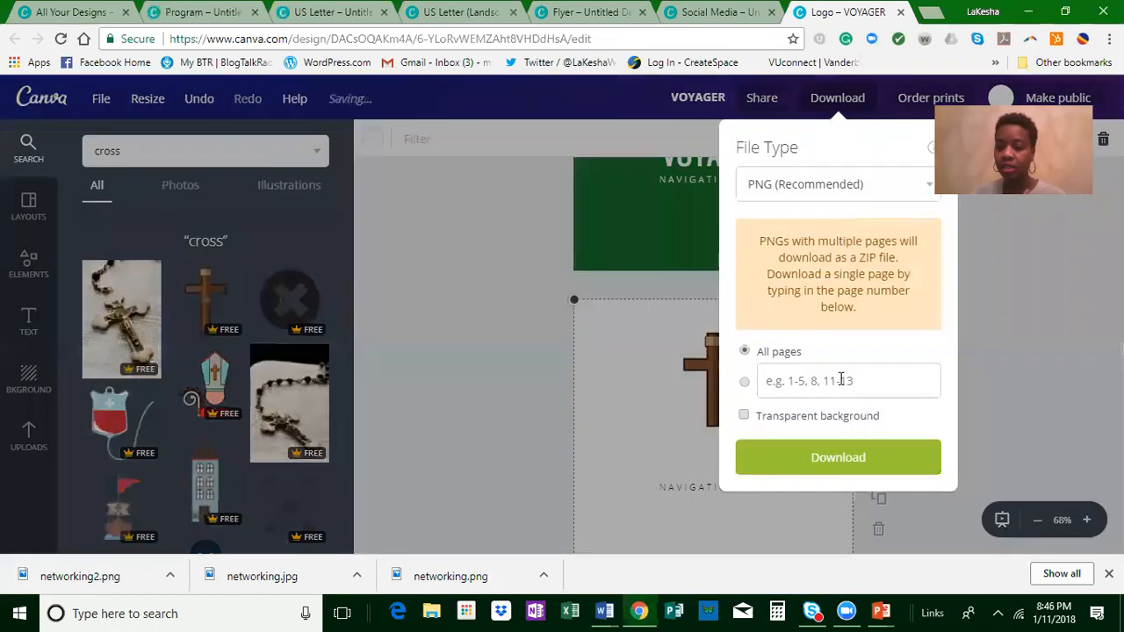
pyautogui.click(746, 419)
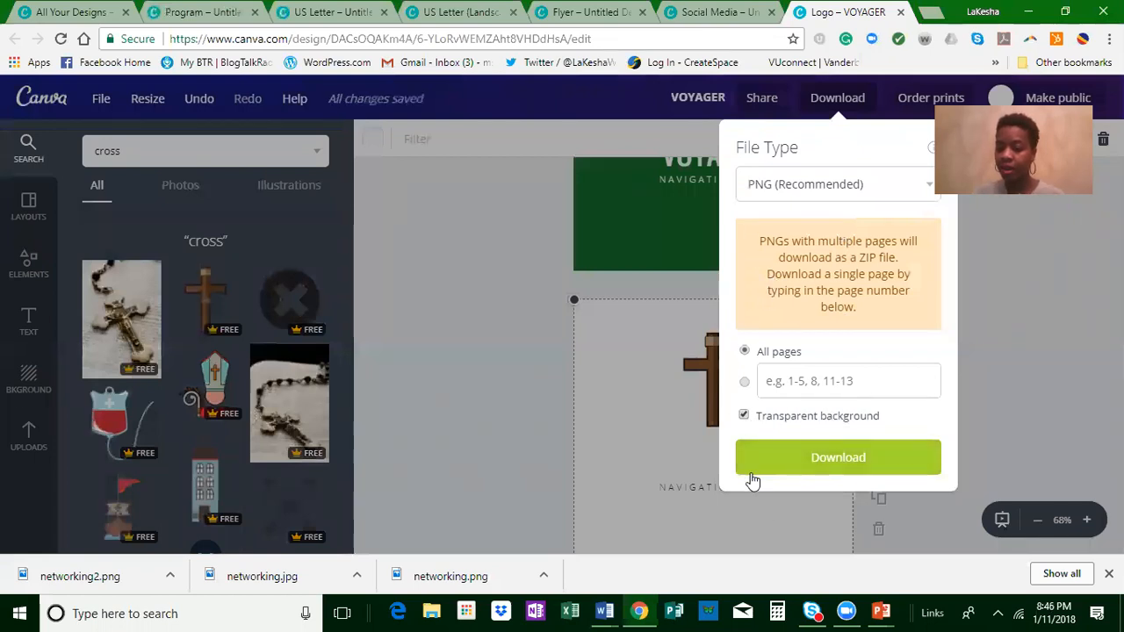
pyautogui.click(453, 400)
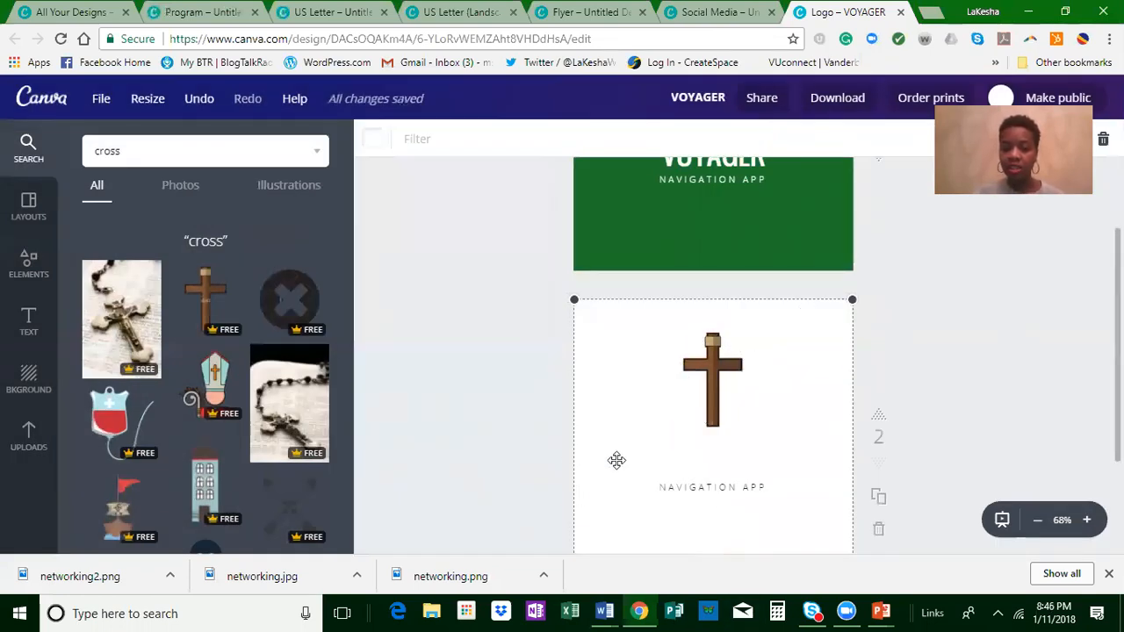
# Step: Browse the ready-made Canva logo layouts
pyautogui.click(30, 209)
pyautogui.scroll(-6, 255, 369)
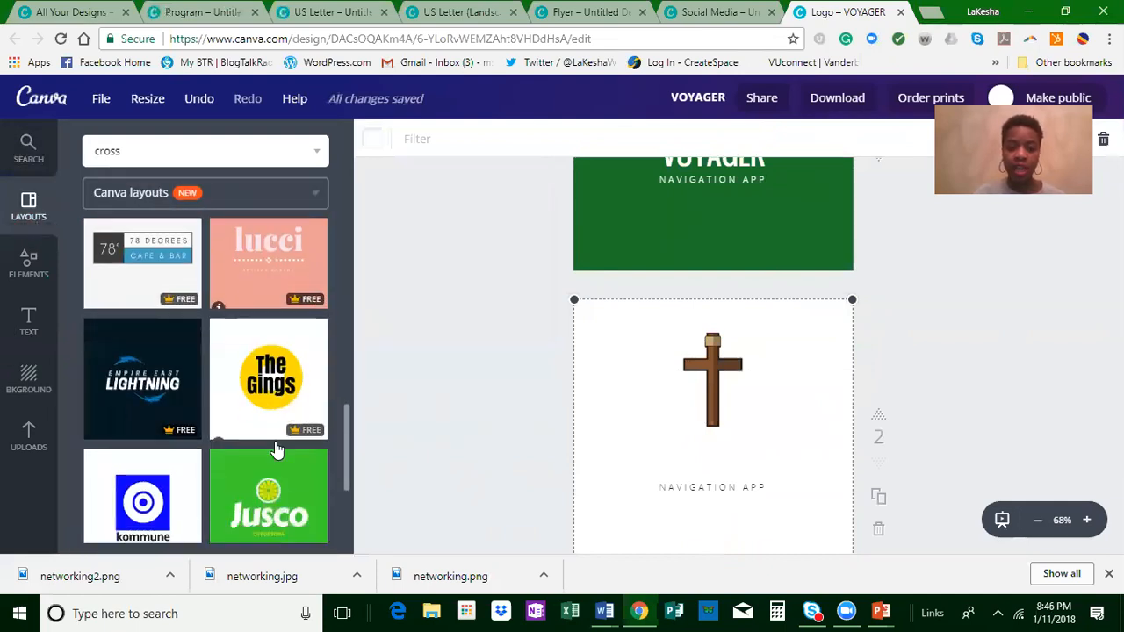
pyautogui.scroll(-1, 276, 461)
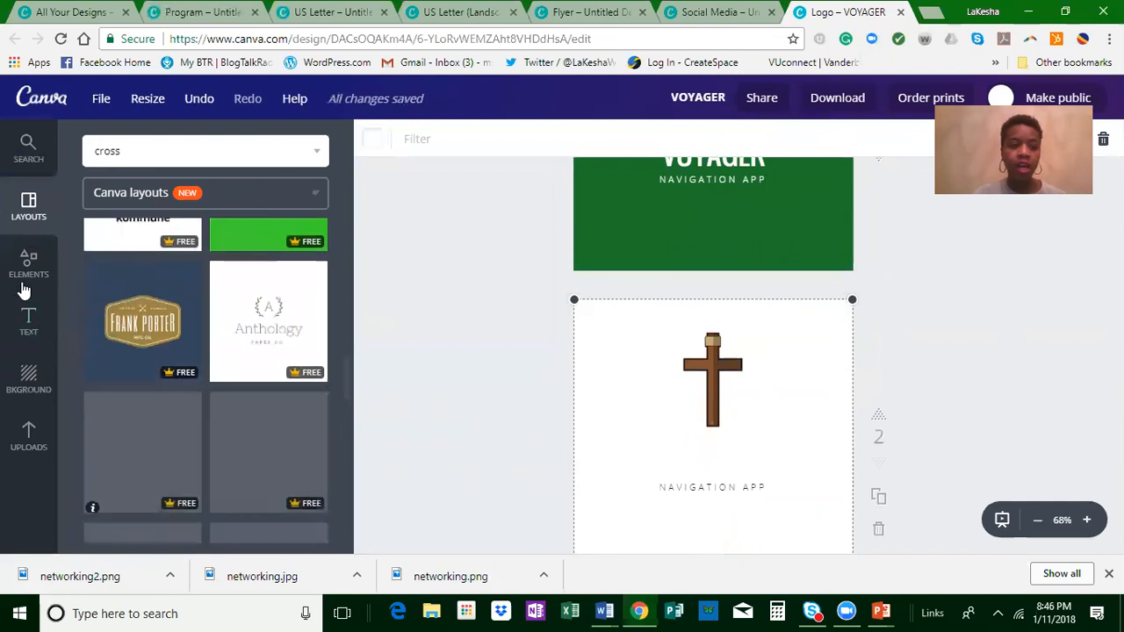
# Step: Review the document, brand and uploaded fonts available for the NAVIGATION APP text on the green logo, keeping its font
pyautogui.click(38, 338)
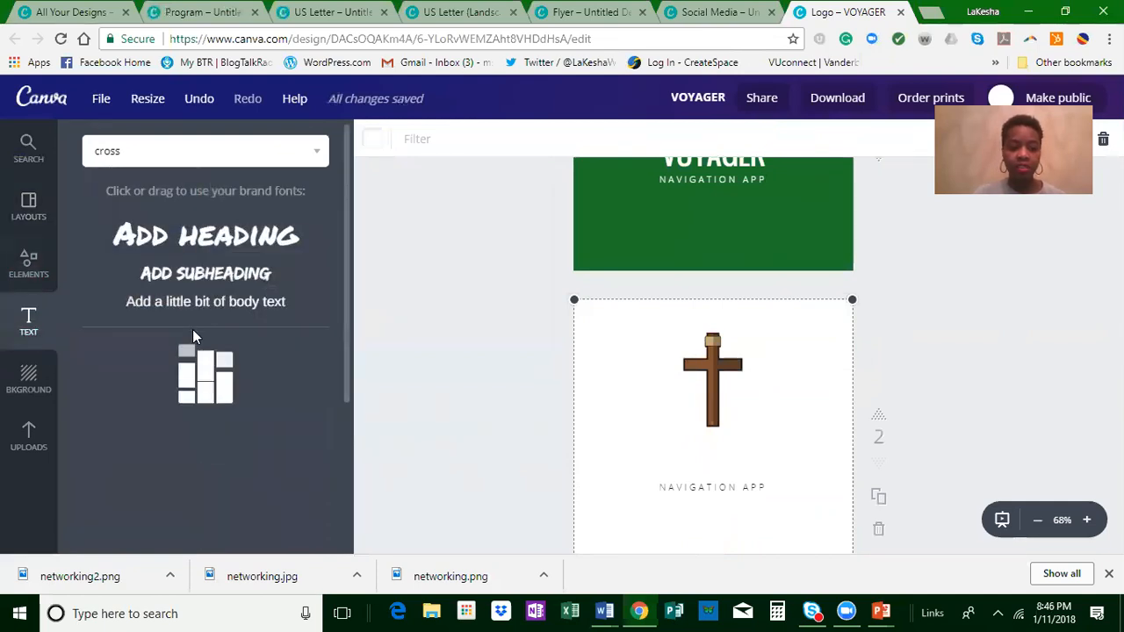
pyautogui.click(500, 204)
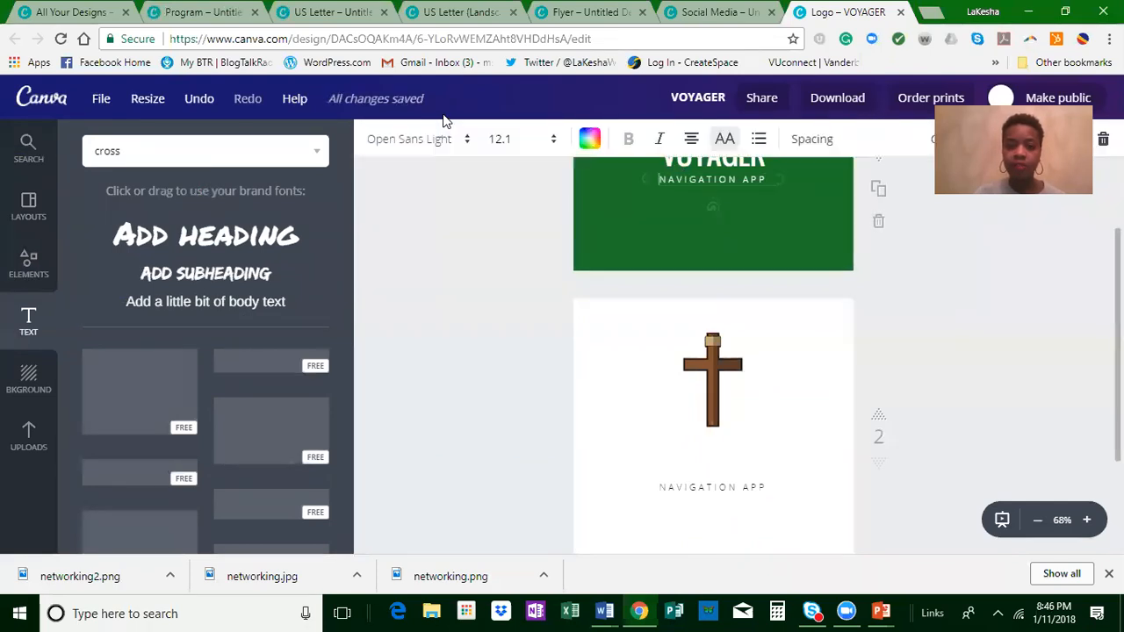
pyautogui.click(440, 142)
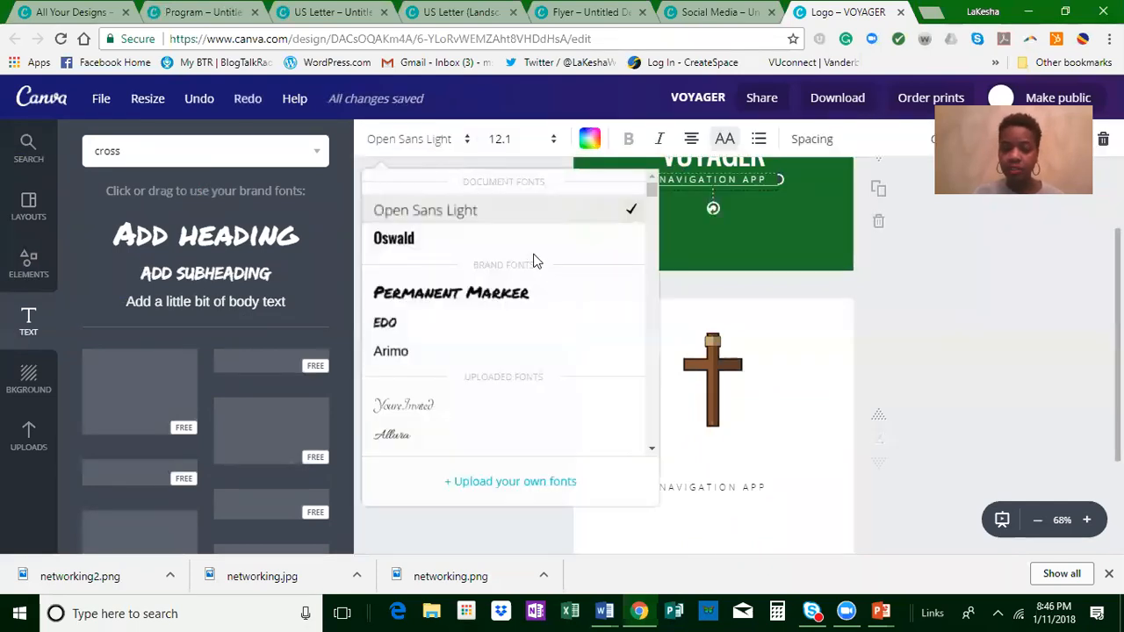
pyautogui.scroll(-6, 497, 352)
pyautogui.scroll(-4, 483, 391)
pyautogui.click(786, 326)
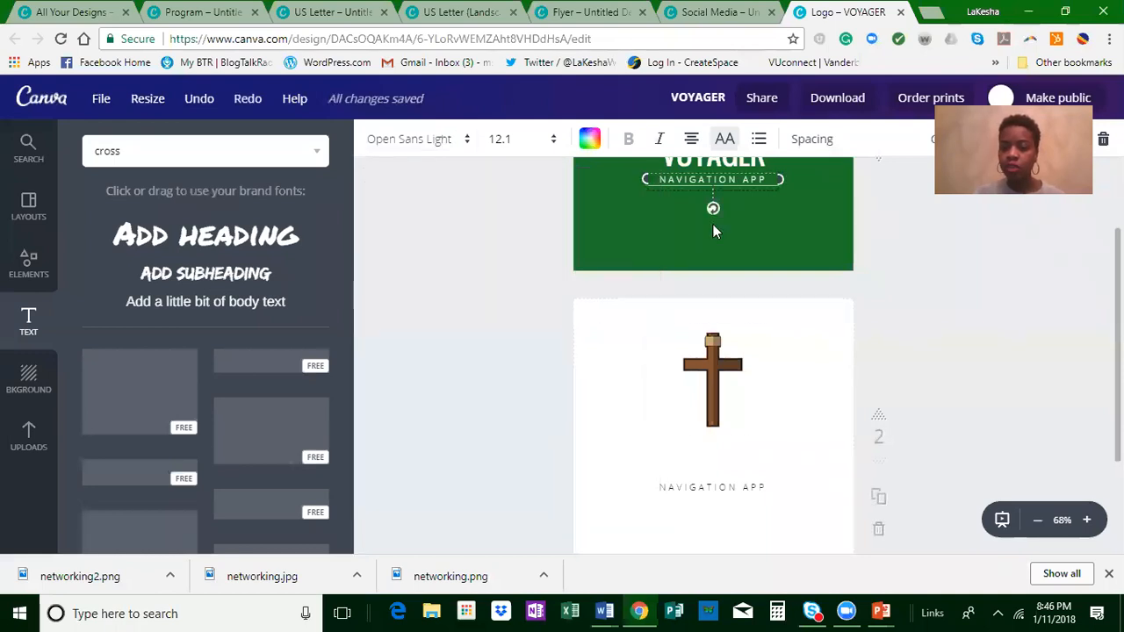
# Step: Browse the preset text combinations offered for adding text to the design
pyautogui.scroll(2, 707, 290)
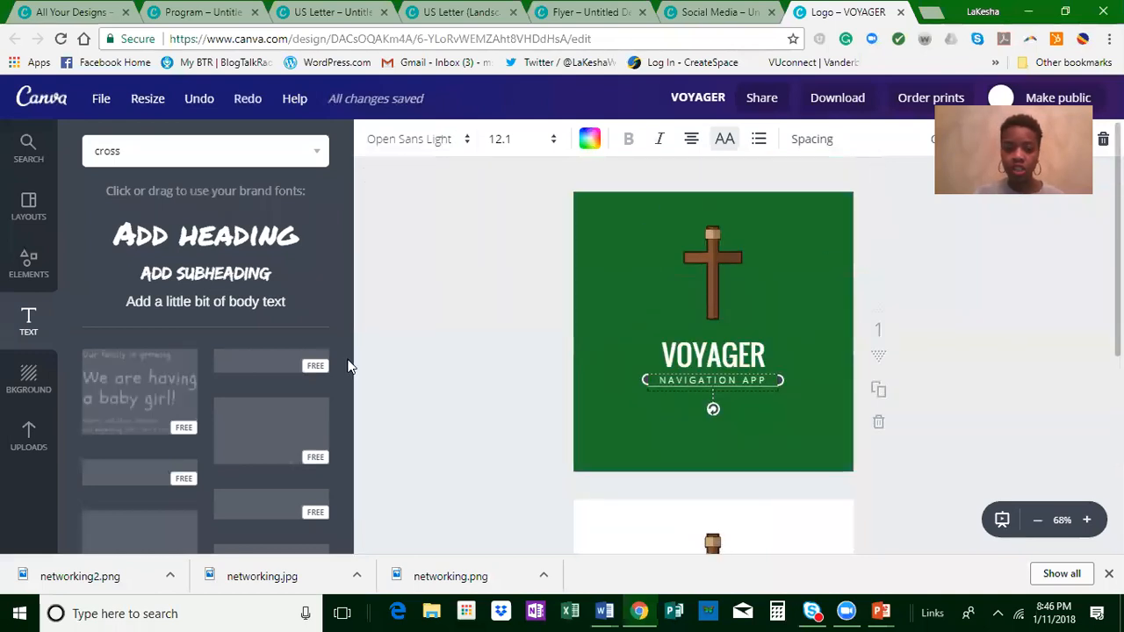
pyautogui.scroll(-5, 263, 369)
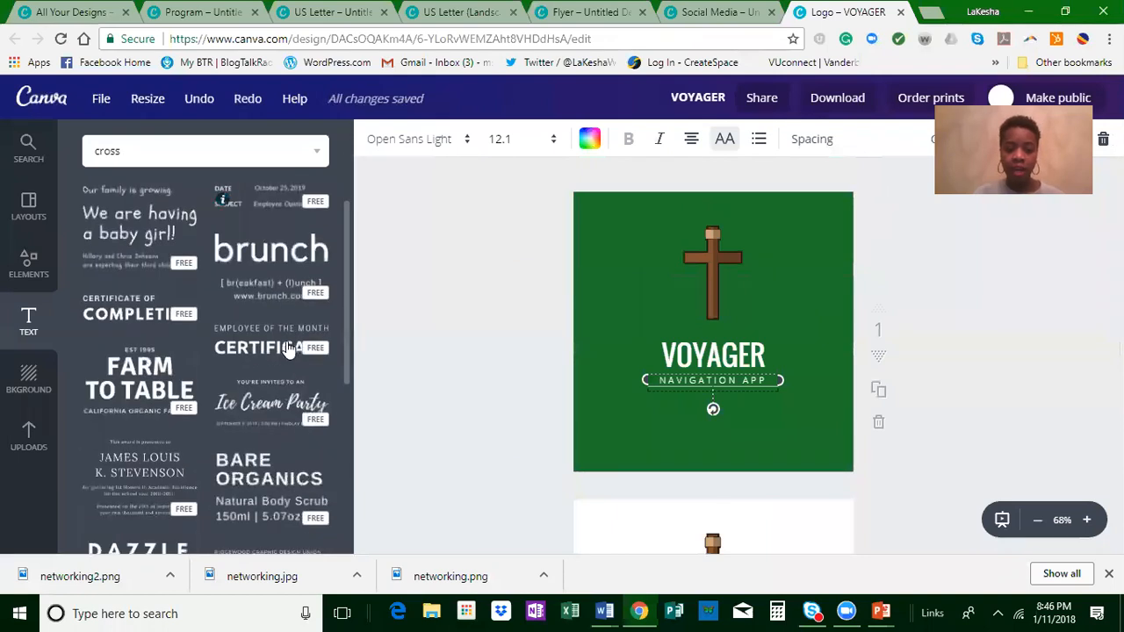
pyautogui.scroll(-1, 249, 354)
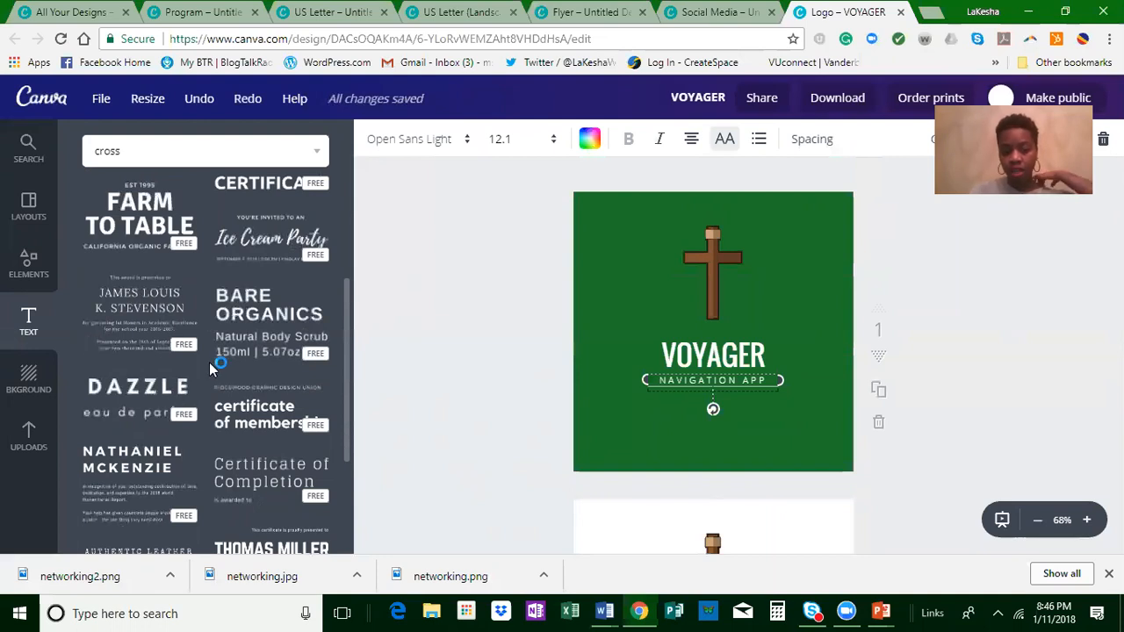
pyautogui.scroll(-4, 196, 364)
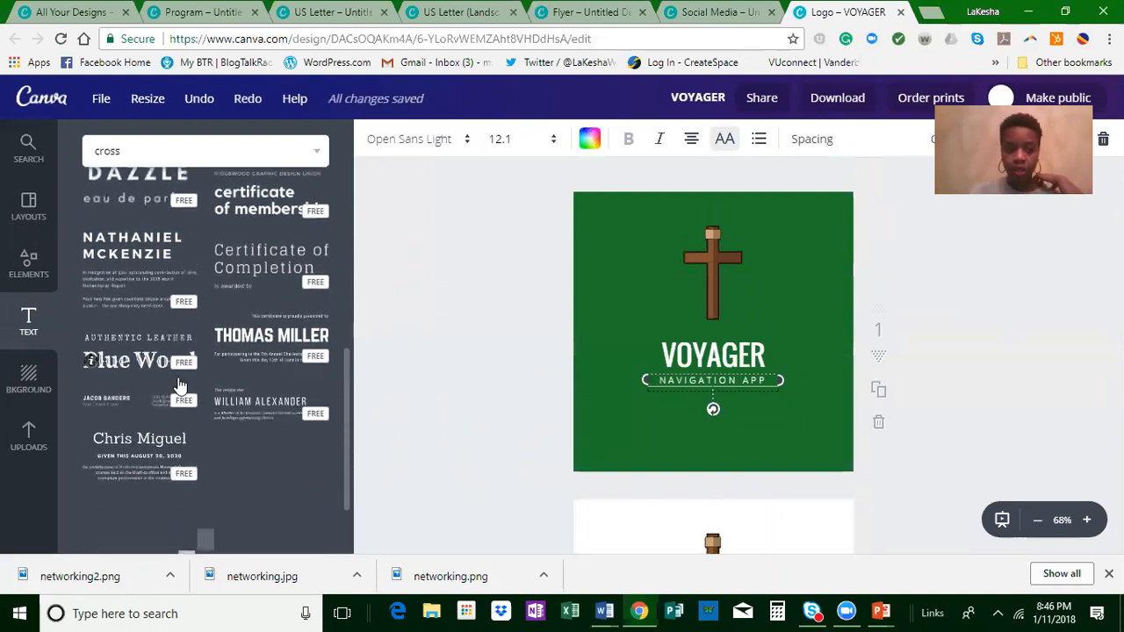
pyautogui.scroll(-1, 93, 419)
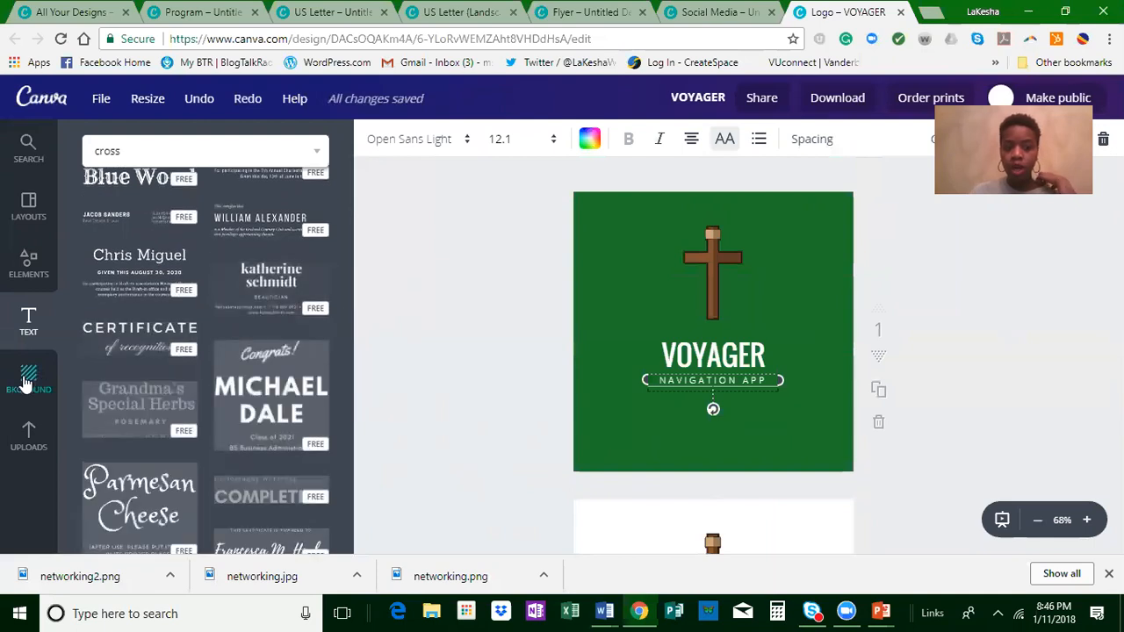
# Step: Apply the blue honeycomb pattern as the background of the first logo page
pyautogui.click(24, 395)
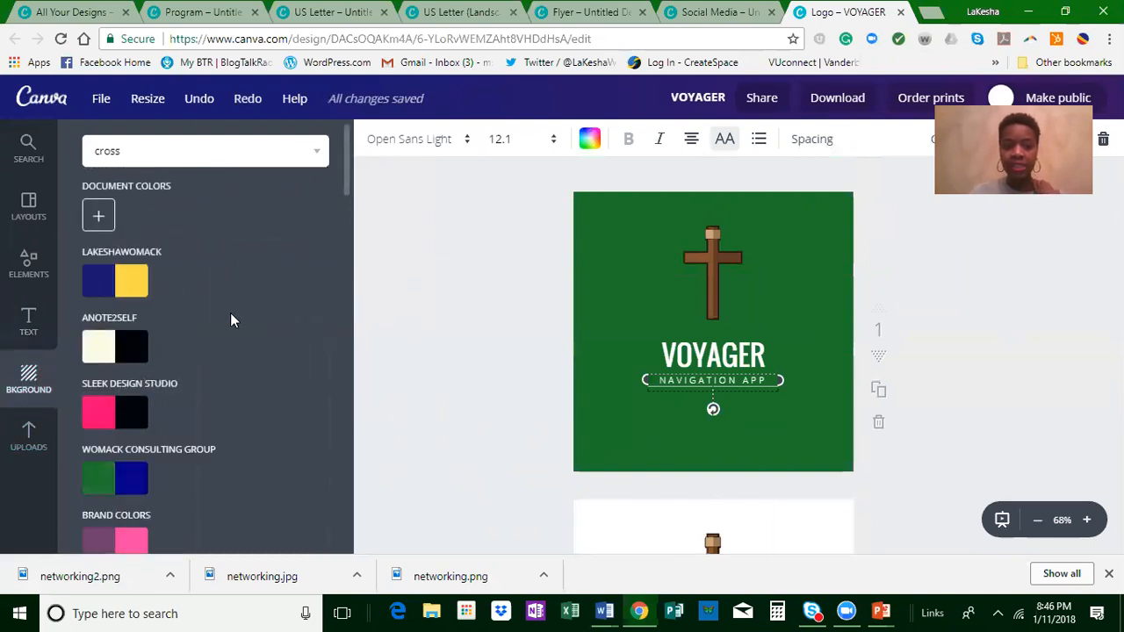
pyautogui.scroll(-2, 230, 313)
pyautogui.scroll(-15, 227, 334)
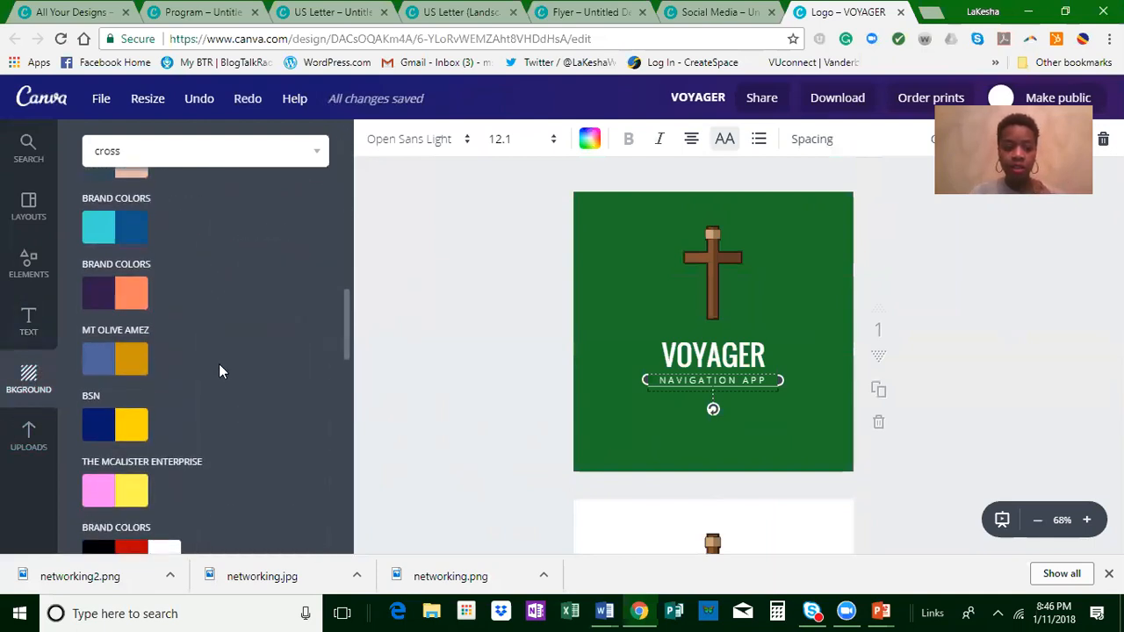
pyautogui.scroll(-3, 224, 374)
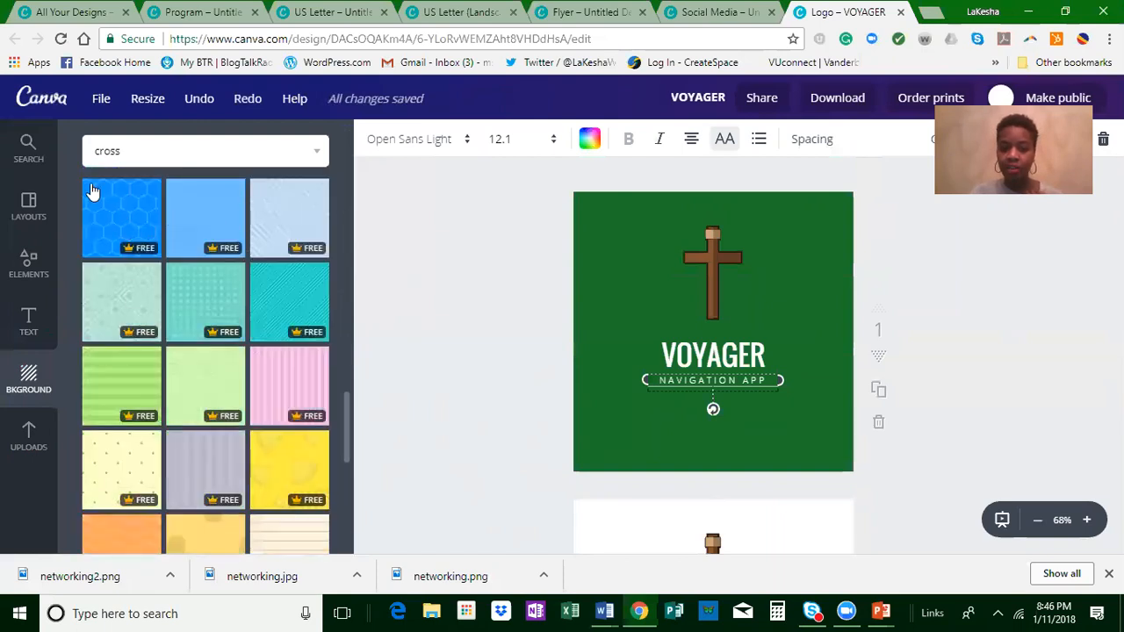
pyautogui.click(107, 215)
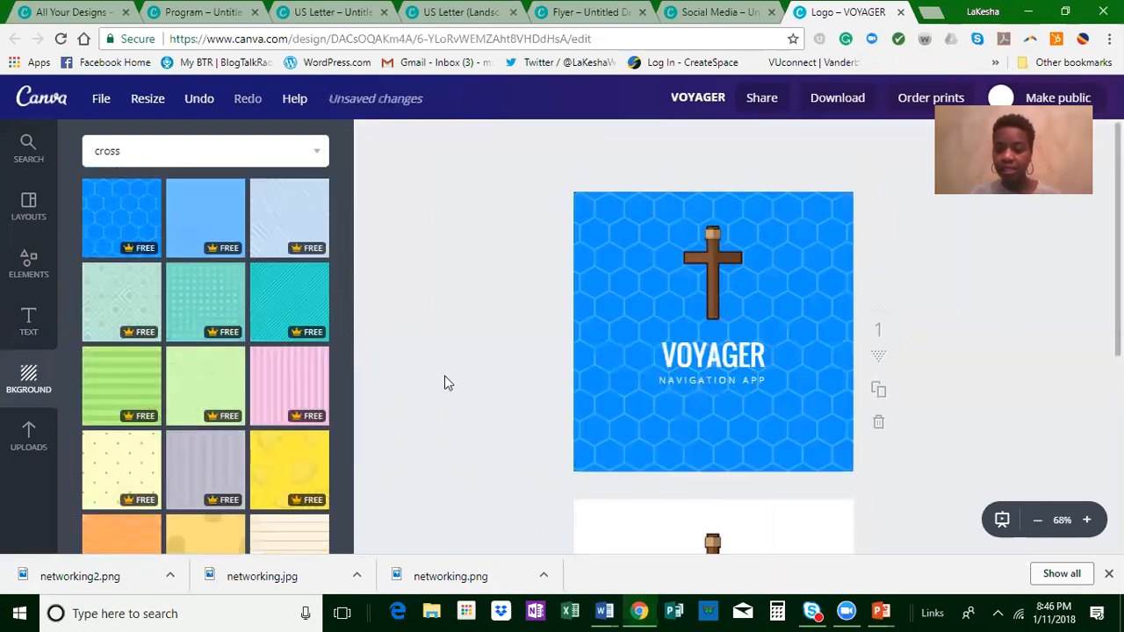
# Step: Recolor the honeycomb background of the first logo page with the pink from the Sleek Design Studio palette
pyautogui.click(617, 280)
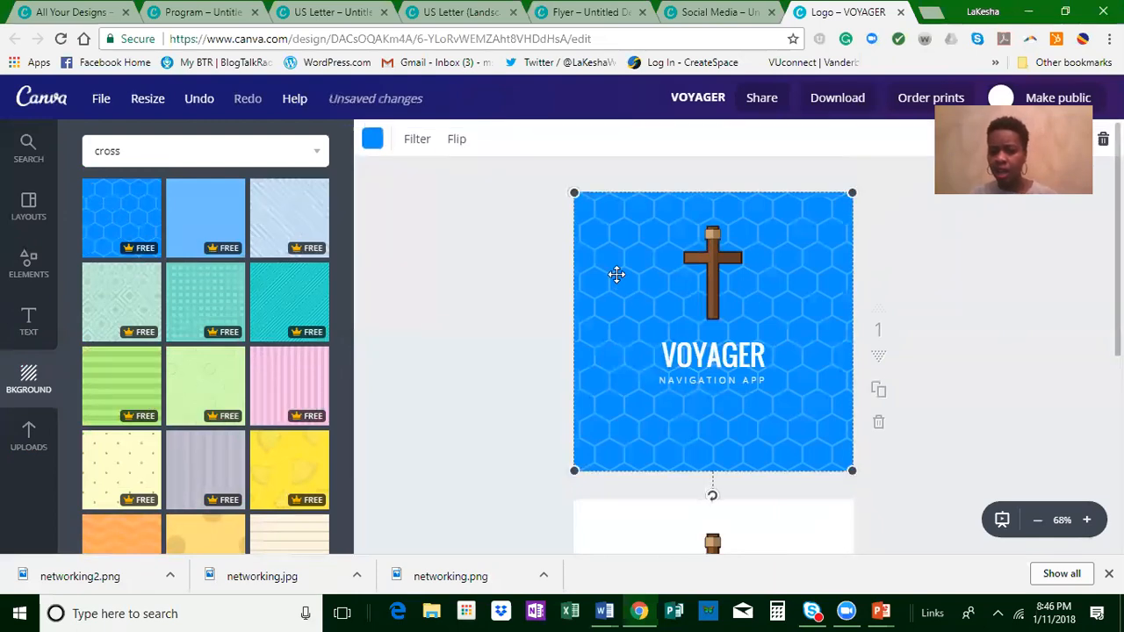
pyautogui.click(374, 141)
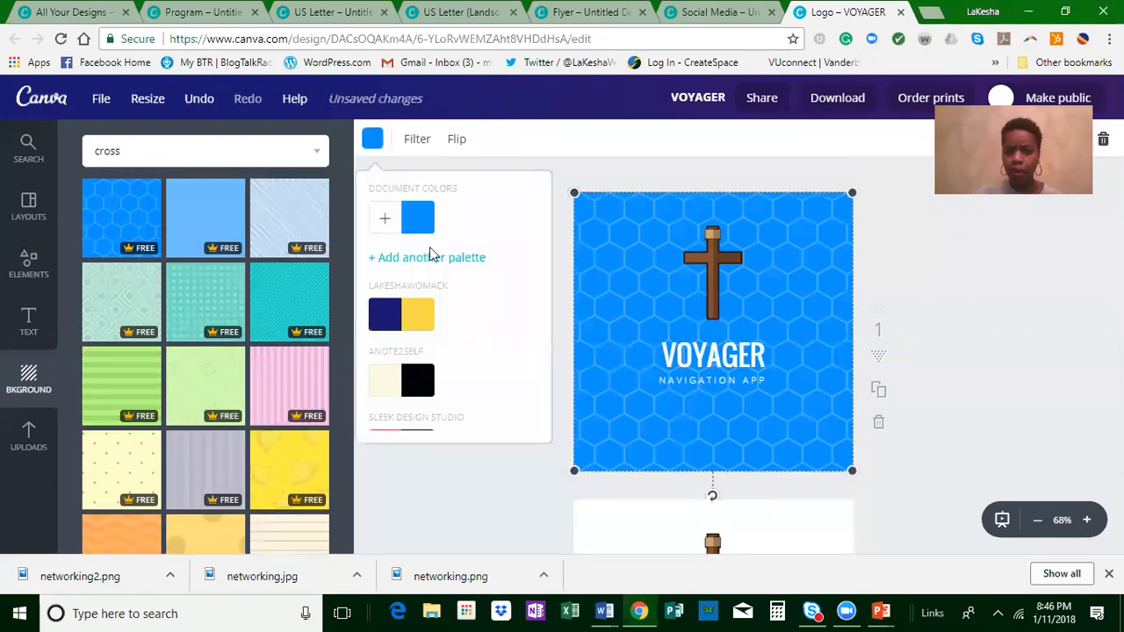
pyautogui.scroll(-3, 391, 250)
pyautogui.click(385, 204)
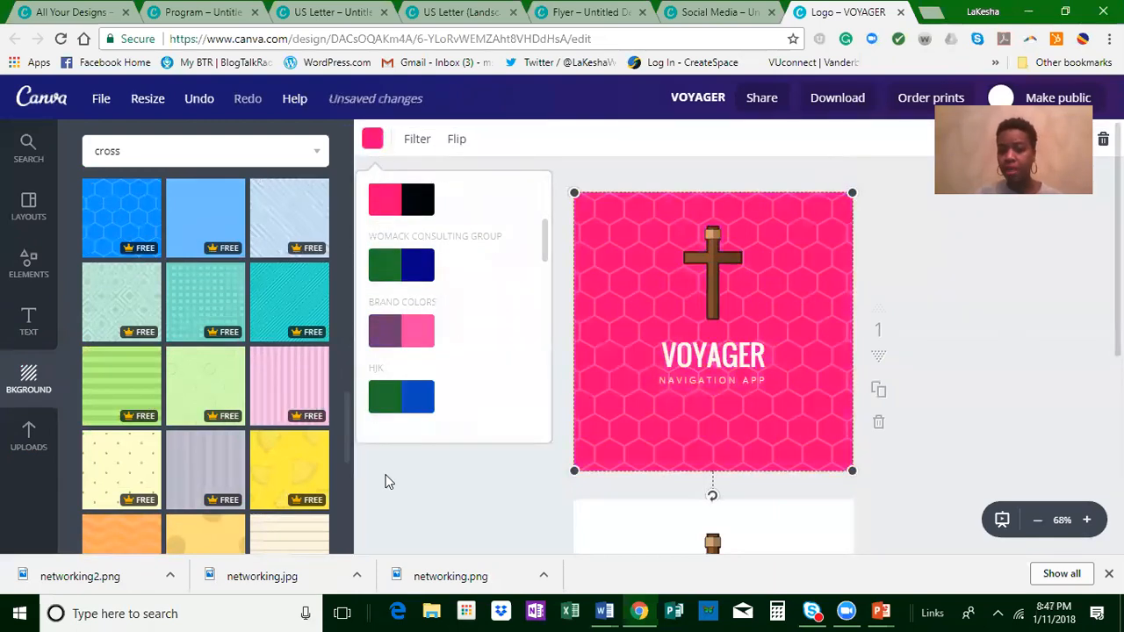
pyautogui.click(430, 498)
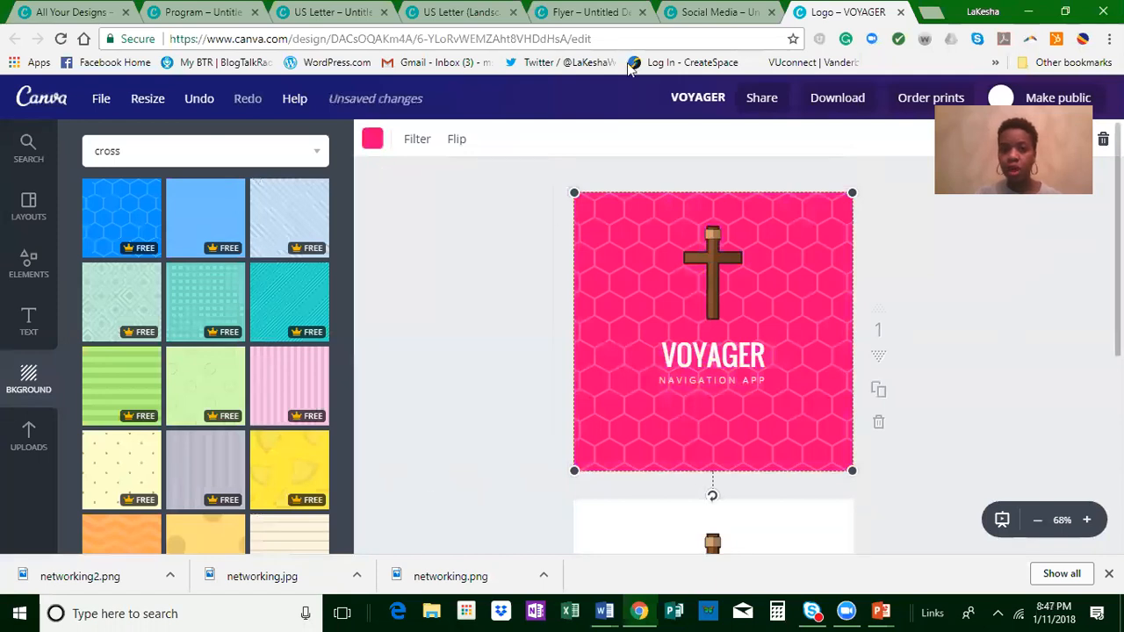
pyautogui.click(495, 223)
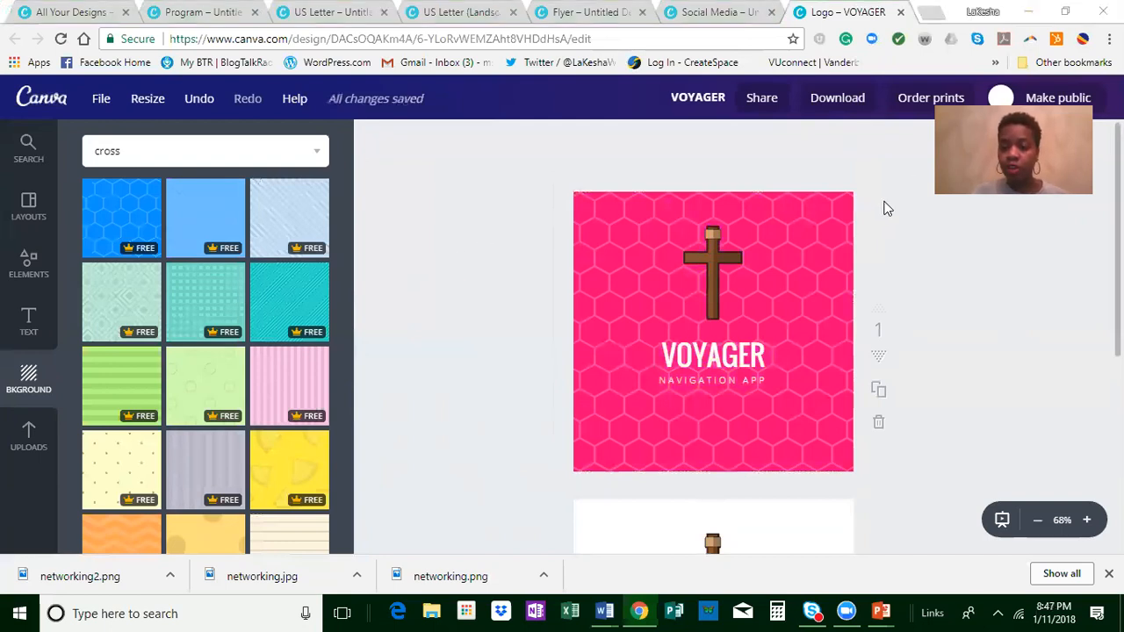
# Step: In the Social Media design, search for "cooking" images and replace the watermarked background photo with the cinnamon rolls picture
pyautogui.click(716, 12)
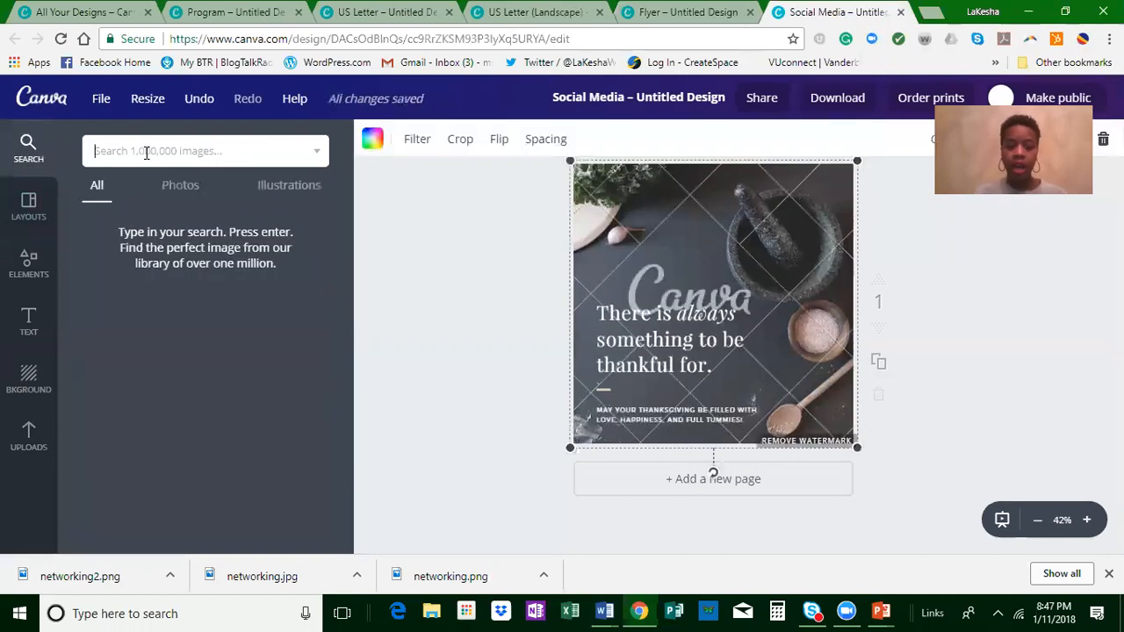
pyautogui.write('co')
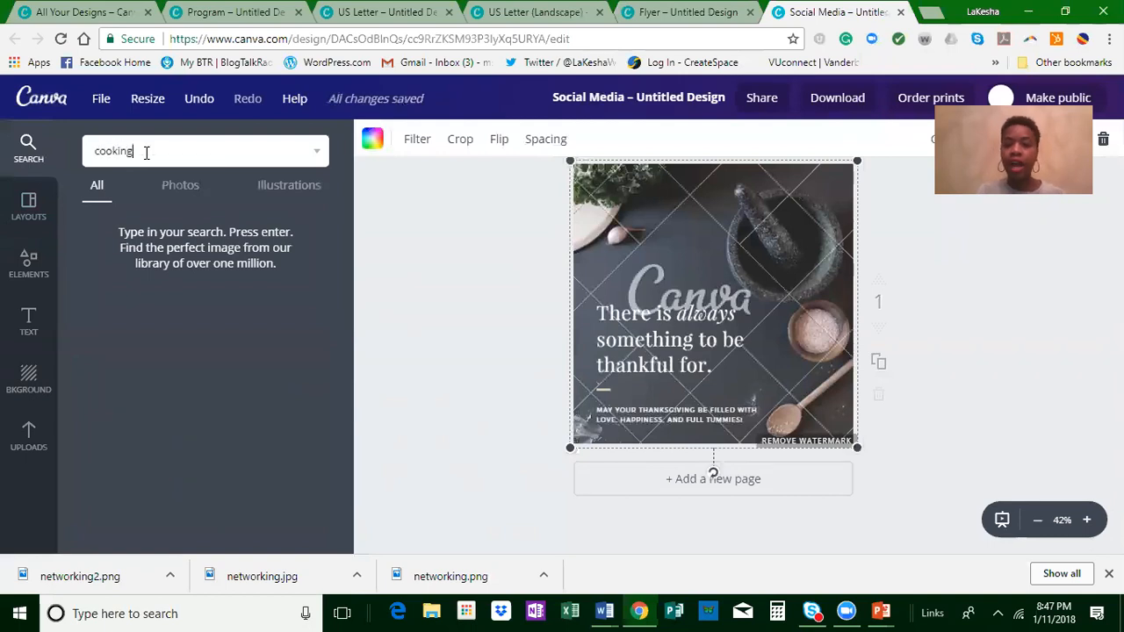
pyautogui.write('oking')
pyautogui.press('Return')
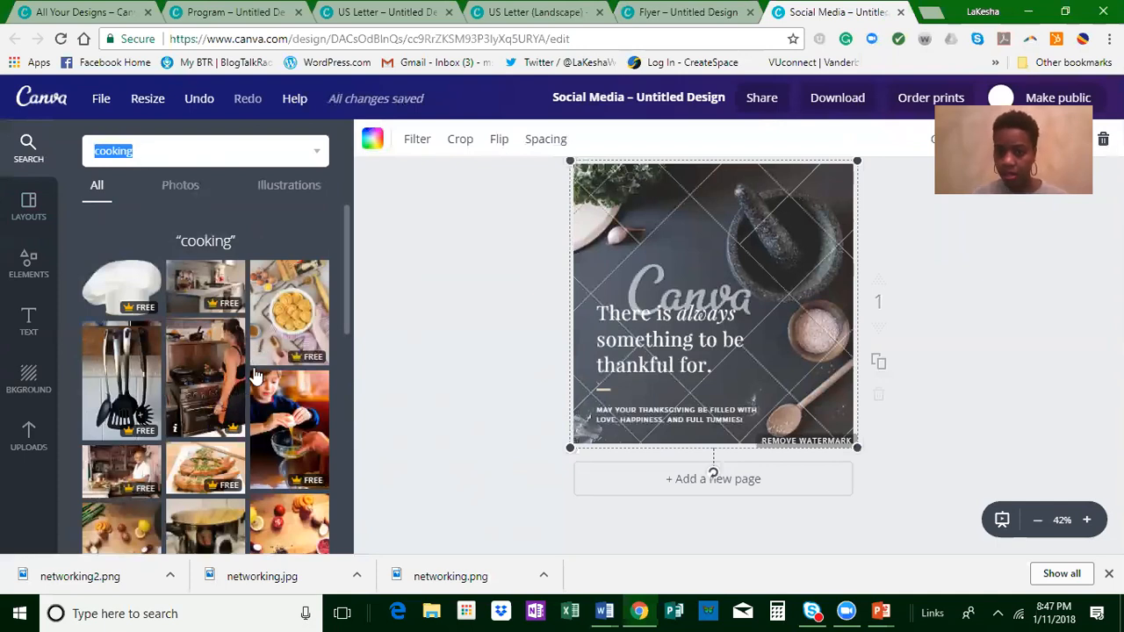
pyautogui.moveTo(411, 323); pyautogui.dragTo(611, 320)
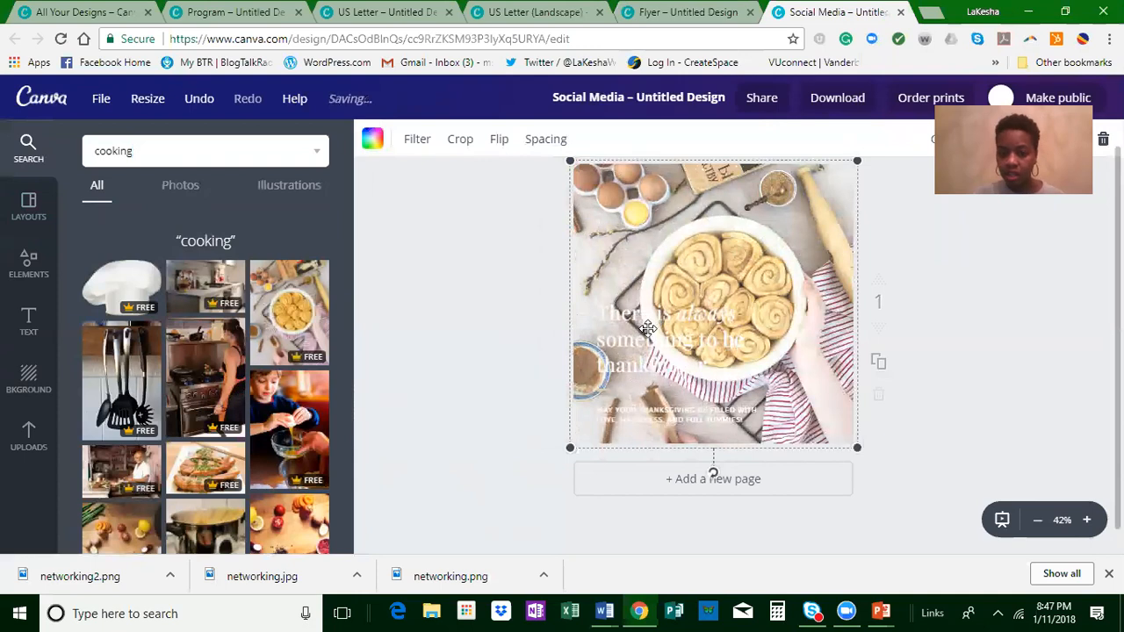
# Step: Try another light palette color on the "There is always something to be thankful for." text
pyautogui.click(650, 316)
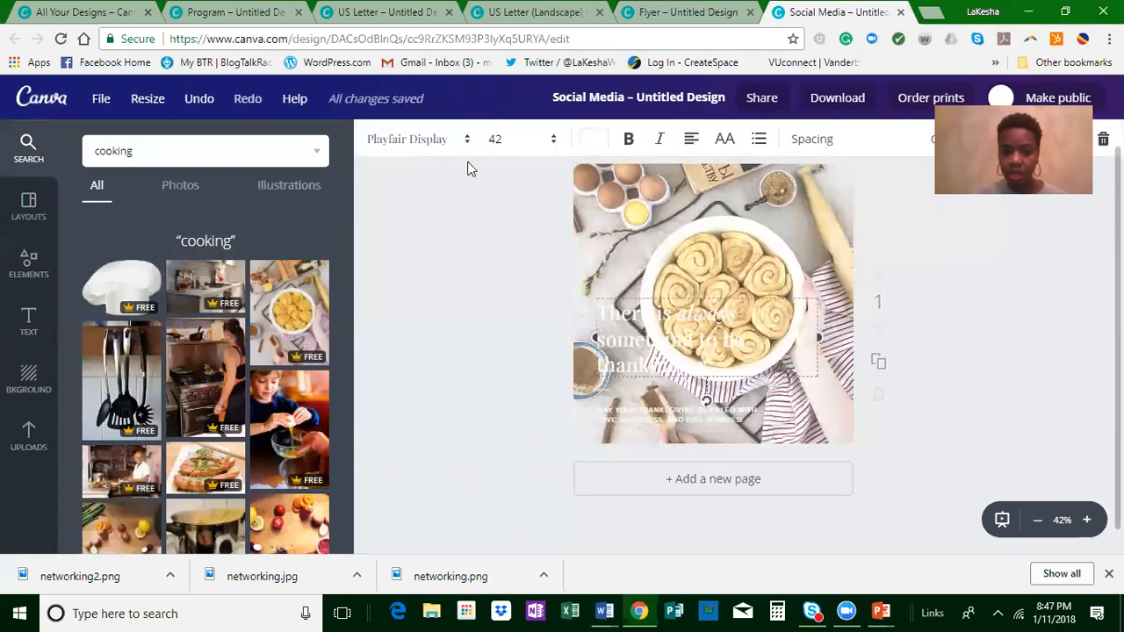
pyautogui.click(596, 145)
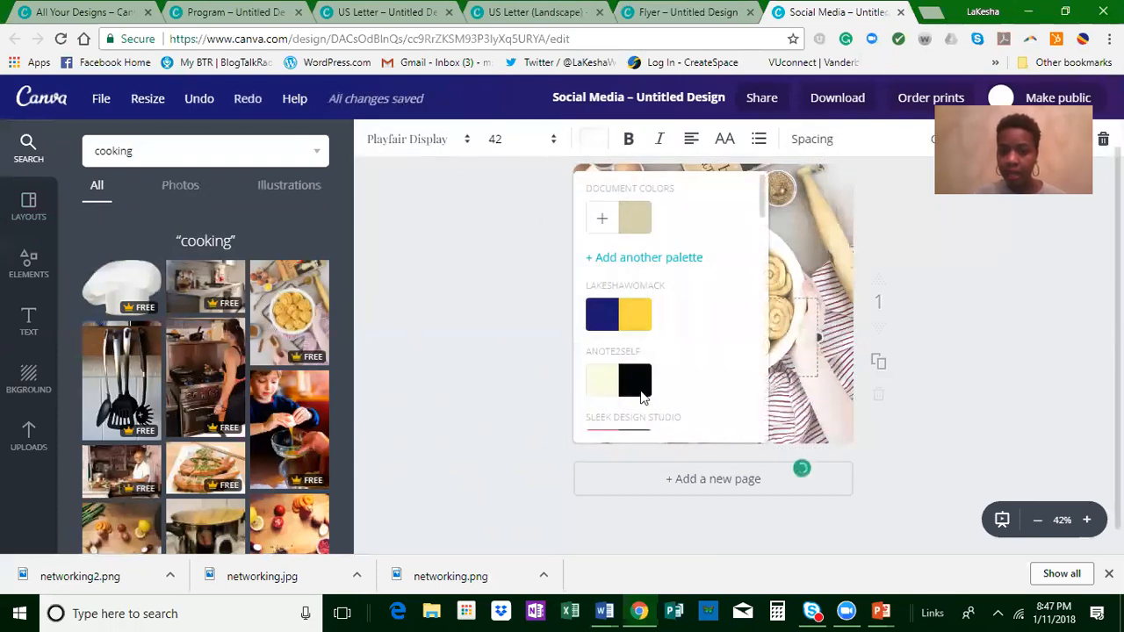
pyautogui.scroll(-5, 650, 404)
pyautogui.scroll(-2, 664, 409)
pyautogui.click(597, 380)
pyautogui.click(455, 378)
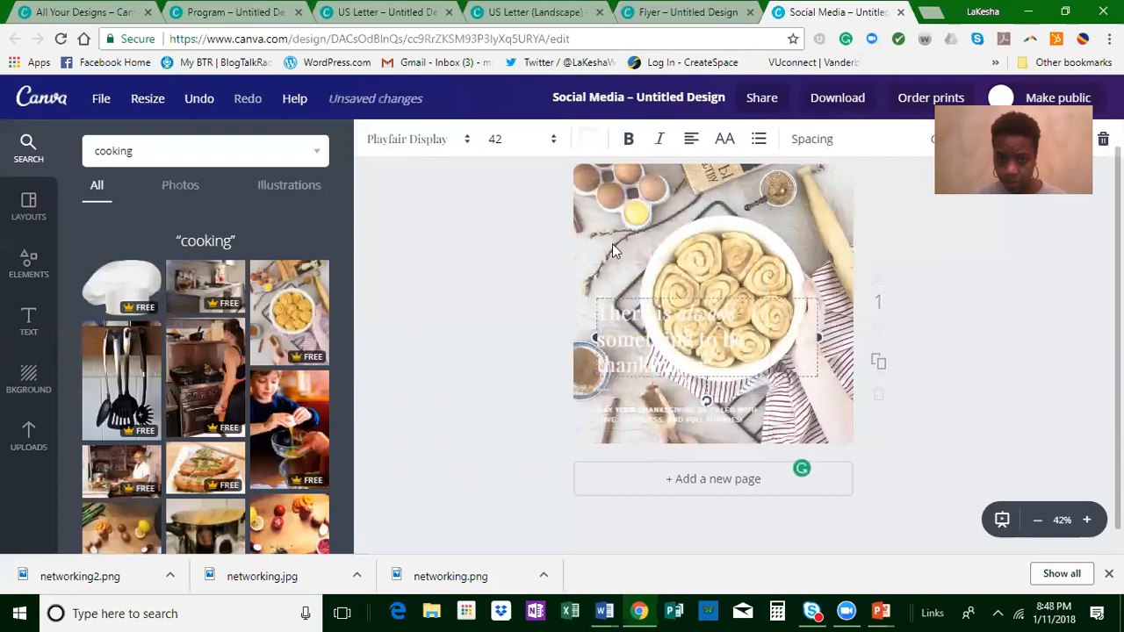
# Step: Set the color of the "There is always something to be thankful for." text to the pink paired with purple under Brand Colors
pyautogui.click(593, 142)
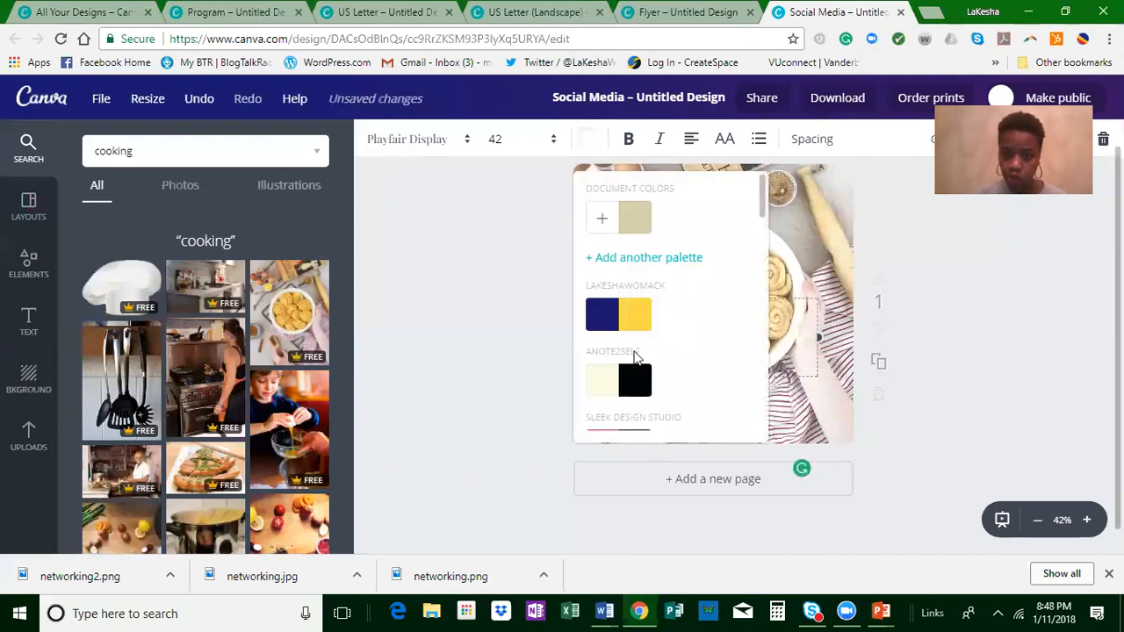
pyautogui.scroll(-5, 628, 387)
pyautogui.scroll(-1, 622, 391)
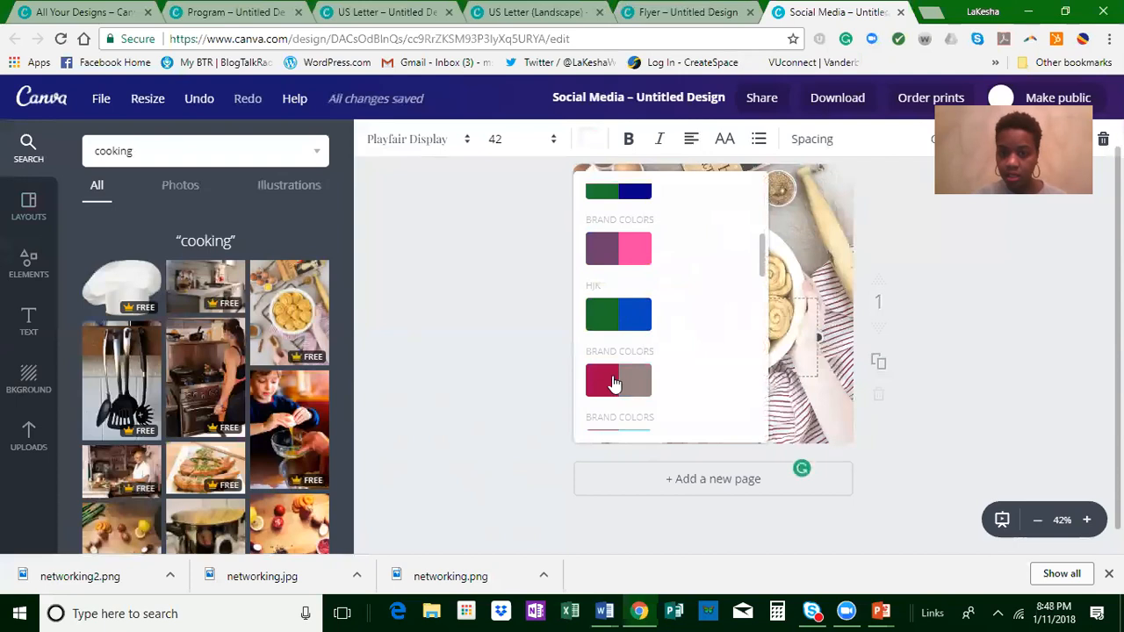
pyautogui.click(638, 253)
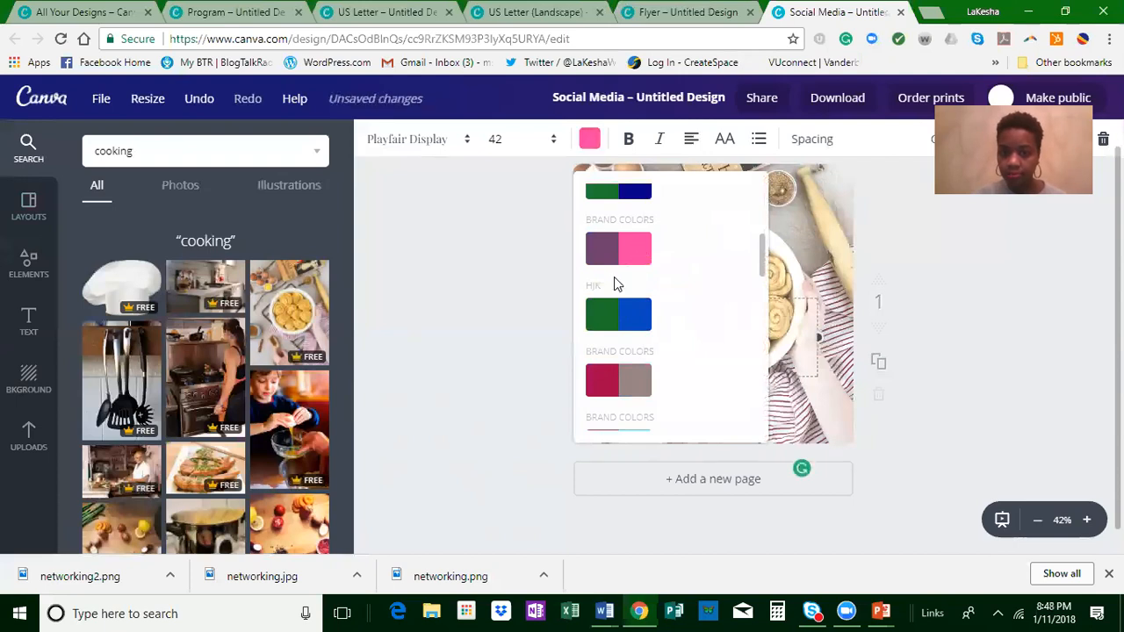
pyautogui.click(833, 249)
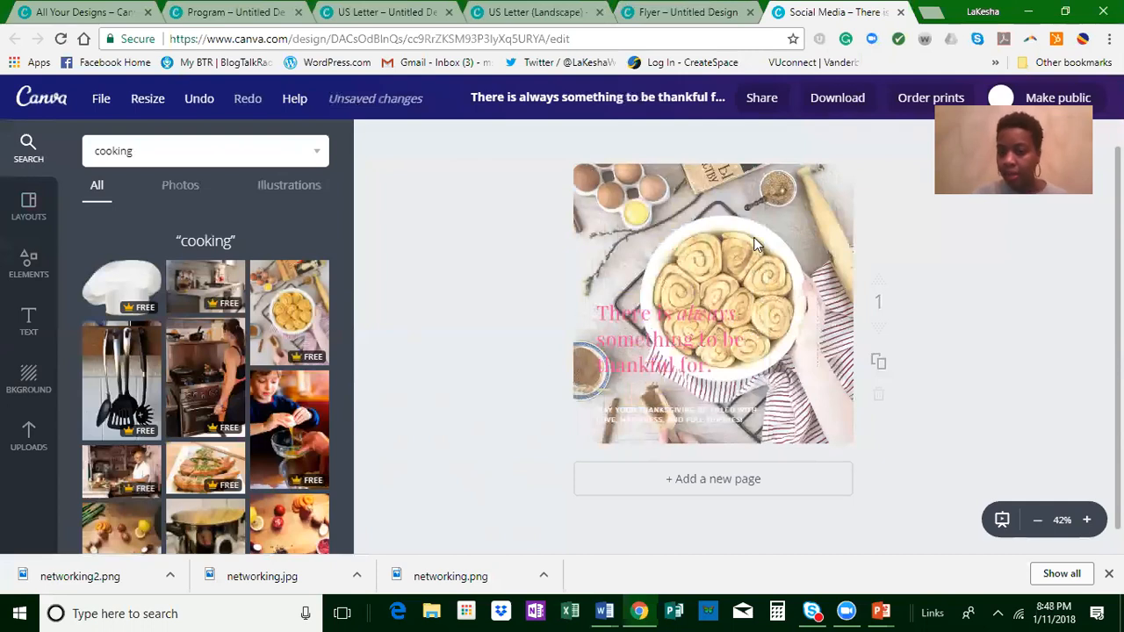
# Step: Adjust the transparency of the cinnamon rolls photo behind the quote, trying 62 along the way
pyautogui.click(689, 294)
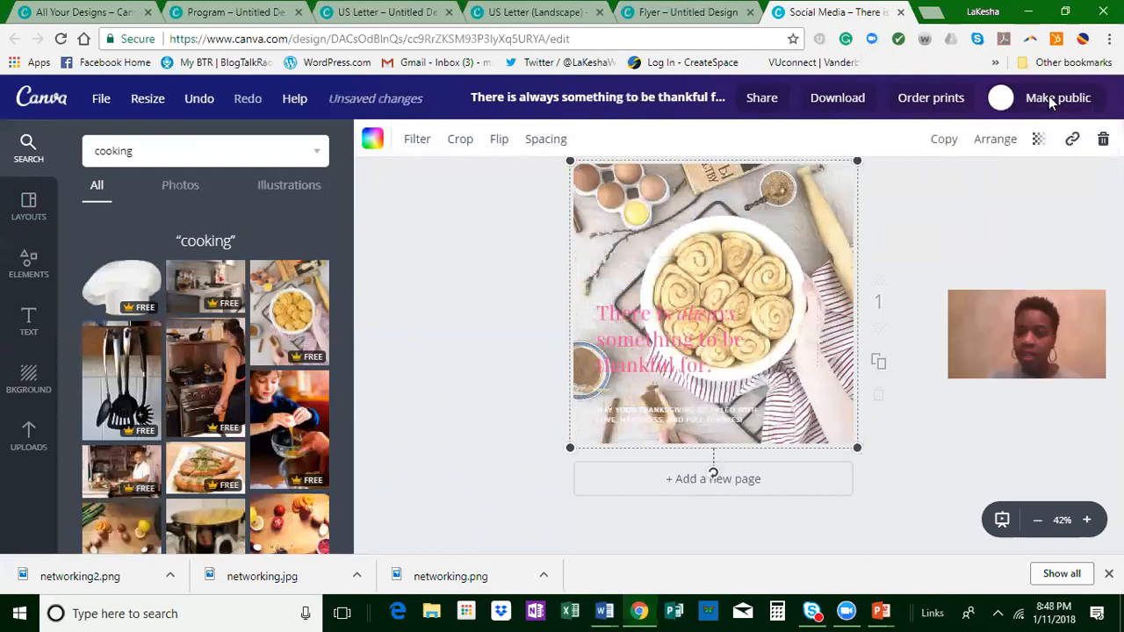
pyautogui.click(1038, 139)
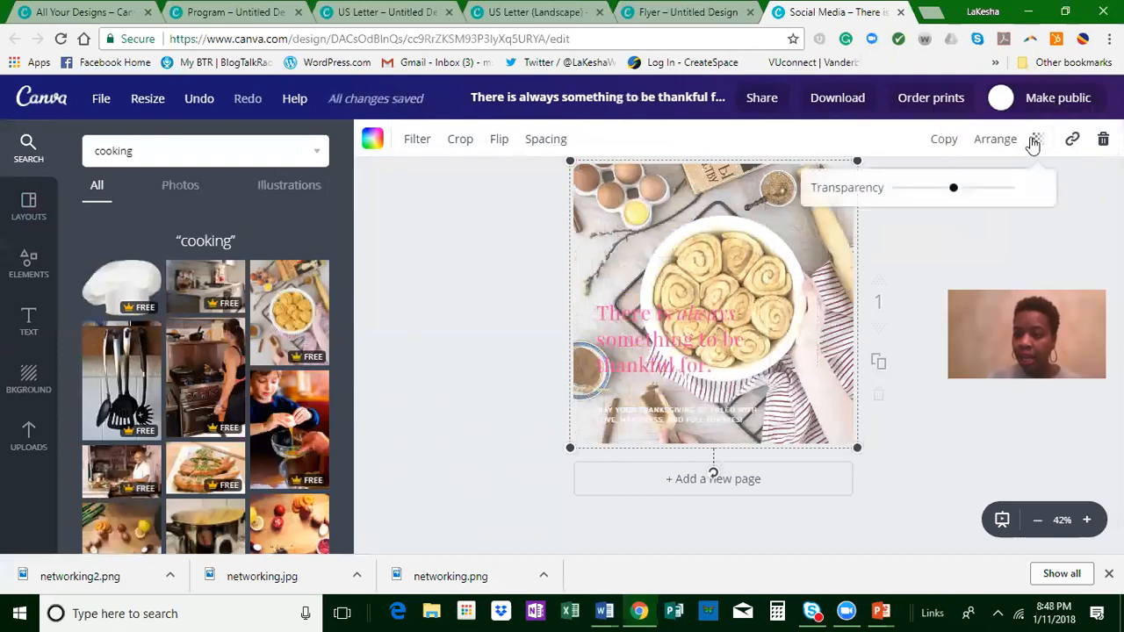
pyautogui.moveTo(1009, 195); pyautogui.dragTo(968, 195)
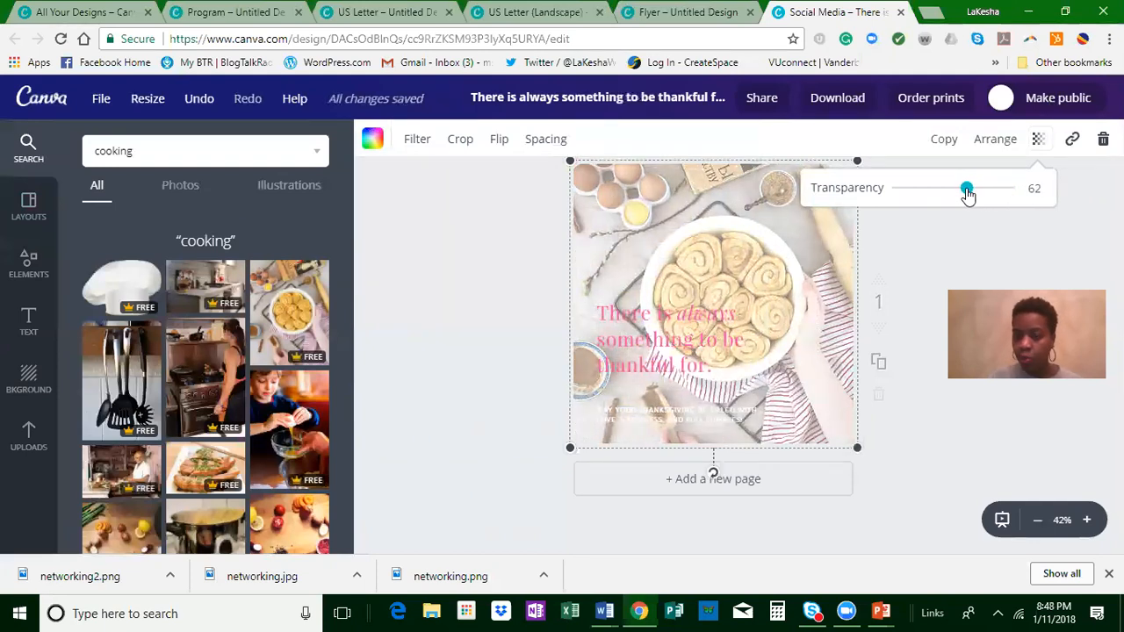
pyautogui.moveTo(980, 199); pyautogui.dragTo(1029, 214)
pyautogui.click(909, 256)
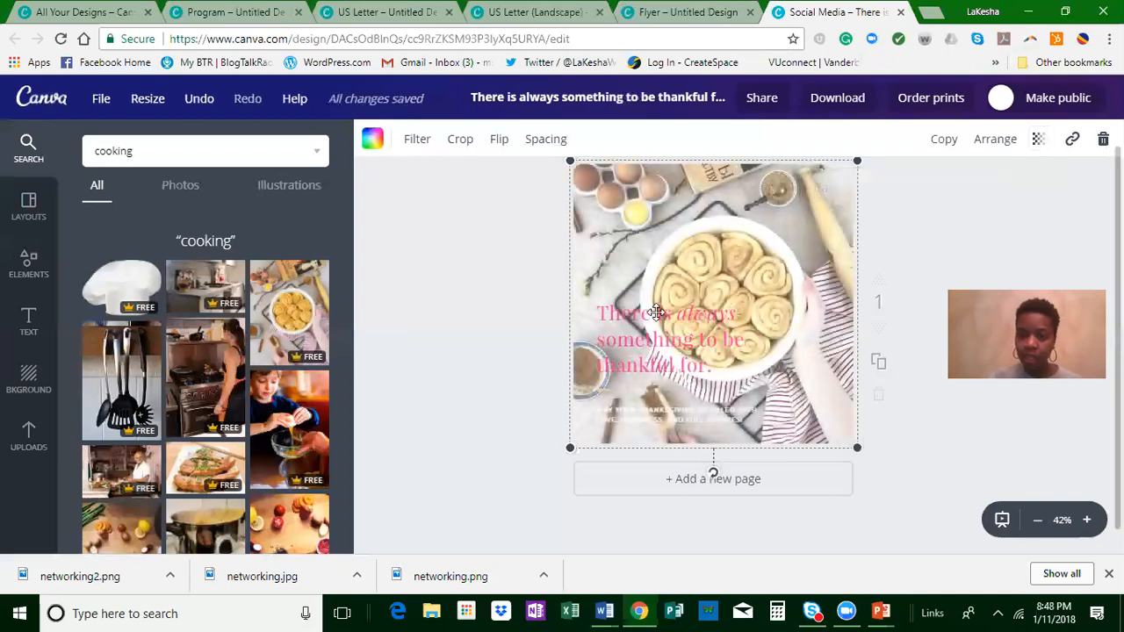
# Step: Add a second page to the Social Media design and fill it with the grid of one wide and one narrow column
pyautogui.click(487, 298)
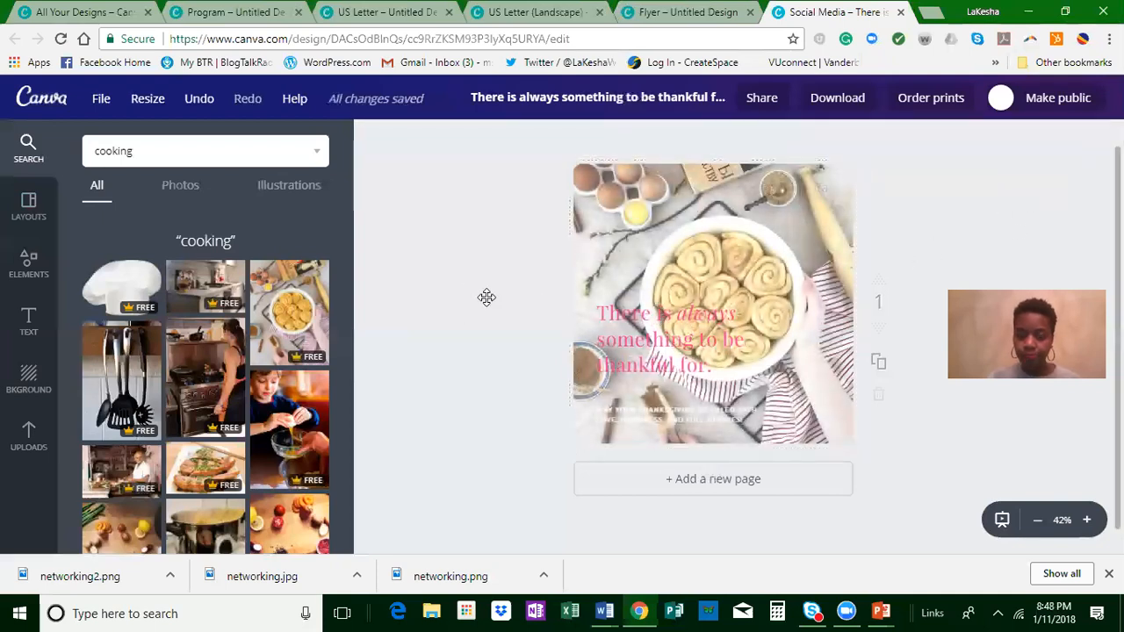
pyautogui.click(663, 316)
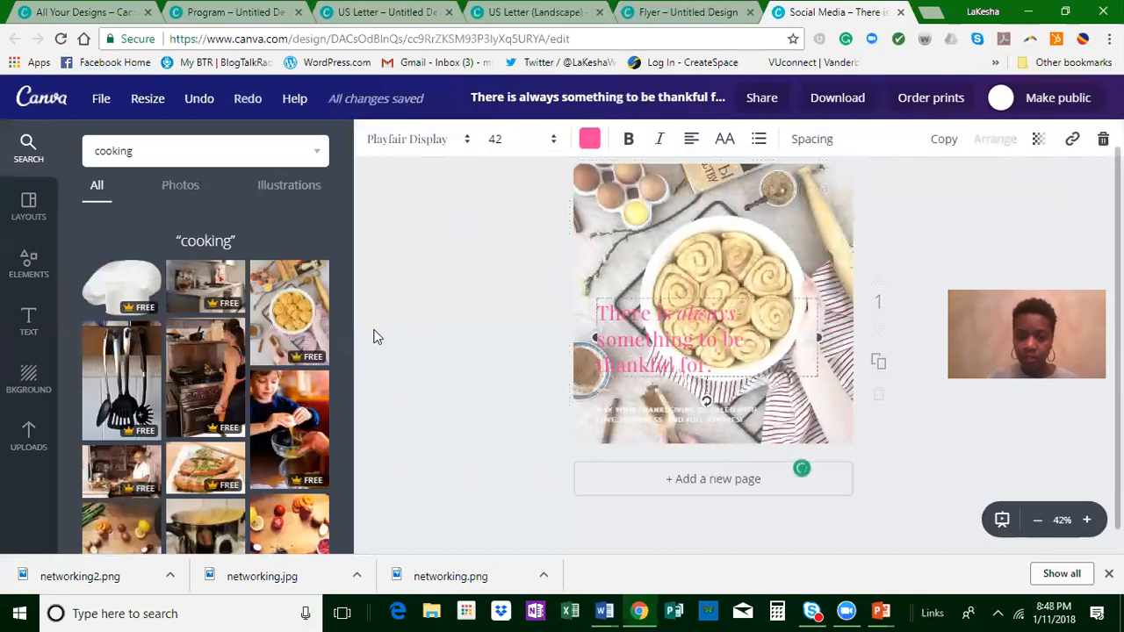
pyautogui.click(663, 484)
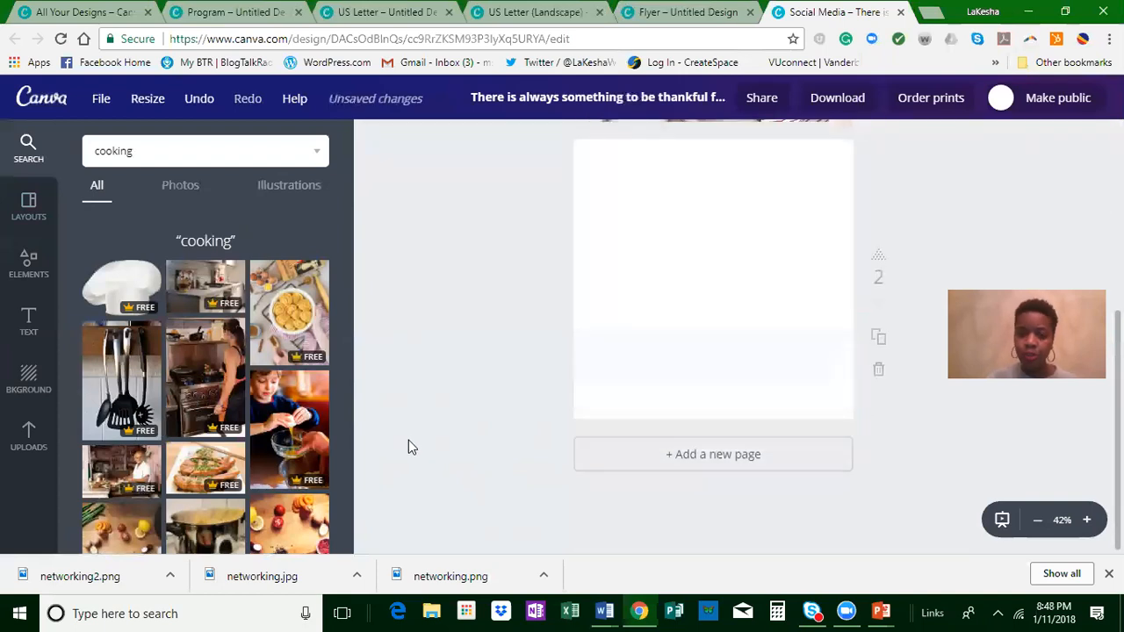
pyautogui.click(29, 208)
pyautogui.click(29, 274)
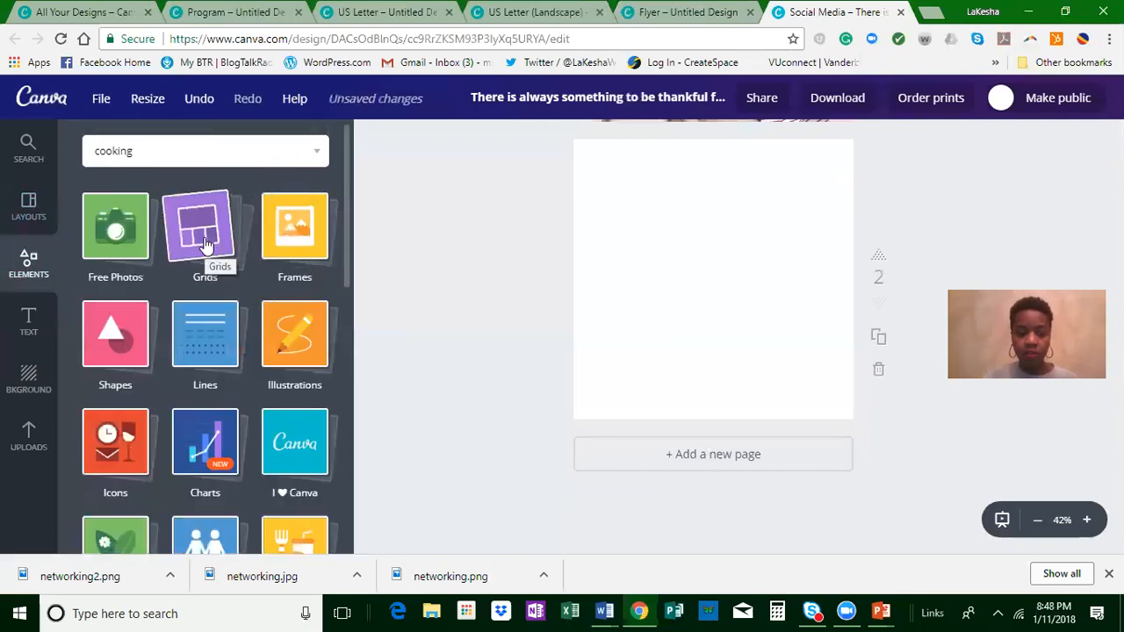
pyautogui.click(207, 244)
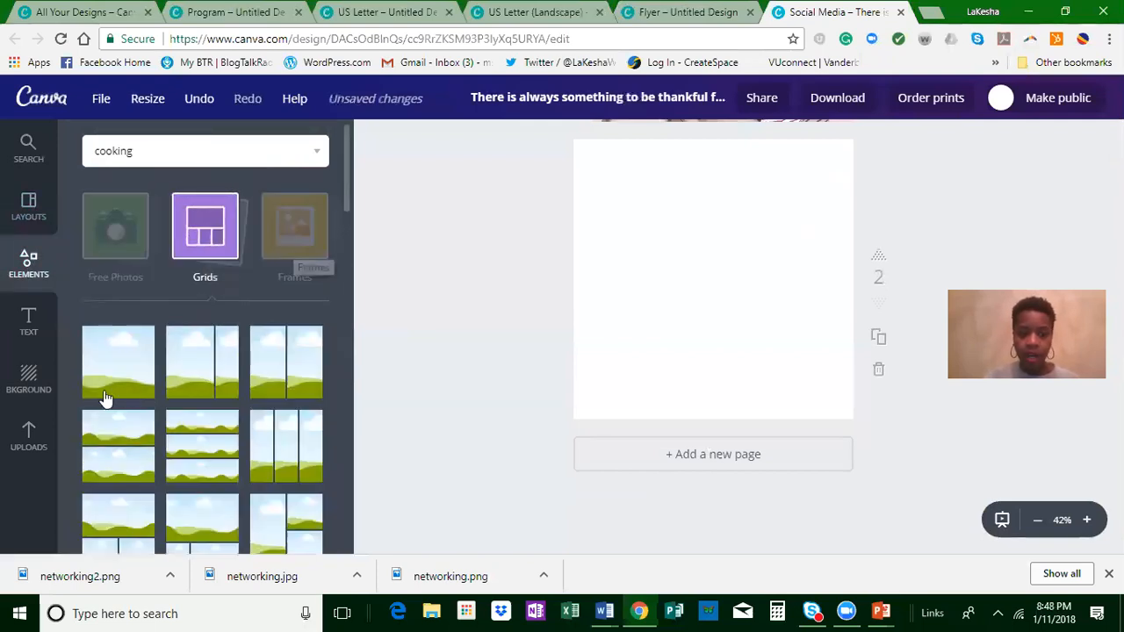
pyautogui.moveTo(202, 367); pyautogui.dragTo(713, 384)
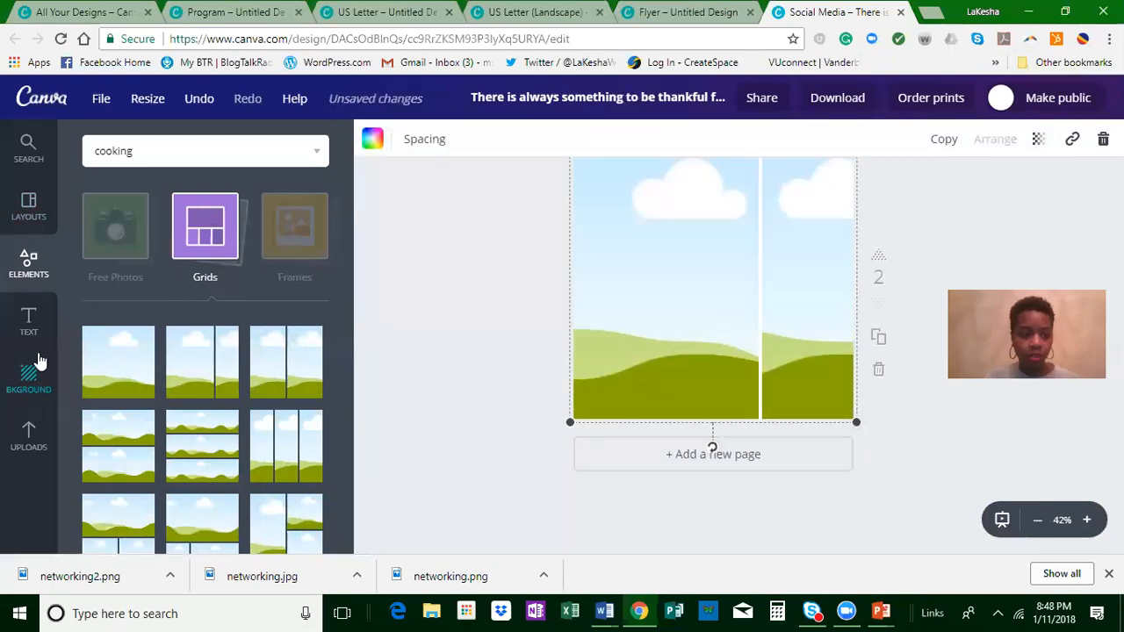
# Step: Fill the grid's narrow cell with the kitchen utensils photo from the "cooking" results and the wide cell with the uploaded portrait in a white top
pyautogui.click(155, 154)
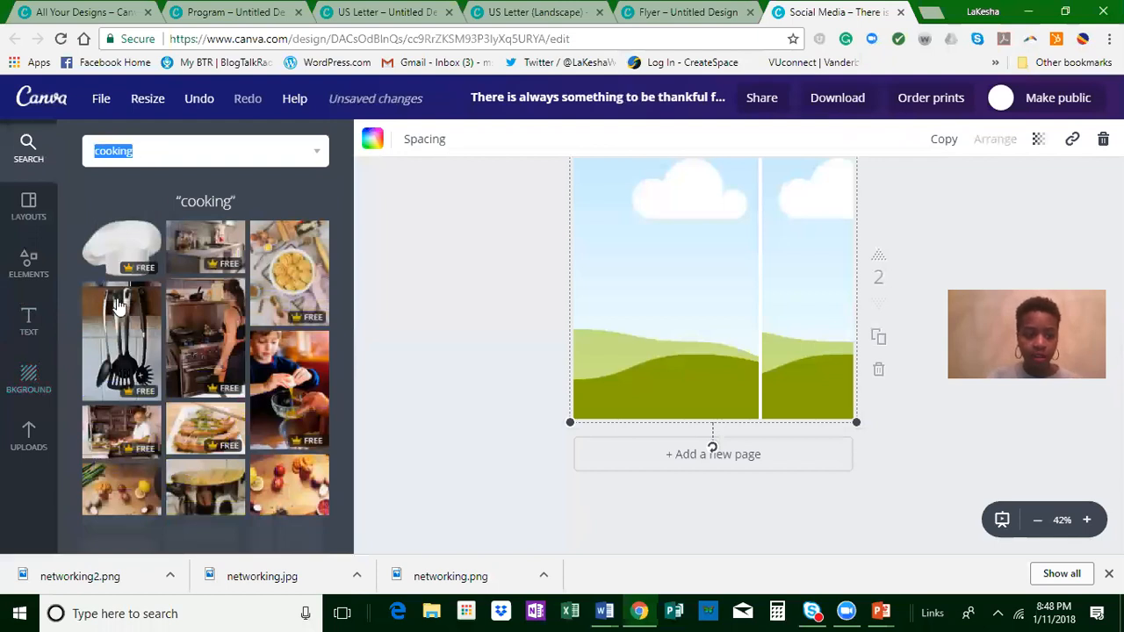
pyautogui.moveTo(114, 387); pyautogui.dragTo(778, 306)
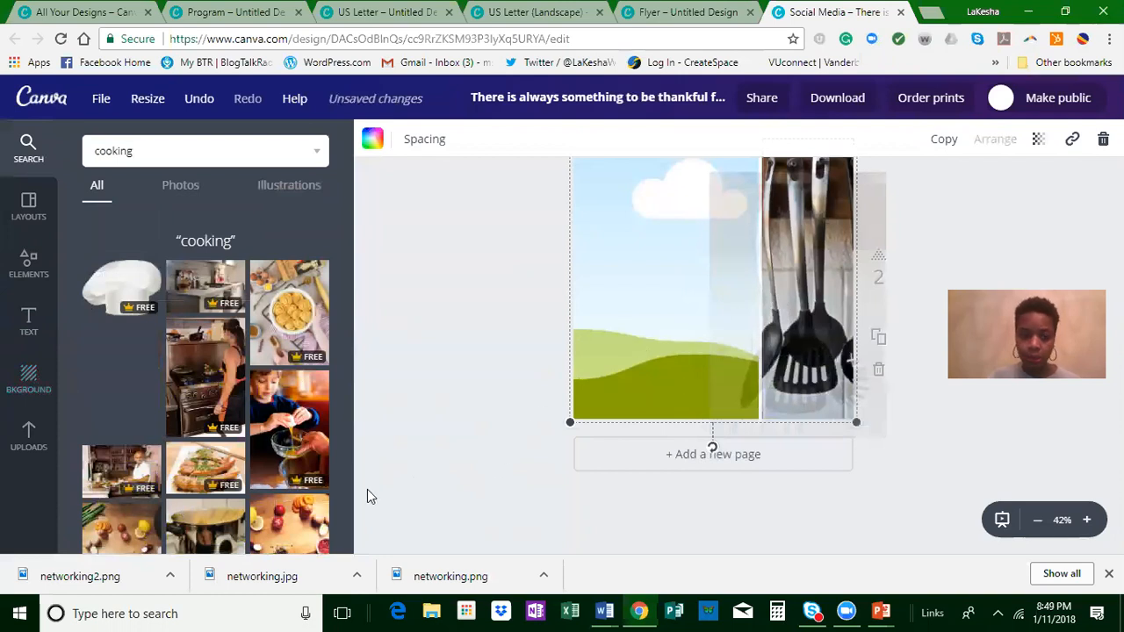
pyautogui.scroll(-1, 193, 461)
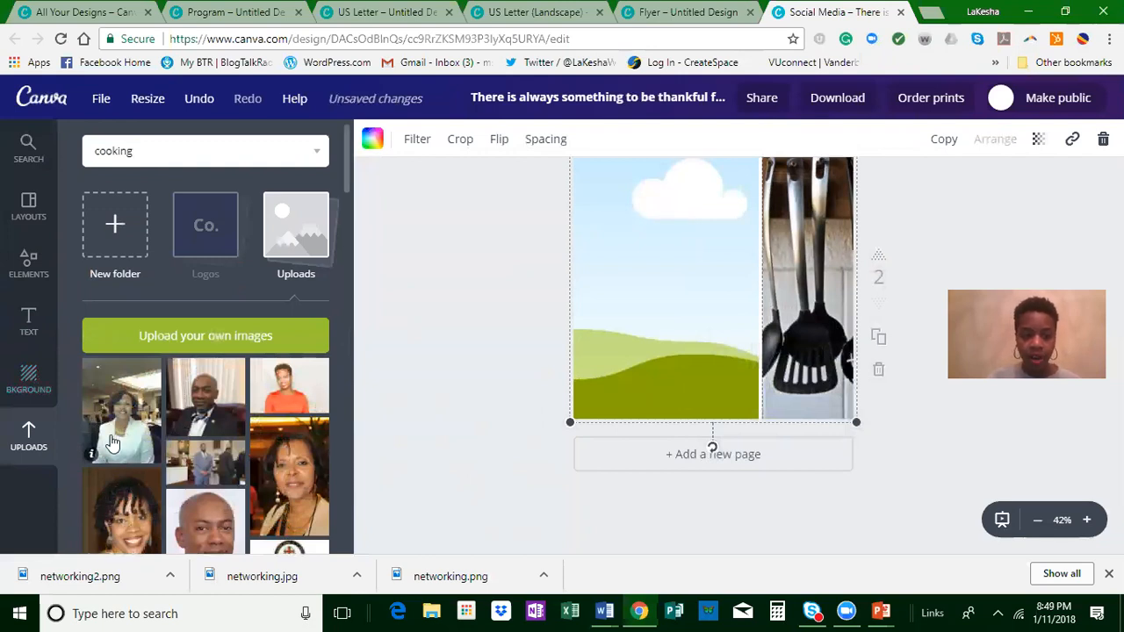
pyautogui.scroll(-4, 109, 445)
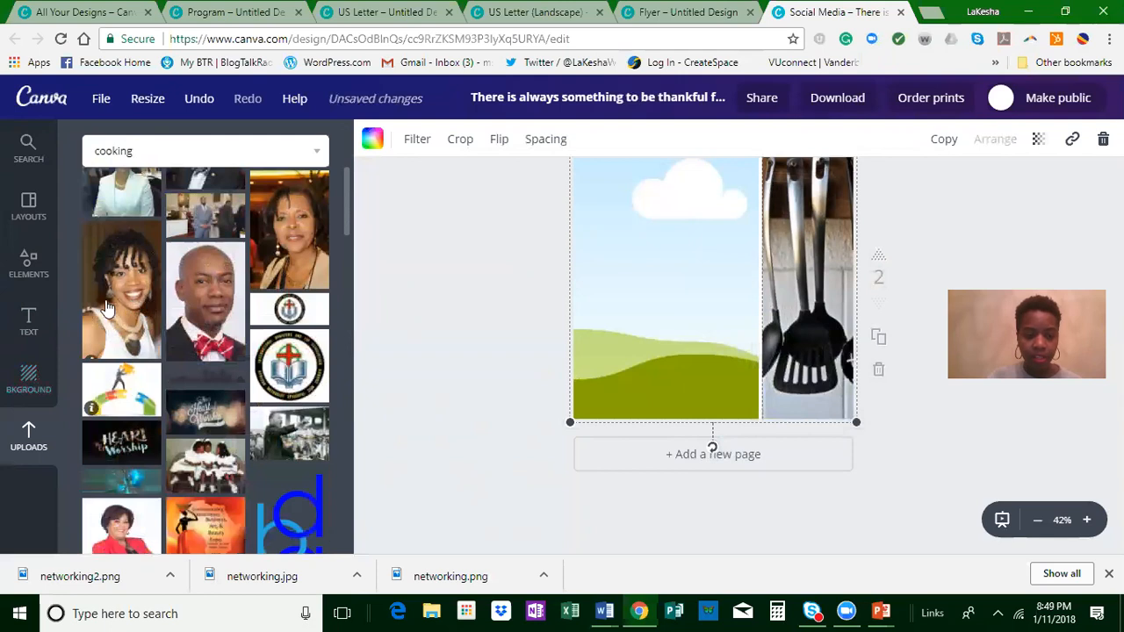
pyautogui.moveTo(110, 307); pyautogui.dragTo(646, 307)
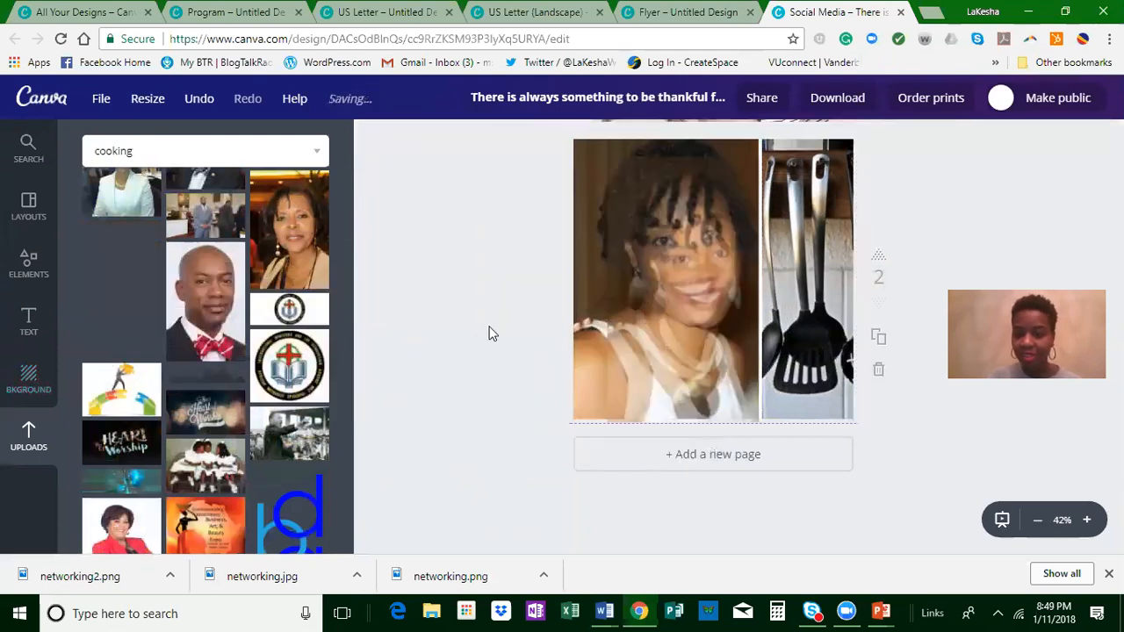
pyautogui.click(467, 342)
pyautogui.scroll(2, 462, 378)
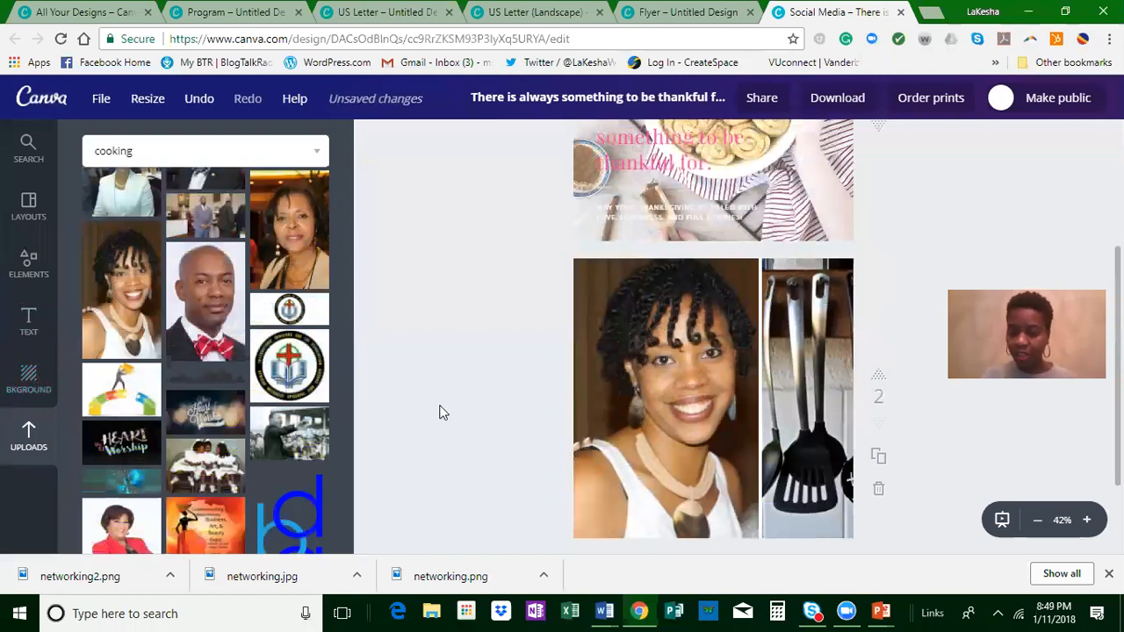
pyautogui.scroll(-1, 621, 420)
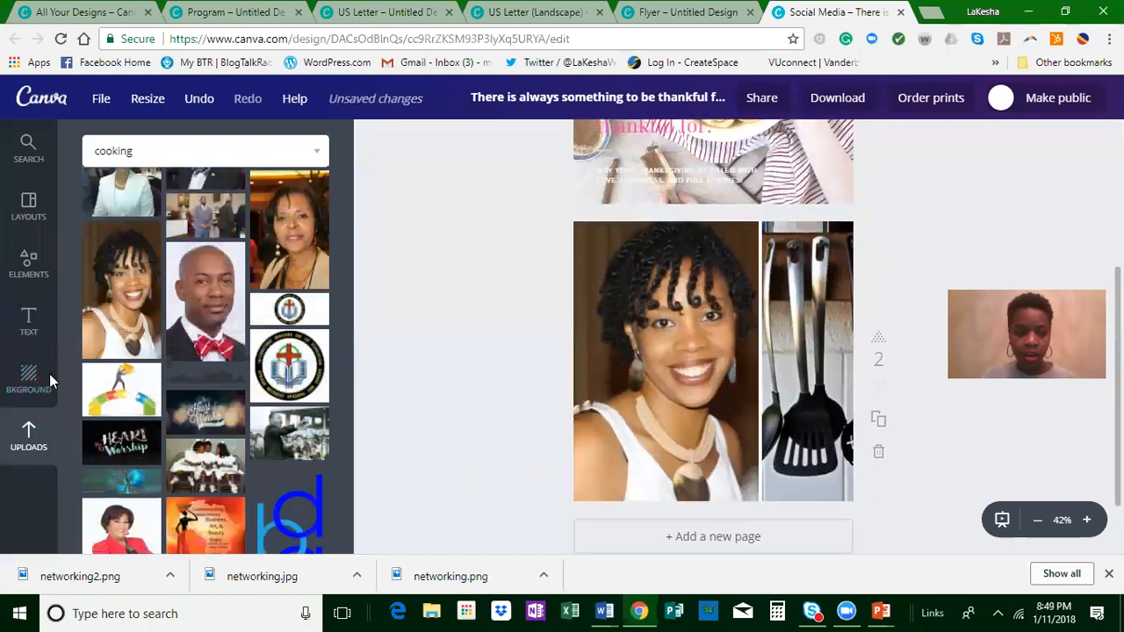
# Step: Add a subheading text to the second page and place it over the necklace in the portrait photo
pyautogui.click(28, 320)
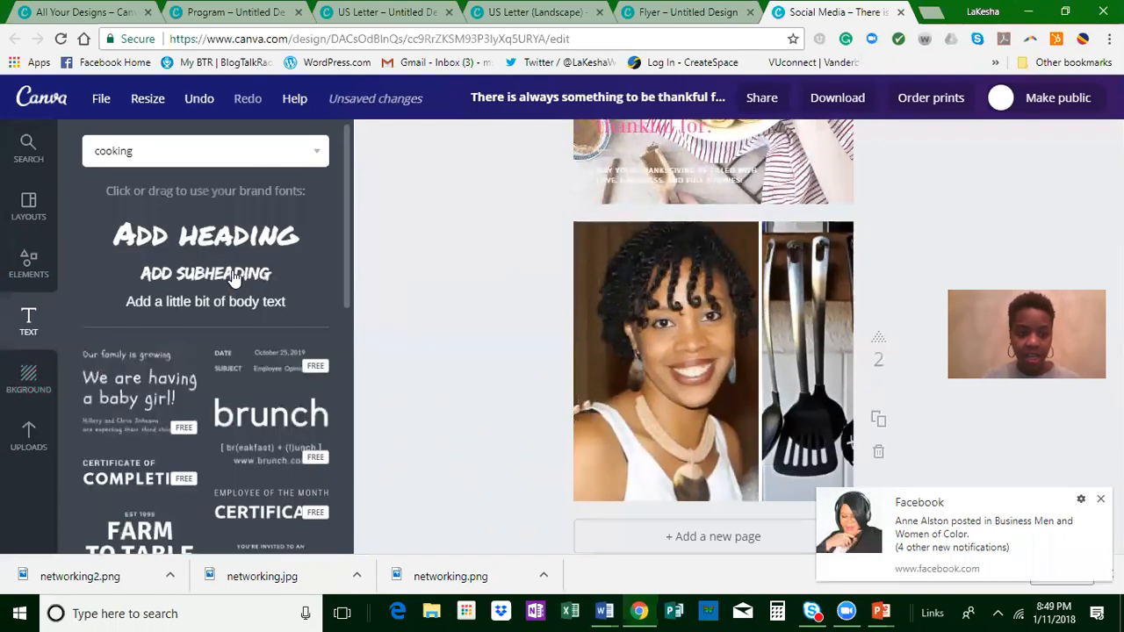
pyautogui.click(720, 363)
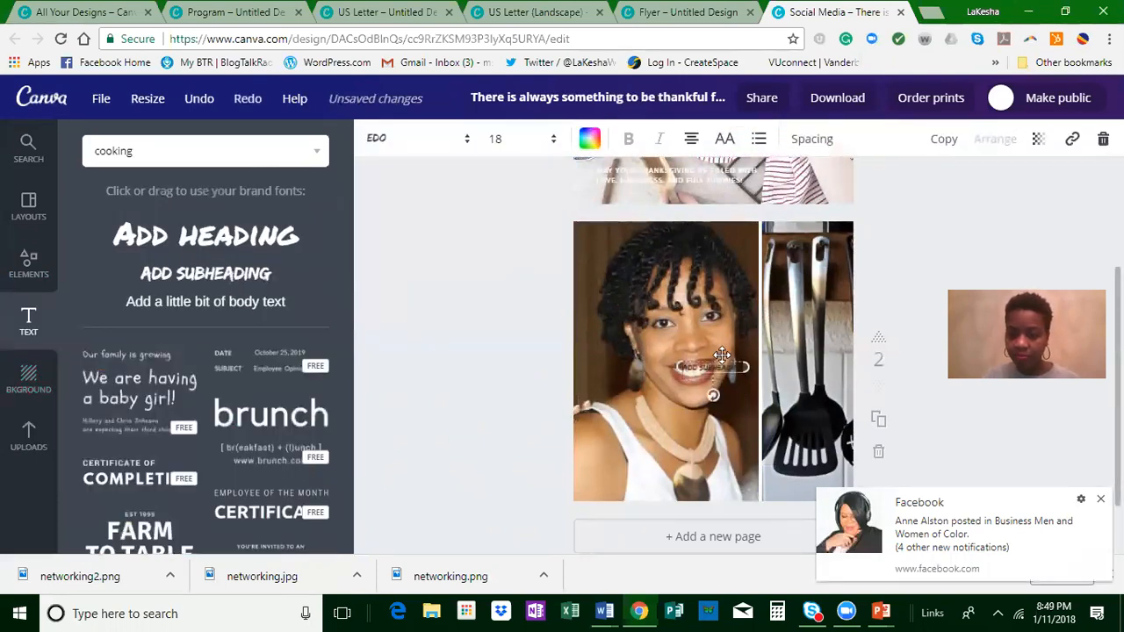
pyautogui.moveTo(707, 368); pyautogui.dragTo(664, 445)
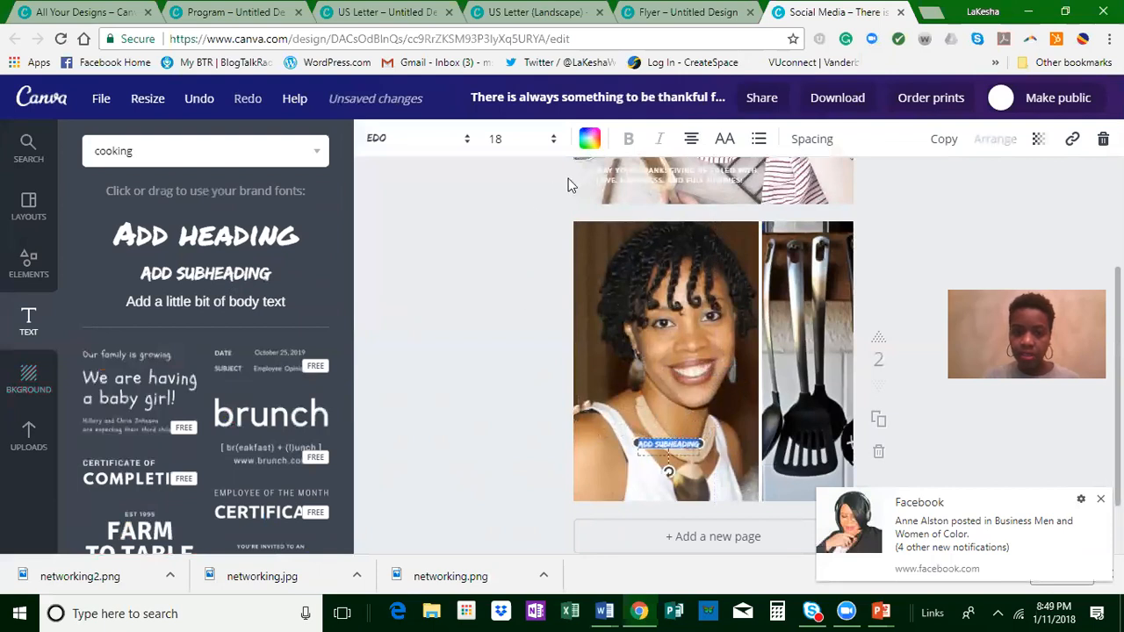
# Step: Set the subheading's color to the navy blue paired with yellow in the brand palettes and its size to 28, and widen its text box
pyautogui.click(589, 141)
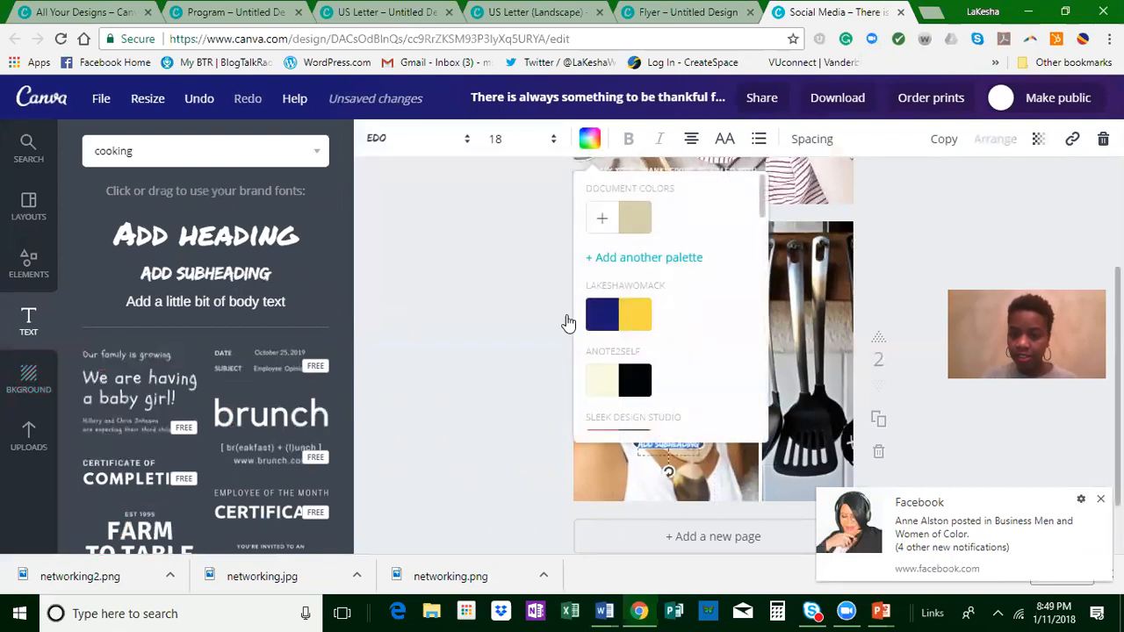
pyautogui.click(602, 313)
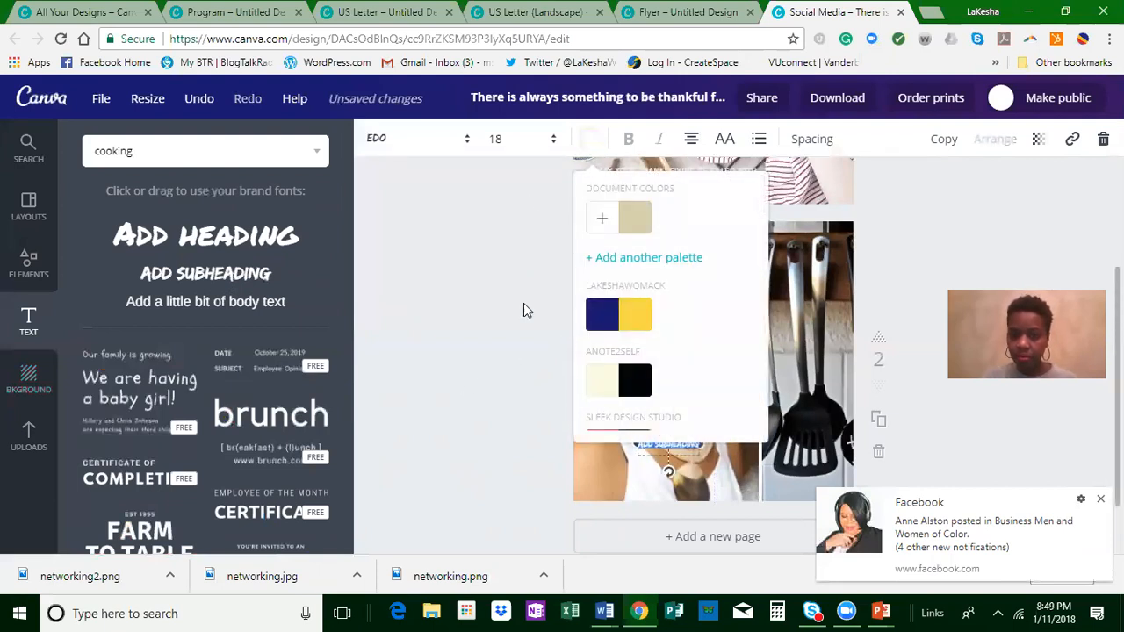
pyautogui.click(500, 140)
pyautogui.click(499, 399)
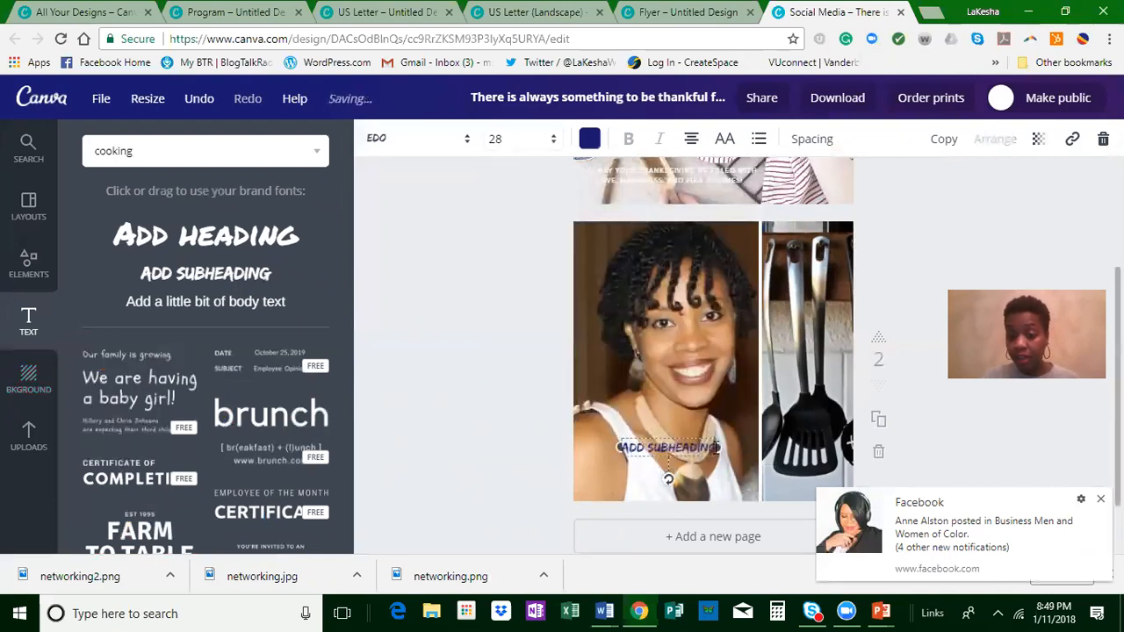
pyautogui.moveTo(718, 448); pyautogui.dragTo(776, 448)
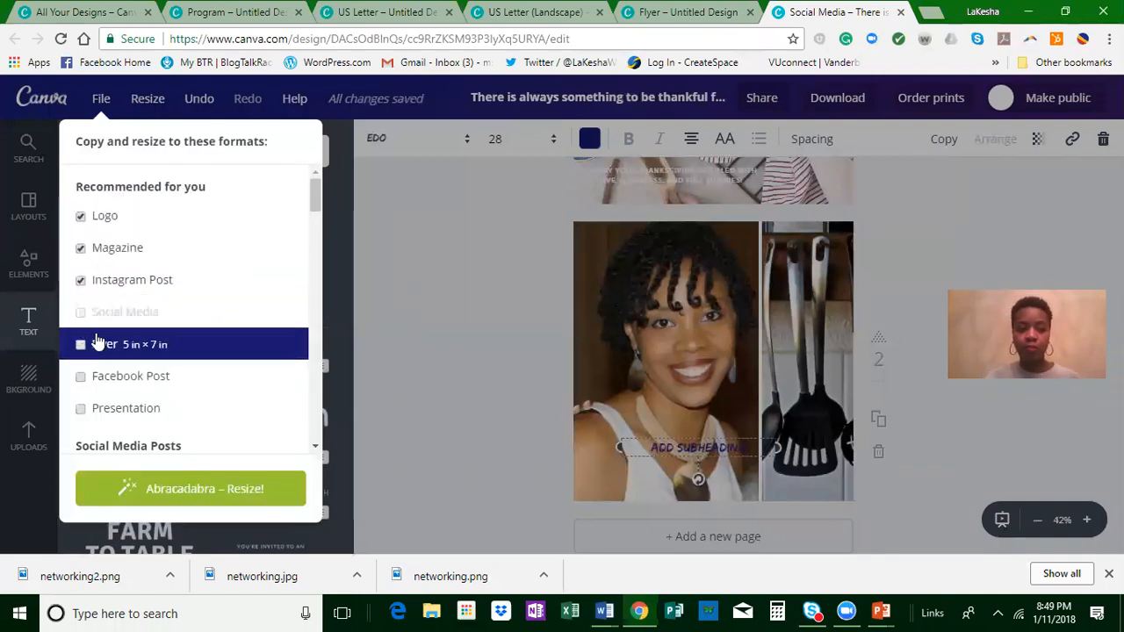
# Step: Examine the formats the Social Media design can be copied and resized to, without resizing it
pyautogui.scroll(-4, 211, 289)
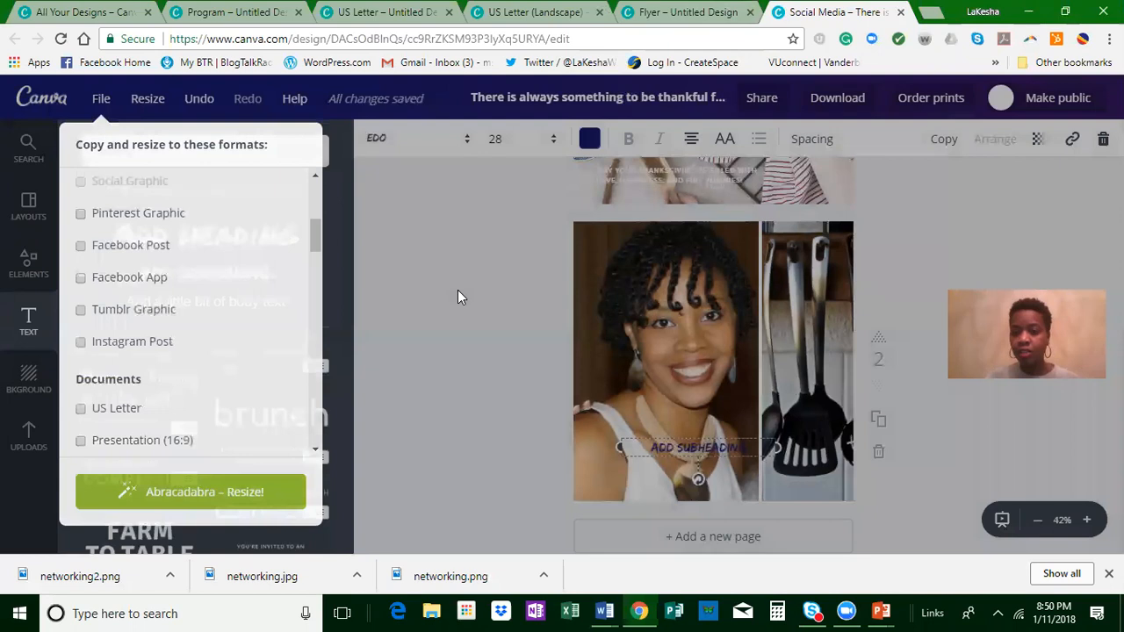
pyautogui.click(458, 290)
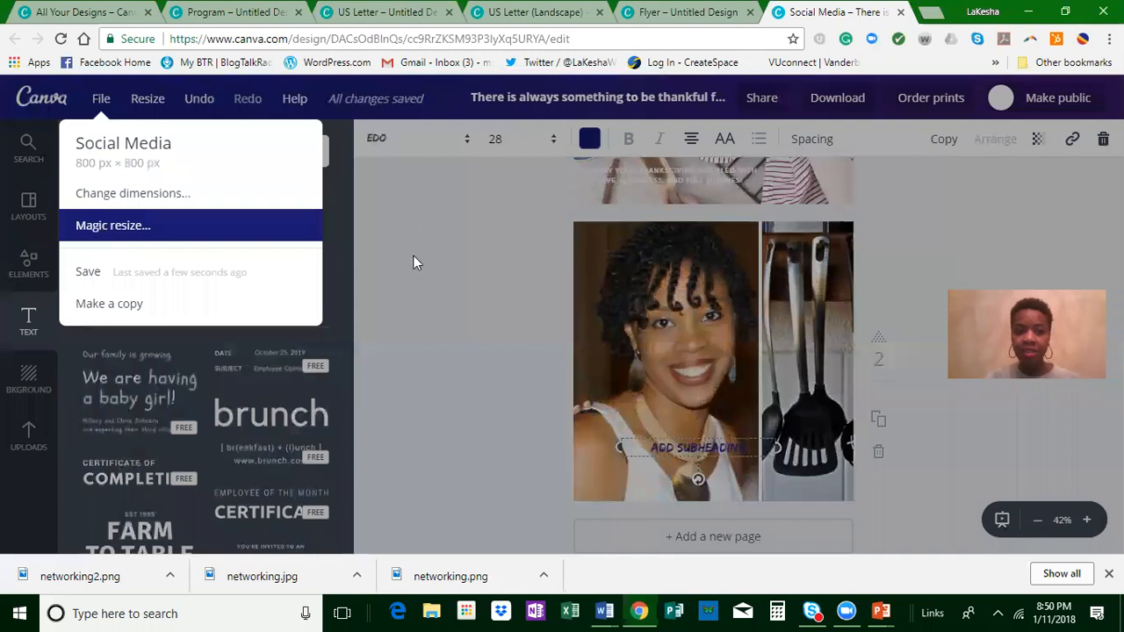
pyautogui.click(416, 262)
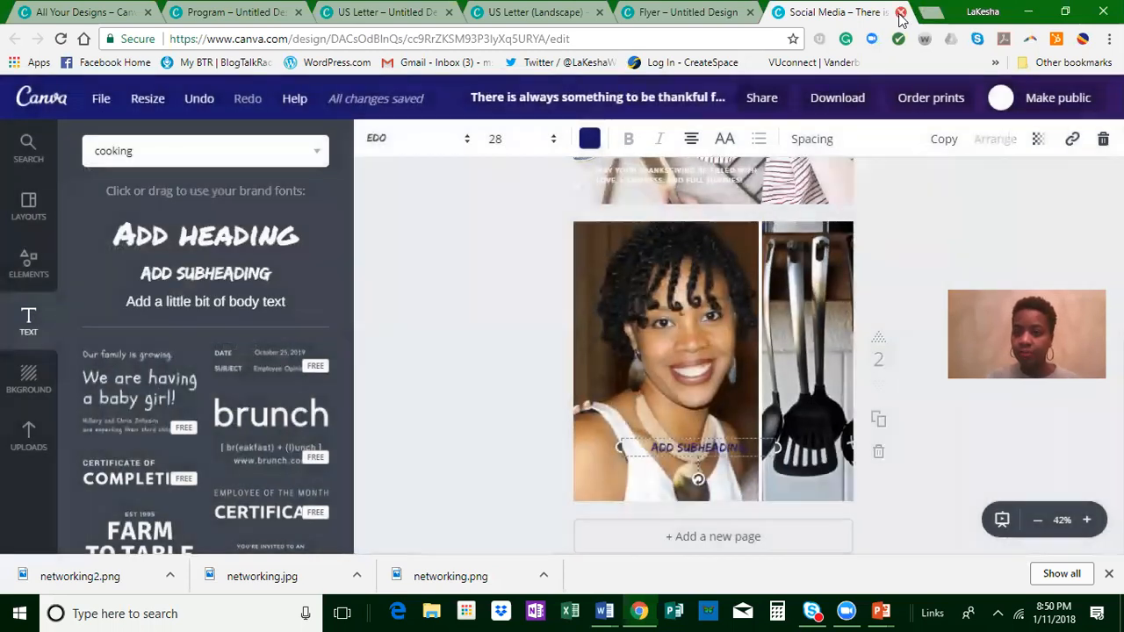
# Step: Close the Social Media design and look at the file options of the untitled Flyer design
pyautogui.hotkey('ctrl', 'w')
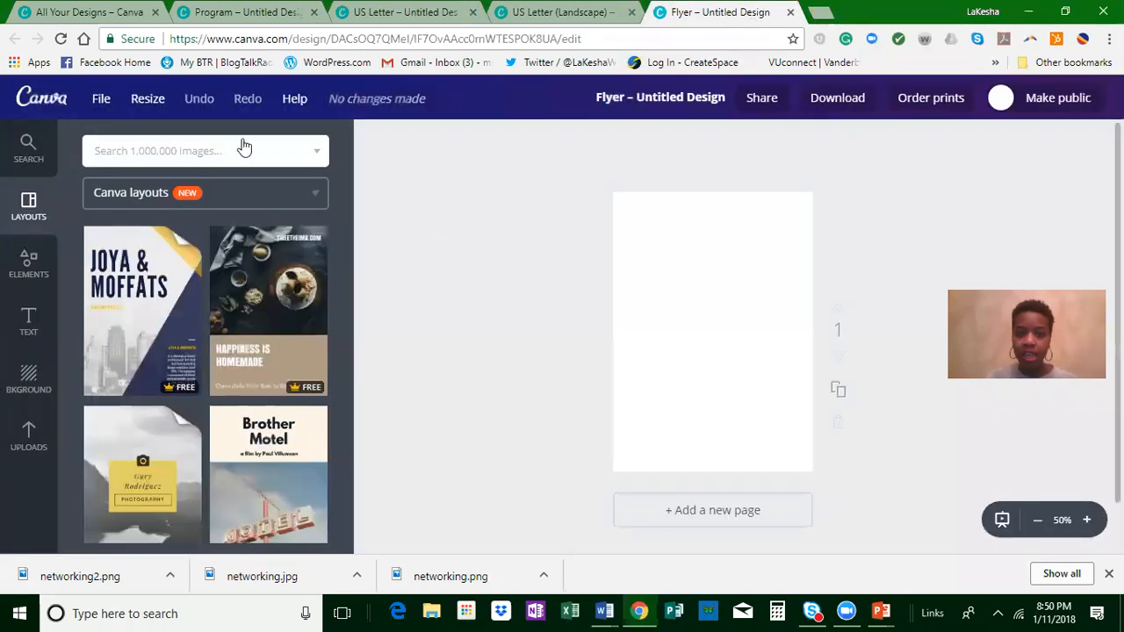
pyautogui.click(101, 102)
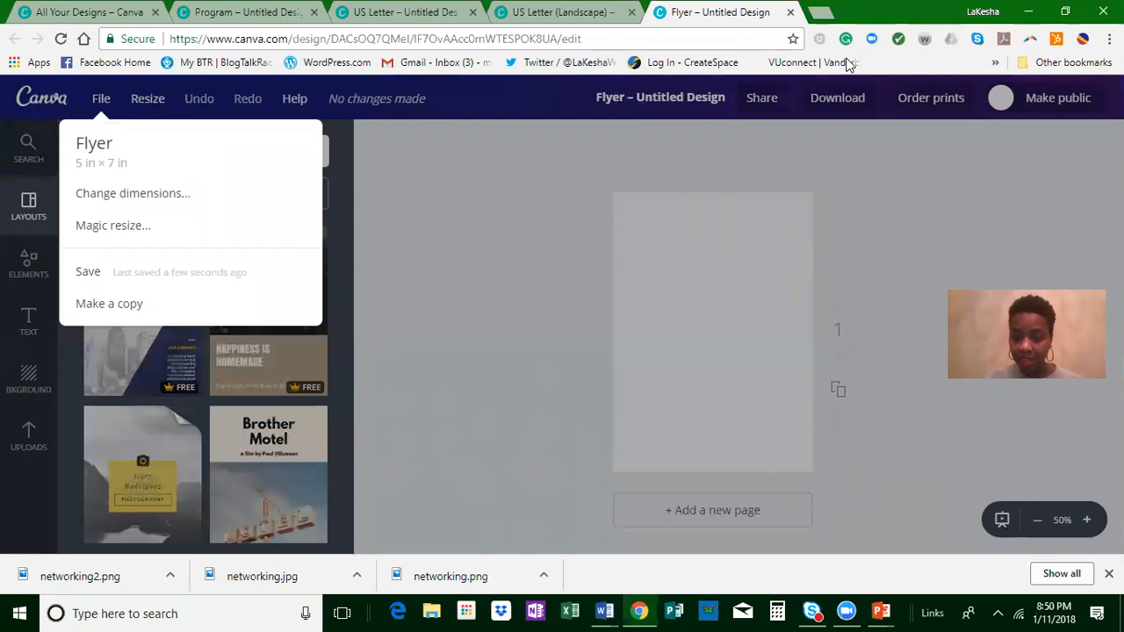
pyautogui.click(491, 376)
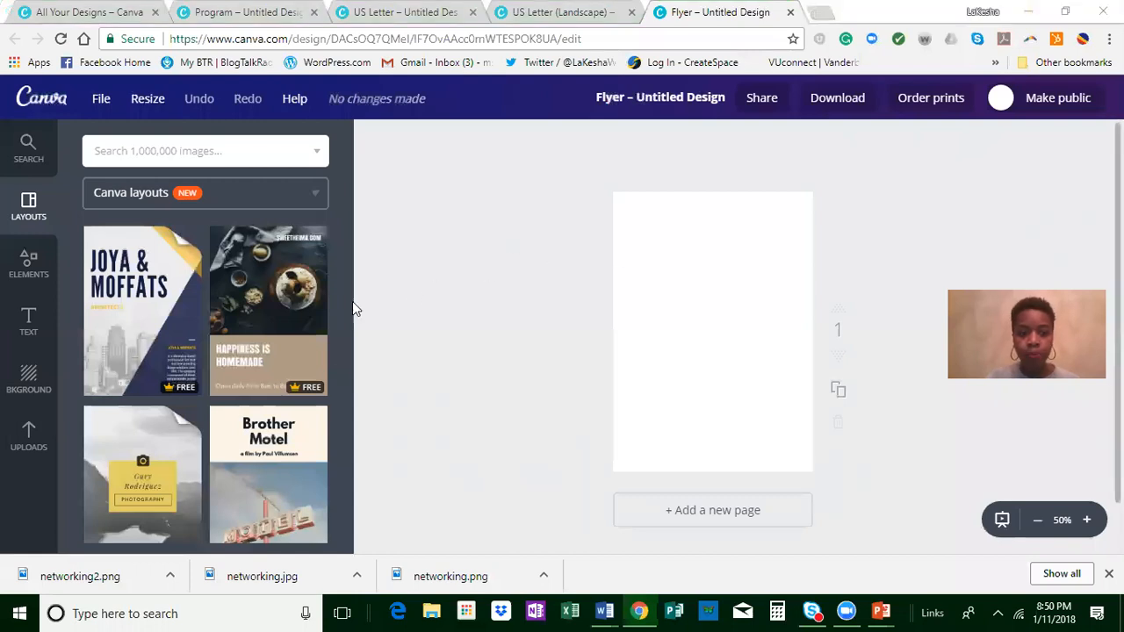
# Step: Browse the Canva flyer layouts and apply the front page of the Pink and Pale Yellow Craft and Art Raffle Flyer
pyautogui.scroll(-3, 194, 389)
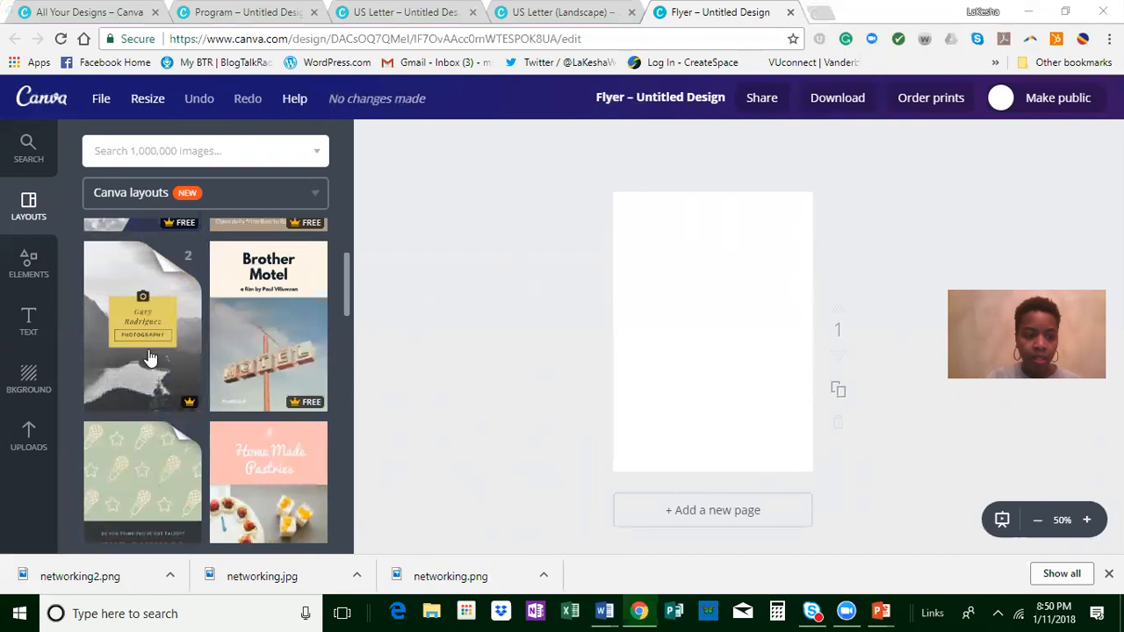
pyautogui.scroll(-1, 228, 404)
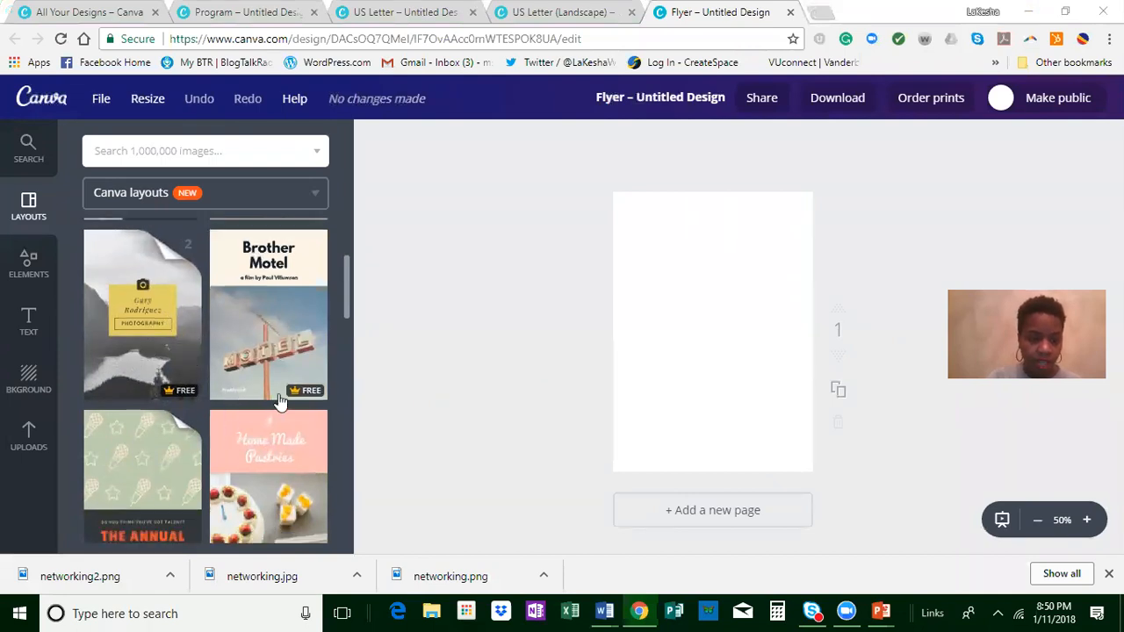
pyautogui.scroll(-6, 279, 401)
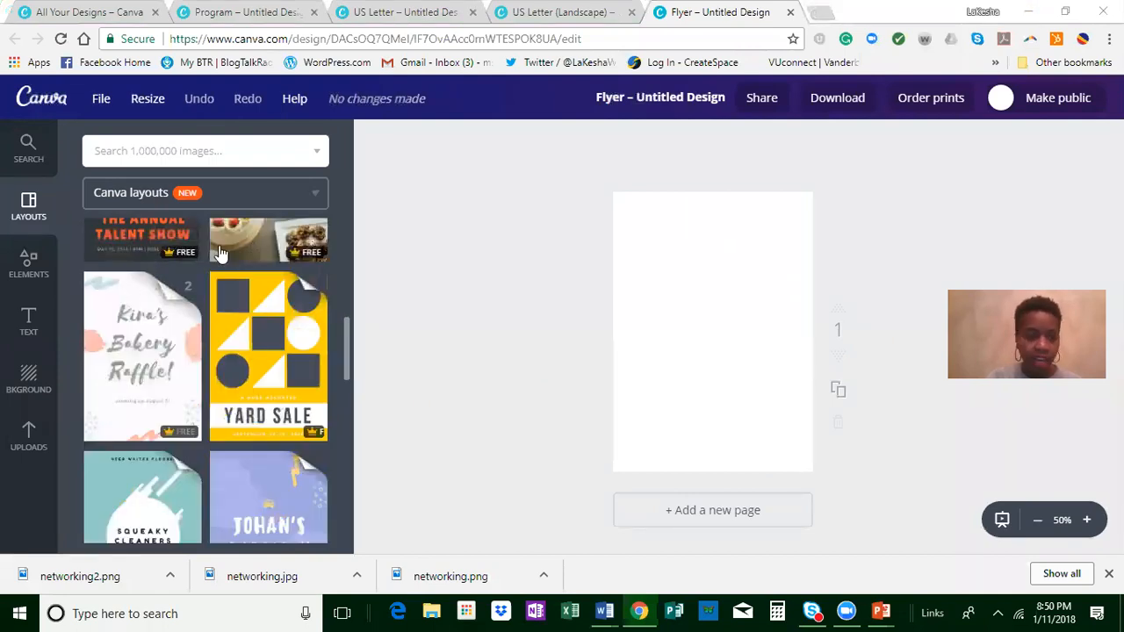
pyautogui.scroll(-3, 189, 340)
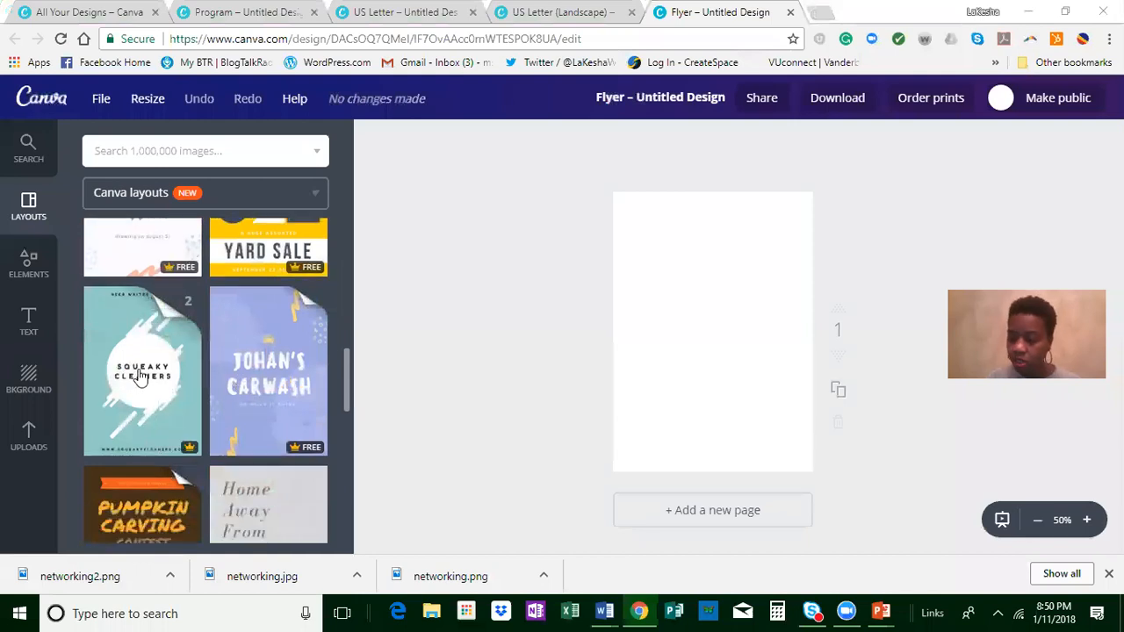
pyautogui.scroll(-6, 141, 376)
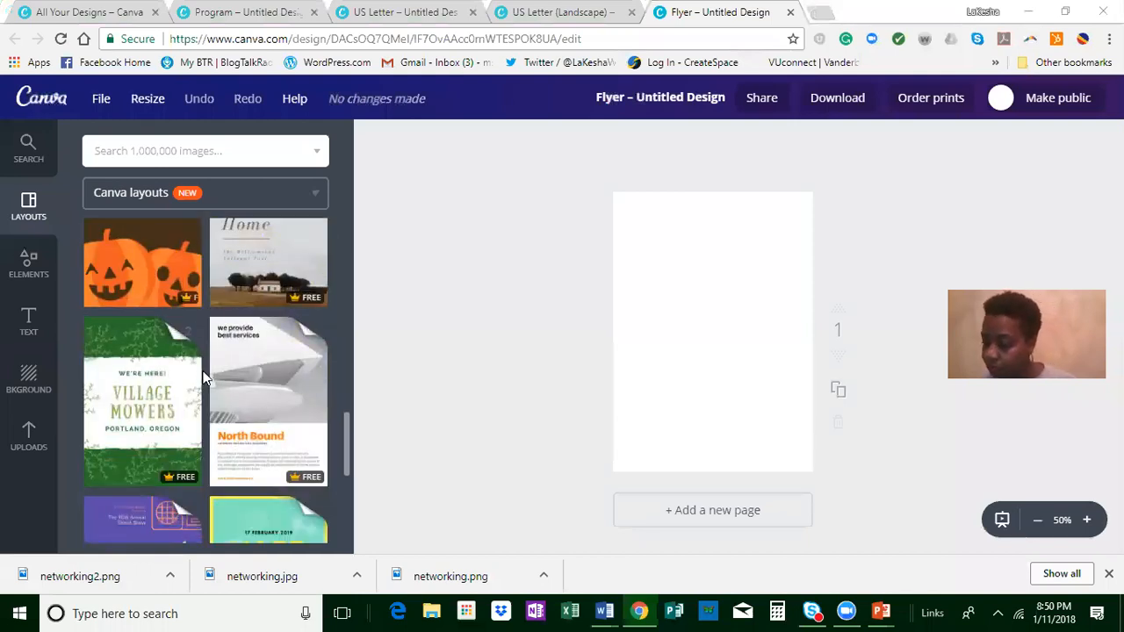
pyautogui.scroll(-2, 203, 378)
pyautogui.scroll(-2, 238, 364)
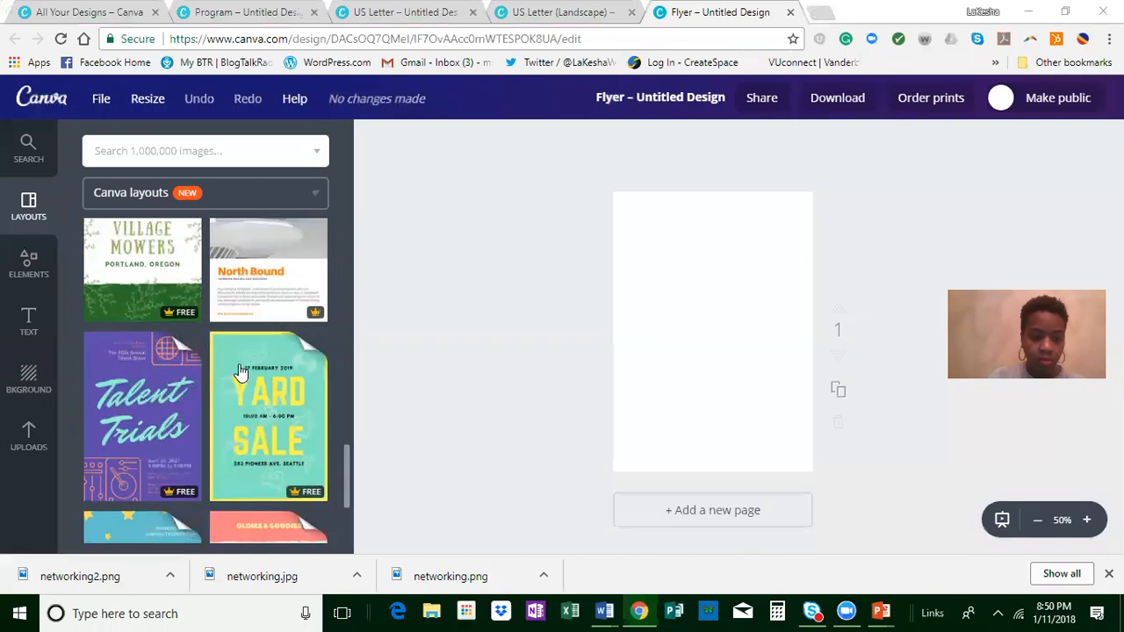
pyautogui.scroll(-2, 201, 479)
pyautogui.scroll(-3, 295, 356)
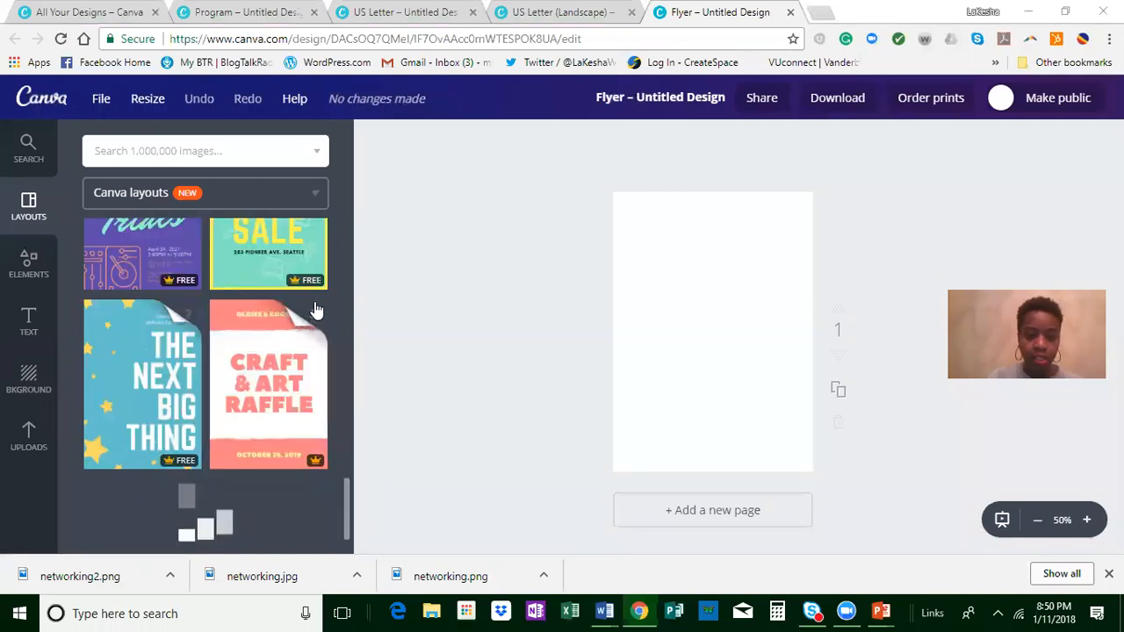
pyautogui.click(268, 421)
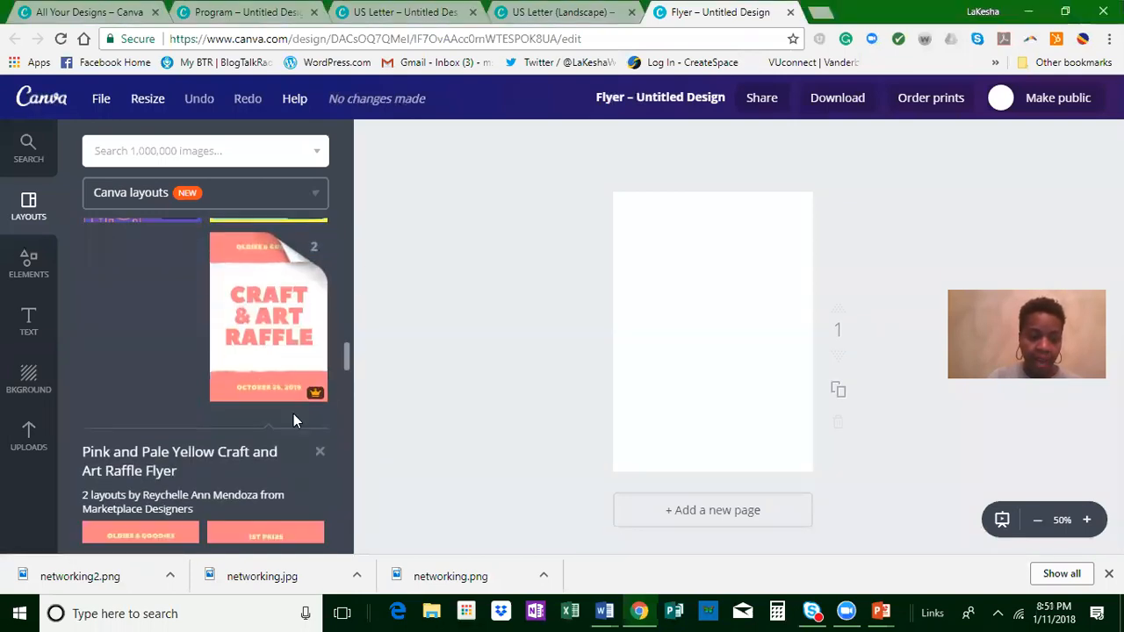
pyautogui.scroll(-1, 167, 456)
pyautogui.click(143, 370)
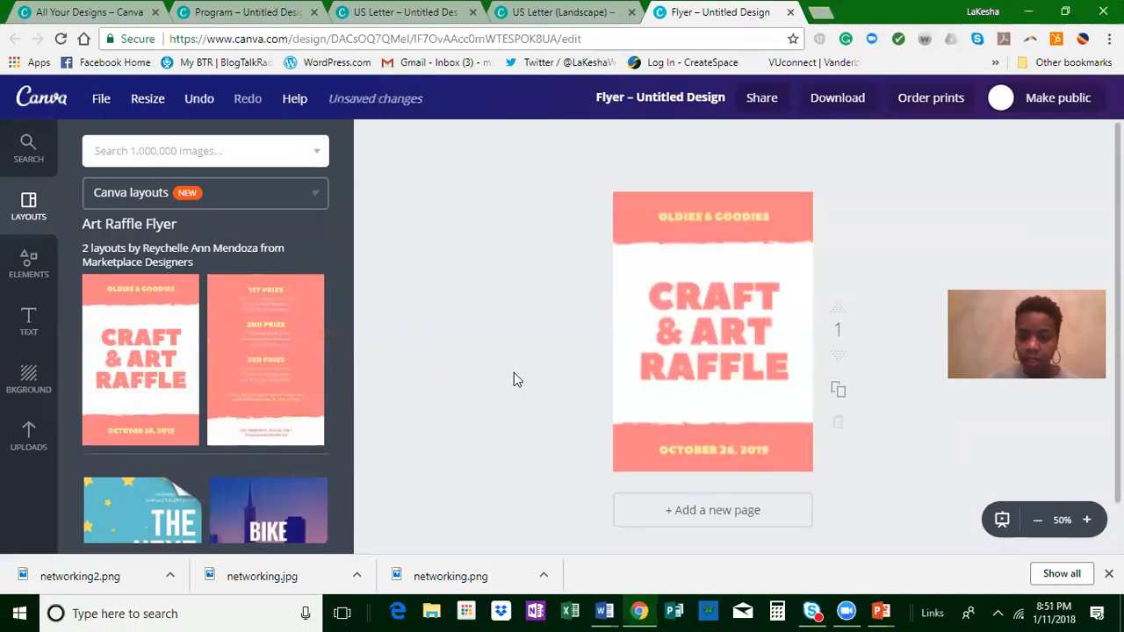
# Step: Add a second page to the flyer and apply the raffle layout's prize list page in place of the front page's content
pyautogui.click(641, 518)
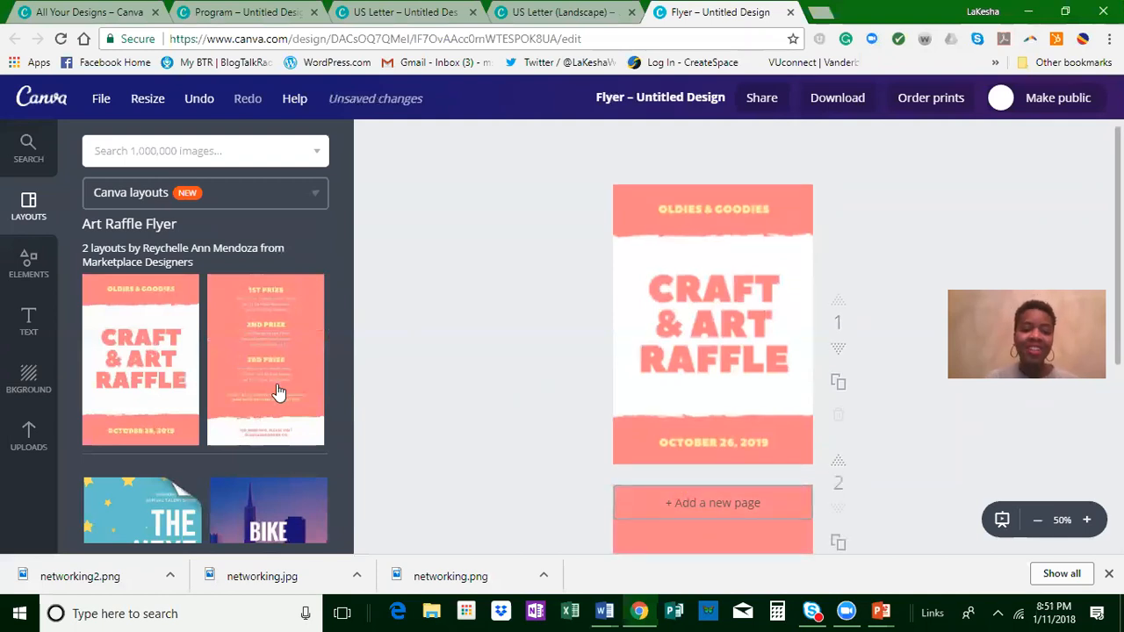
pyautogui.click(259, 355)
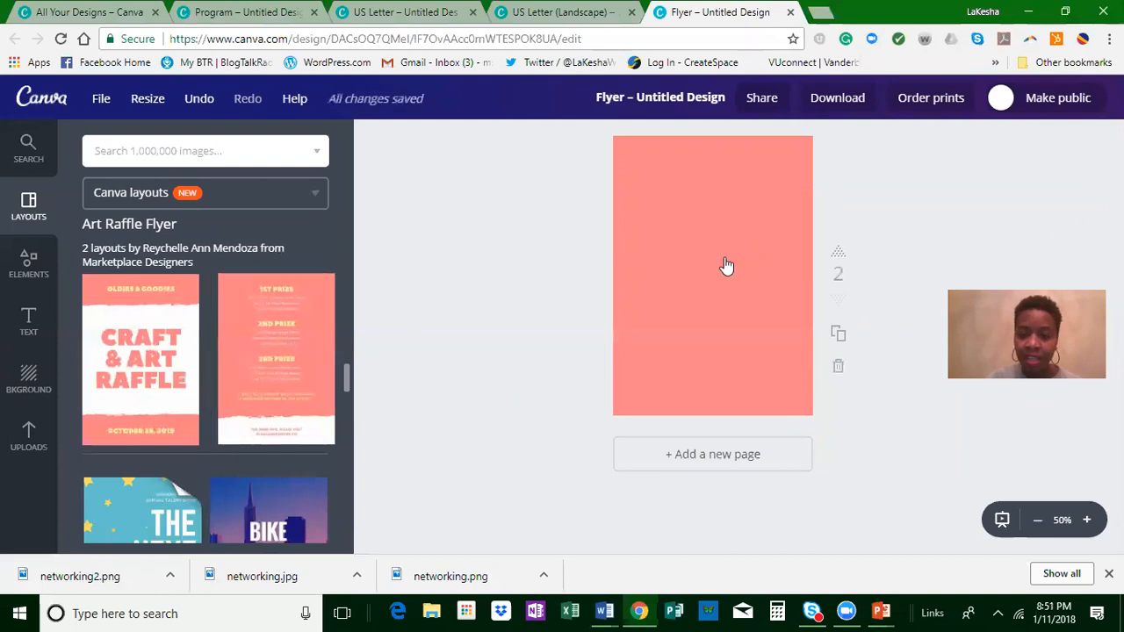
pyautogui.moveTo(211, 386); pyautogui.dragTo(567, 328)
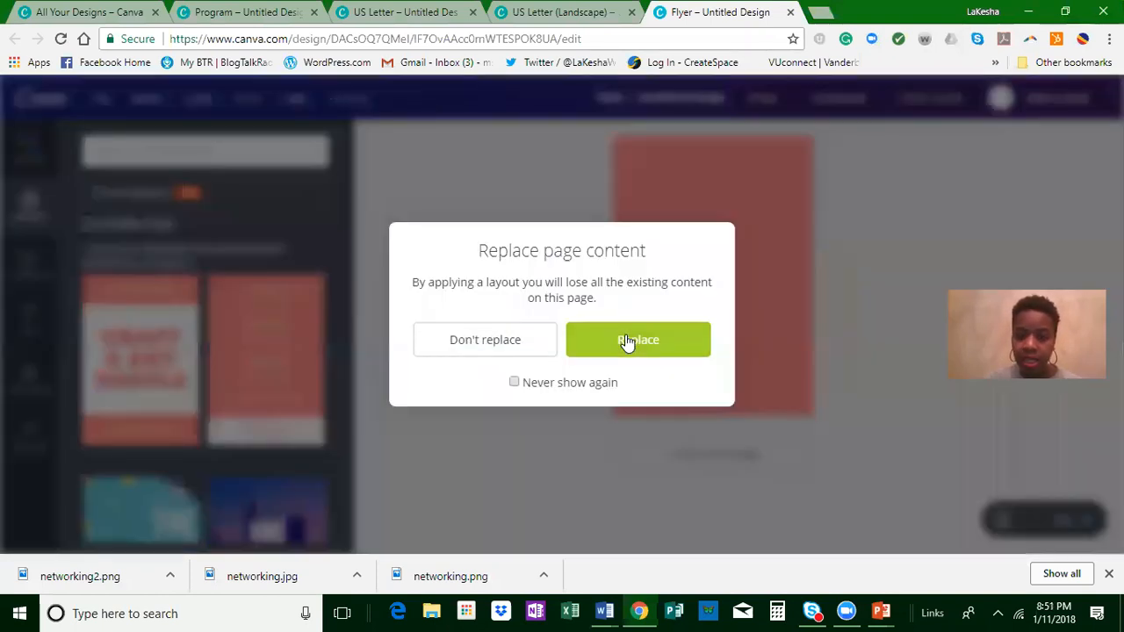
pyautogui.click(420, 413)
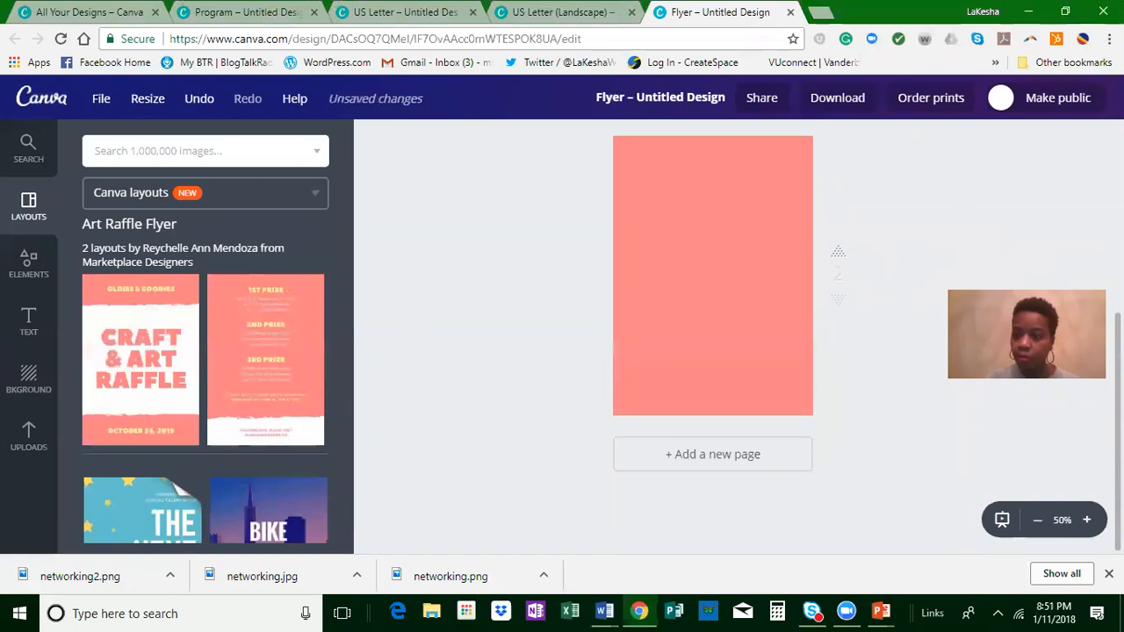
pyautogui.scroll(4, 846, 296)
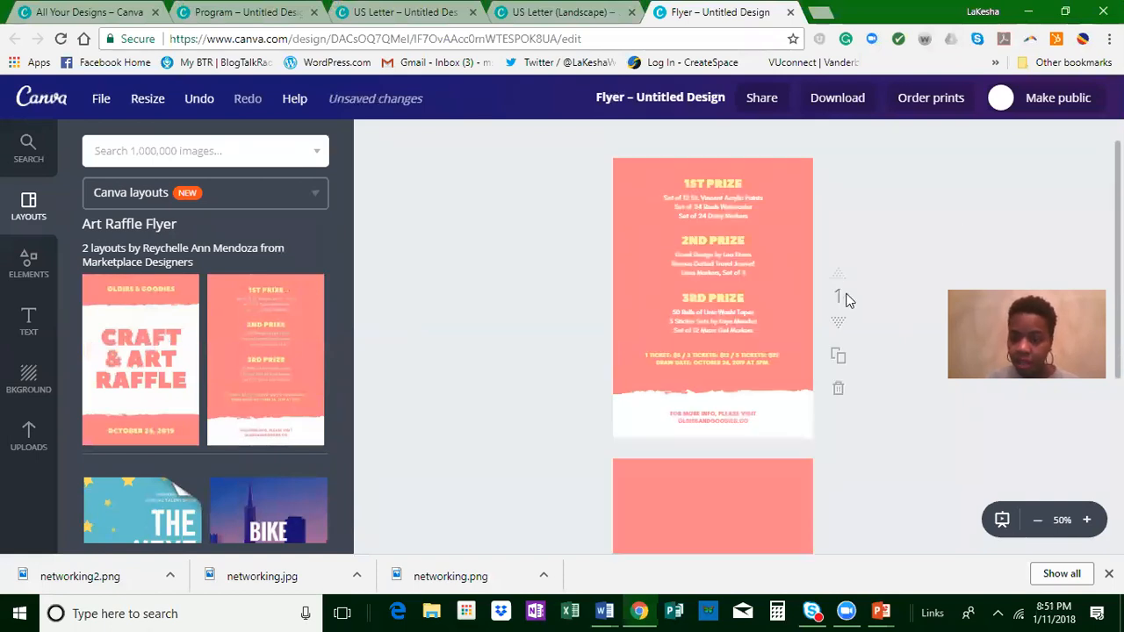
pyautogui.scroll(-2, 846, 296)
pyautogui.scroll(3, 848, 303)
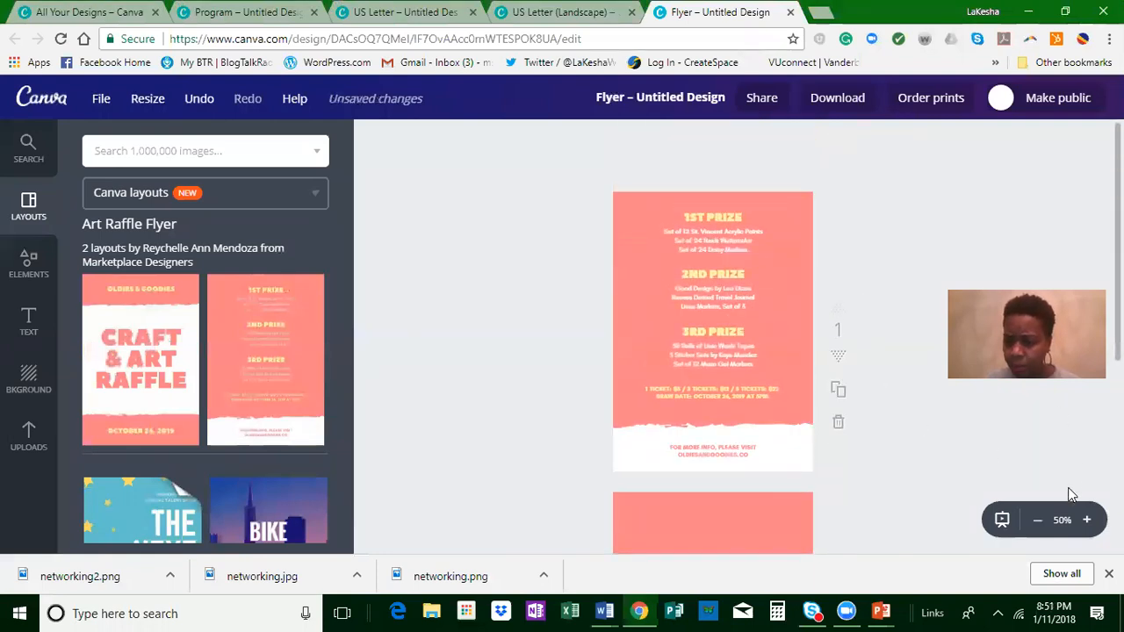
# Step: Inspect the prize list text up close and open the 1st Prize heading for editing without changing it
pyautogui.click(1088, 520)
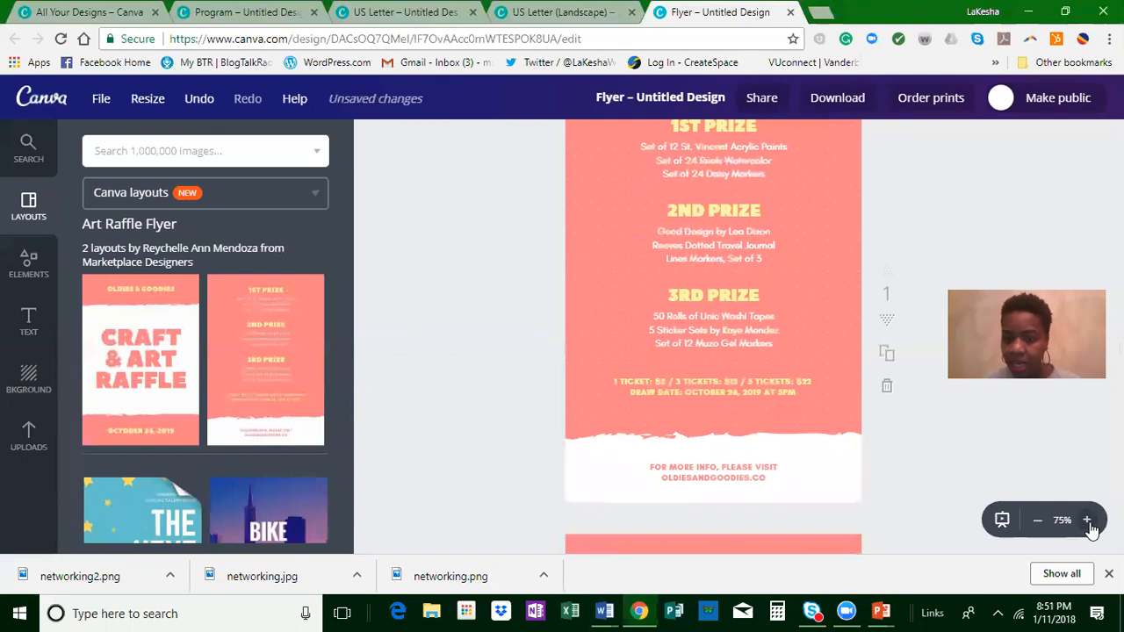
pyautogui.click(1088, 520)
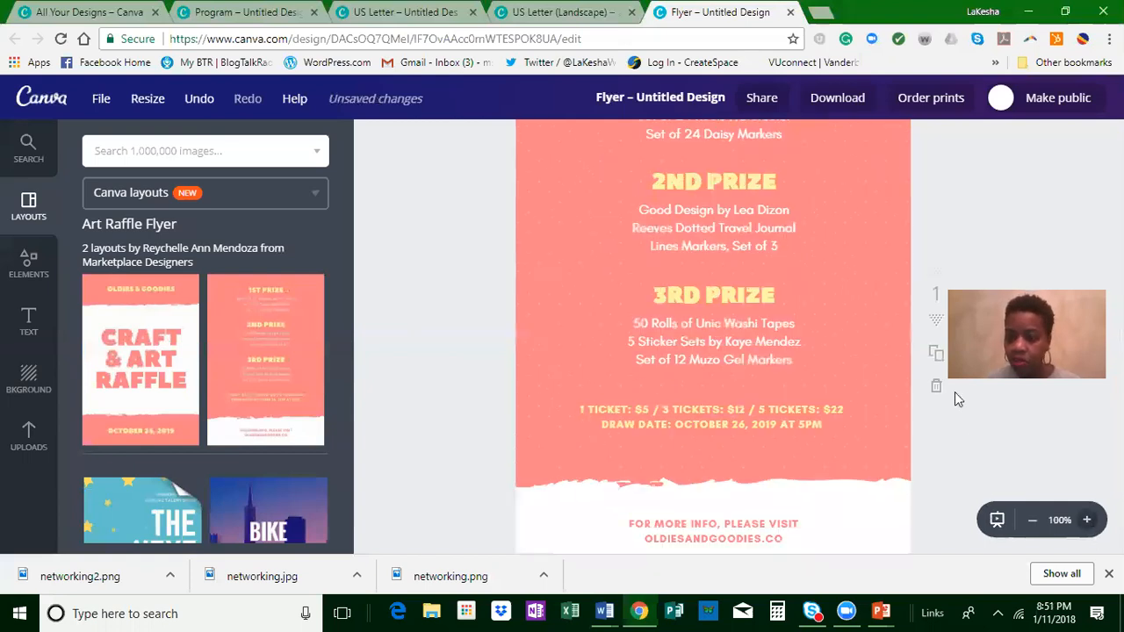
pyautogui.scroll(2, 955, 392)
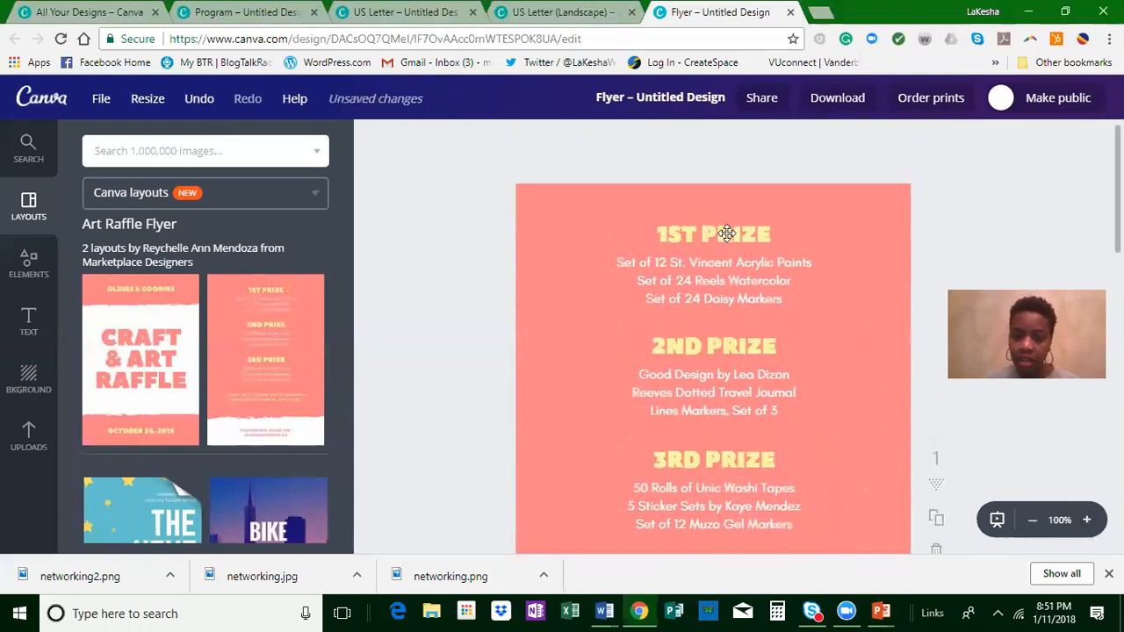
pyautogui.click(728, 230)
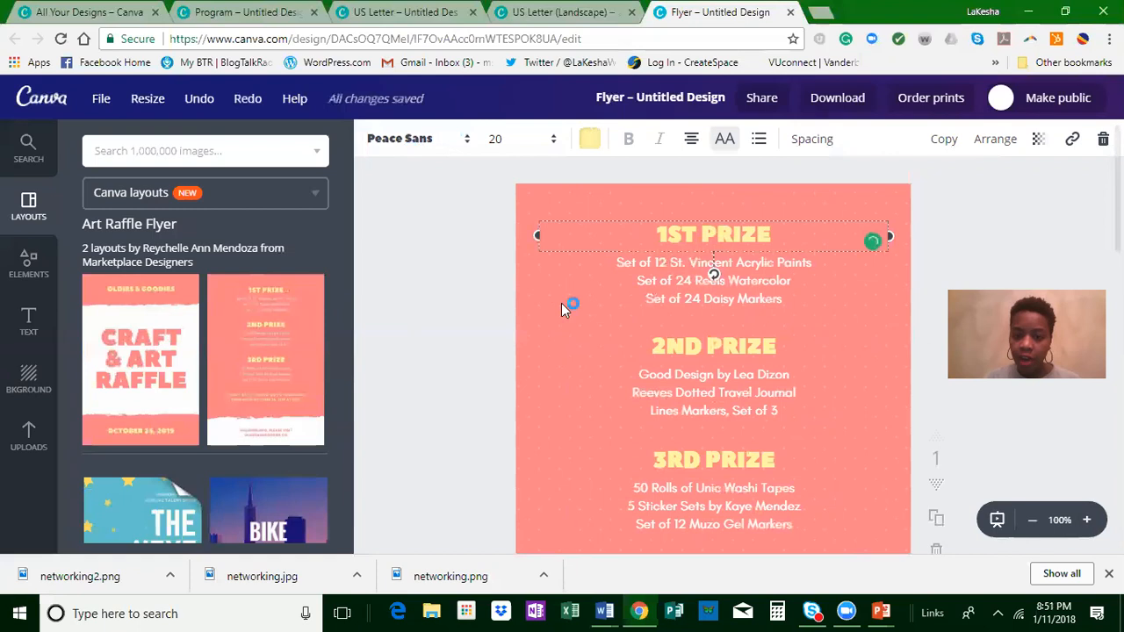
pyautogui.click(529, 343)
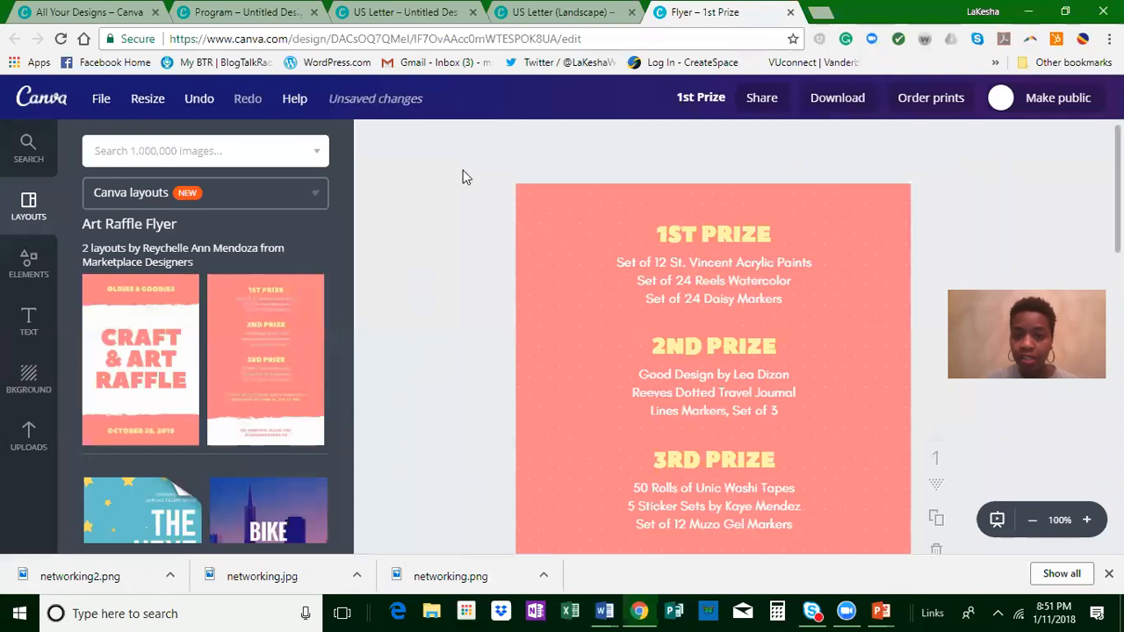
# Step: Close the Flyer design and apply the Certificate of Achievement layout with the ribbon to the US Letter (Landscape) design
pyautogui.click(790, 12)
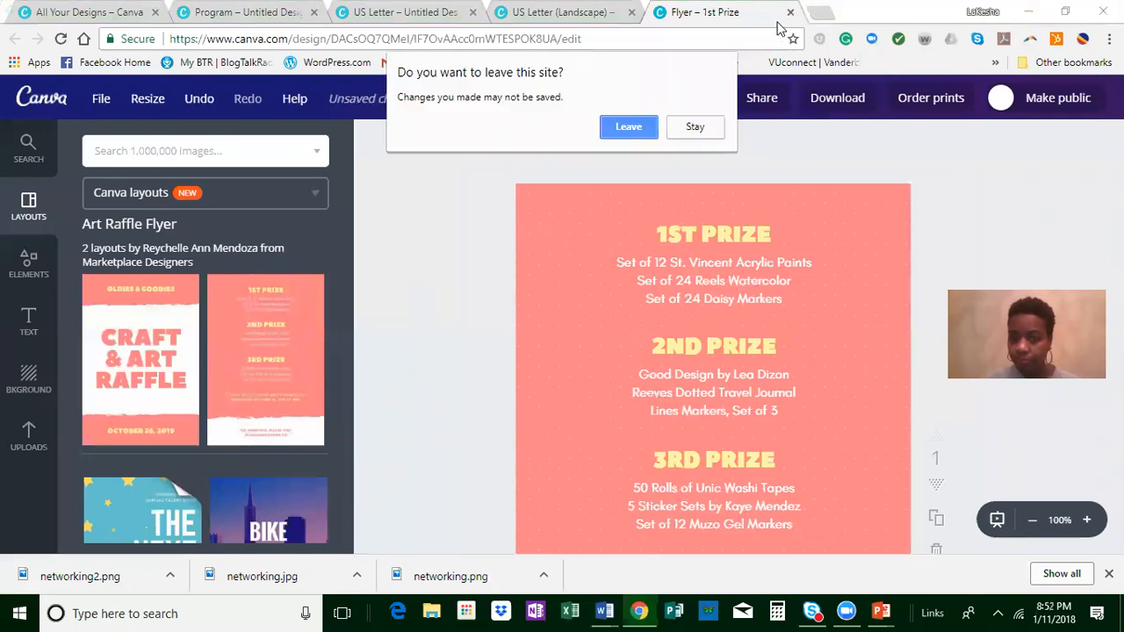
pyautogui.click(625, 127)
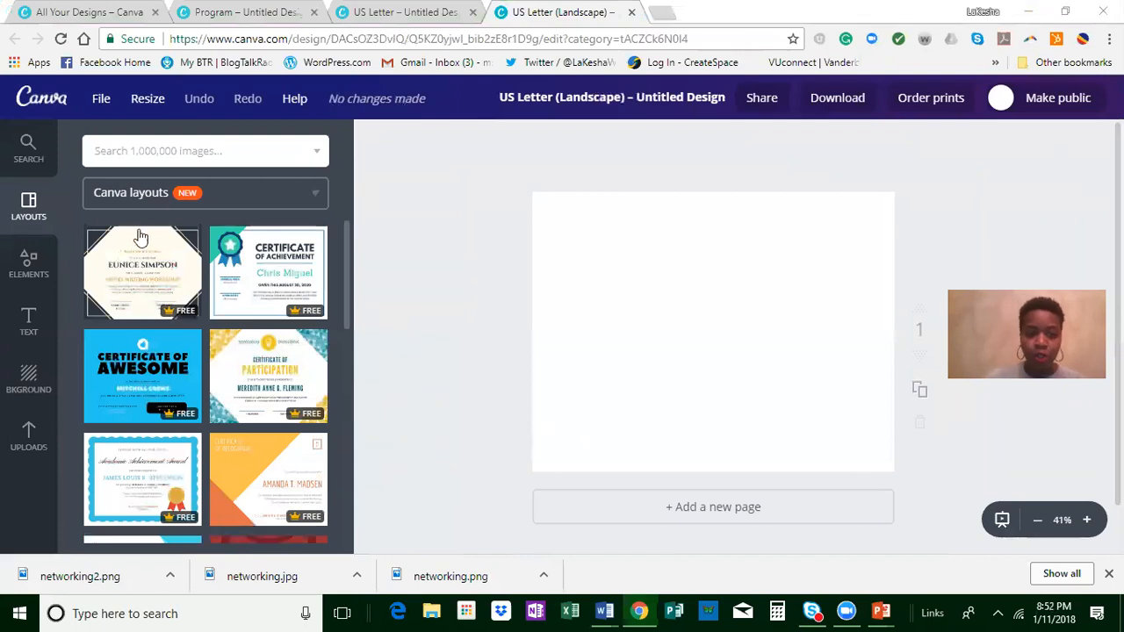
pyautogui.click(264, 275)
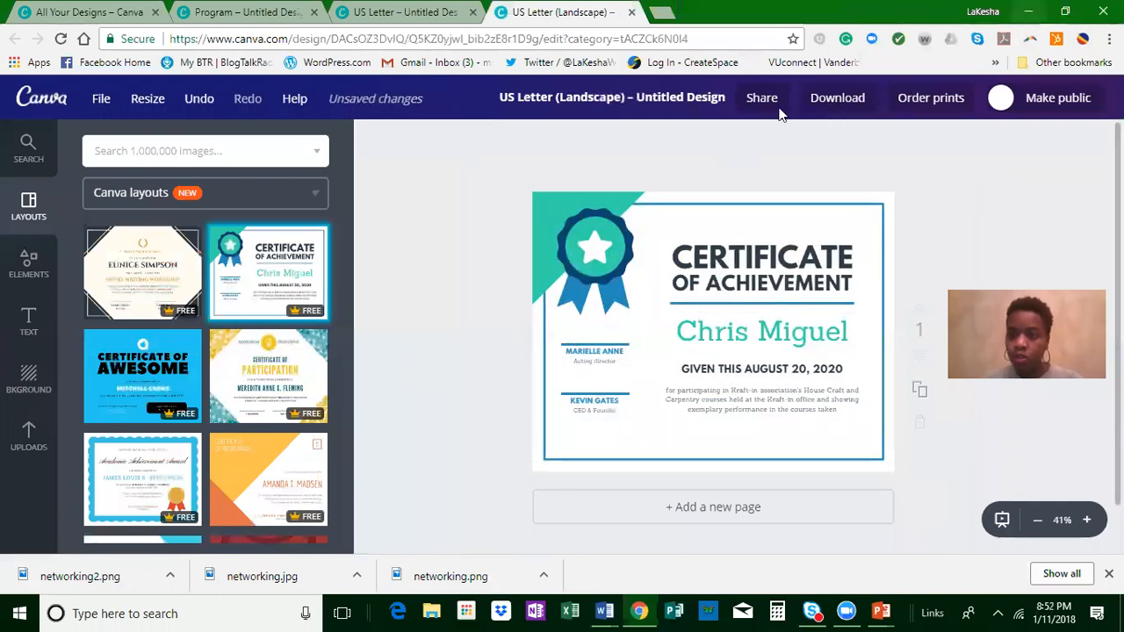
# Step: Look at the certificate's download file types and duplicate the certificate page
pyautogui.click(837, 98)
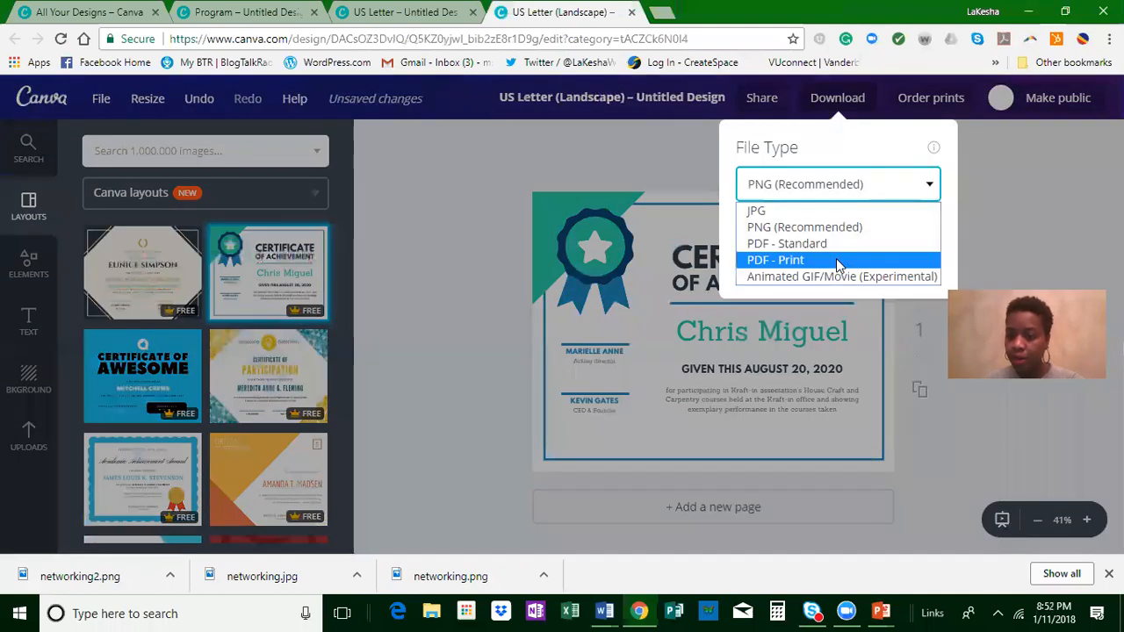
pyautogui.click(458, 303)
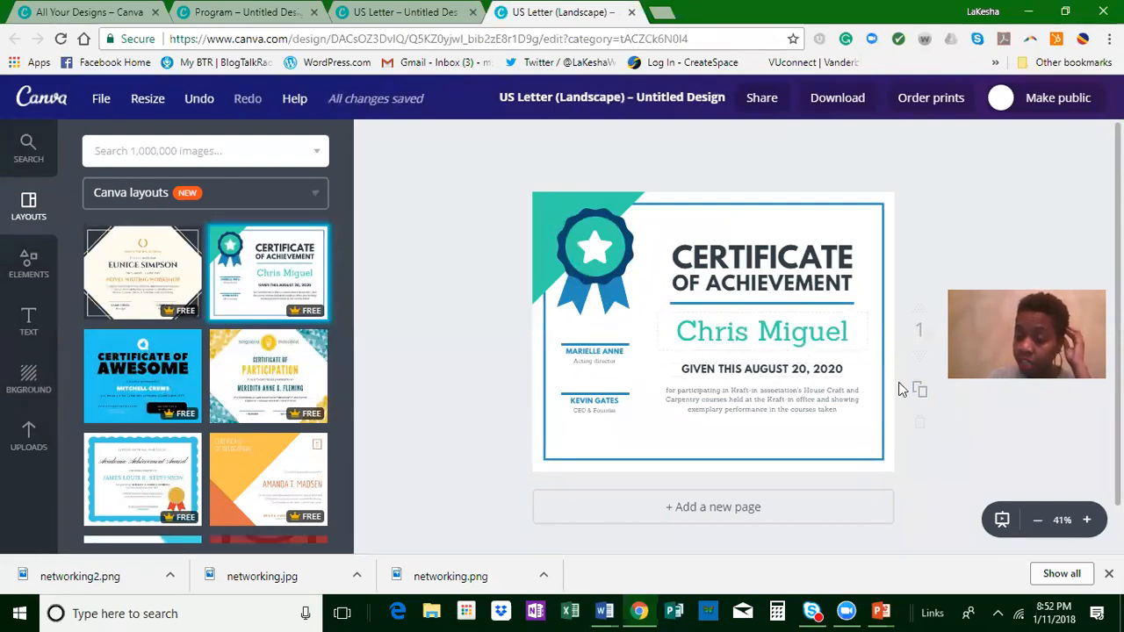
pyautogui.click(919, 392)
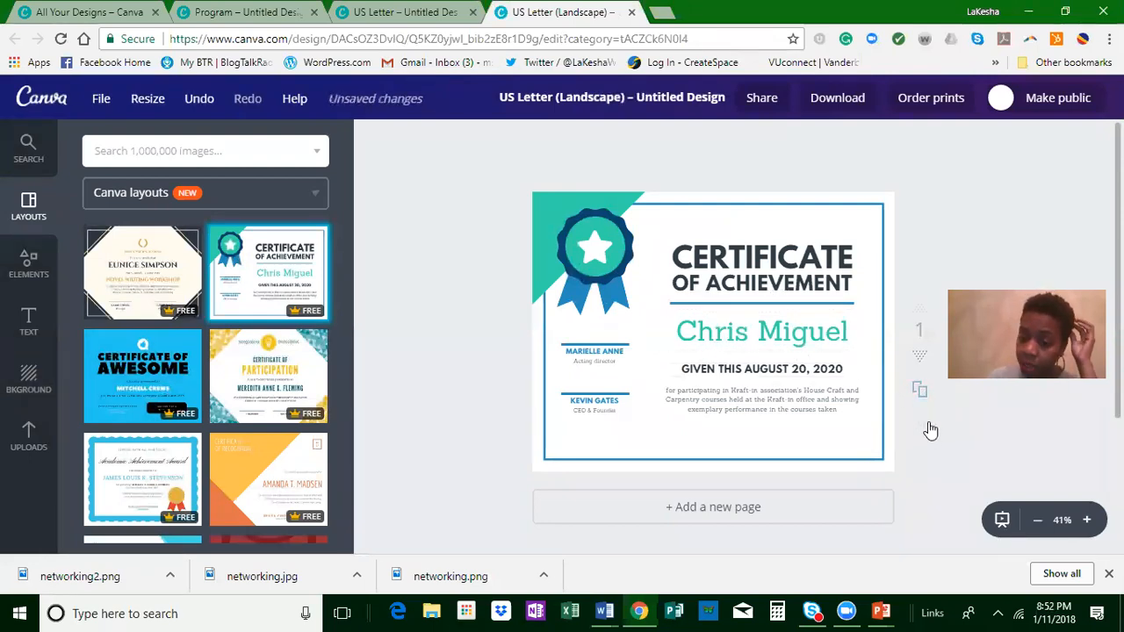
pyautogui.scroll(-3, 901, 424)
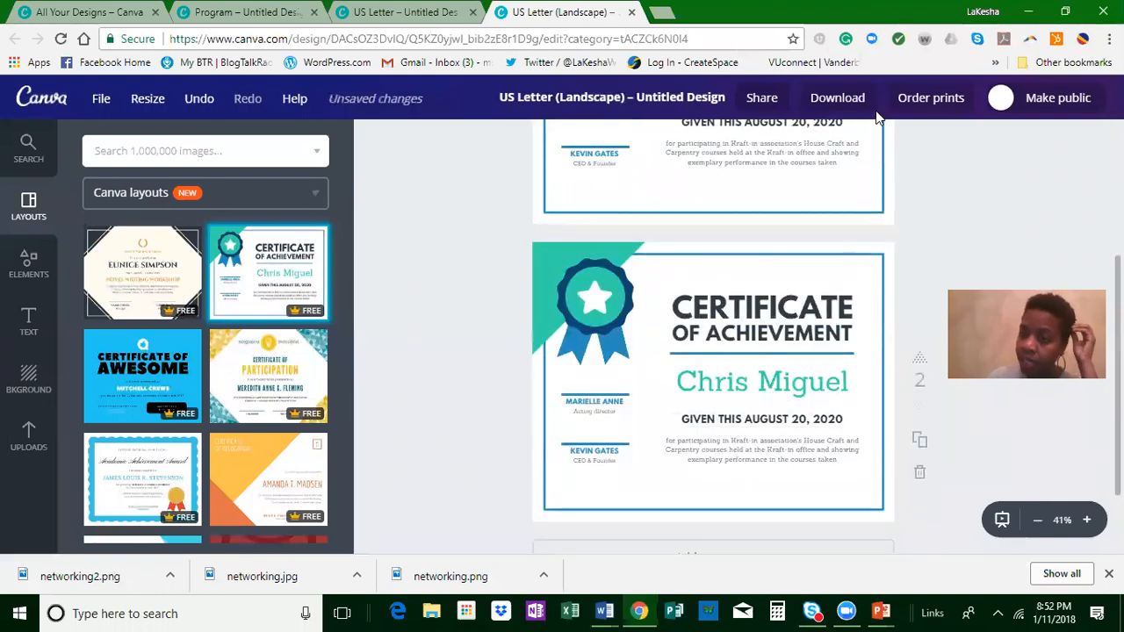
# Step: Set the download file type to PDF - Print for all pages and close the download options without downloading
pyautogui.click(837, 98)
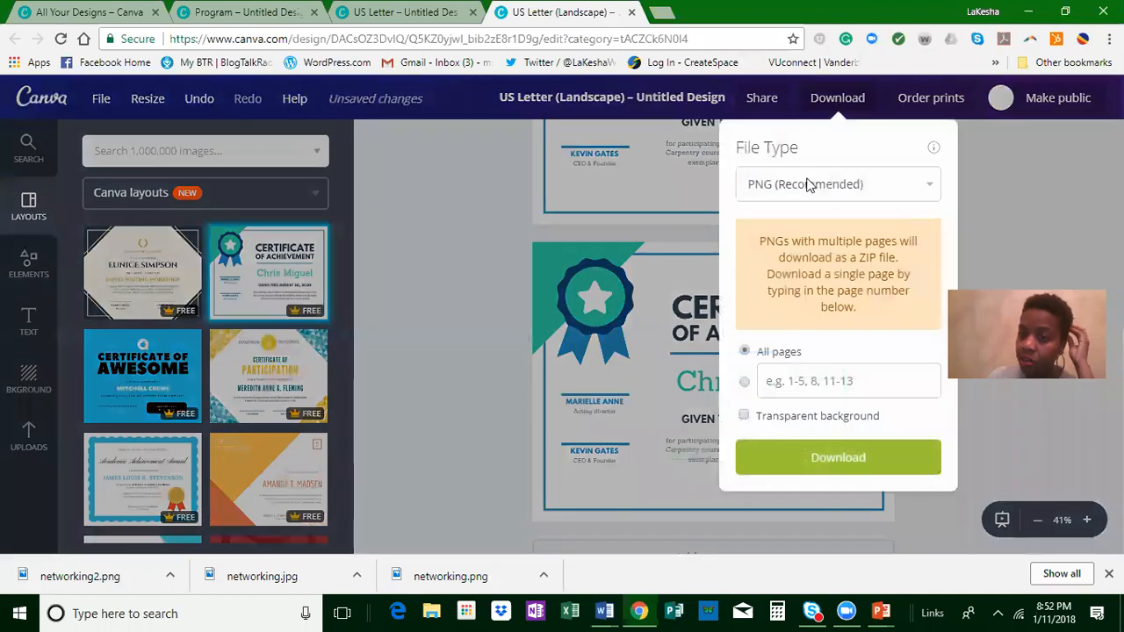
pyautogui.click(810, 256)
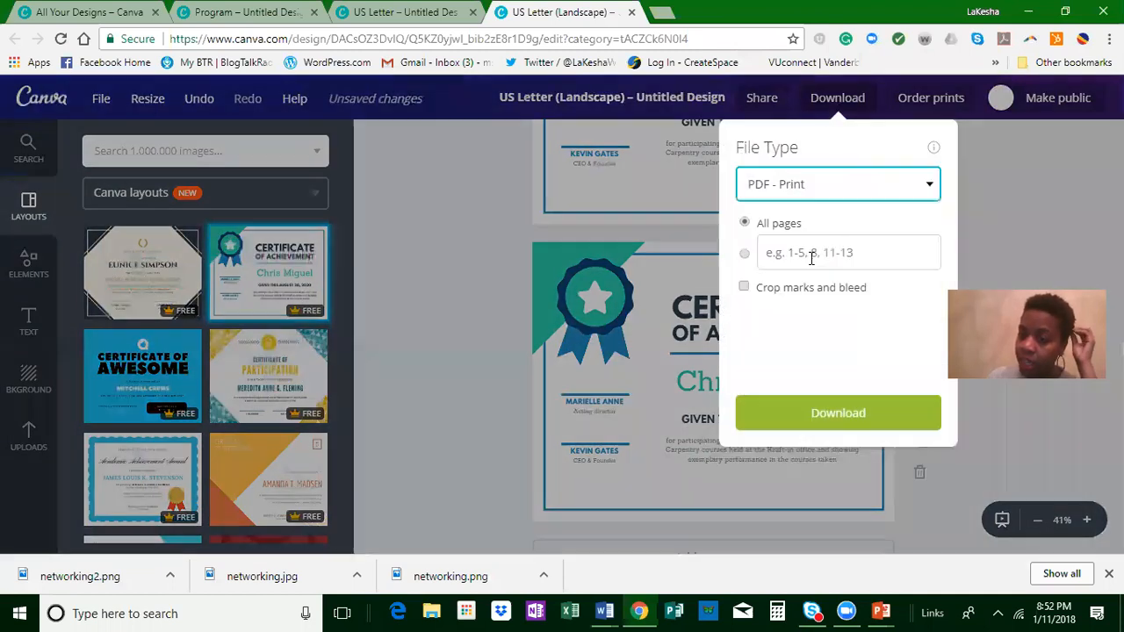
pyautogui.click(1055, 186)
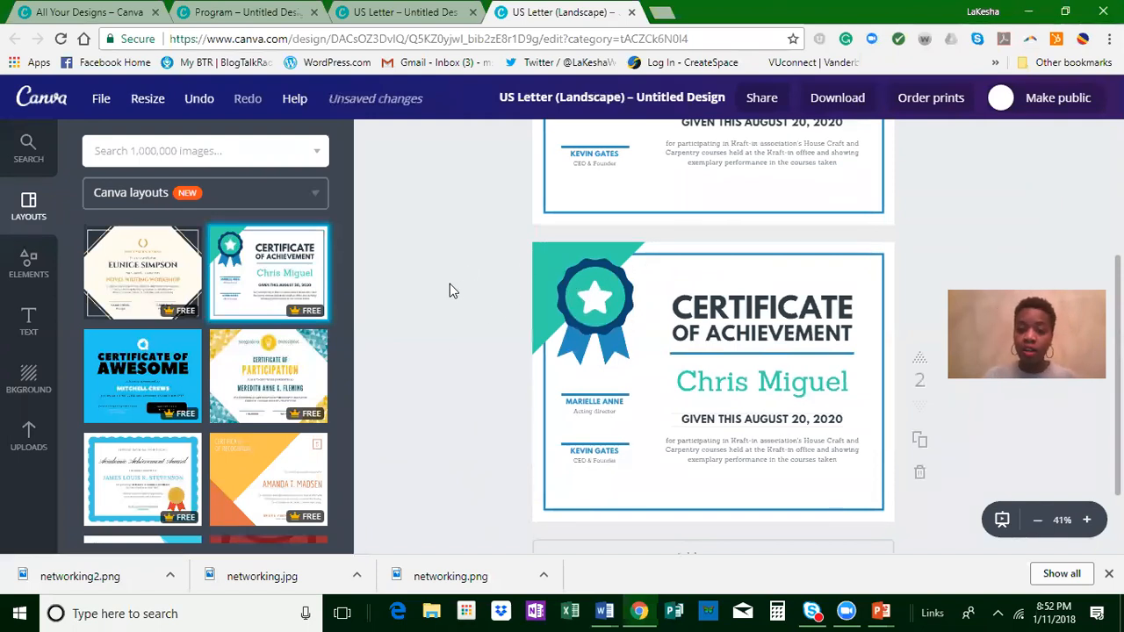
# Step: Recolor the first certificate's green corner triangle with the yellow from the brand palettes
pyautogui.scroll(5, 449, 291)
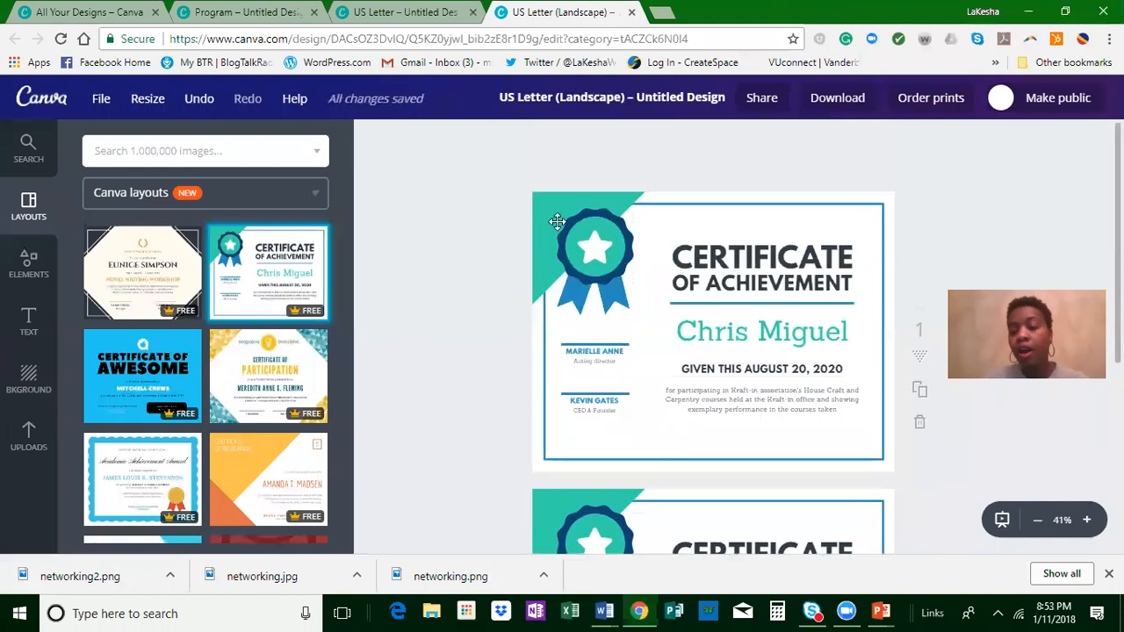
pyautogui.click(547, 221)
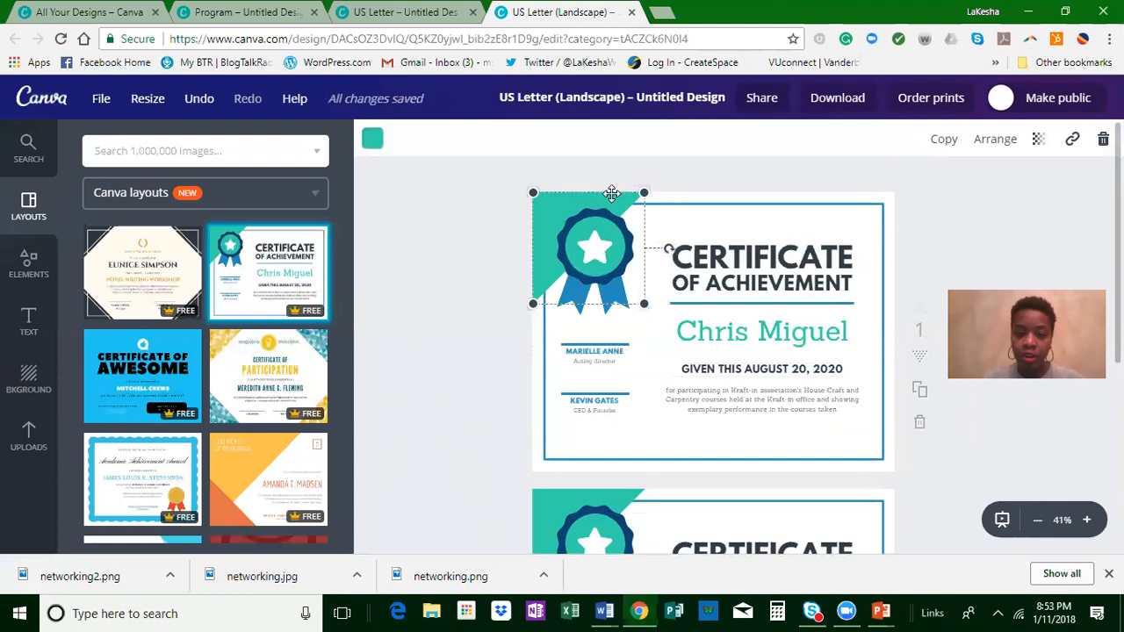
pyautogui.click(373, 139)
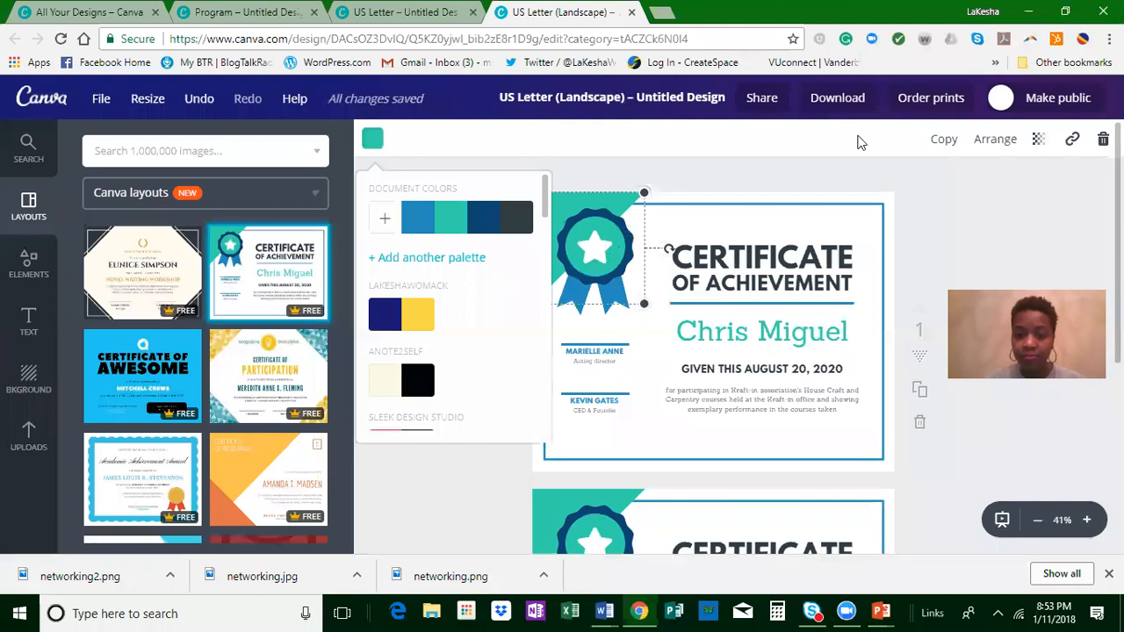
# Step: Select the first certificate's border, and open the Certificate heading for editing without changing either
pyautogui.click(829, 204)
pyautogui.click(833, 207)
pyautogui.click(833, 207)
pyautogui.click(833, 206)
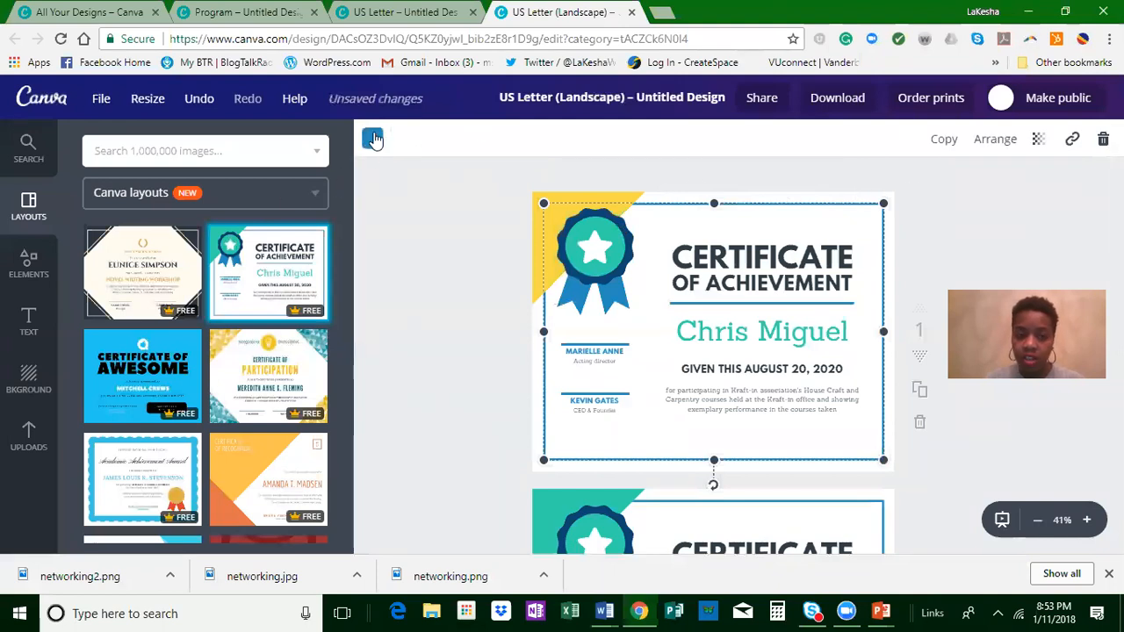
pyautogui.click(801, 260)
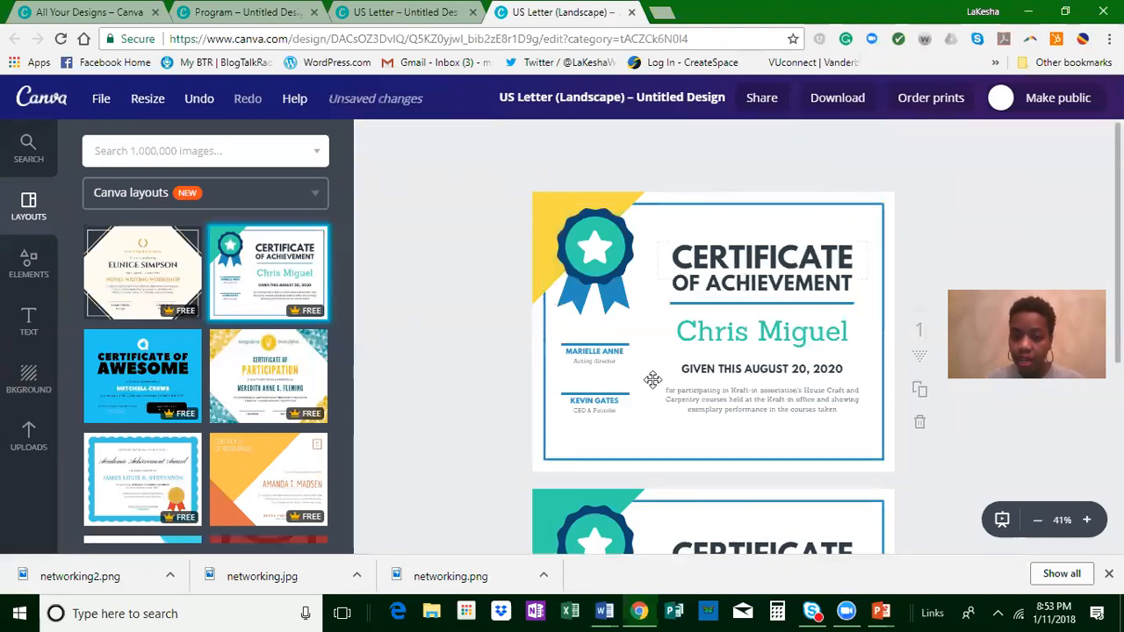
pyautogui.click(789, 247)
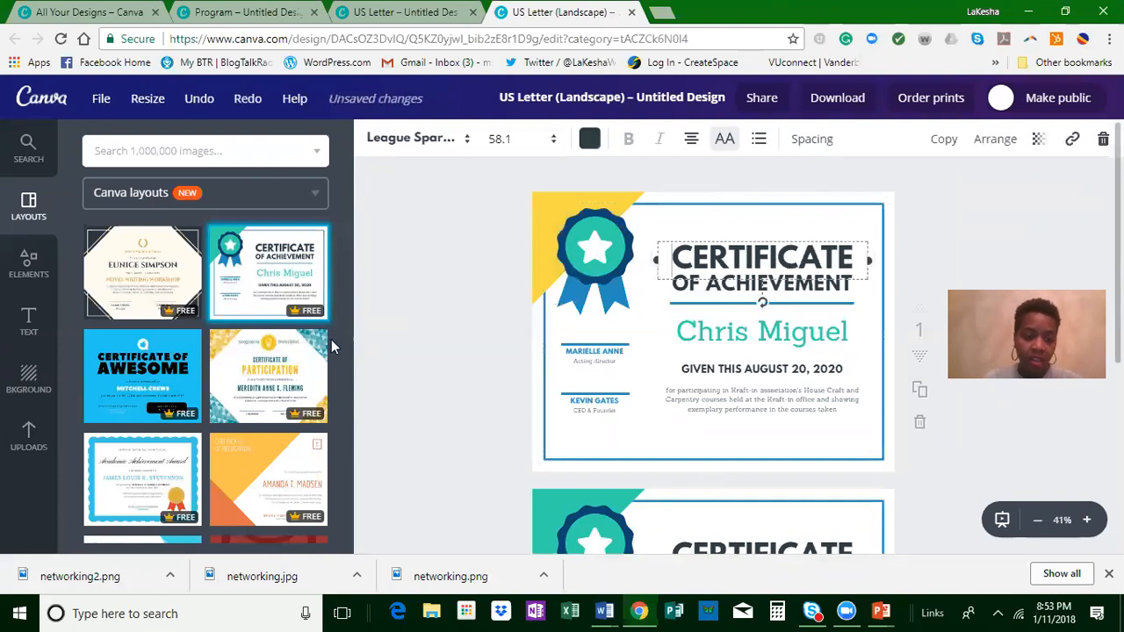
# Step: Browse the other certificate and award layouts available for the landscape US Letter design
pyautogui.scroll(-3, 346, 320)
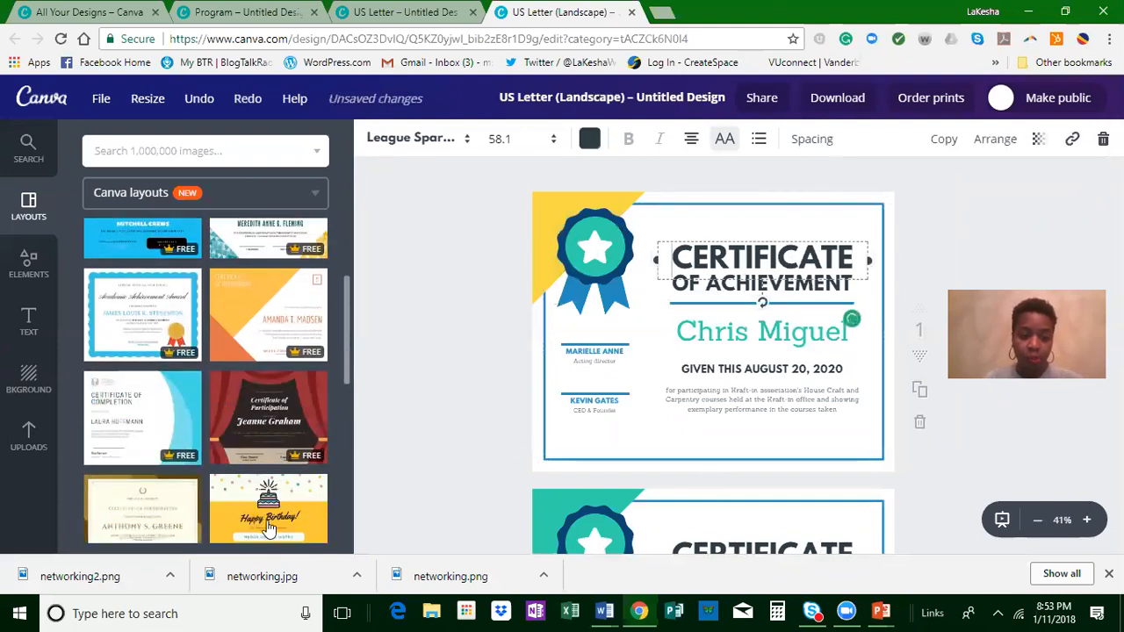
pyautogui.scroll(-2, 218, 431)
pyautogui.scroll(-2, 216, 410)
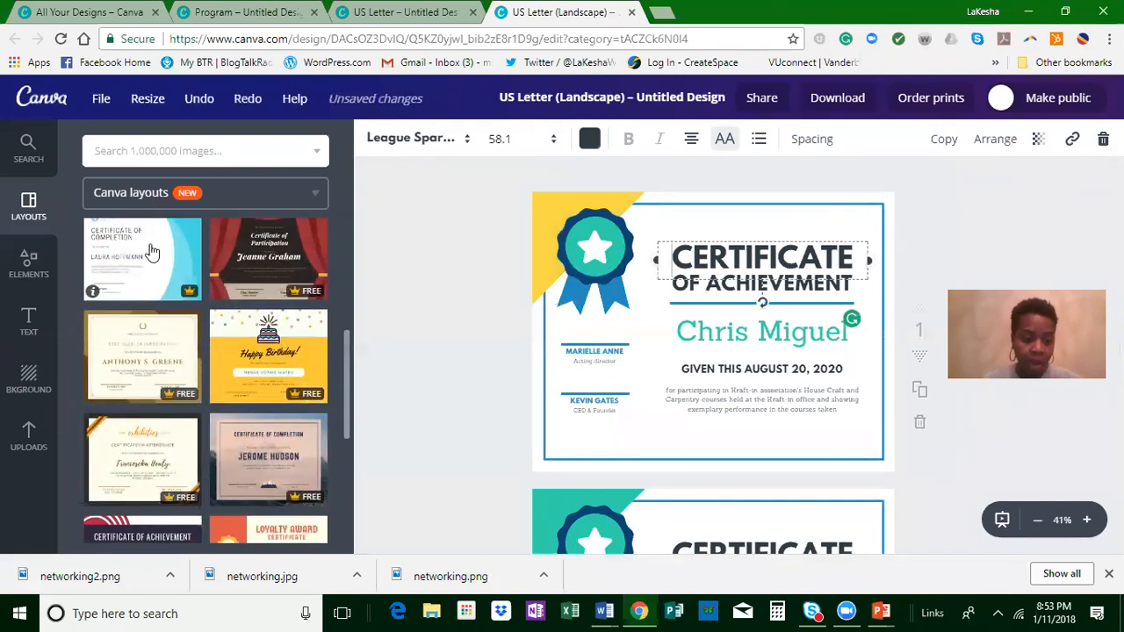
pyautogui.scroll(-5, 96, 404)
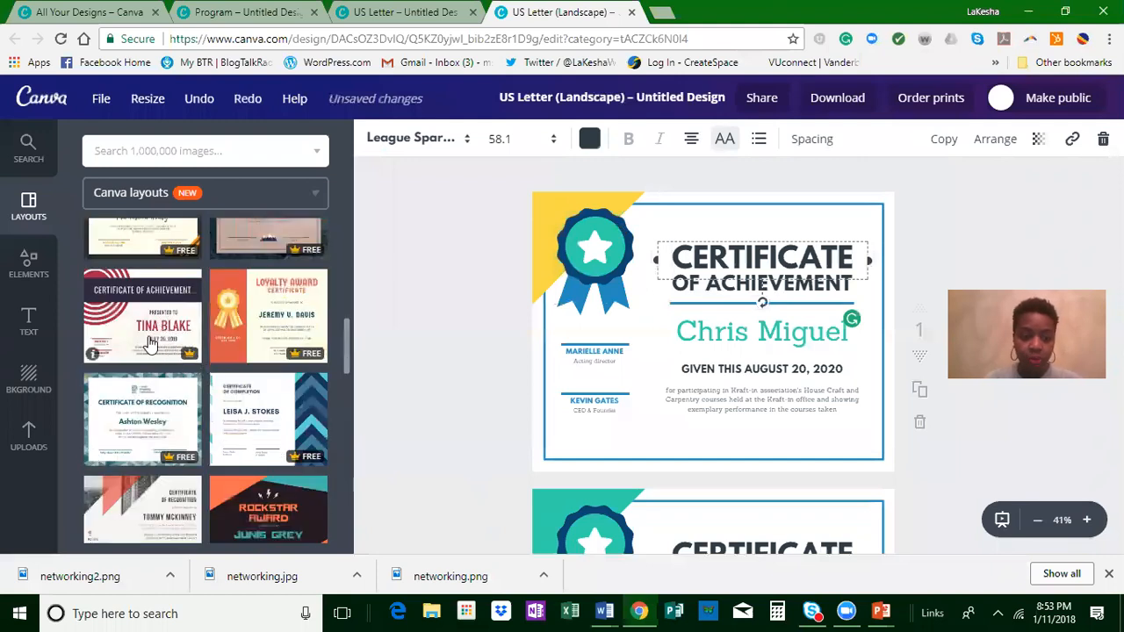
pyautogui.scroll(-3, 167, 334)
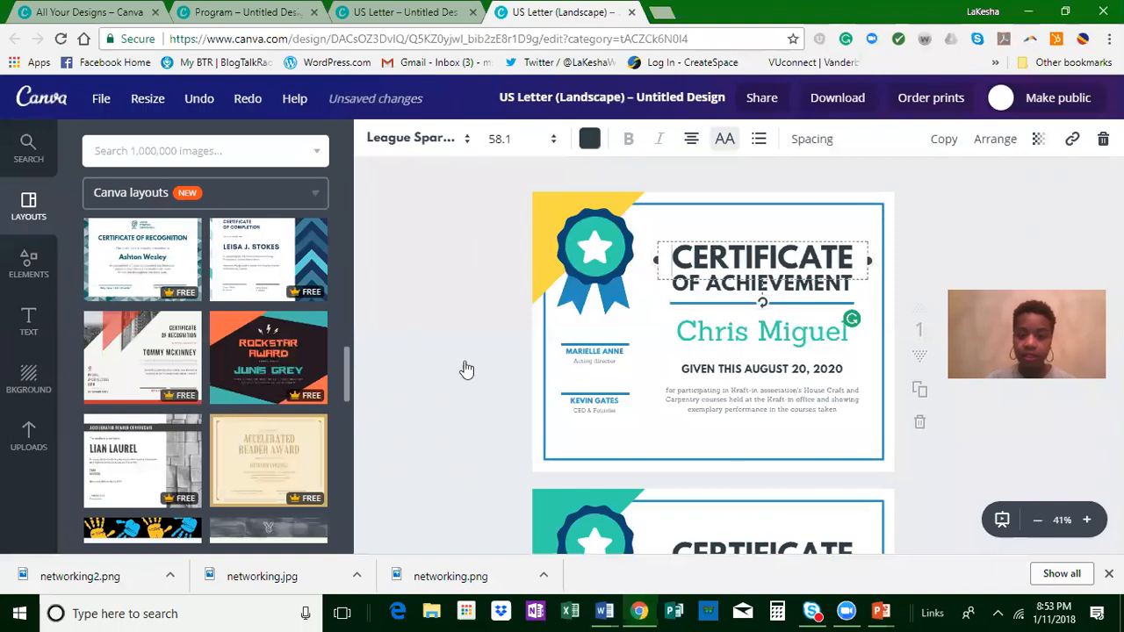
# Step: Switch to the portrait US Letter design, browse its yearbook layouts and expand the Circles Yearbook Cover set
pyautogui.click(371, 14)
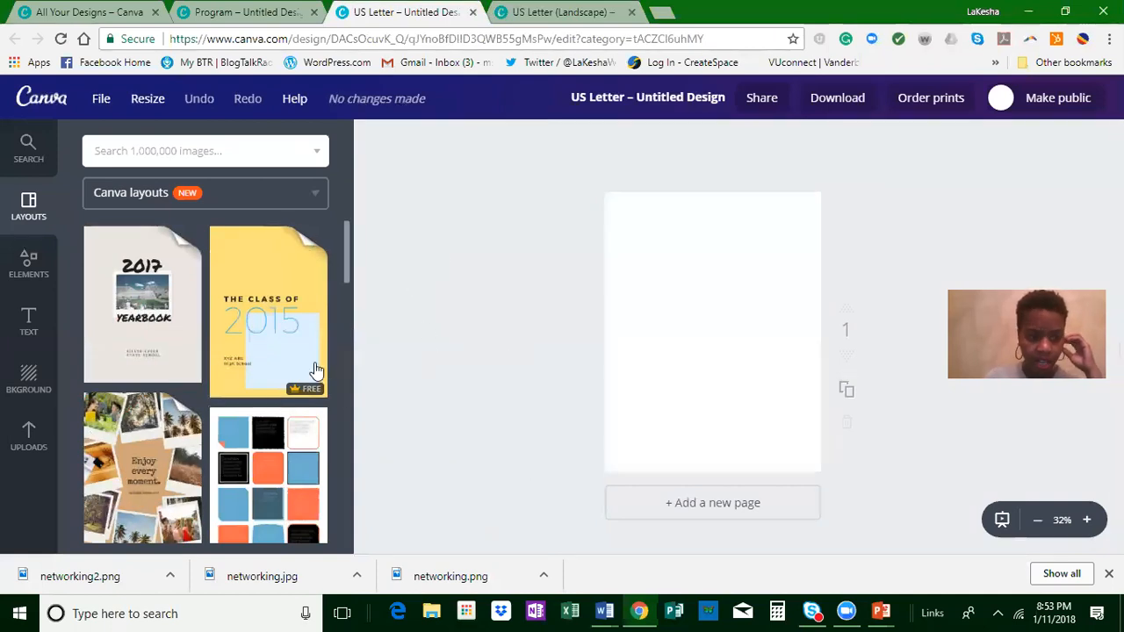
pyautogui.scroll(-1, 373, 304)
pyautogui.scroll(-5, 238, 363)
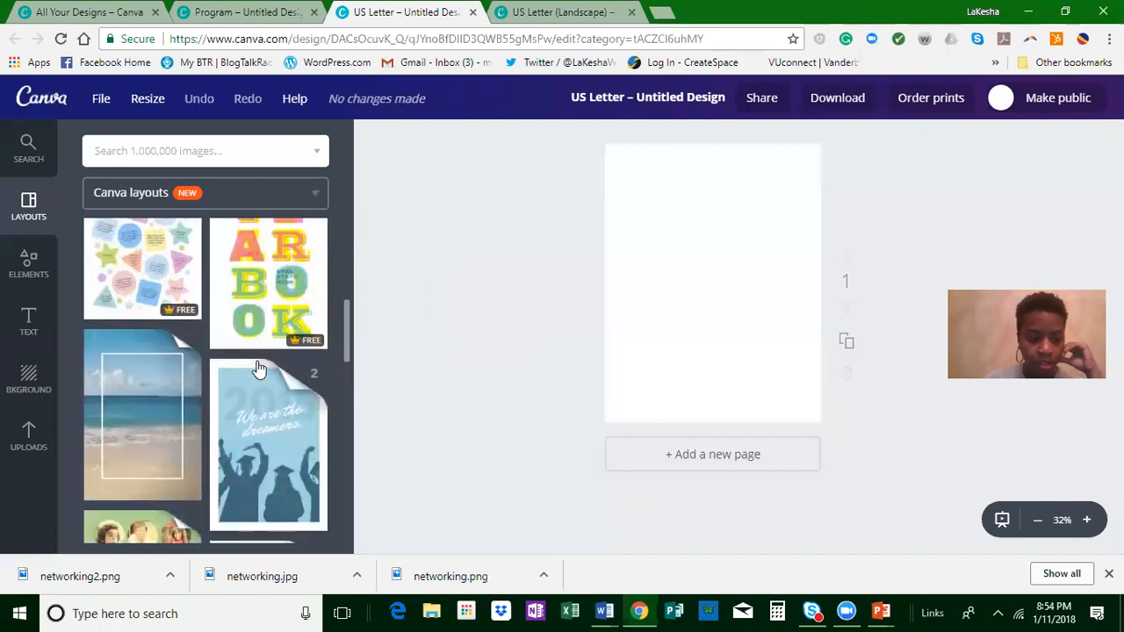
pyautogui.scroll(-3, 258, 371)
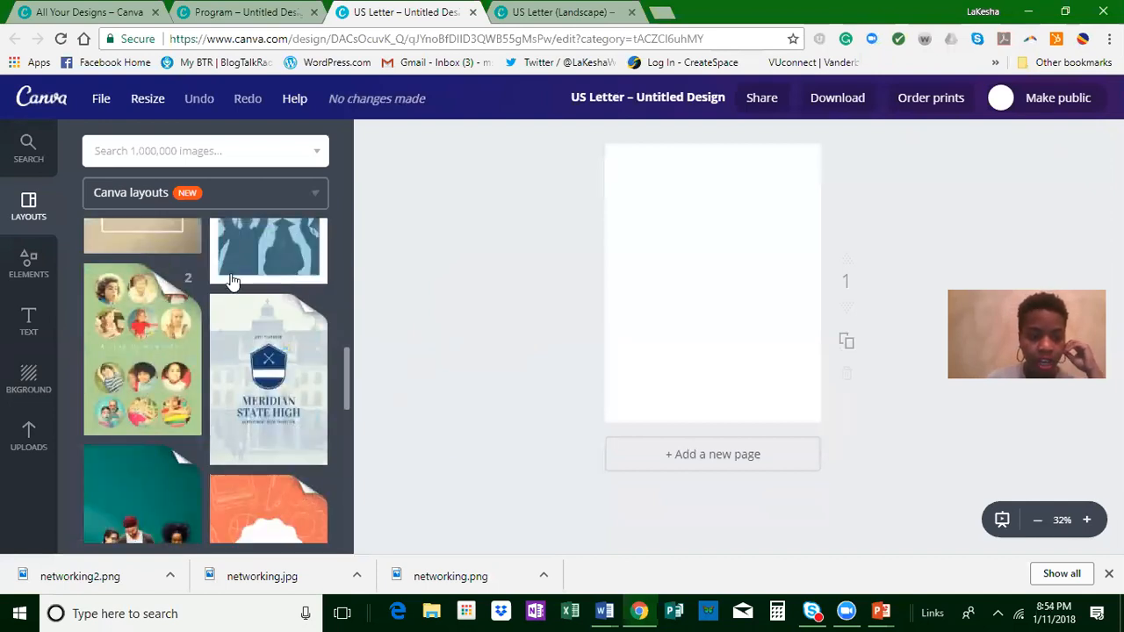
pyautogui.click(149, 345)
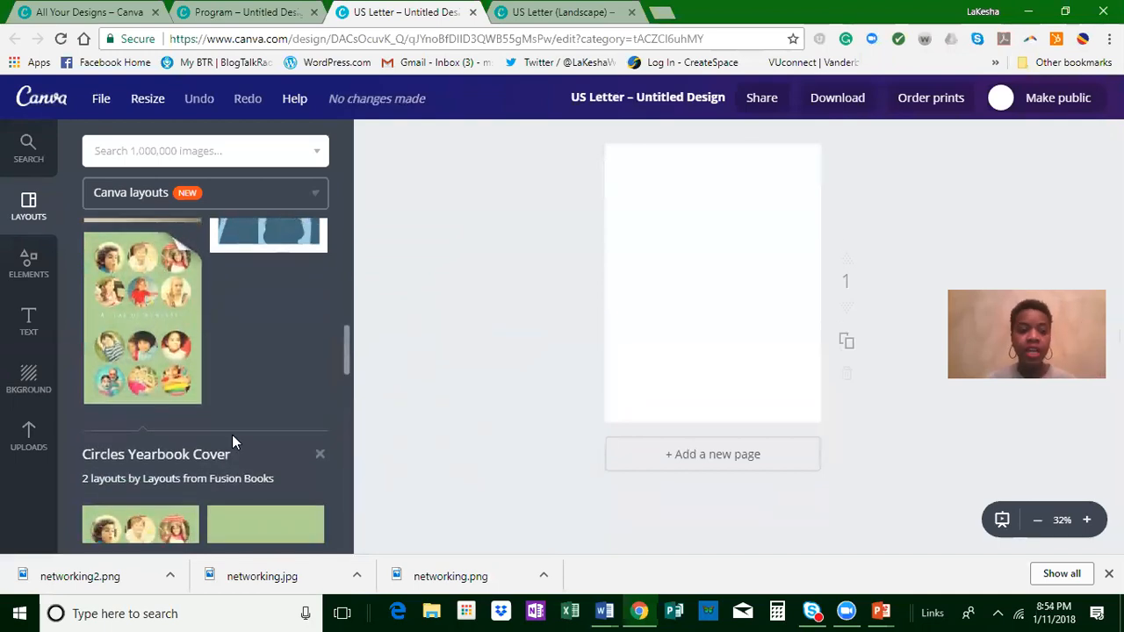
# Step: Browse past the Circles Yearbook Cover layouts and expand the Meridian State High yearbook set
pyautogui.scroll(-3, 273, 459)
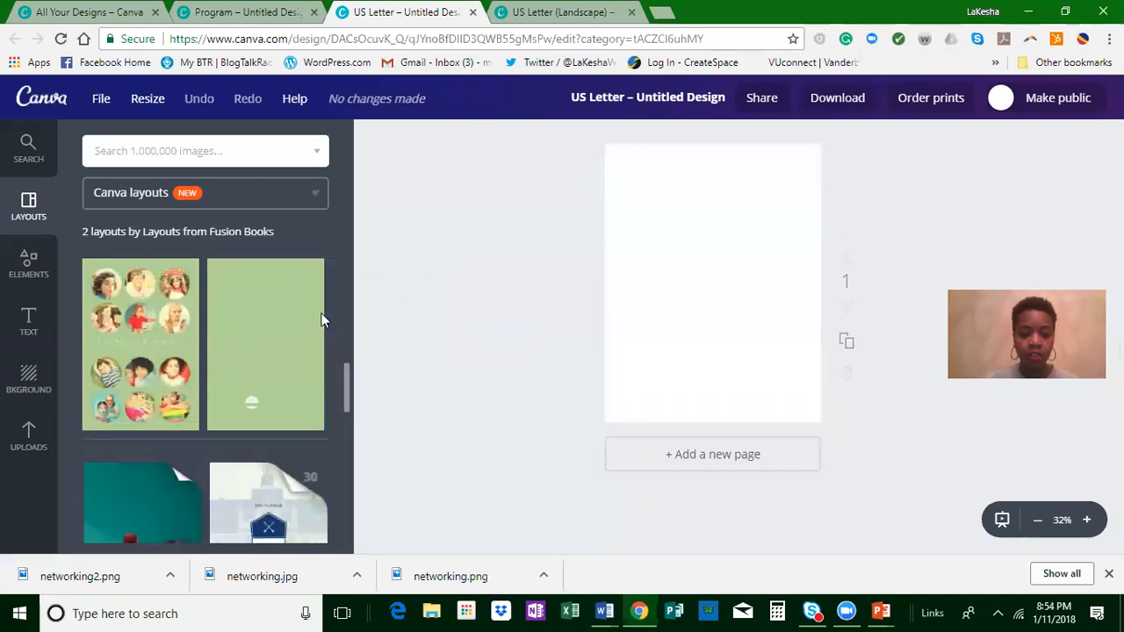
pyautogui.scroll(-2, 283, 479)
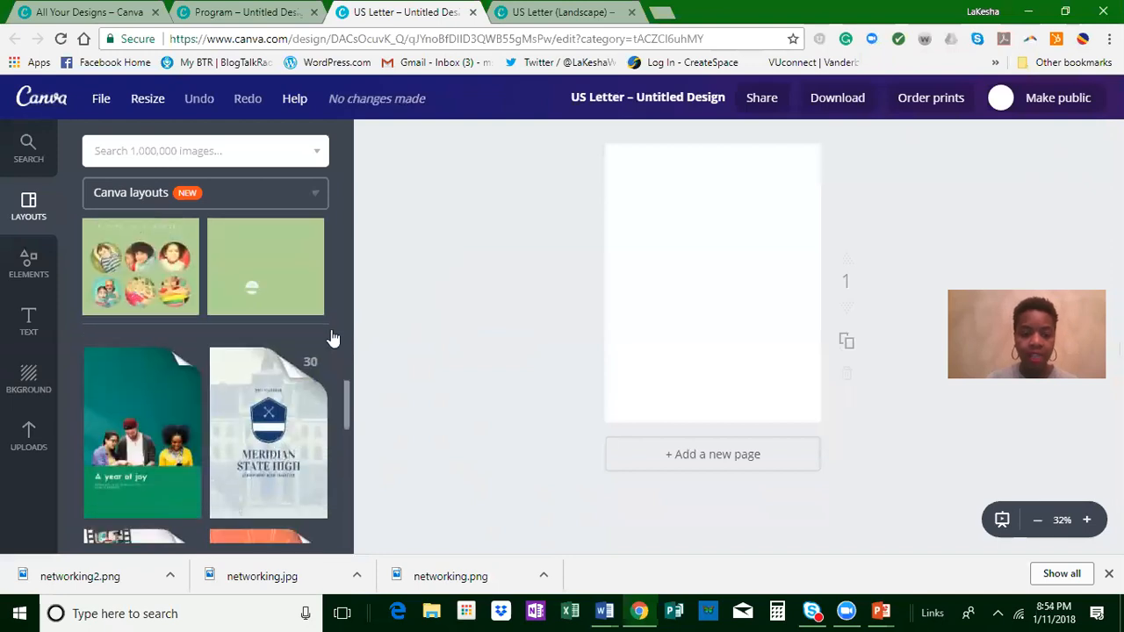
pyautogui.scroll(-2, 332, 338)
pyautogui.click(239, 323)
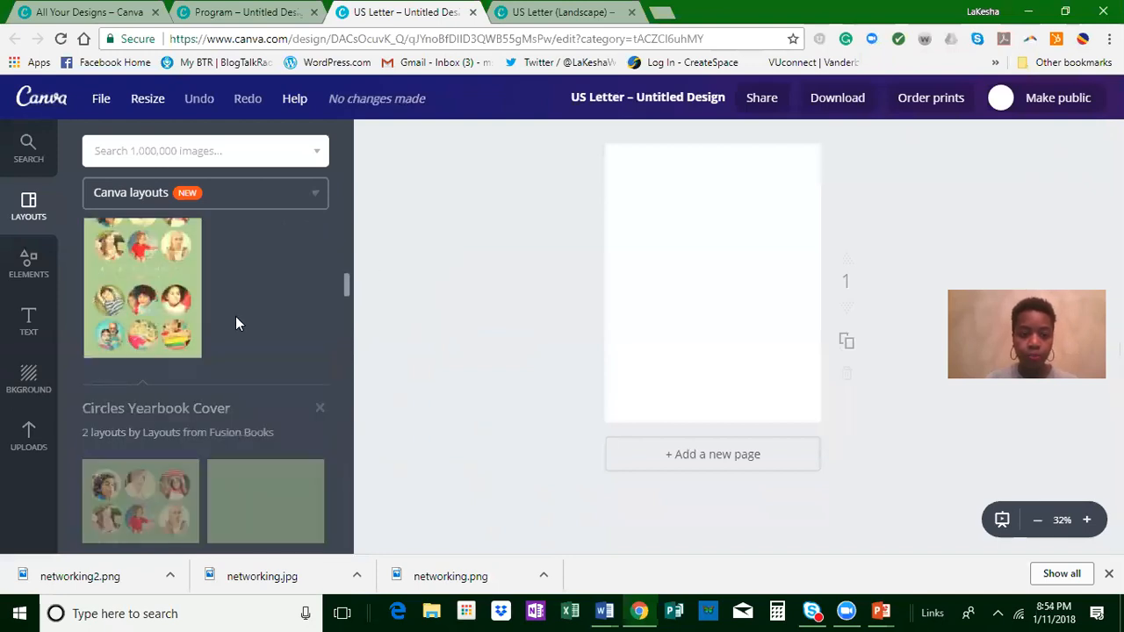
# Step: Apply the Meridian set's Staff layout to page 1, add two pages, and apply the School Captains' Report layout to page 3
pyautogui.scroll(-3, 264, 382)
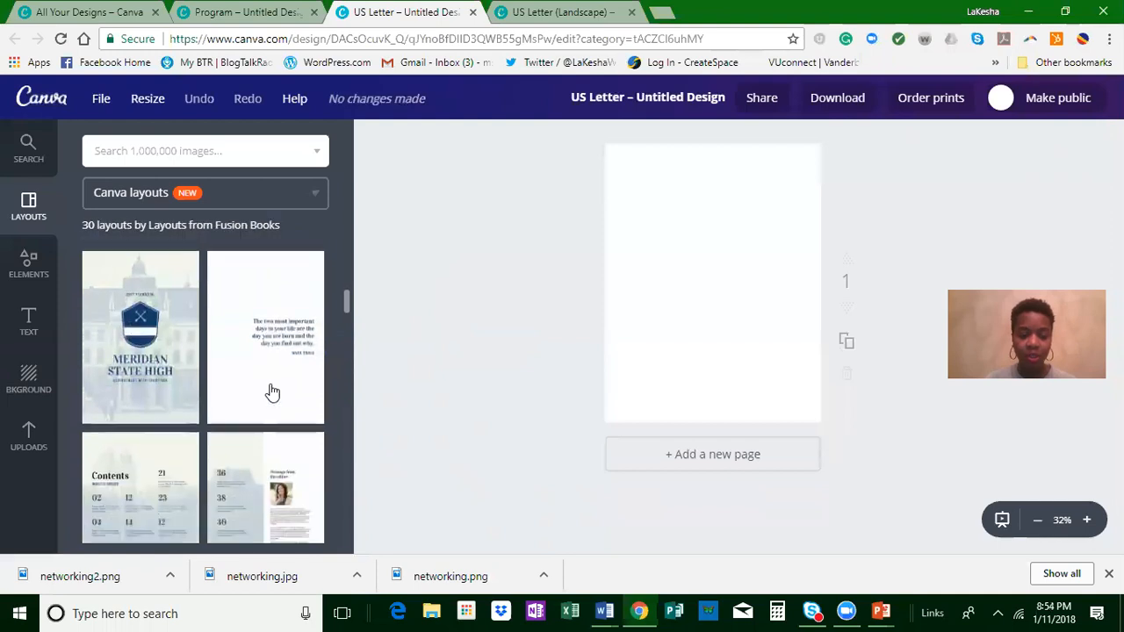
pyautogui.scroll(-1, 132, 452)
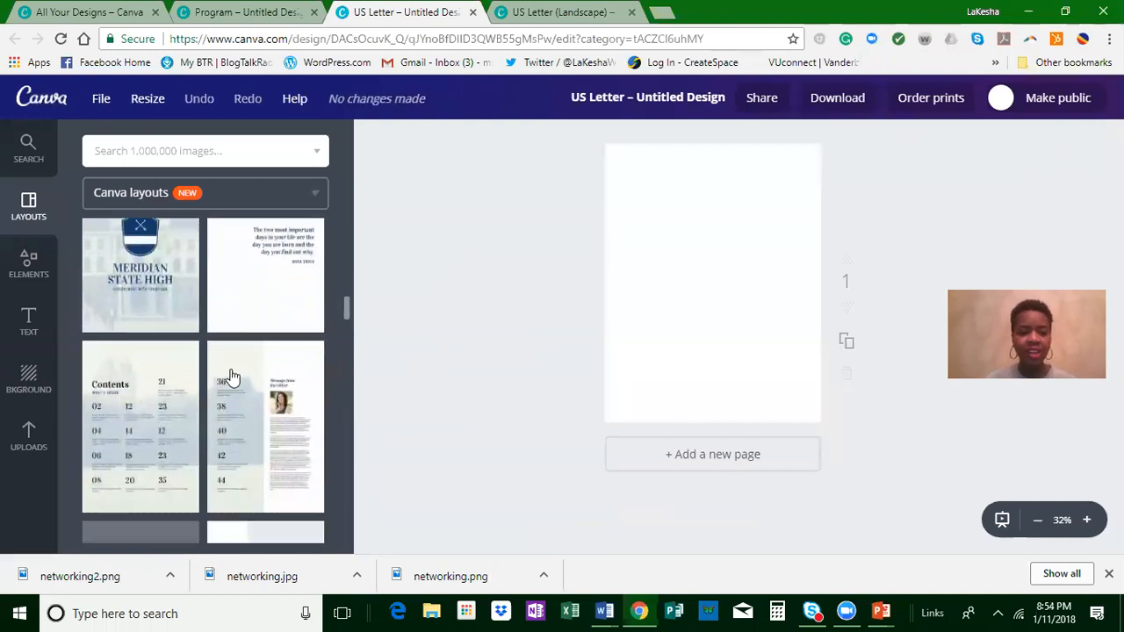
pyautogui.scroll(-2, 178, 427)
pyautogui.scroll(-1, 202, 395)
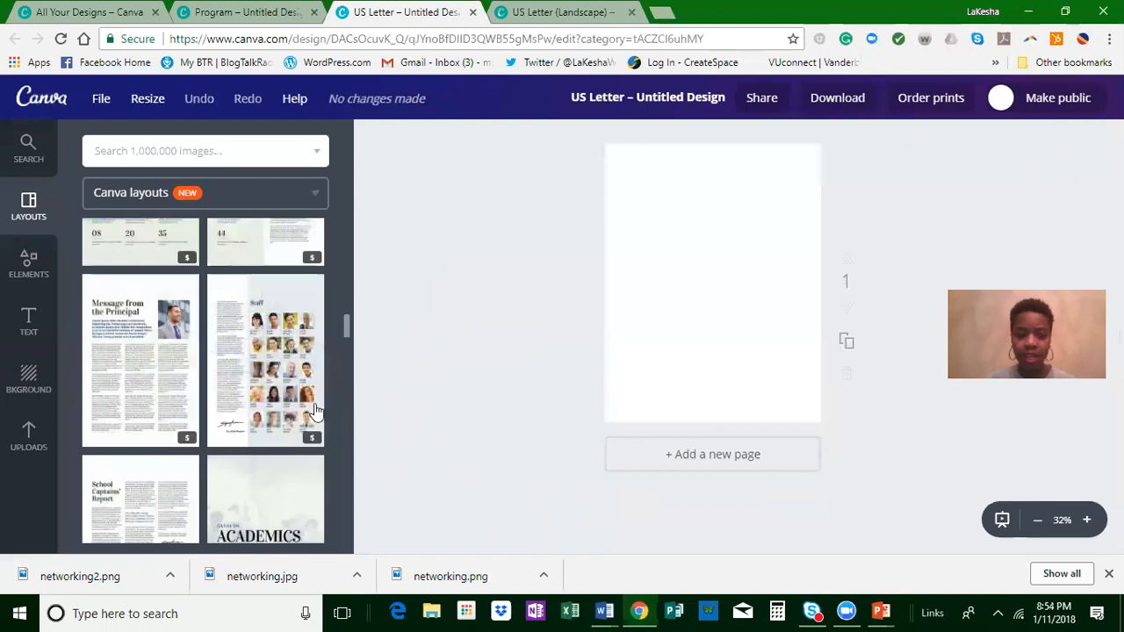
pyautogui.click(260, 387)
pyautogui.click(629, 464)
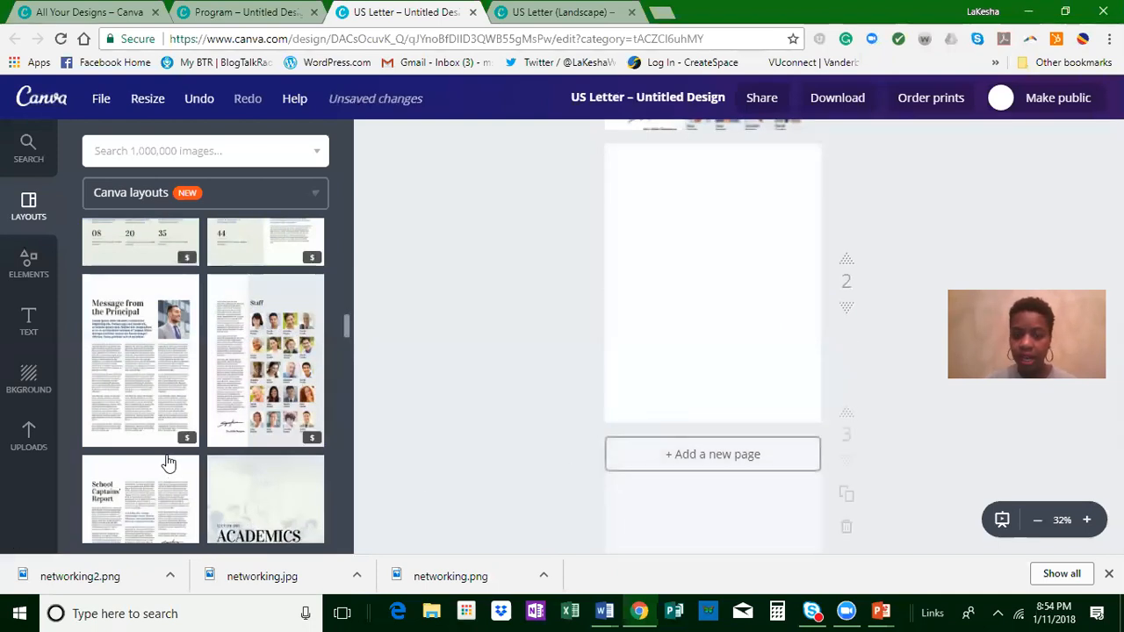
pyautogui.scroll(-3, 524, 318)
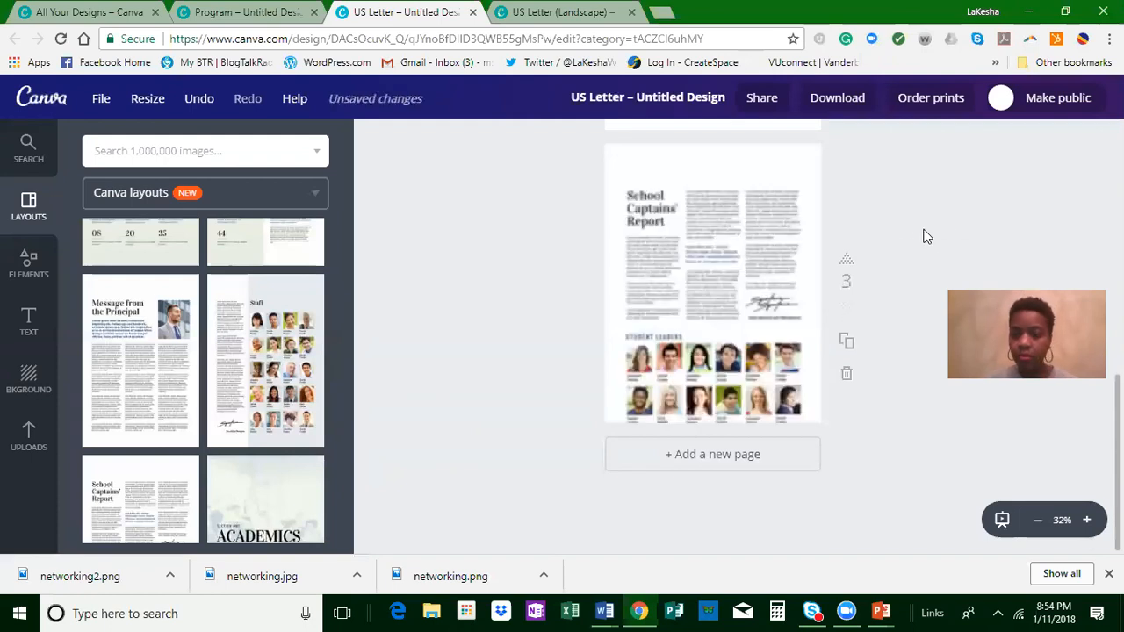
# Step: Arrange the School Captains' Report page ahead of the blank page and delete the extra Staff page
pyautogui.scroll(1, 991, 186)
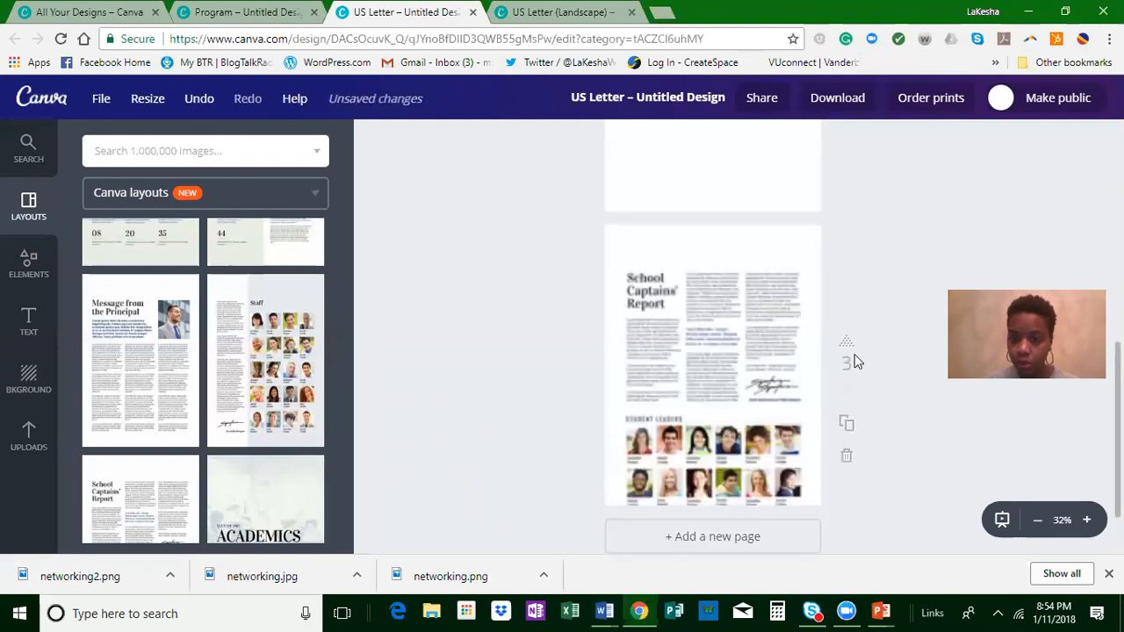
pyautogui.scroll(6, 861, 365)
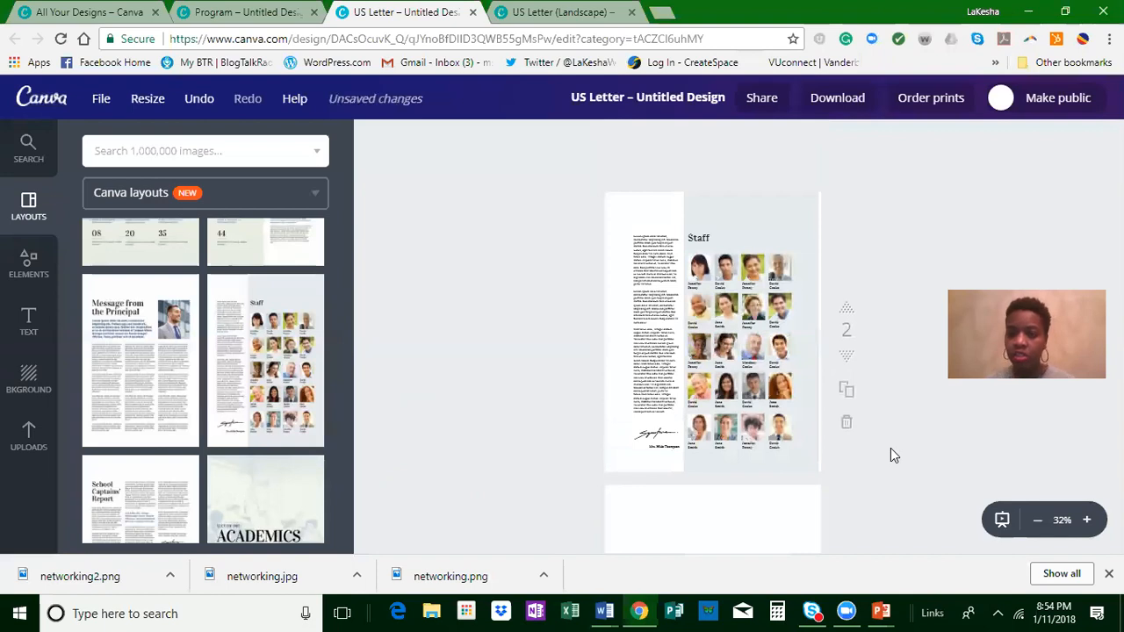
pyautogui.click(848, 428)
pyautogui.scroll(-2, 849, 444)
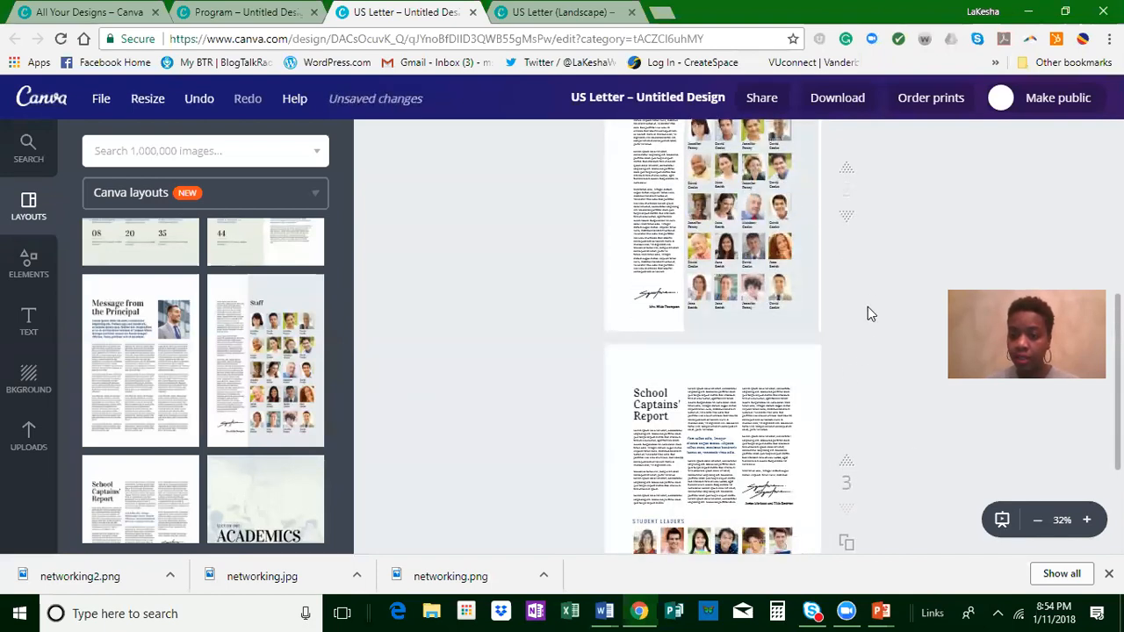
pyautogui.click(847, 287)
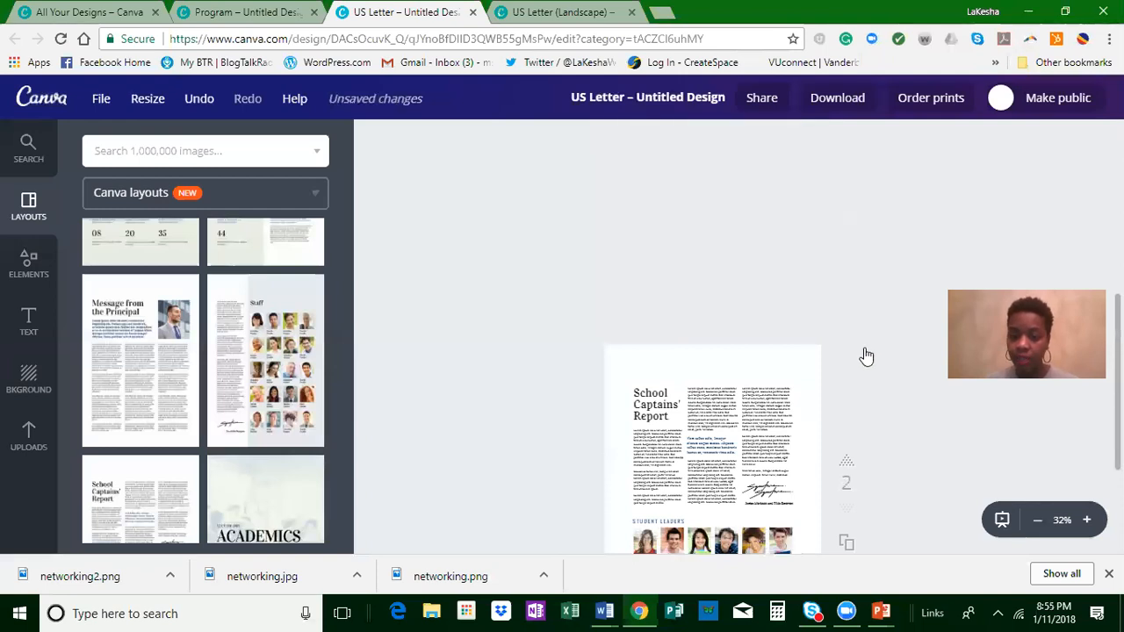
# Step: Insert a five-photo grid with two small cells beside a large one above two equal cells, and place it on blank page 3
pyautogui.scroll(-3, 879, 351)
pyautogui.click(763, 364)
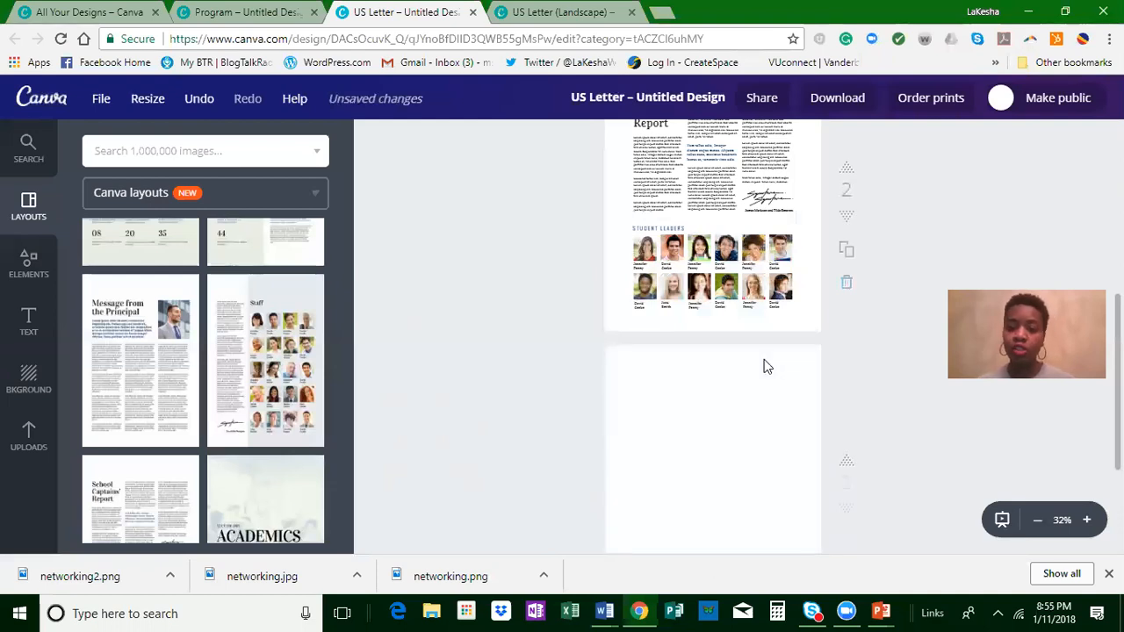
pyautogui.click(16, 269)
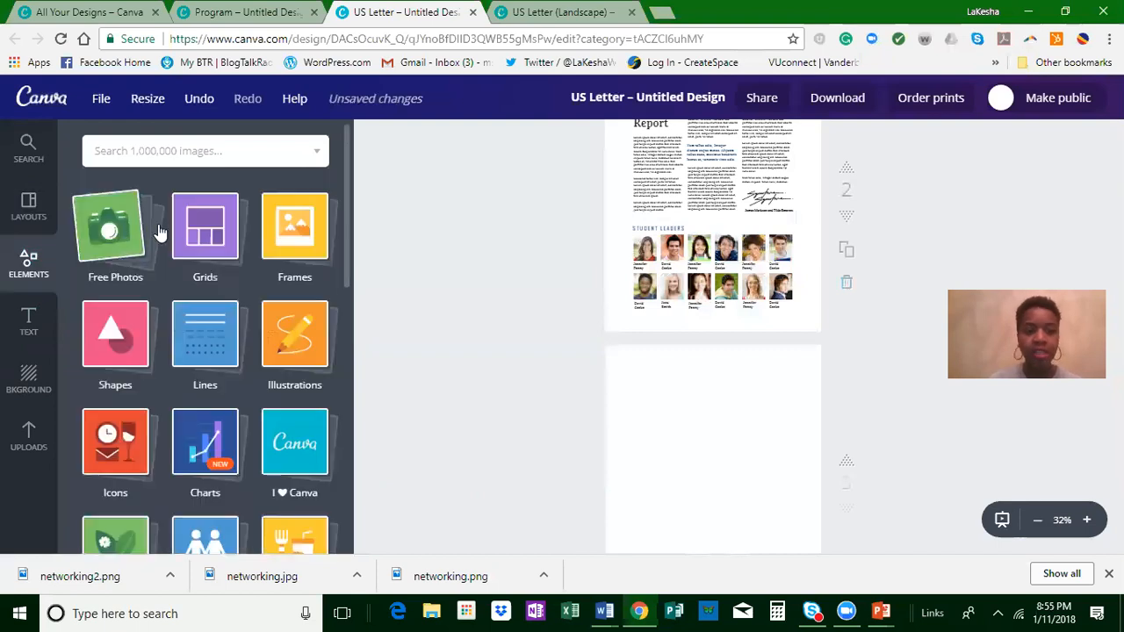
pyautogui.click(197, 223)
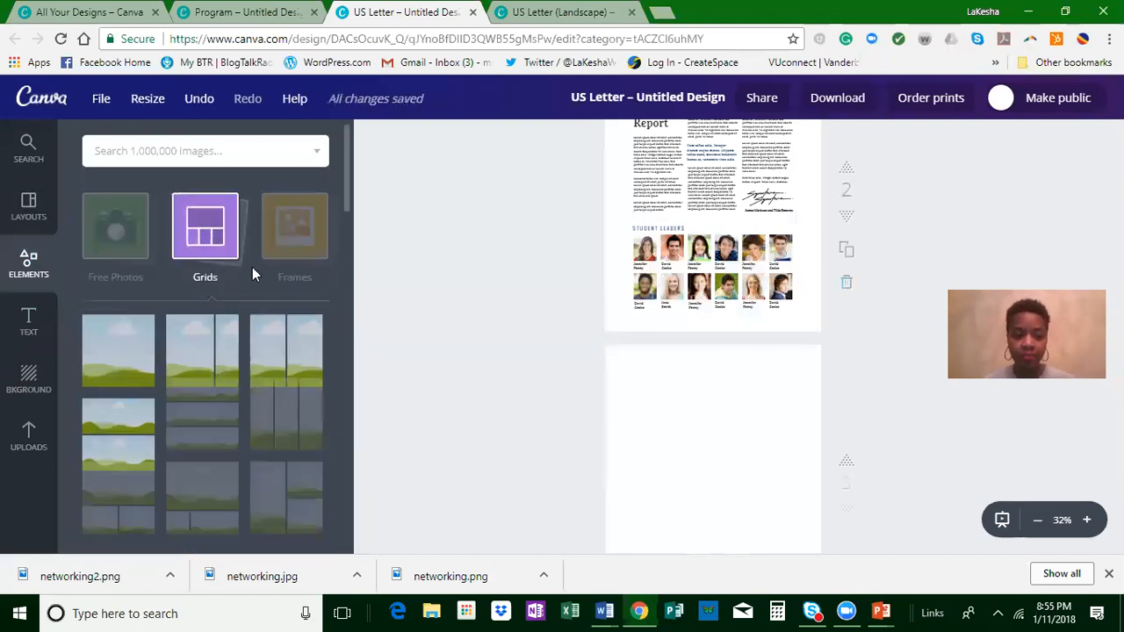
pyautogui.scroll(-1, 131, 351)
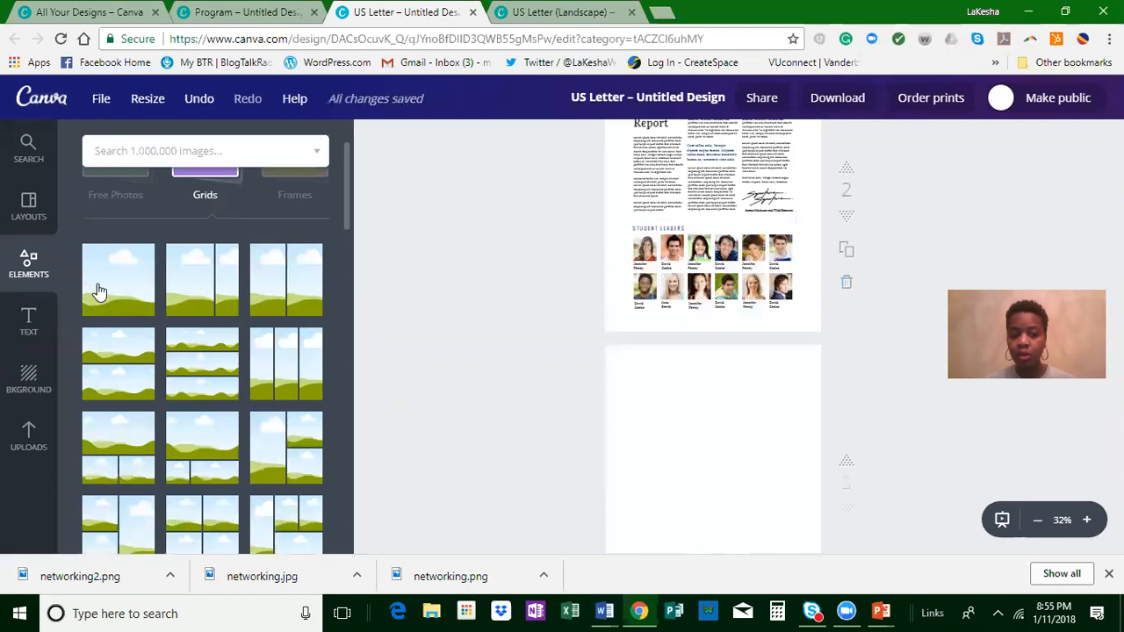
pyautogui.scroll(-2, 114, 290)
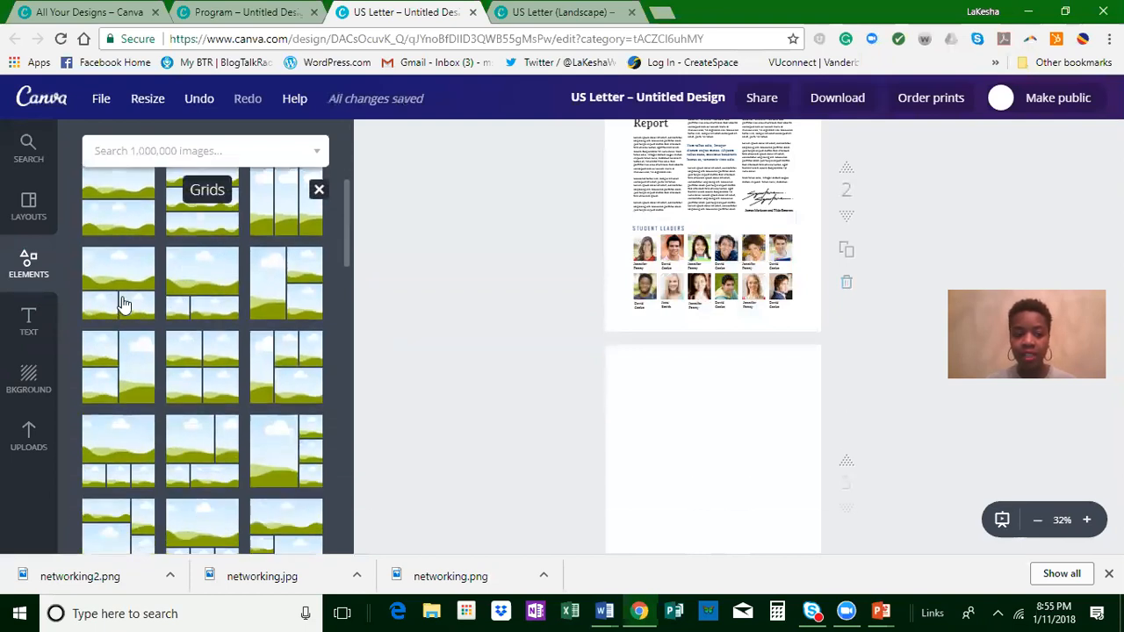
pyautogui.scroll(-3, 236, 369)
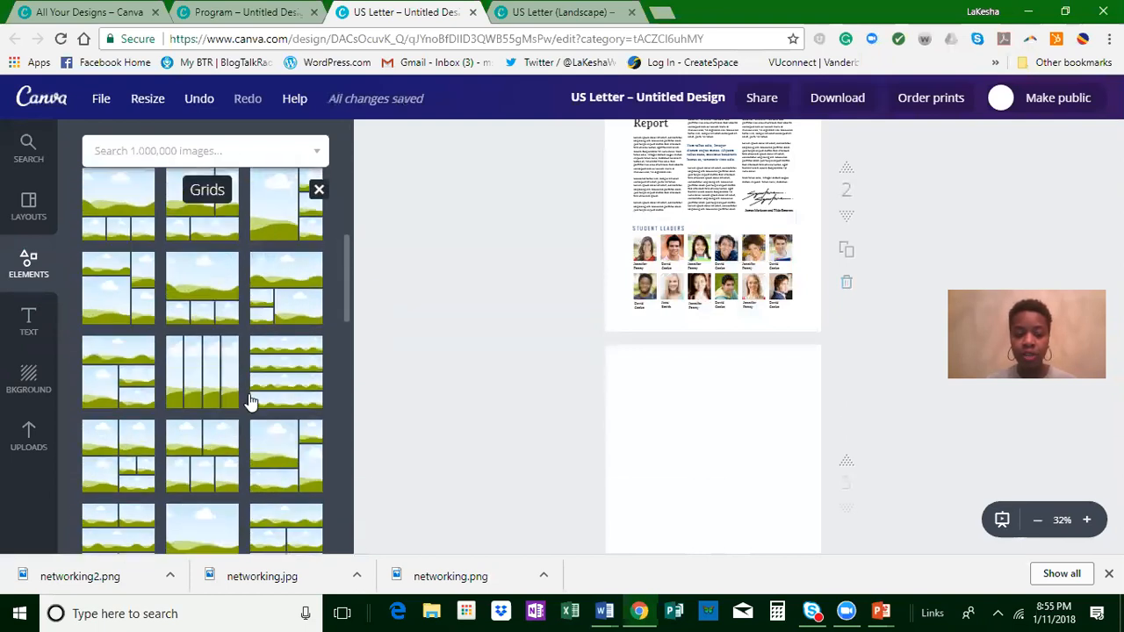
pyautogui.scroll(-3, 251, 401)
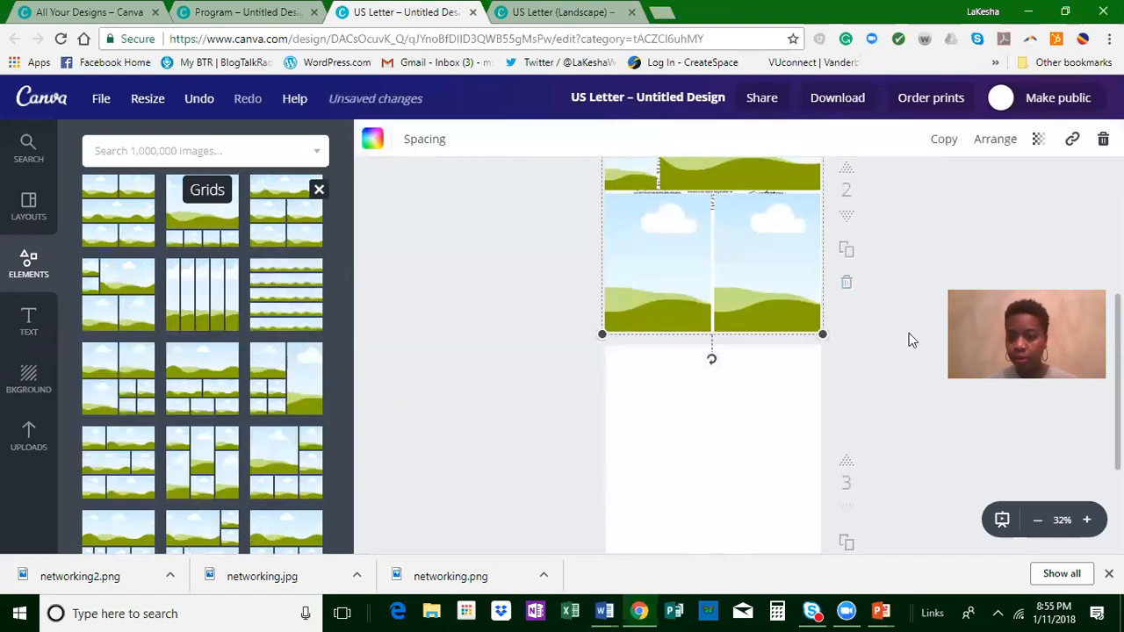
pyautogui.moveTo(736, 292); pyautogui.dragTo(733, 576)
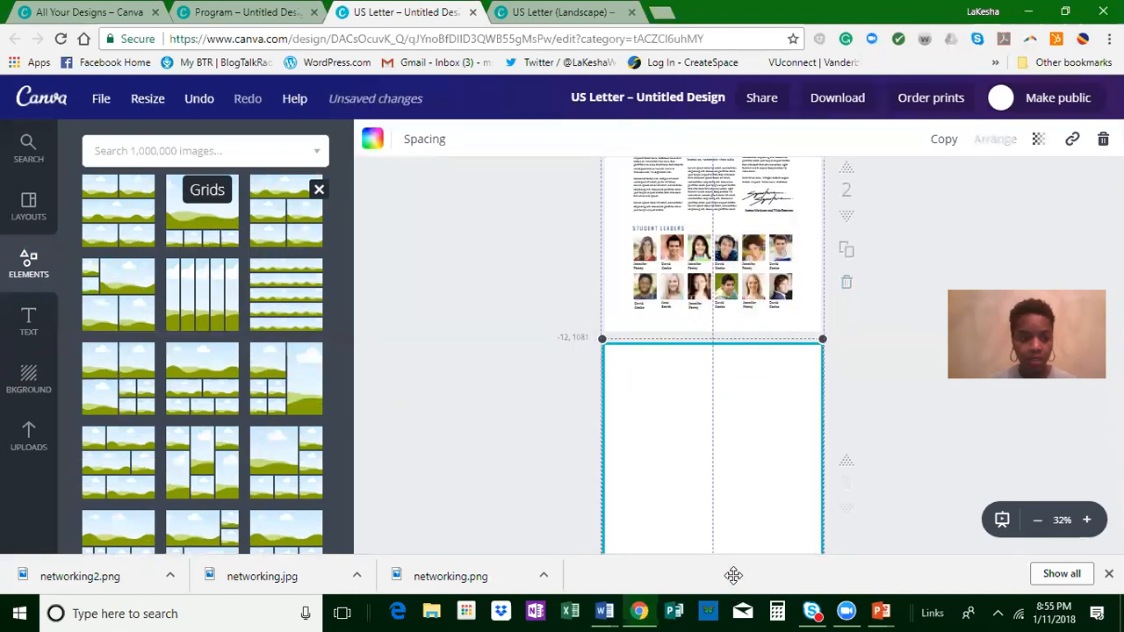
pyautogui.click(888, 420)
# Step: Fill the grid's large upper cell, lower small cell and bottom-right cell with uploaded portrait photos
pyautogui.scroll(-1, 898, 406)
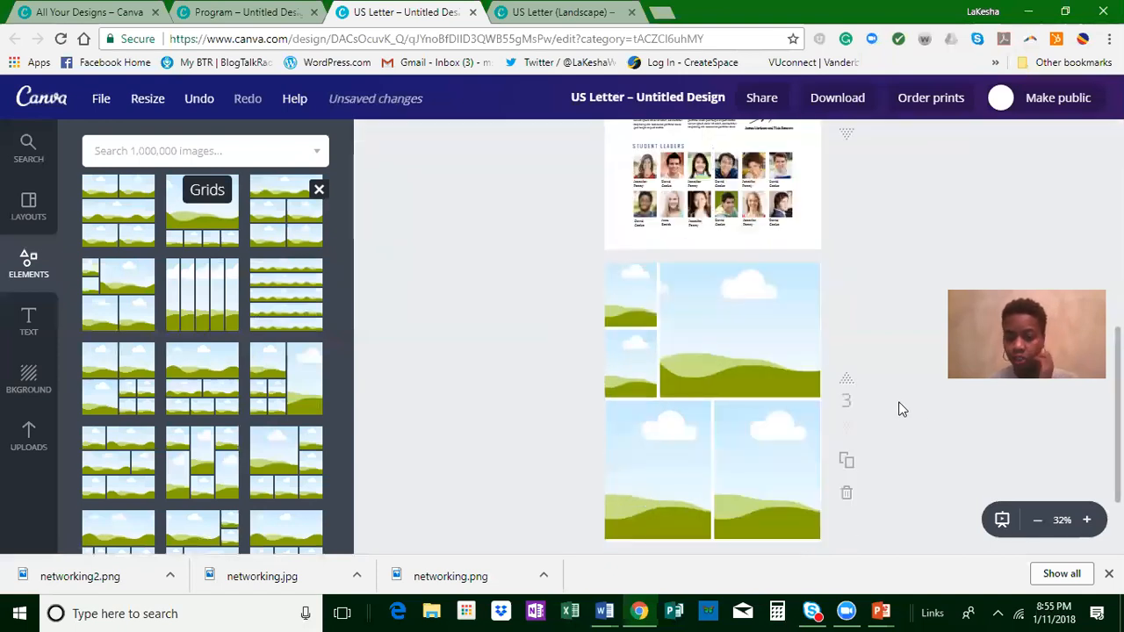
pyautogui.click(29, 435)
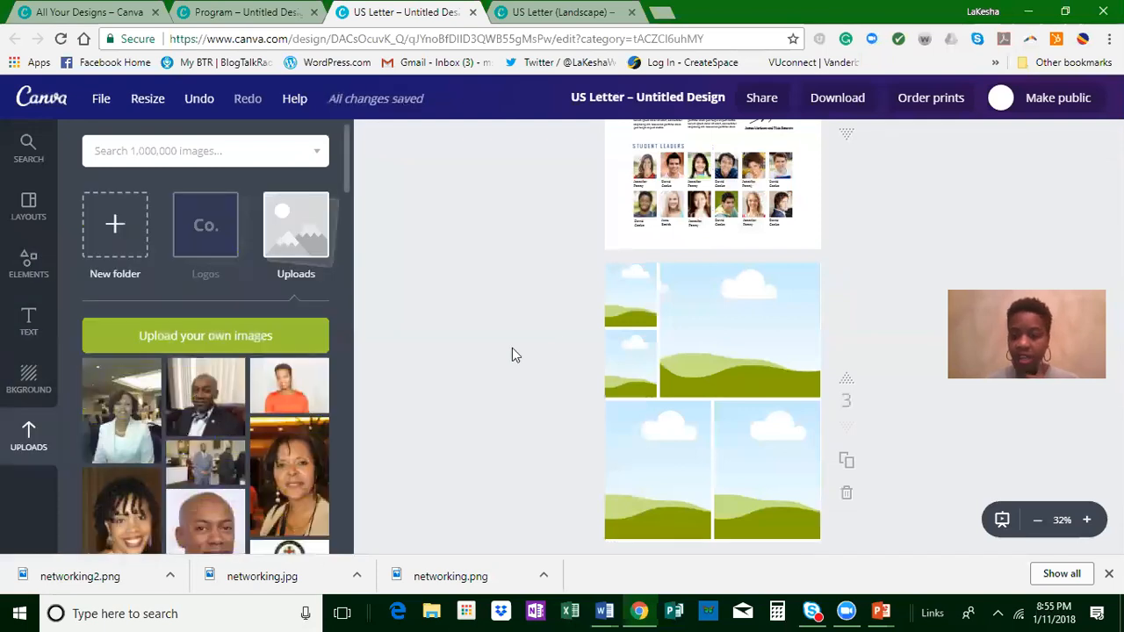
pyautogui.moveTo(206, 397); pyautogui.dragTo(697, 348)
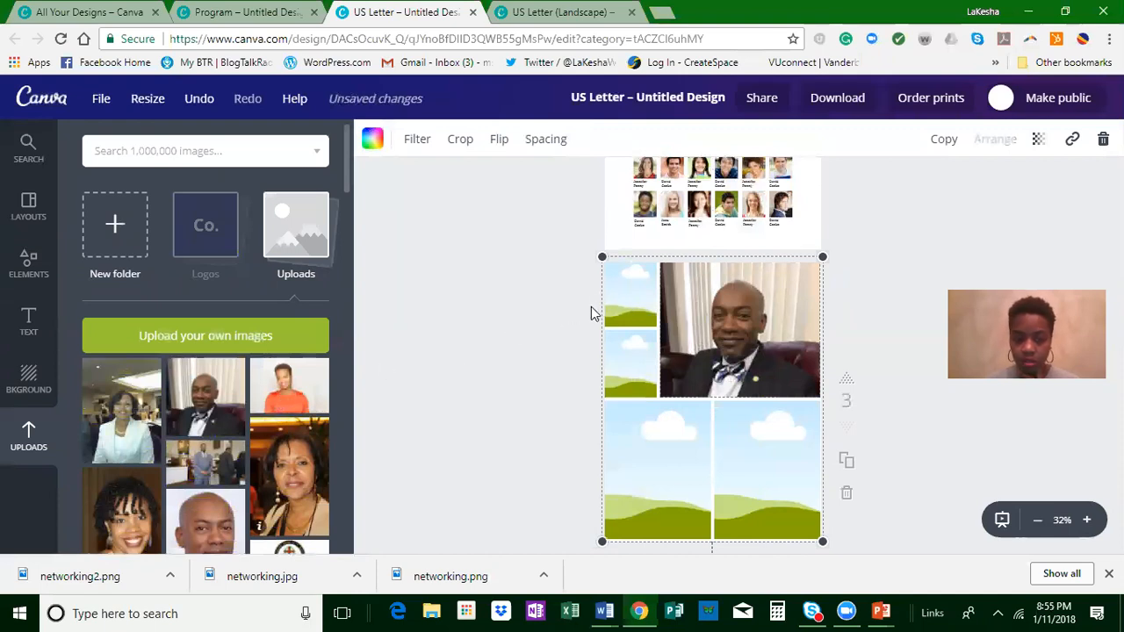
pyautogui.click(592, 313)
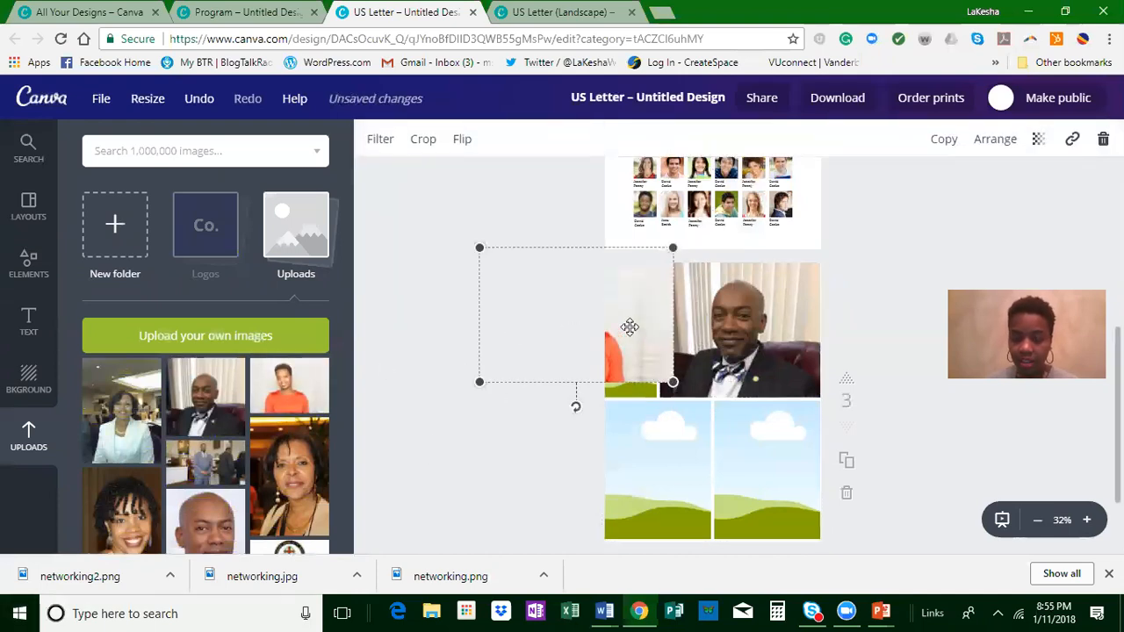
pyautogui.moveTo(630, 327); pyautogui.dragTo(633, 360)
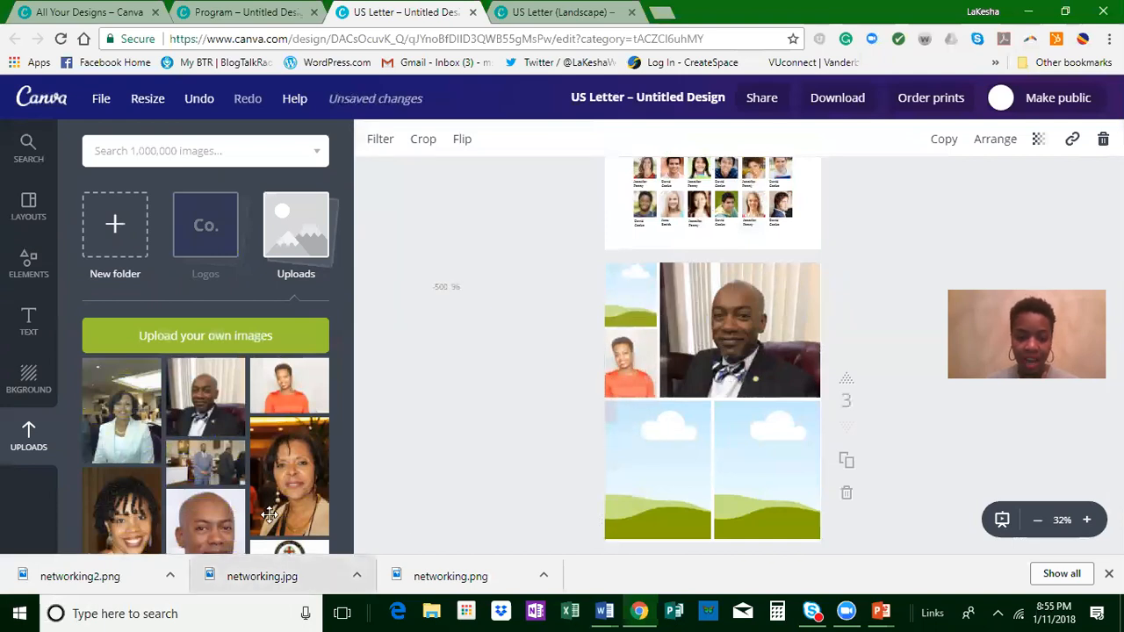
pyautogui.moveTo(679, 485); pyautogui.dragTo(743, 466)
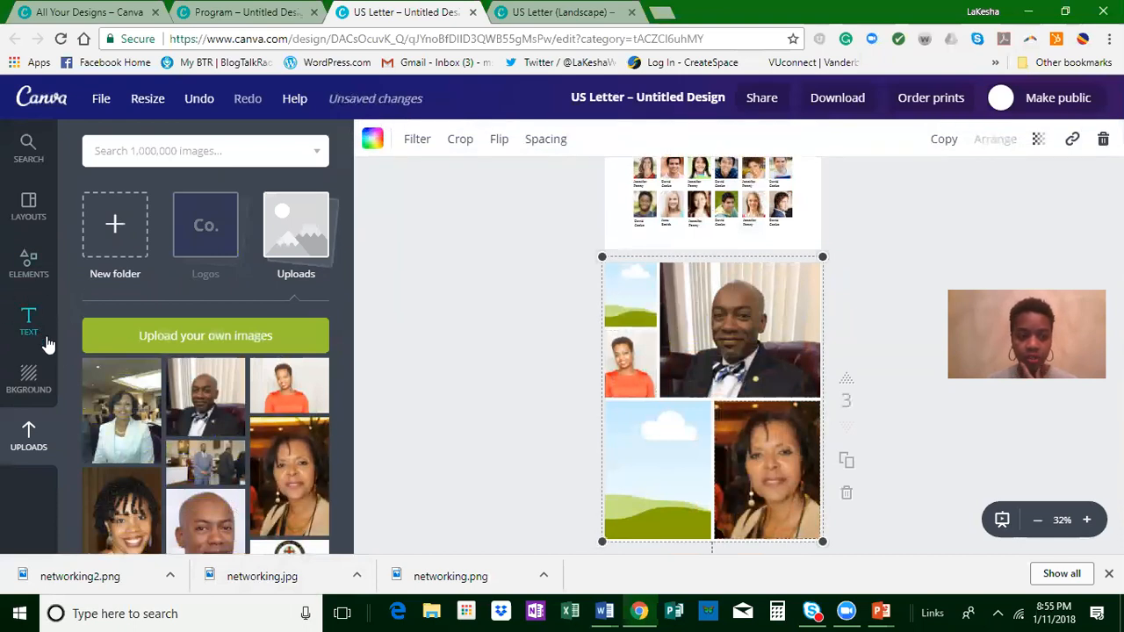
# Step: Add a blank fourth page and browse the available photo grids for it
pyautogui.scroll(-1, 625, 492)
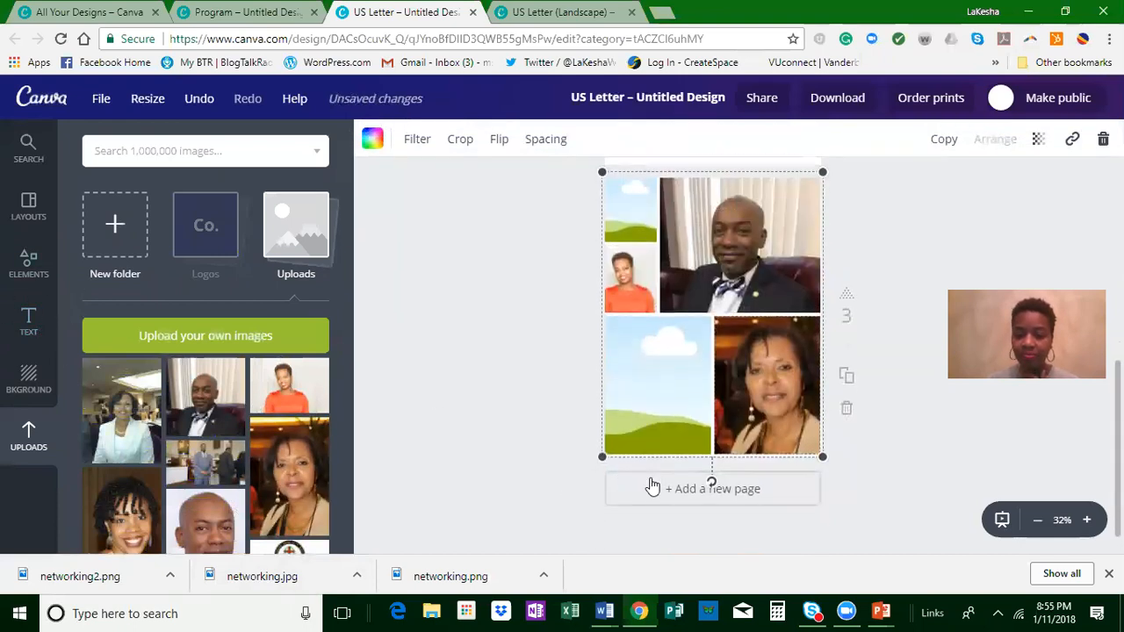
pyautogui.scroll(-1, 647, 484)
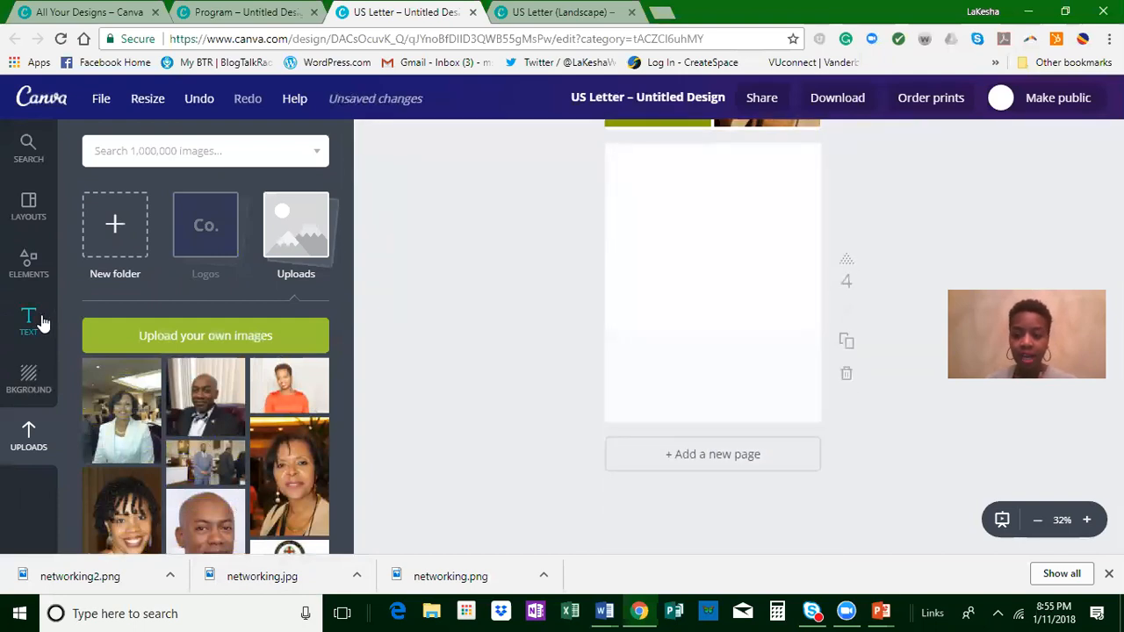
pyautogui.click(29, 268)
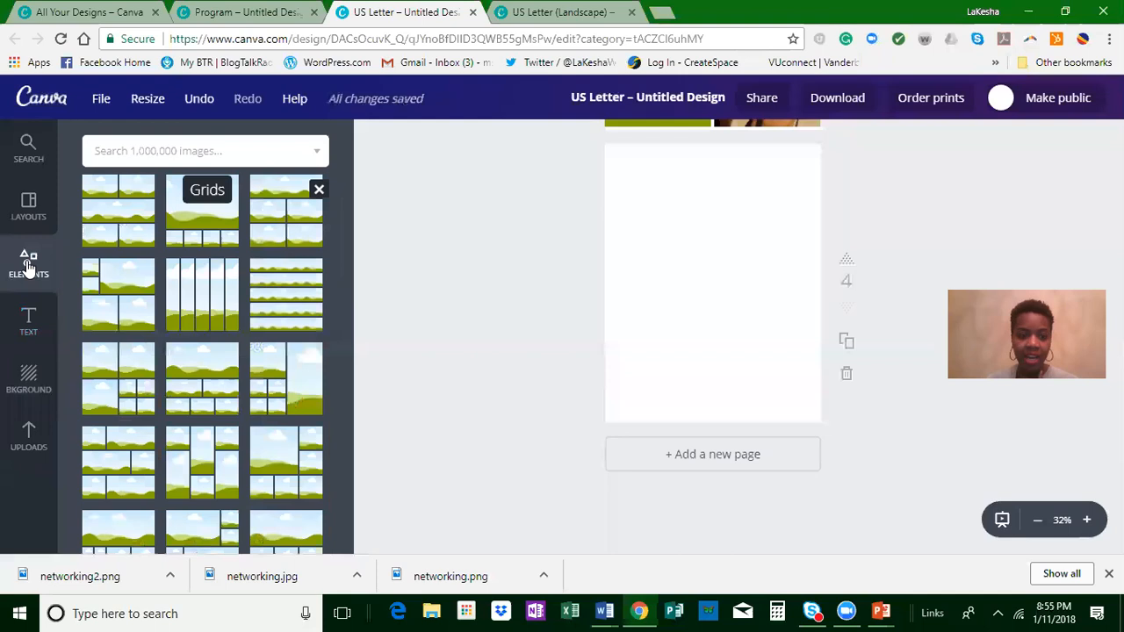
pyautogui.scroll(-3, 252, 342)
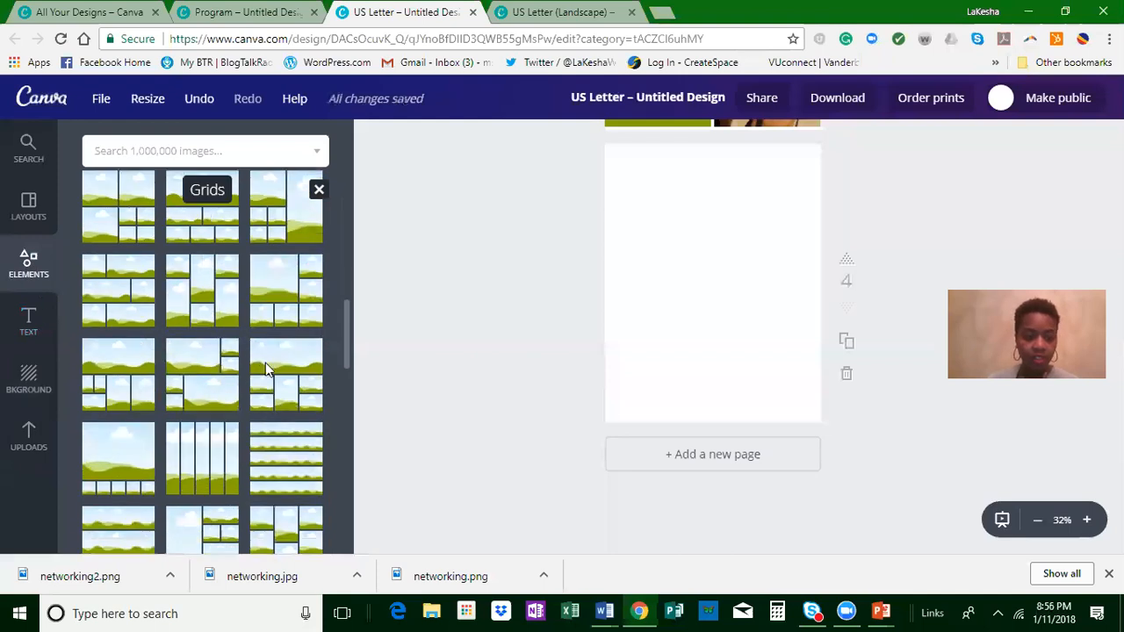
pyautogui.scroll(-4, 265, 376)
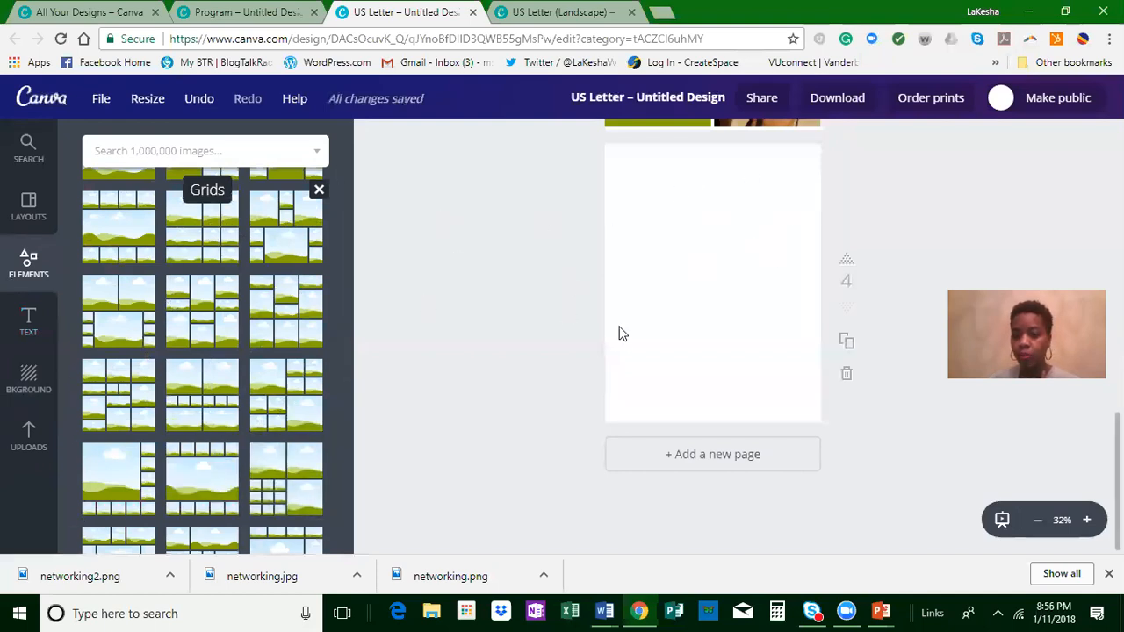
# Step: Close the grids, look over the other element categories, and browse the Frames collection
pyautogui.click(318, 191)
pyautogui.scroll(-5, 261, 289)
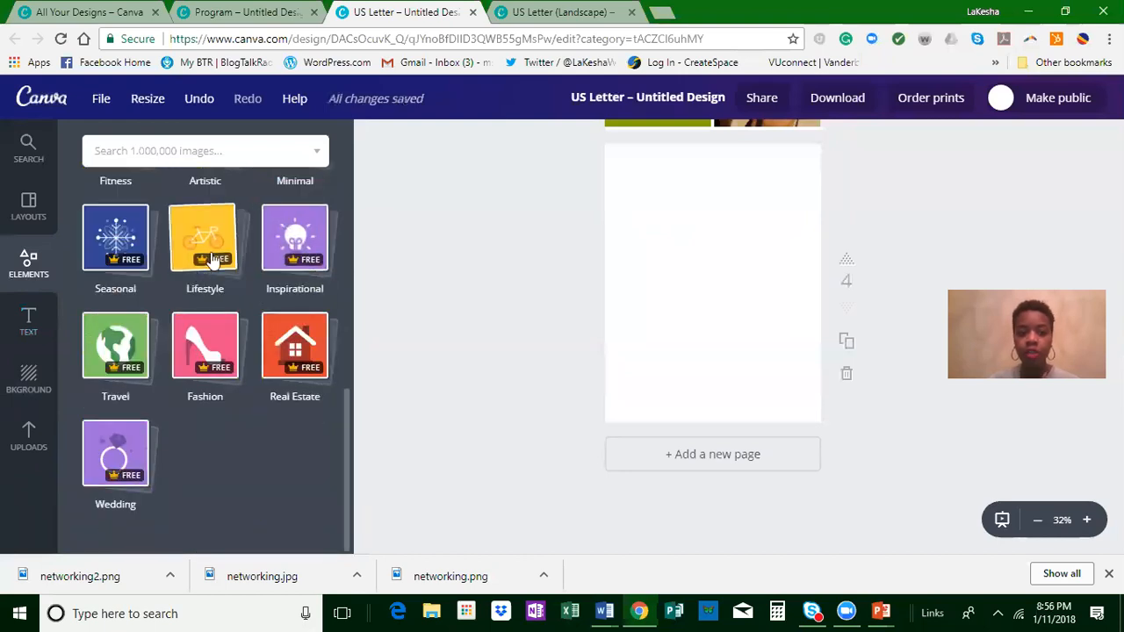
pyautogui.scroll(3, 171, 281)
pyautogui.scroll(5, 162, 355)
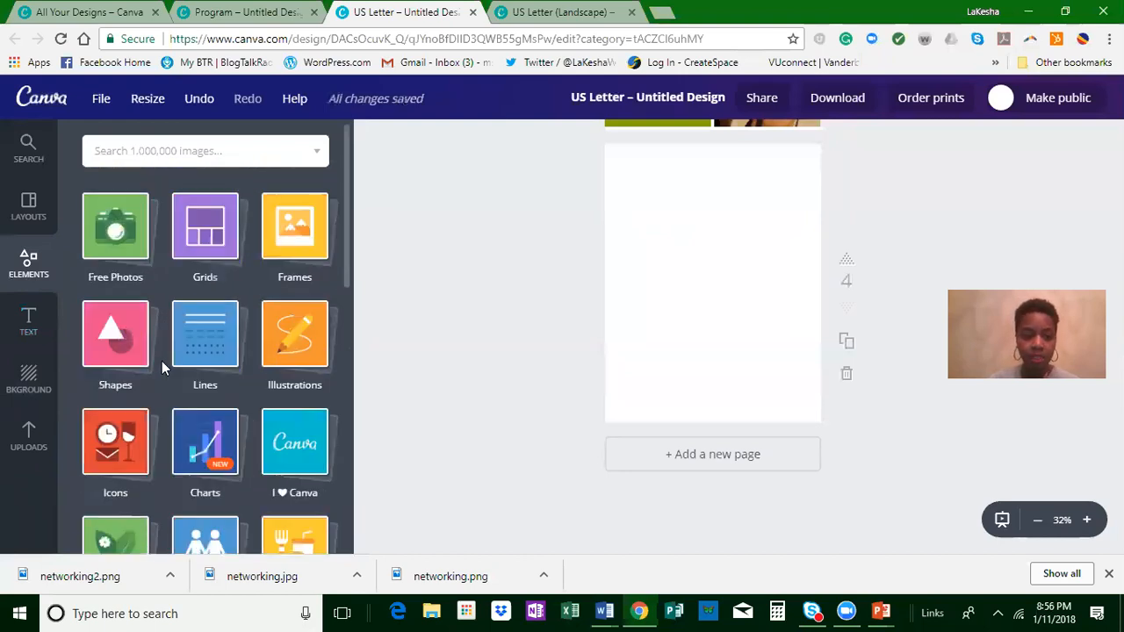
pyautogui.click(280, 236)
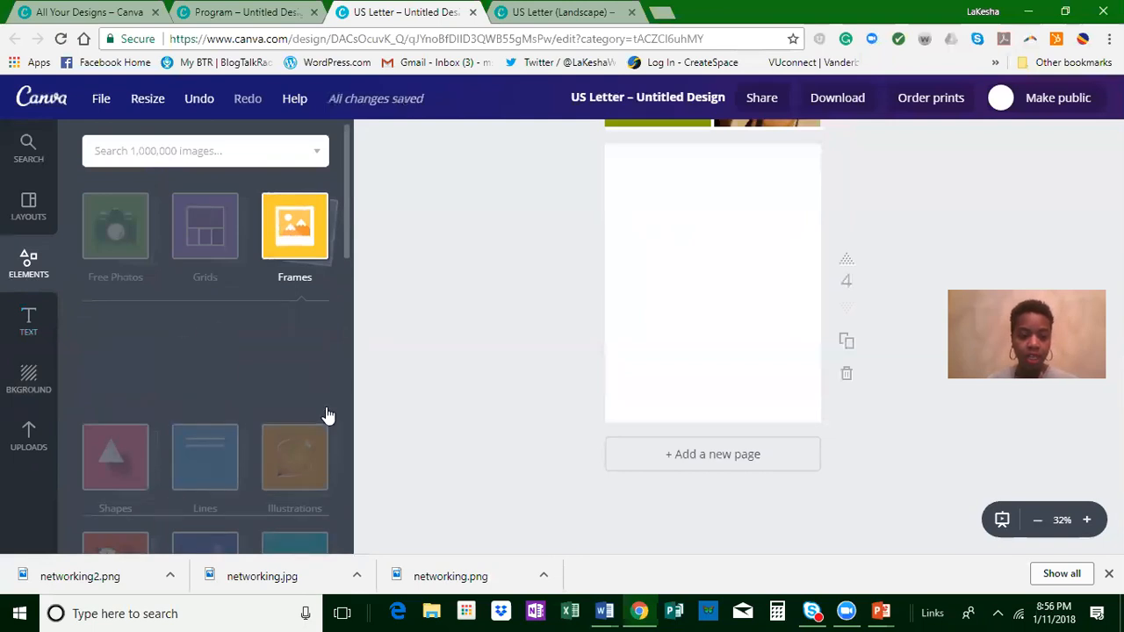
pyautogui.scroll(-1, 238, 433)
pyautogui.scroll(-1, 237, 439)
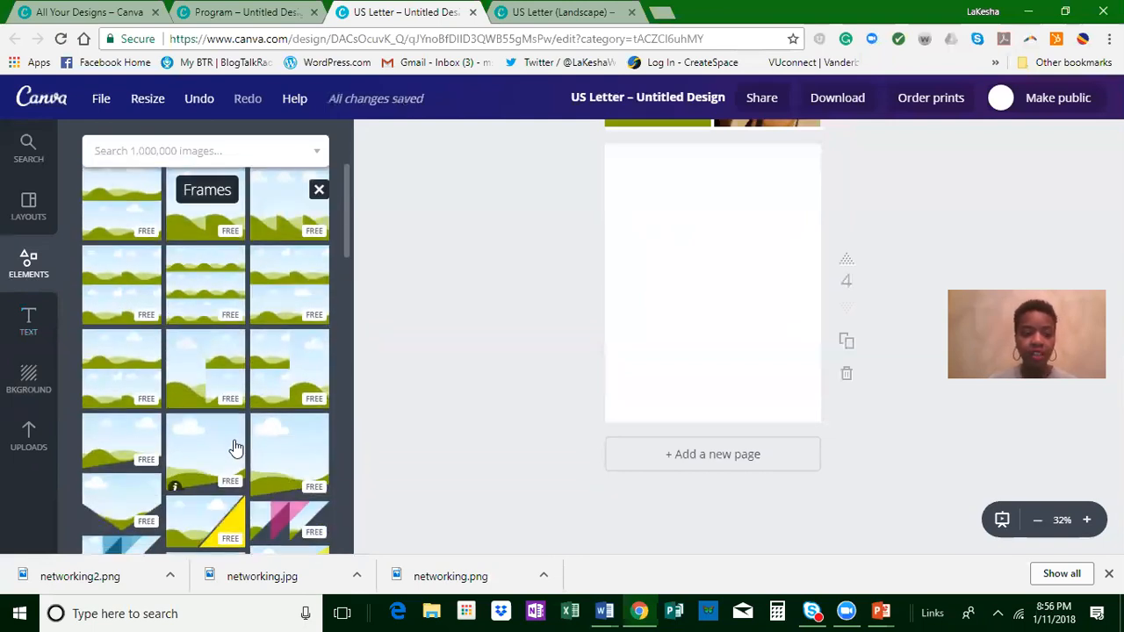
# Step: Find a white smartphone frame in the Frames collection and insert it on blank page 4
pyautogui.scroll(-7, 242, 454)
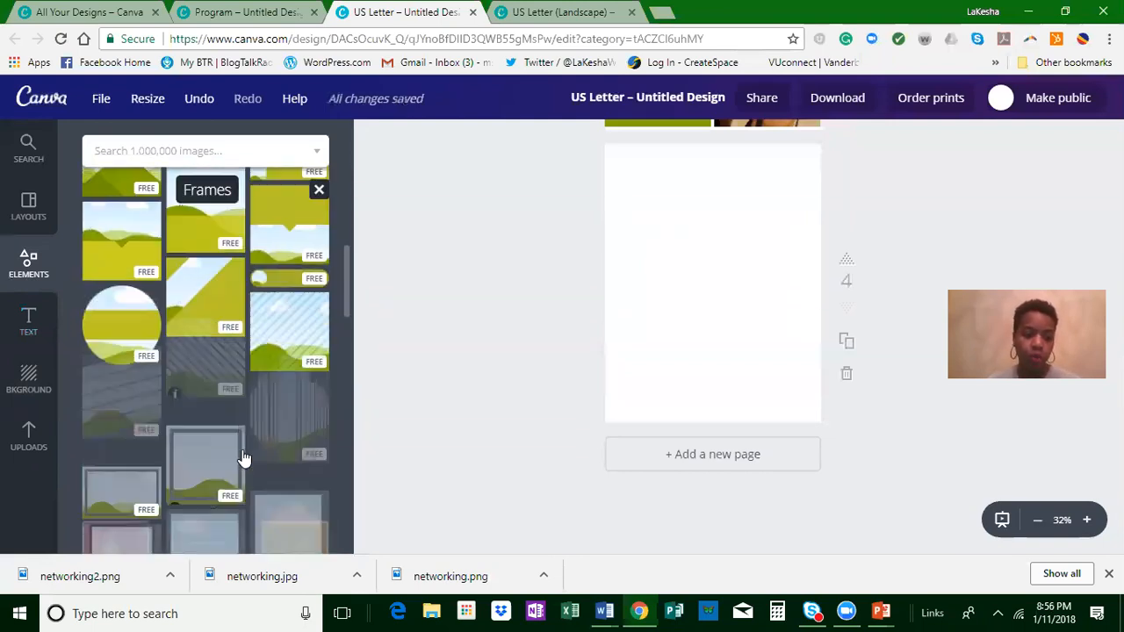
pyautogui.scroll(-1, 244, 459)
pyautogui.scroll(-1, 244, 459)
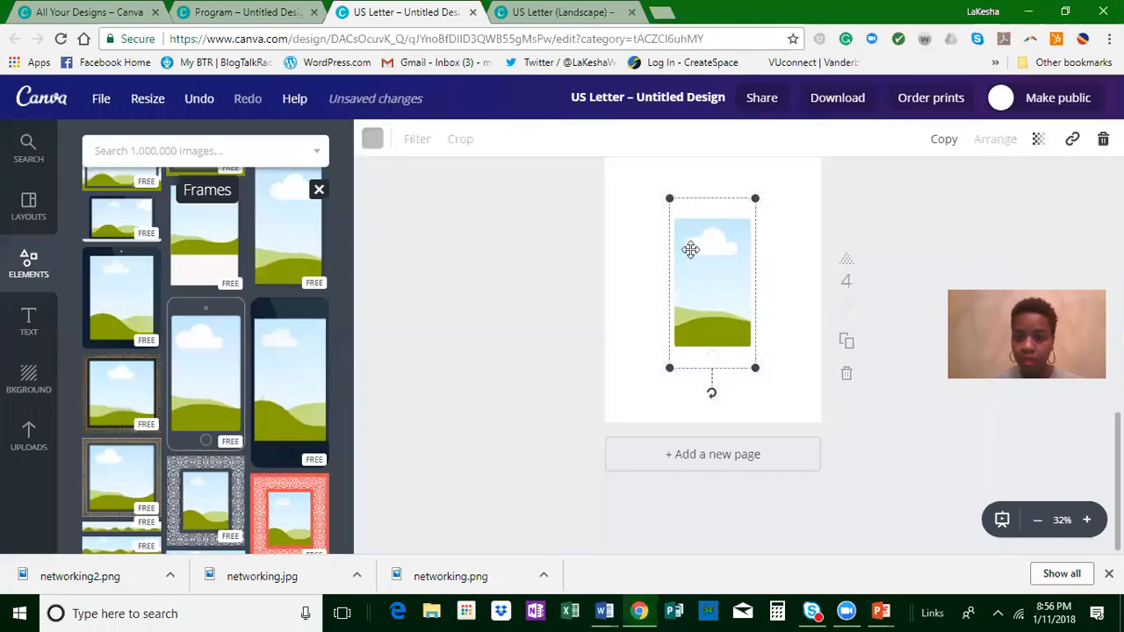
# Step: Fill the smartphone frame on page 4 with the uploaded black "Heart Worship" image
pyautogui.click(28, 437)
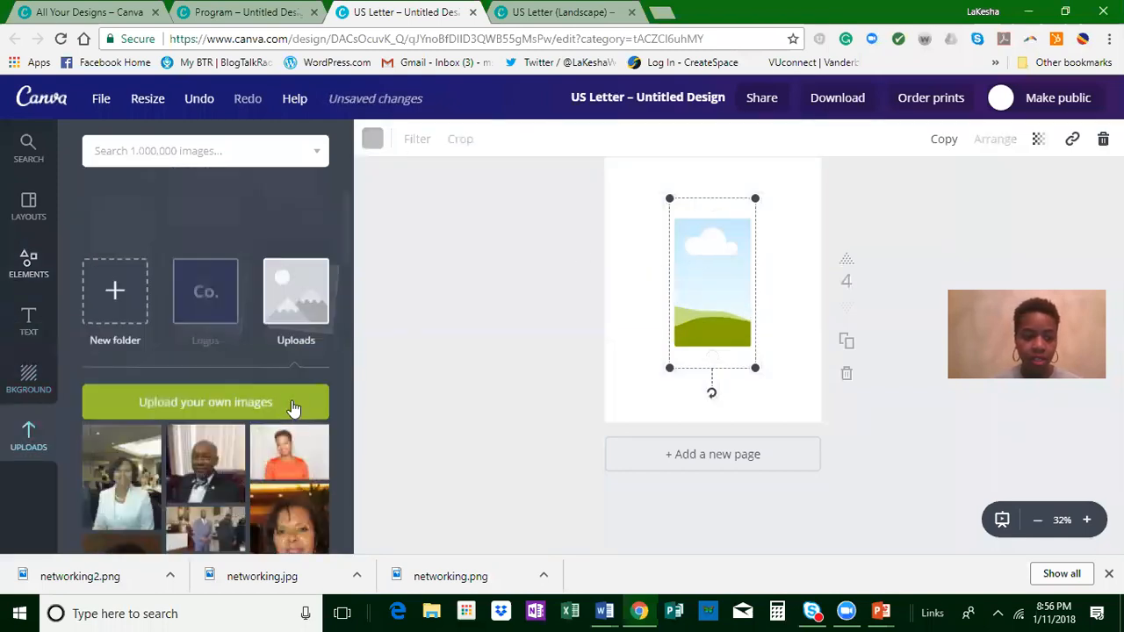
pyautogui.scroll(-3, 251, 431)
pyautogui.scroll(-3, 218, 452)
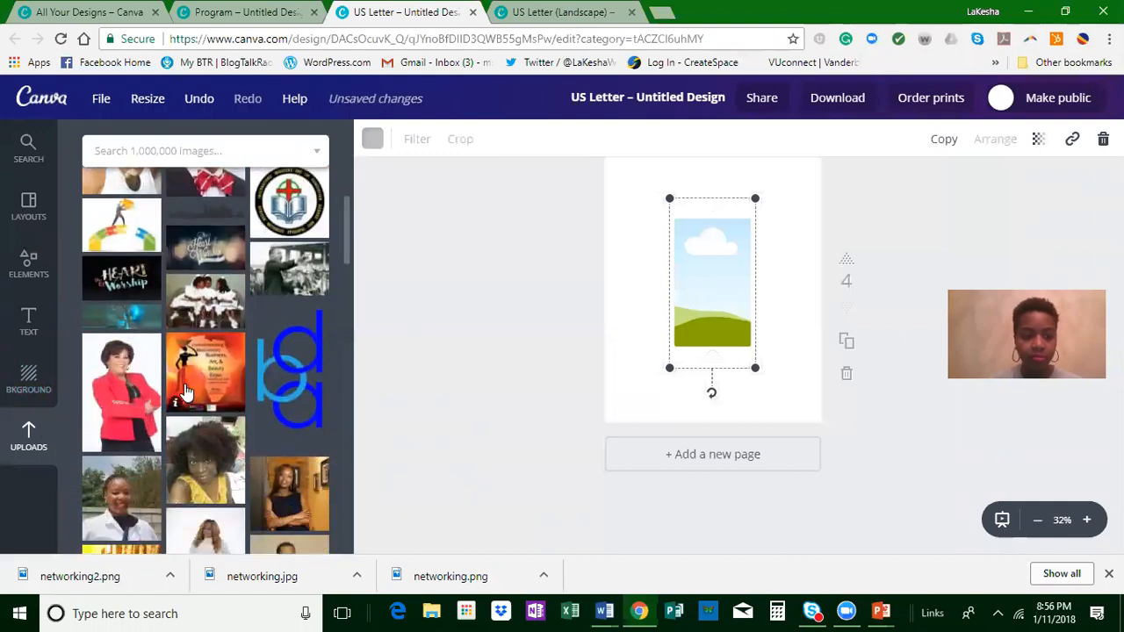
pyautogui.moveTo(120, 285); pyautogui.dragTo(627, 364)
pyautogui.moveTo(619, 406); pyautogui.dragTo(655, 360)
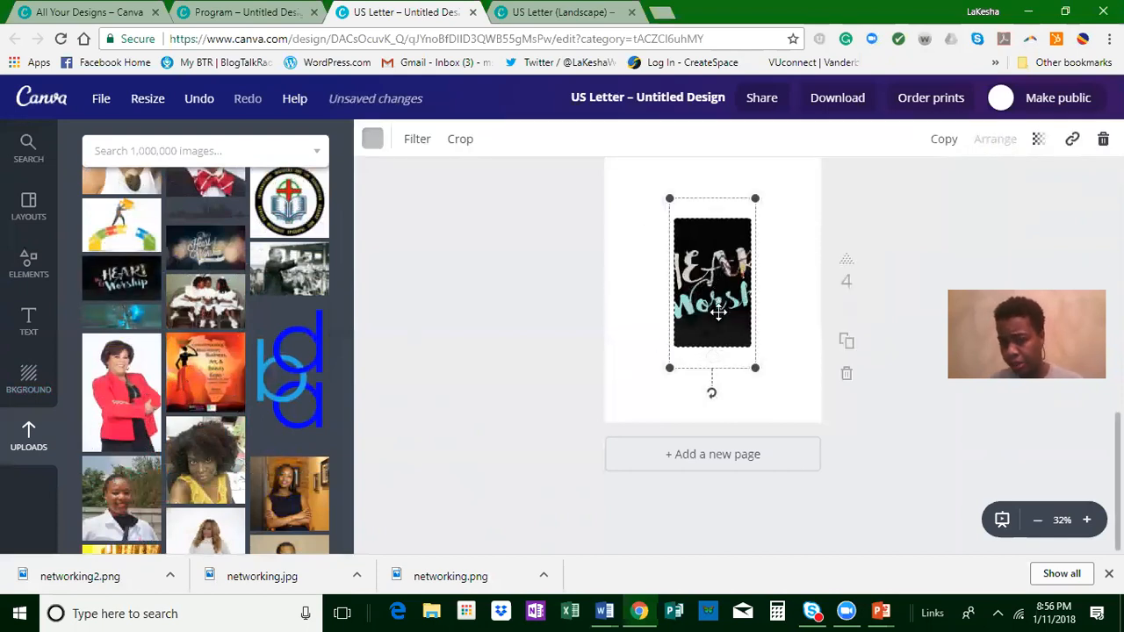
# Step: Enlarge the smartphone frame to about 403 × 791 and replace its picture with the uploaded "The Heart of Worship" image
pyautogui.moveTo(758, 376)
pyautogui.mouseDown()
pyautogui.moveTo(773, 395)
pyautogui.moveTo(764, 384)
pyautogui.mouseUp()
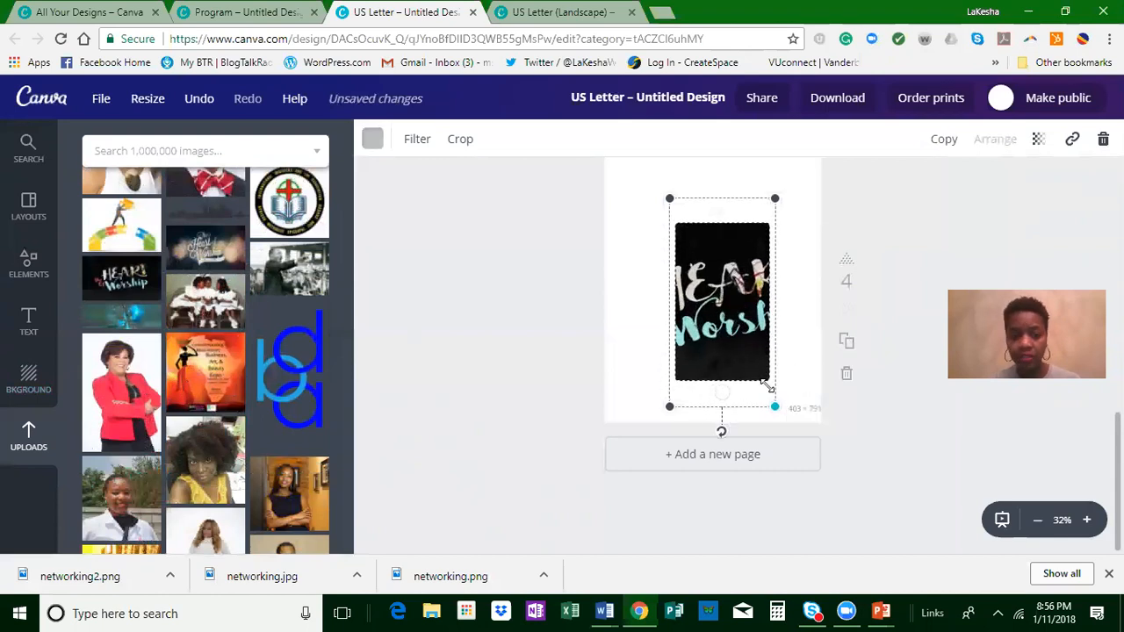
pyautogui.moveTo(202, 249); pyautogui.dragTo(688, 305)
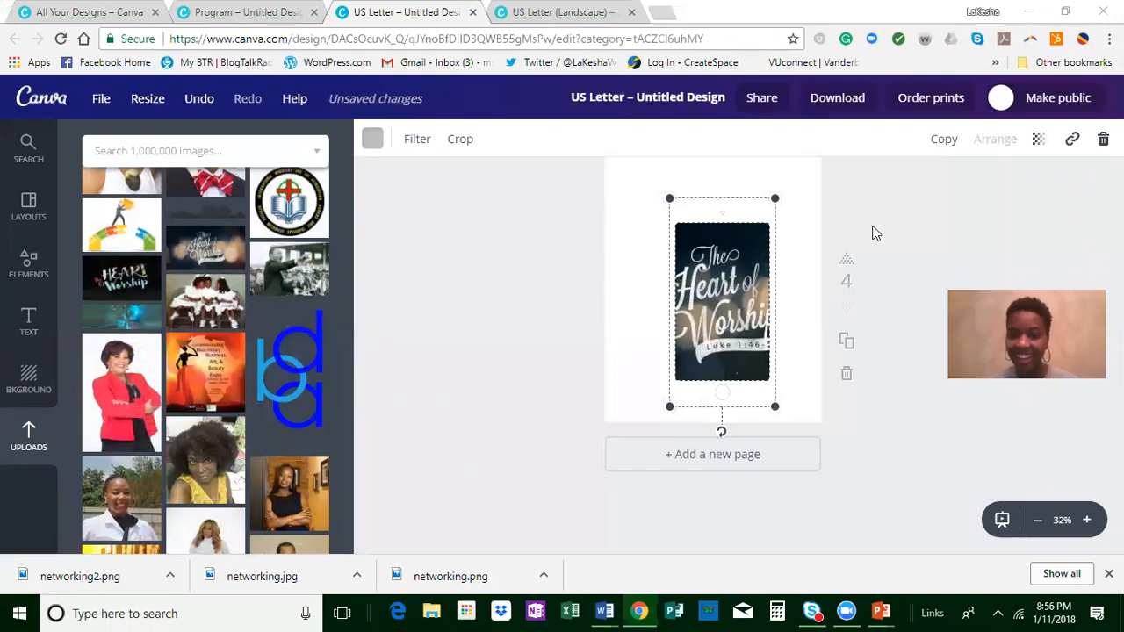
pyautogui.click(940, 214)
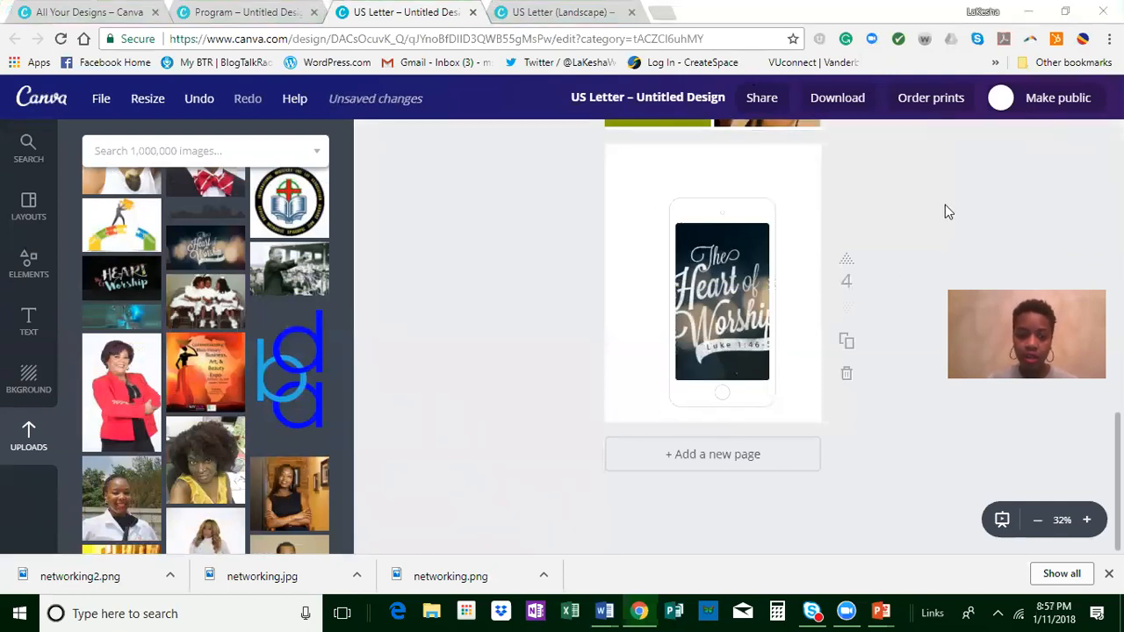
# Step: Upload the downloaded file networking2.png to the uploaded images
pyautogui.scroll(3, 436, 306)
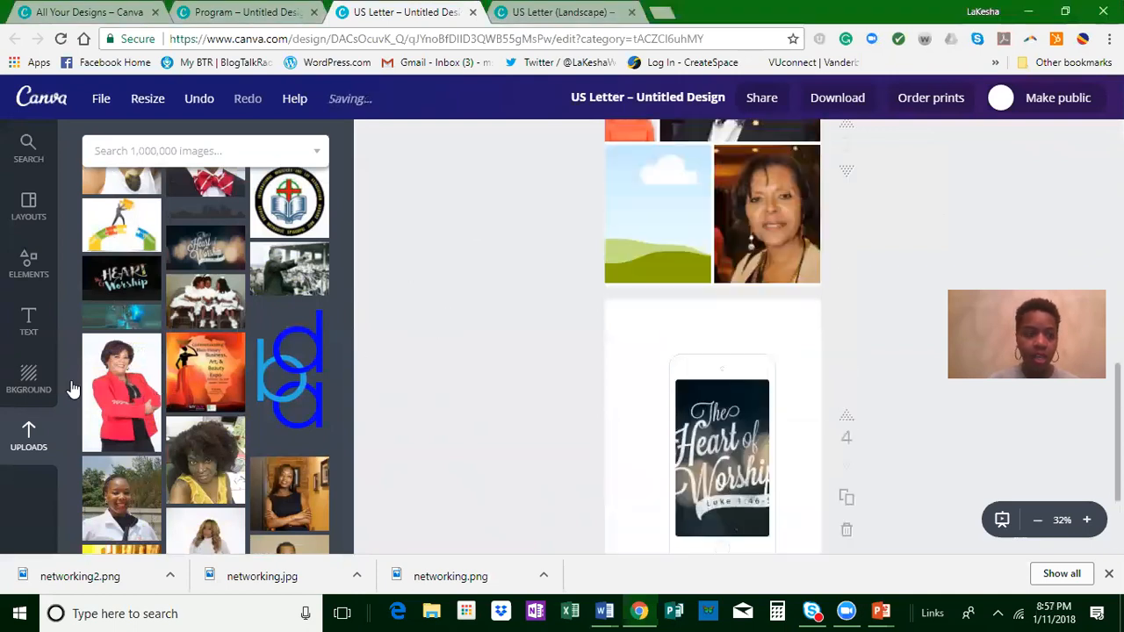
pyautogui.click(20, 448)
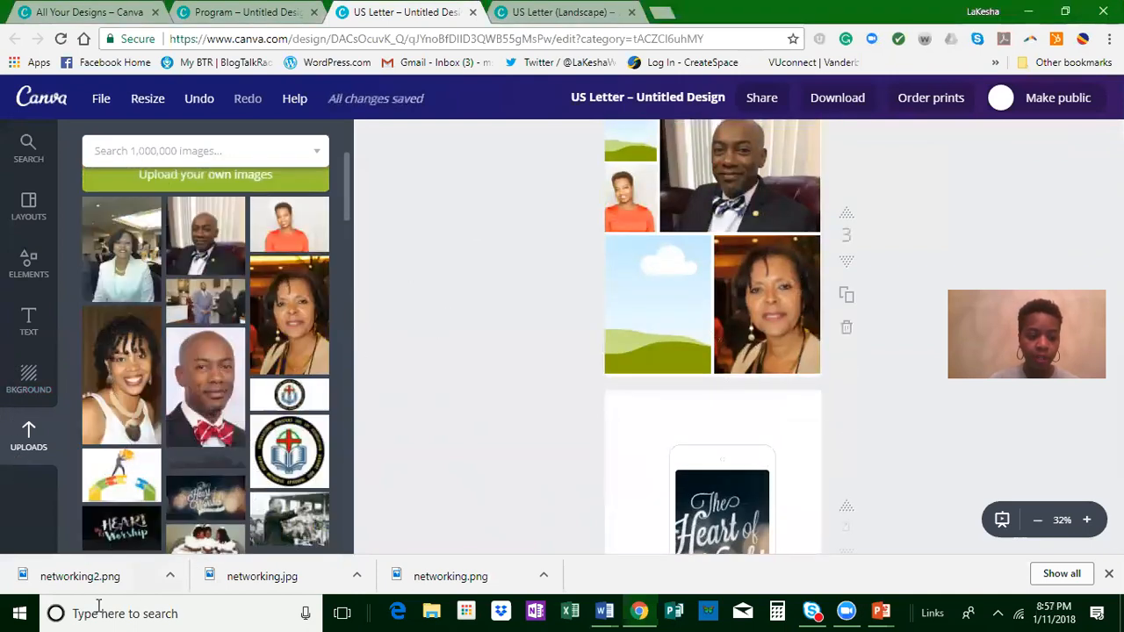
pyautogui.moveTo(82, 569); pyautogui.dragTo(132, 415)
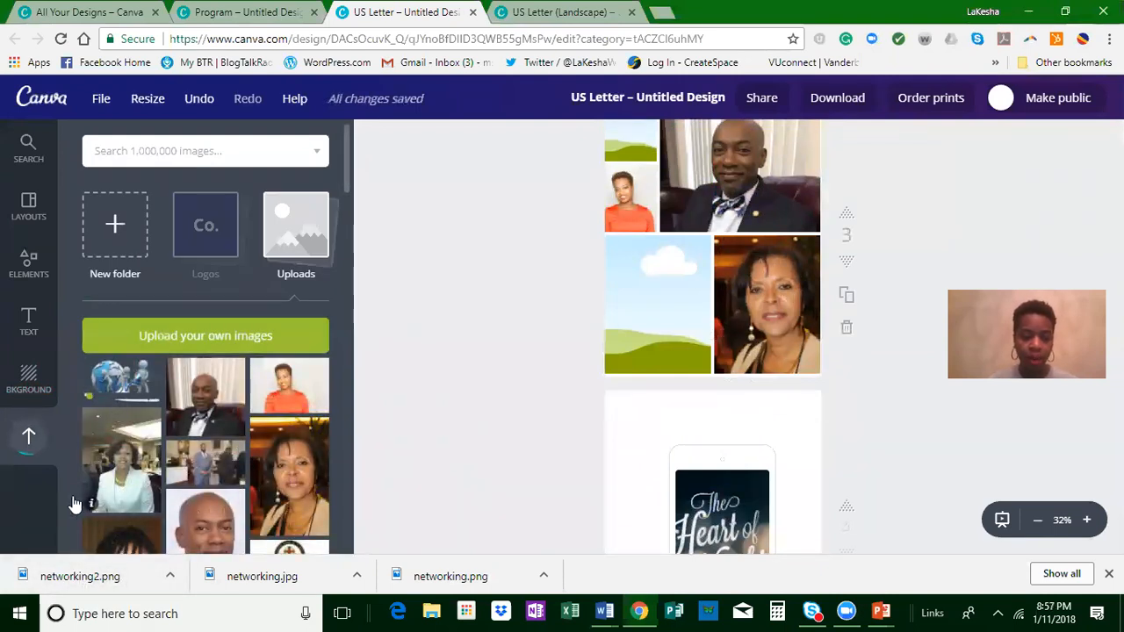
# Step: Look through the collection of uploaded photos, logos and graphics
pyautogui.scroll(-3, 237, 457)
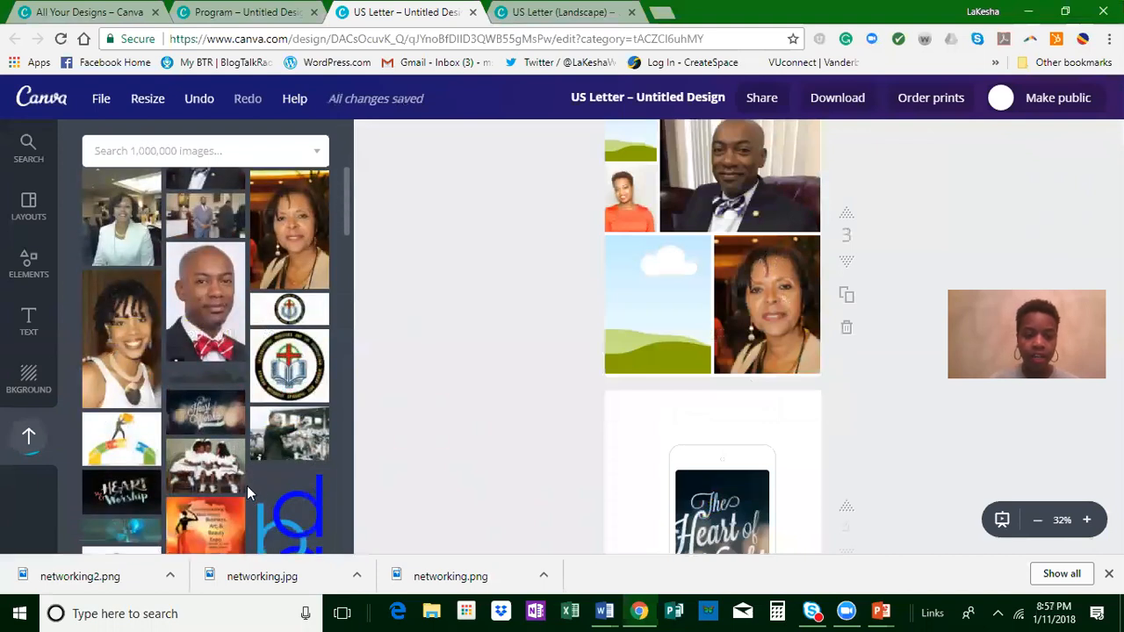
pyautogui.scroll(-3, 252, 499)
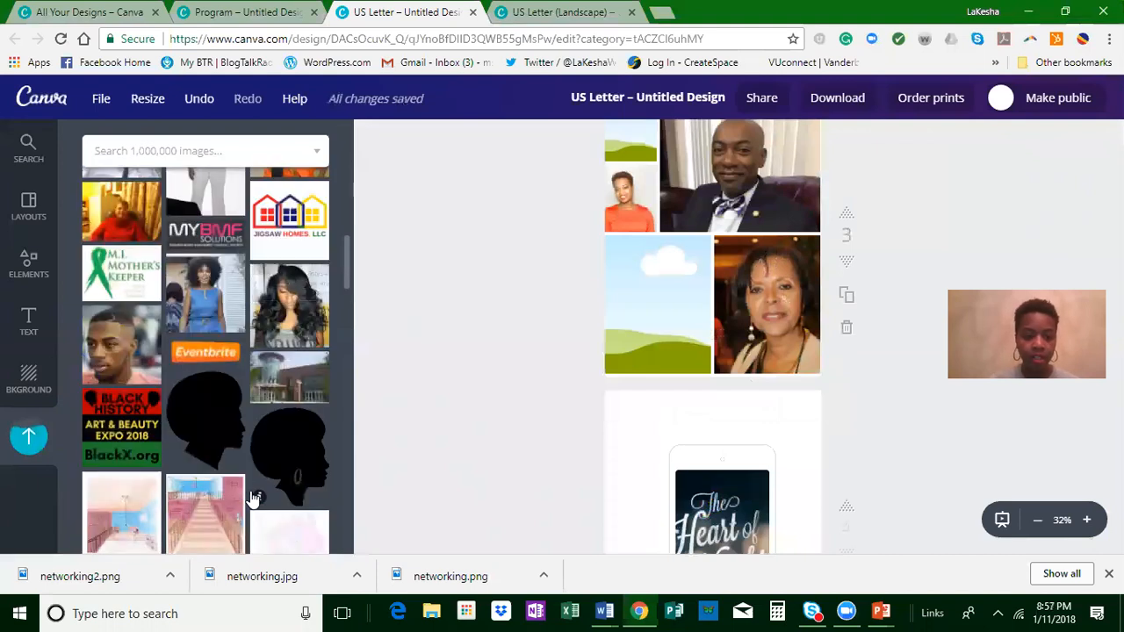
pyautogui.scroll(-2, 252, 499)
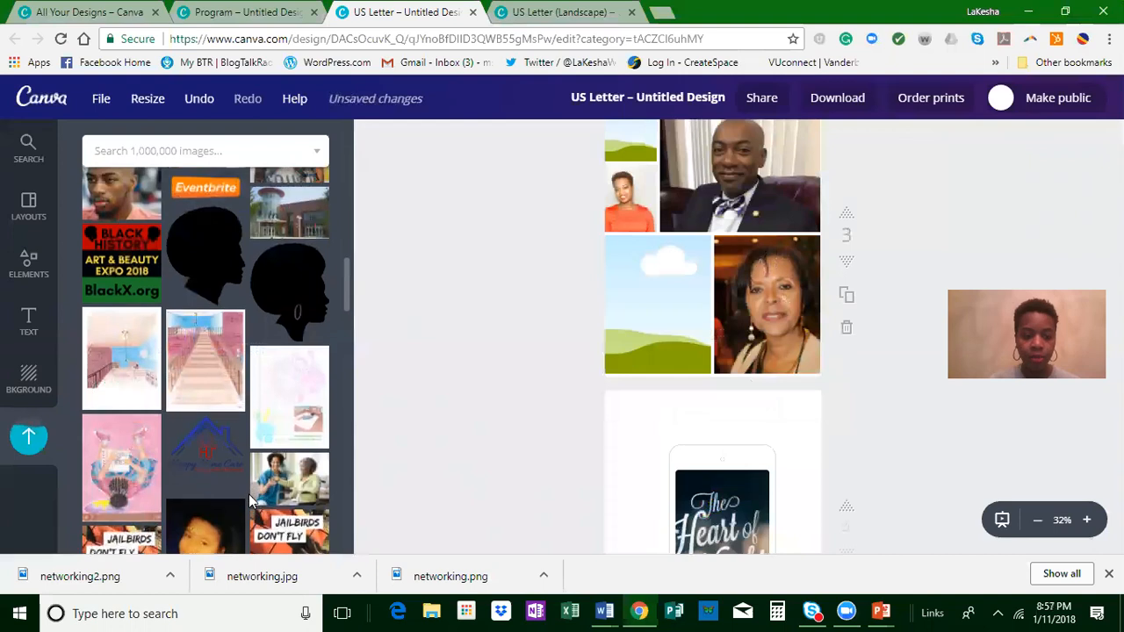
pyautogui.scroll(5, 248, 501)
pyautogui.scroll(3, 255, 523)
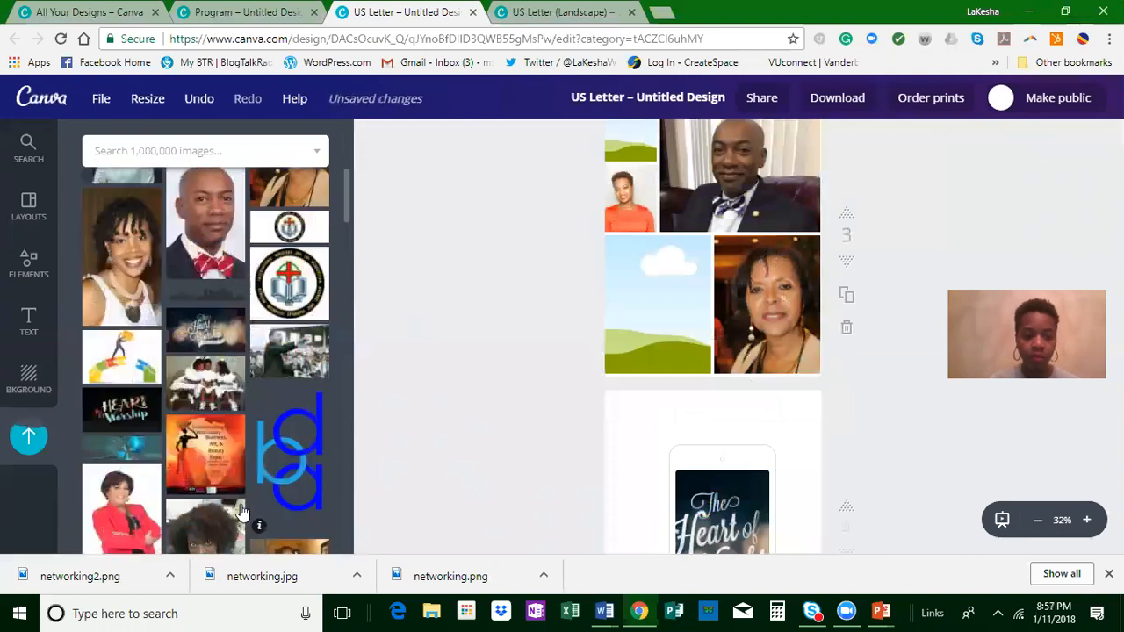
pyautogui.scroll(-3, 261, 452)
pyautogui.click(259, 442)
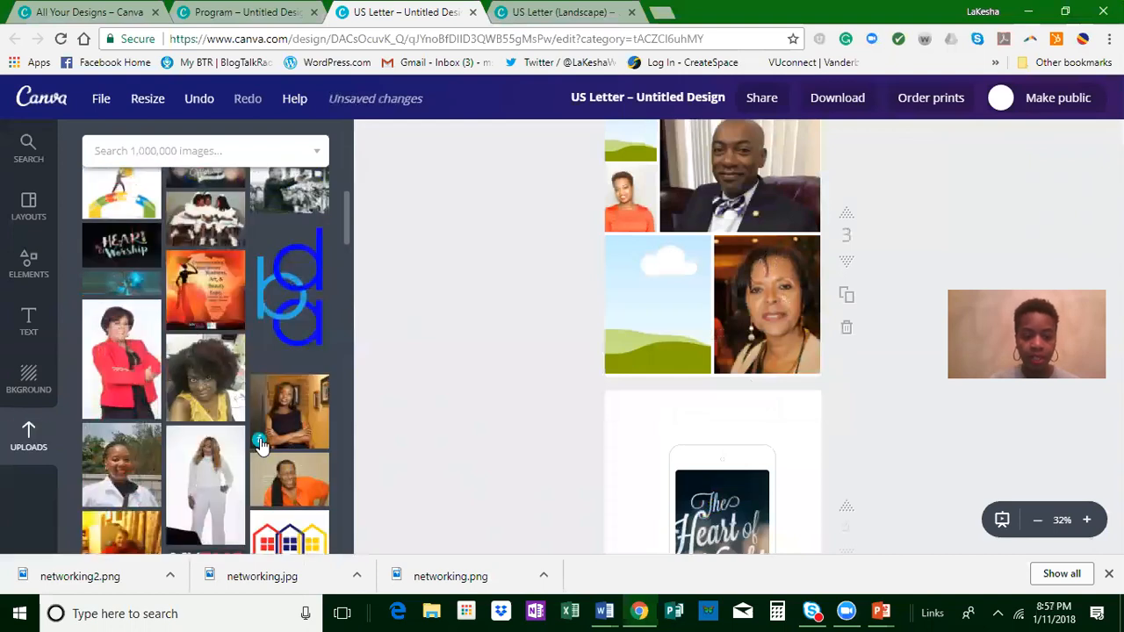
pyautogui.click(497, 434)
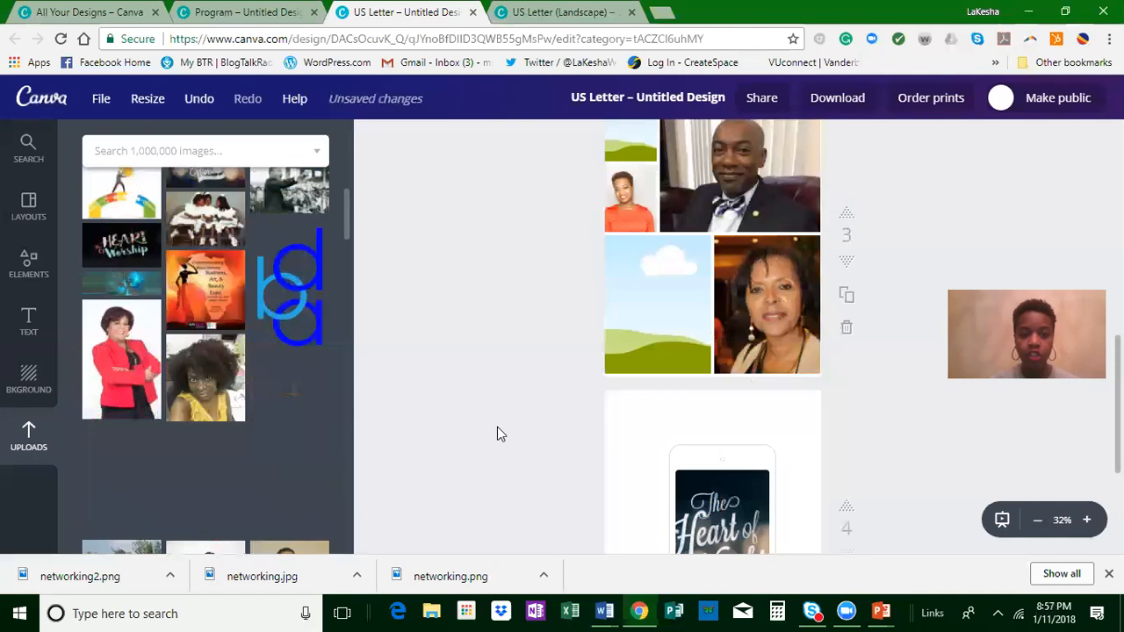
# Step: Go to the open All Your Designs page and try to add a new folder with its default name
pyautogui.click(83, 12)
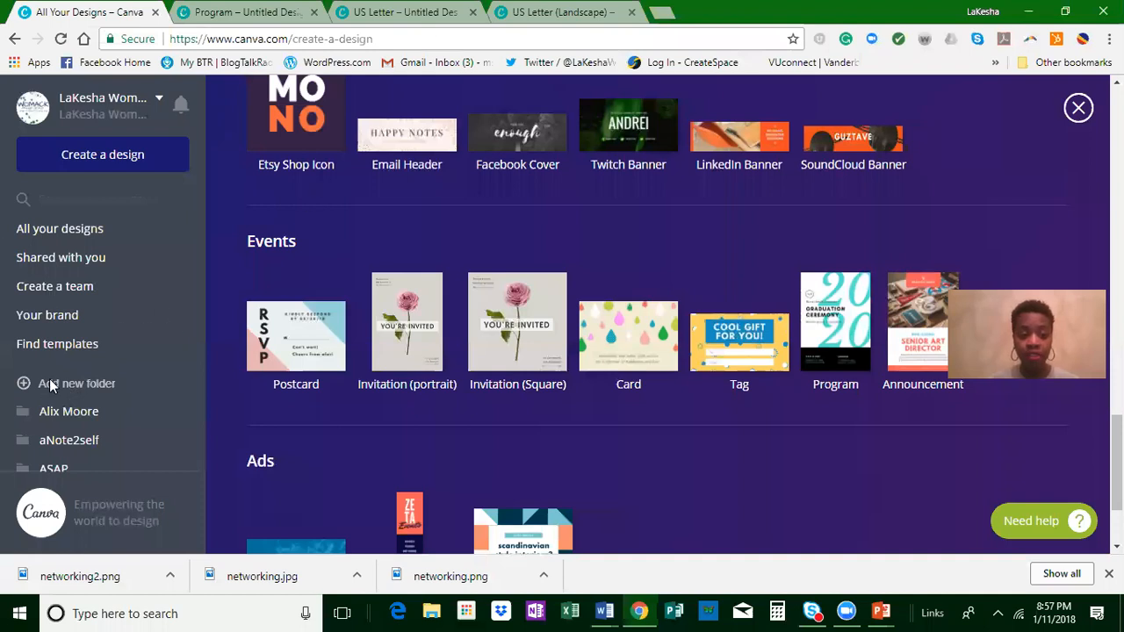
pyautogui.click(172, 389)
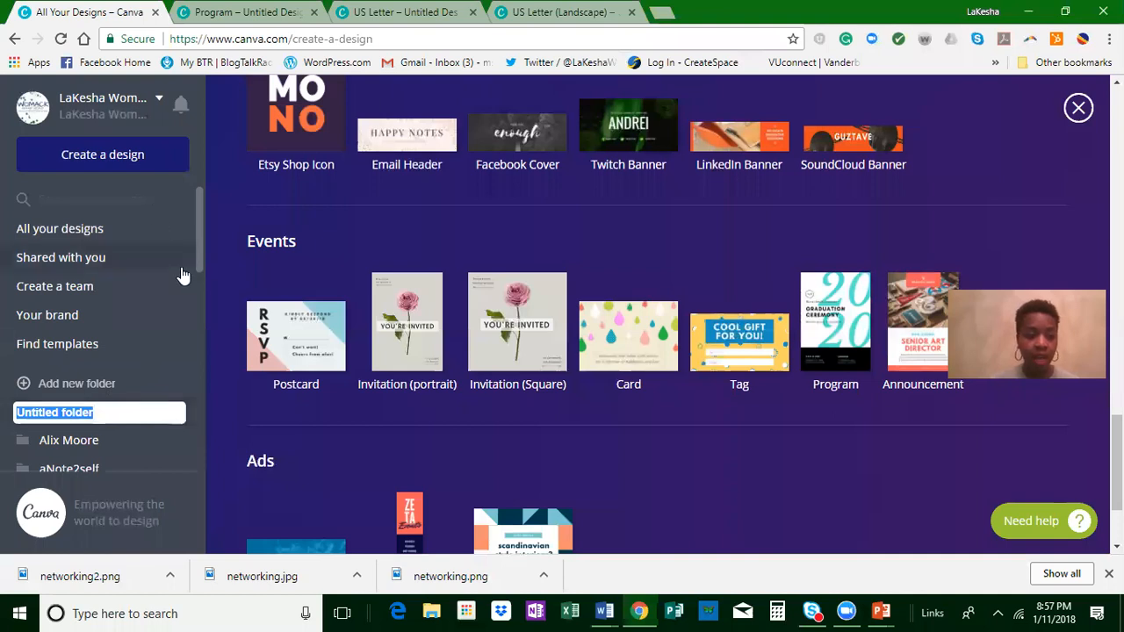
pyautogui.click(186, 312)
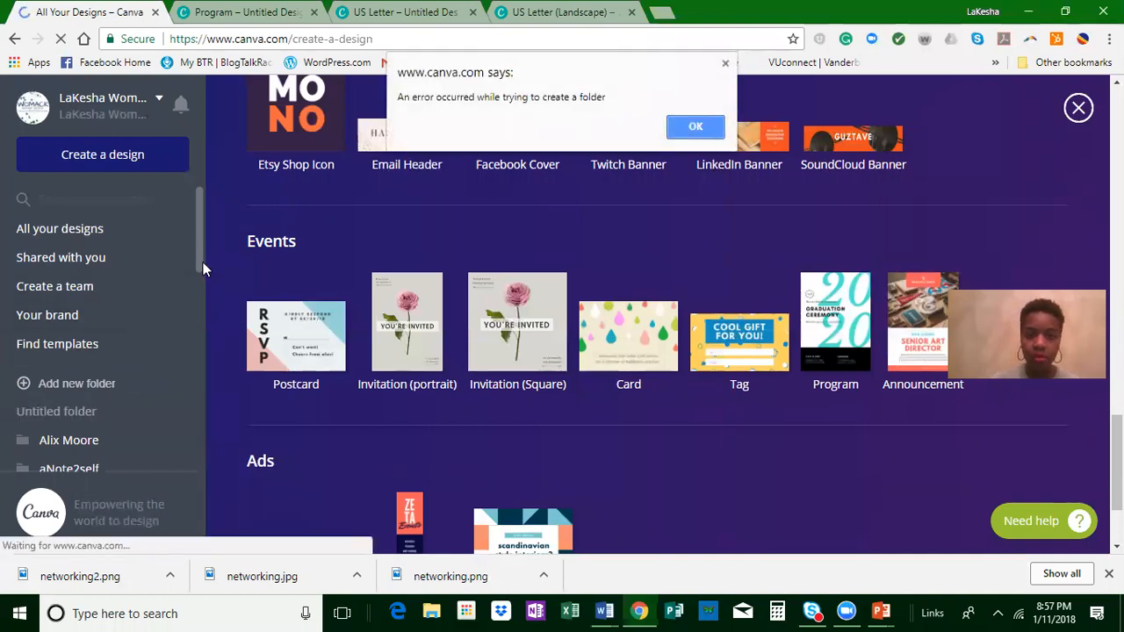
pyautogui.click(697, 124)
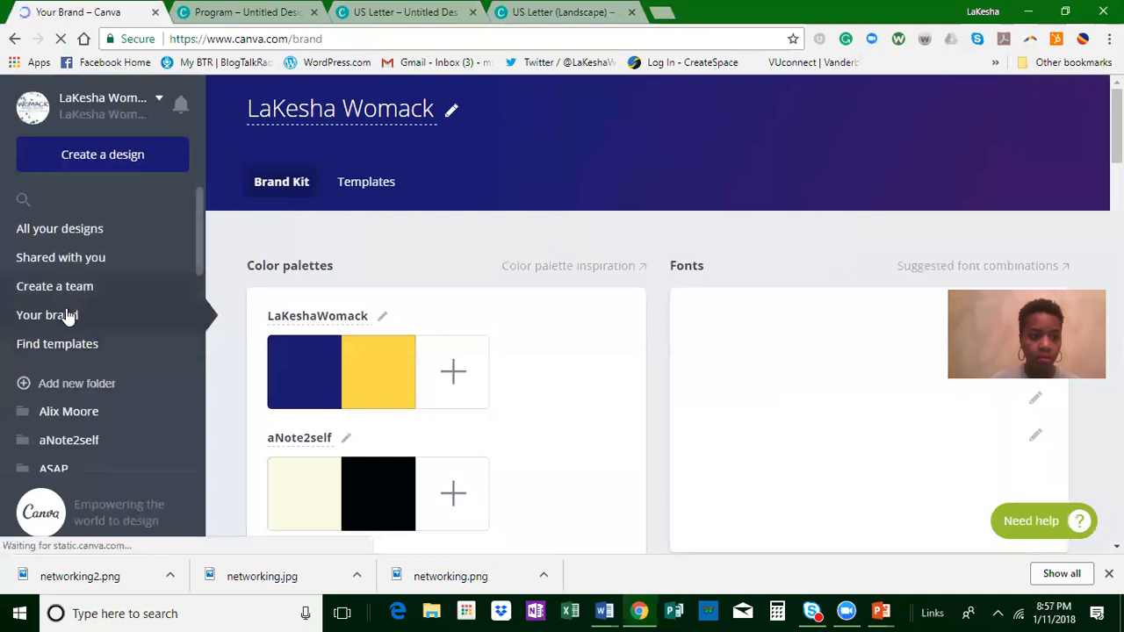
# Step: Return to the list of all designs and open the #CLC Tech Banners design
pyautogui.click(77, 230)
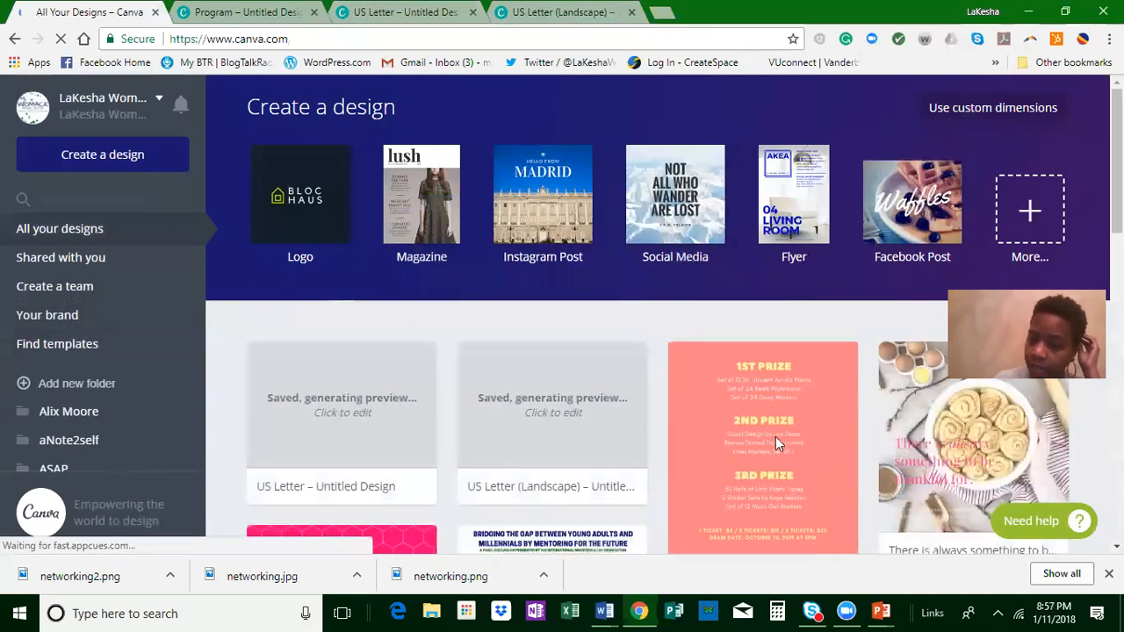
pyautogui.scroll(-1, 764, 443)
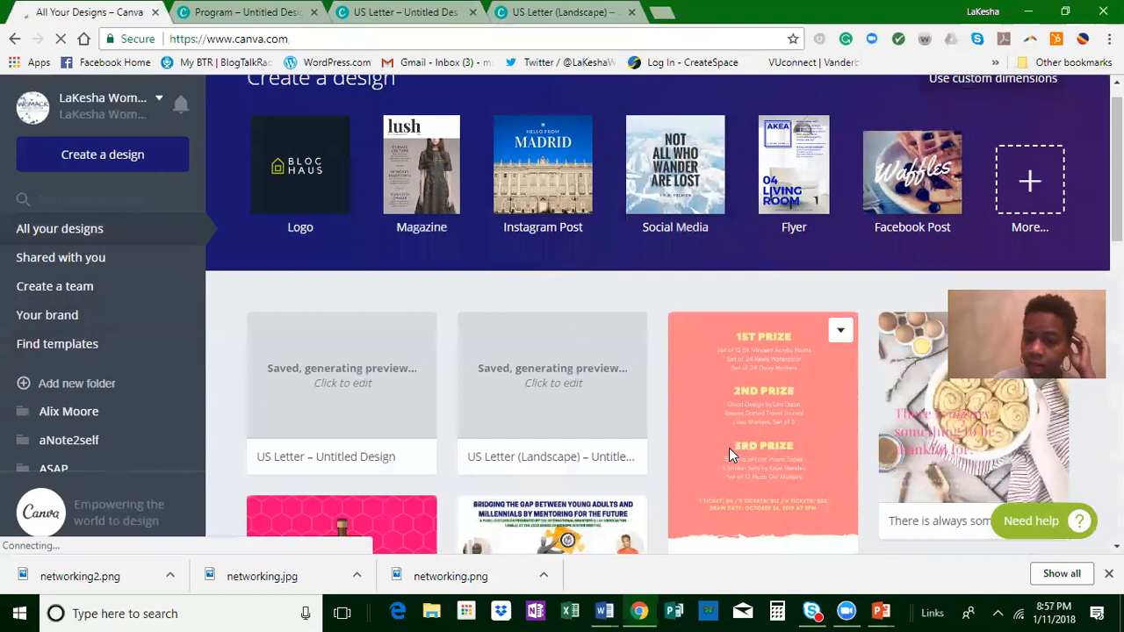
pyautogui.scroll(-3, 729, 449)
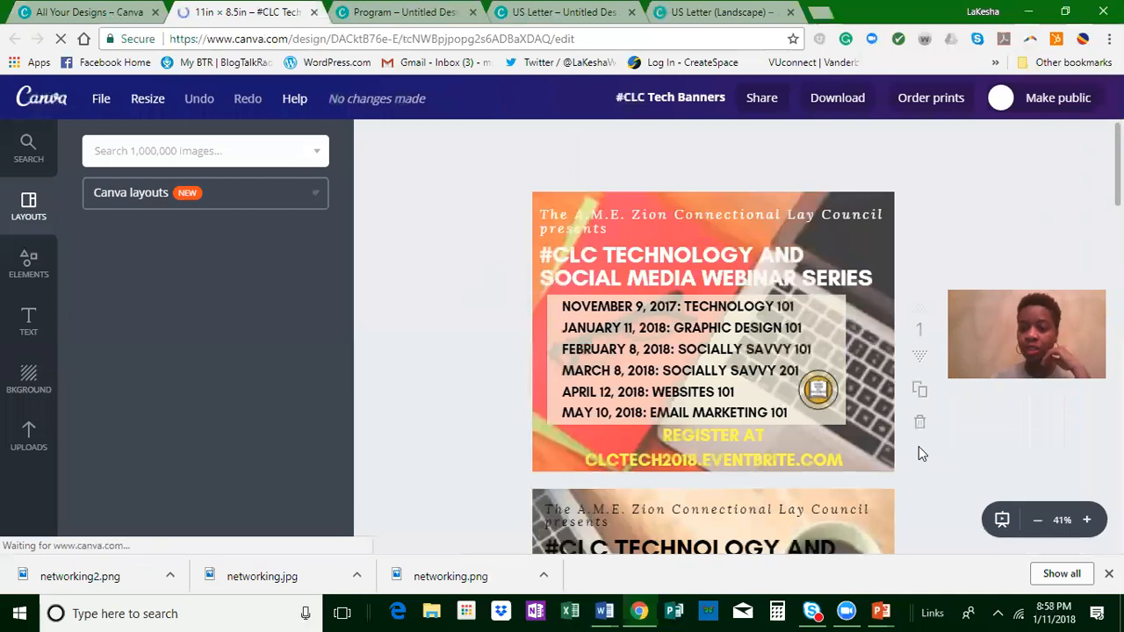
# Step: Review the webinar banner pages of the #CLC Tech Banners design, comparing their backgrounds, text colors and session details
pyautogui.scroll(-1, 968, 434)
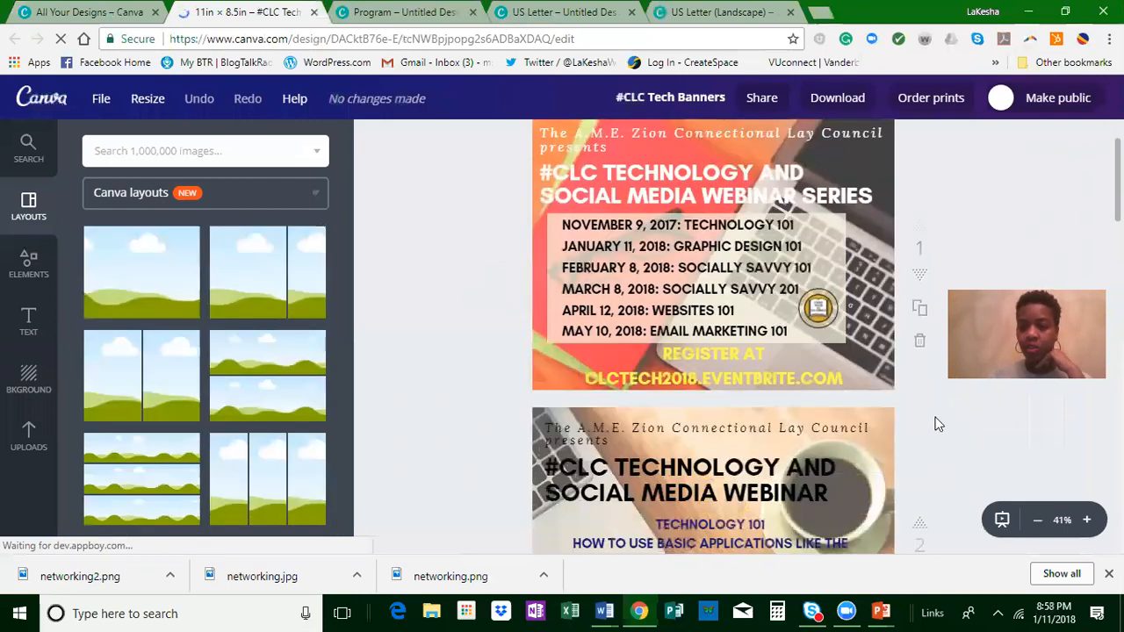
pyautogui.scroll(-1, 938, 424)
pyautogui.scroll(-6, 903, 458)
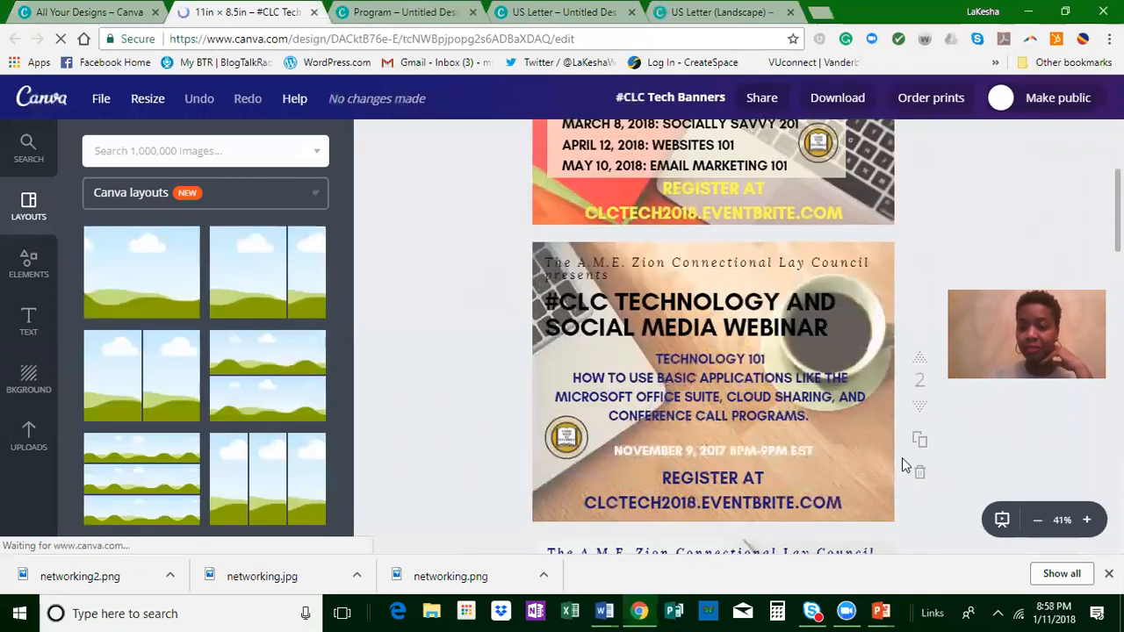
pyautogui.scroll(-2, 942, 455)
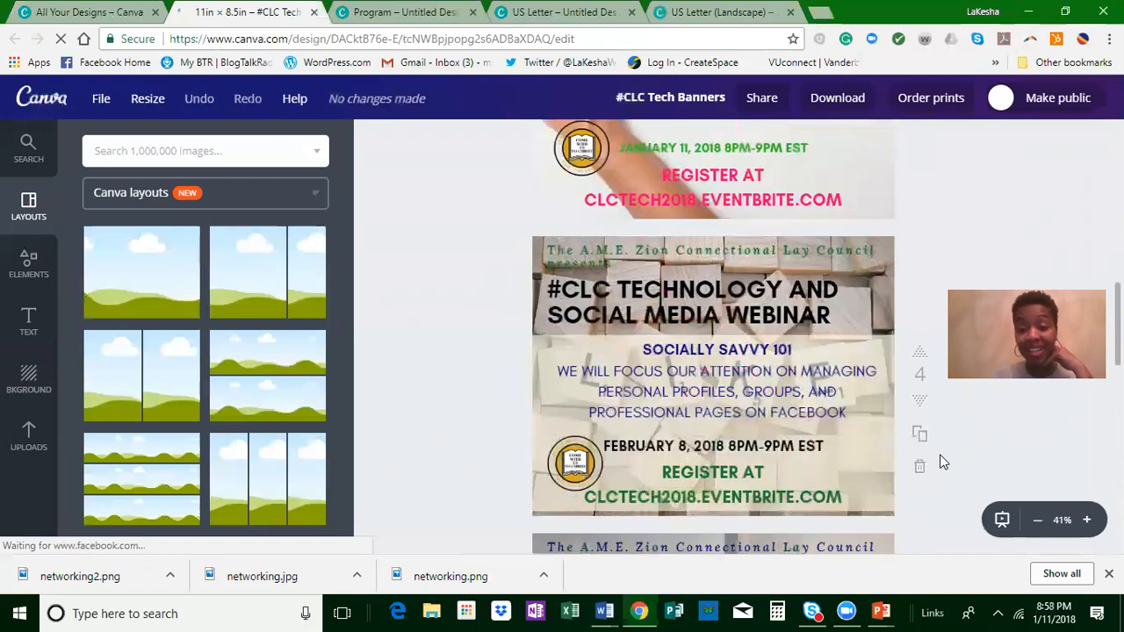
pyautogui.scroll(-3, 932, 463)
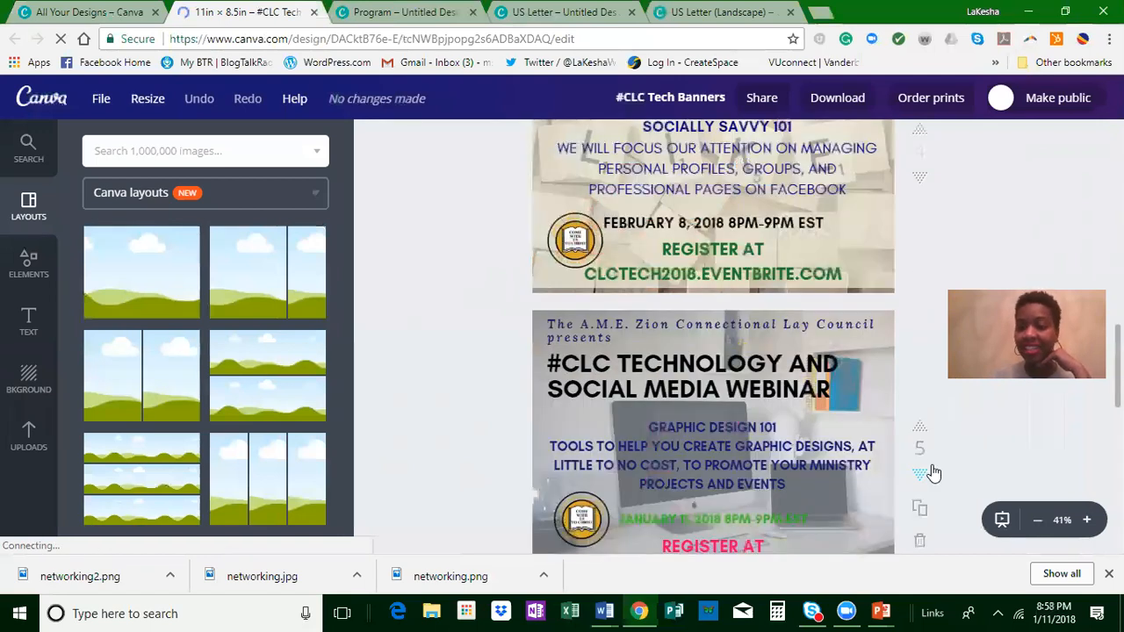
pyautogui.scroll(-3, 930, 461)
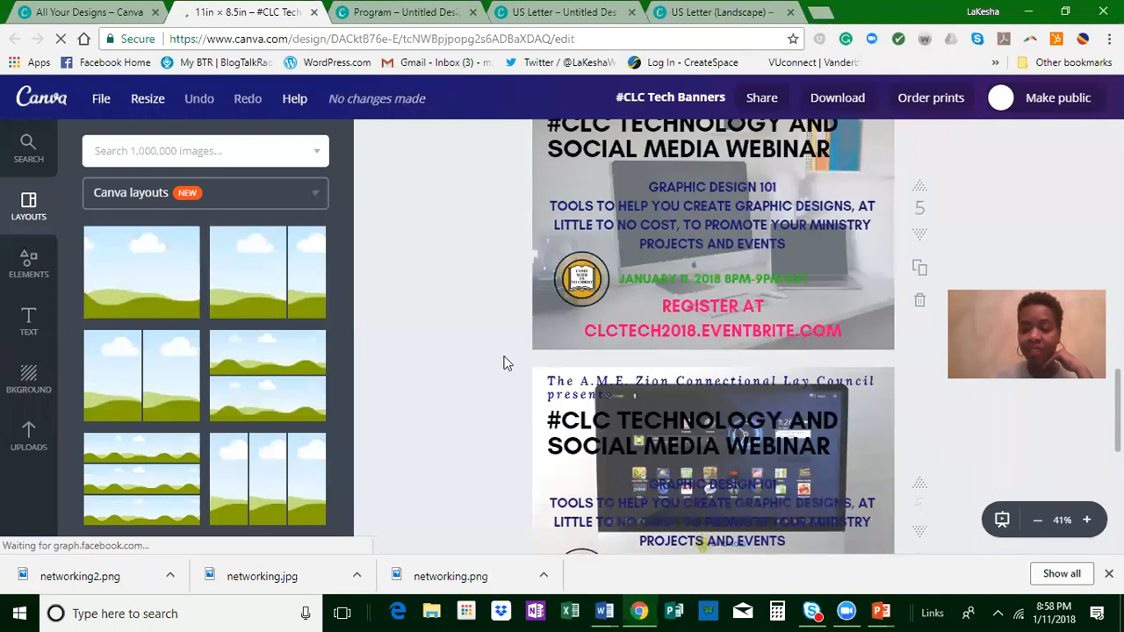
pyautogui.scroll(-2, 922, 403)
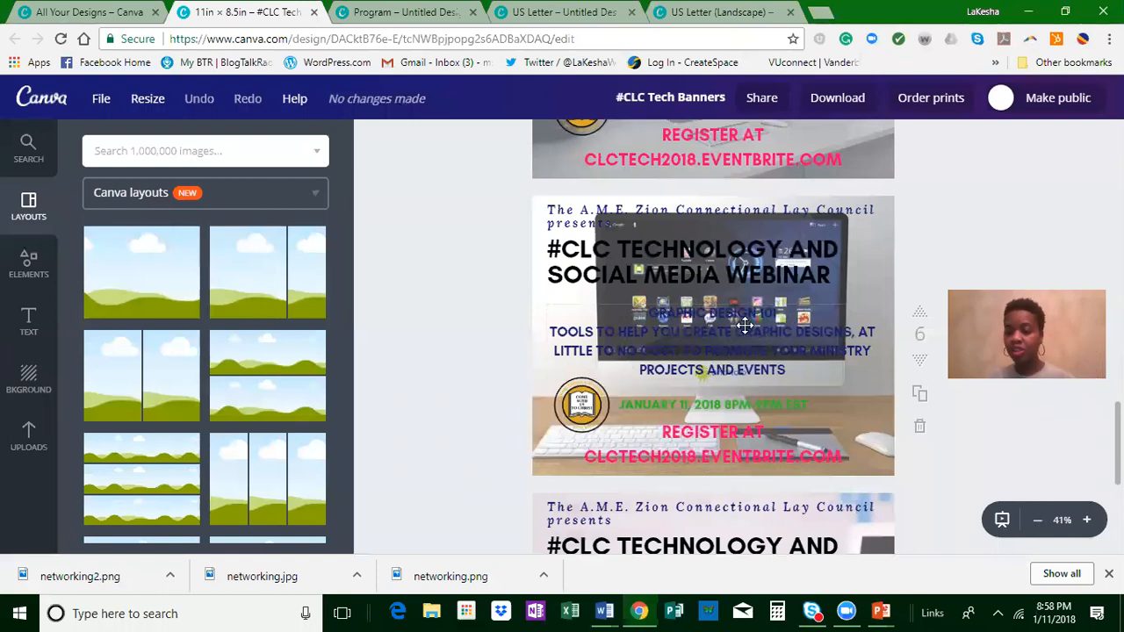
pyautogui.scroll(3, 1015, 251)
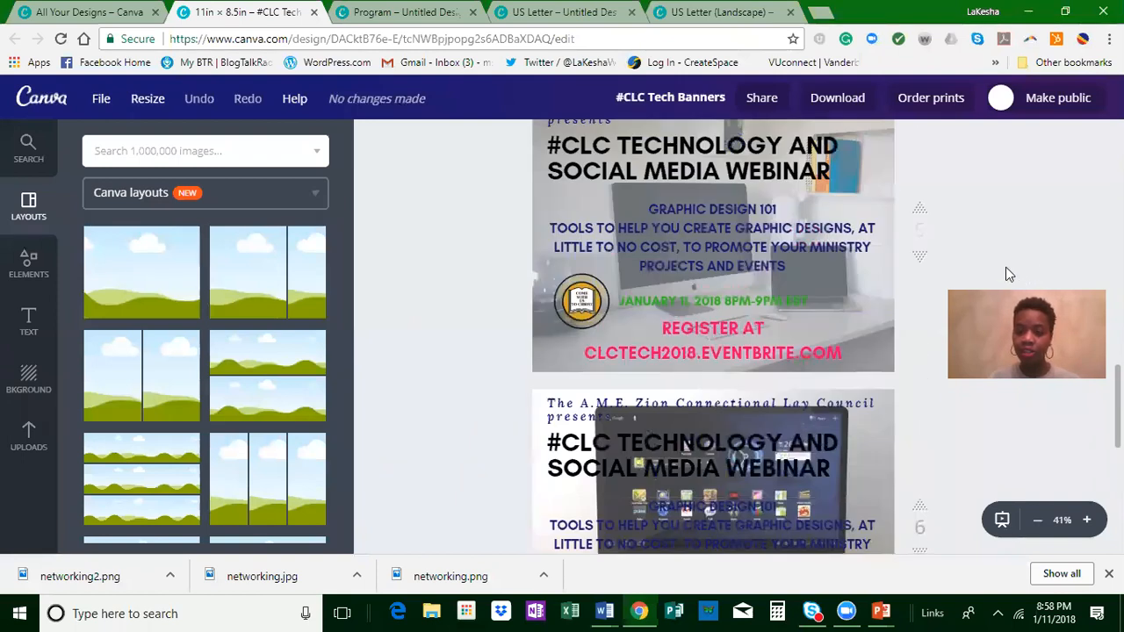
pyautogui.scroll(3, 1006, 274)
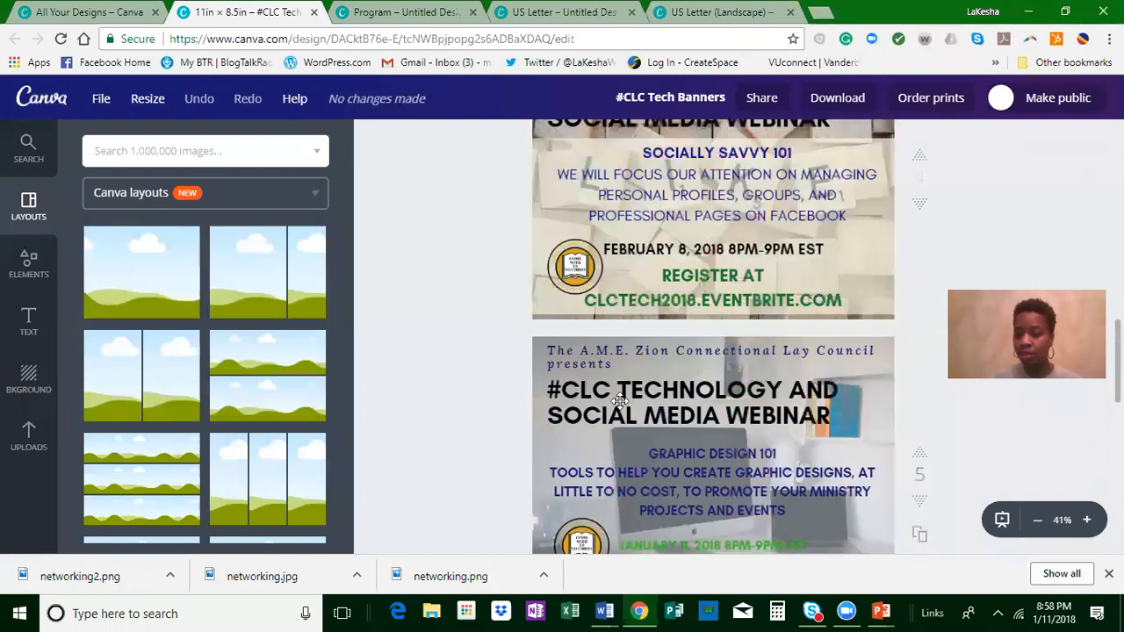
pyautogui.scroll(3, 620, 401)
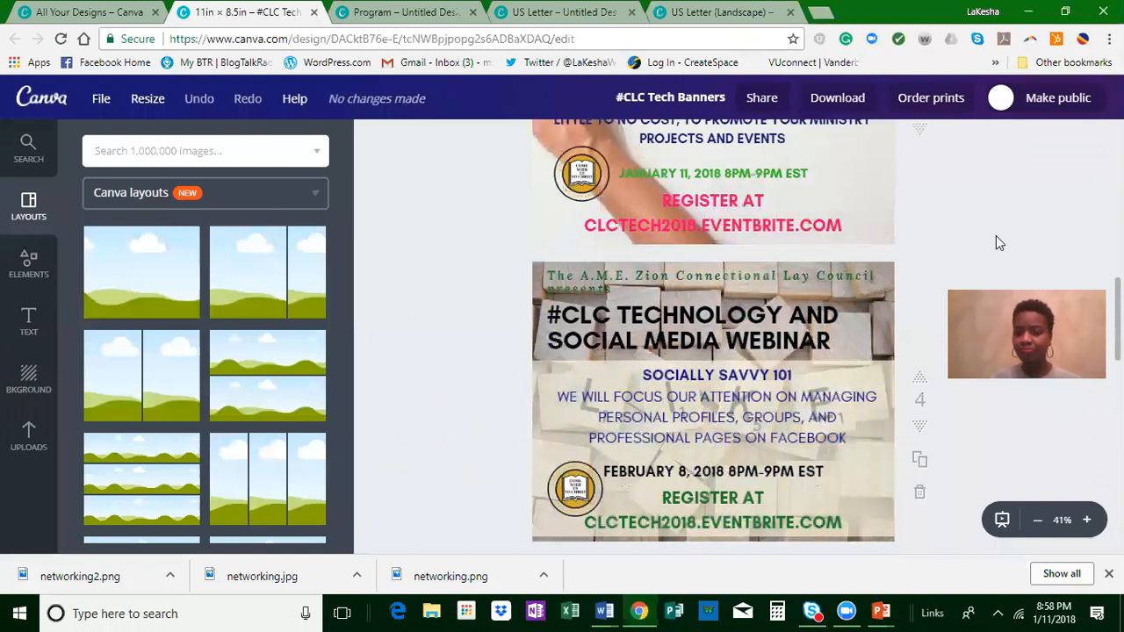
pyautogui.scroll(5, 996, 235)
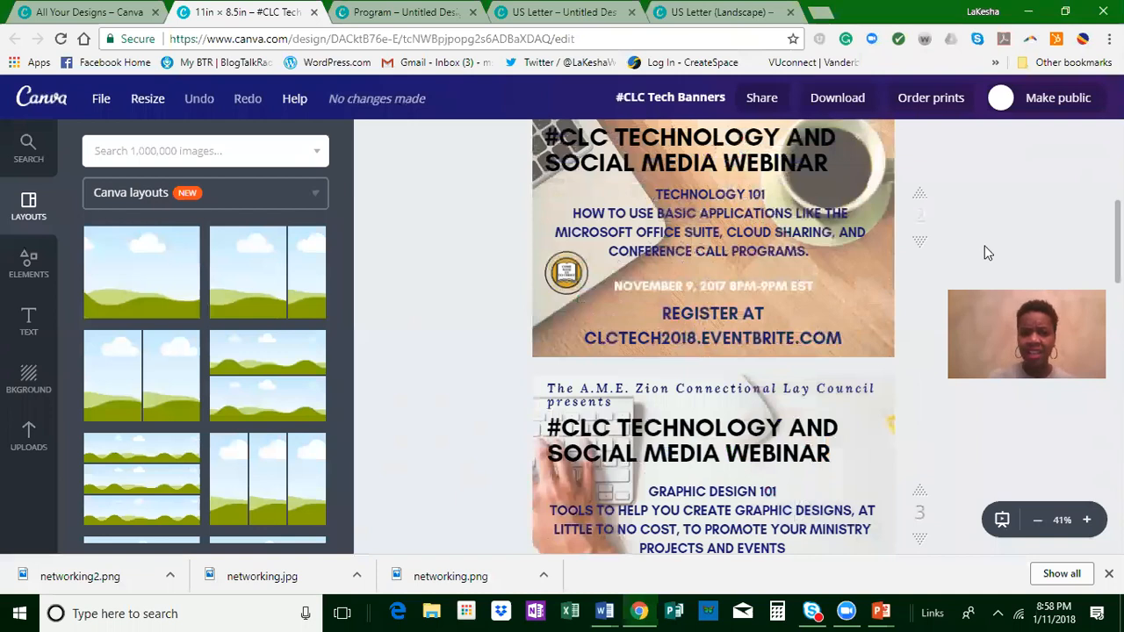
pyautogui.scroll(2, 984, 253)
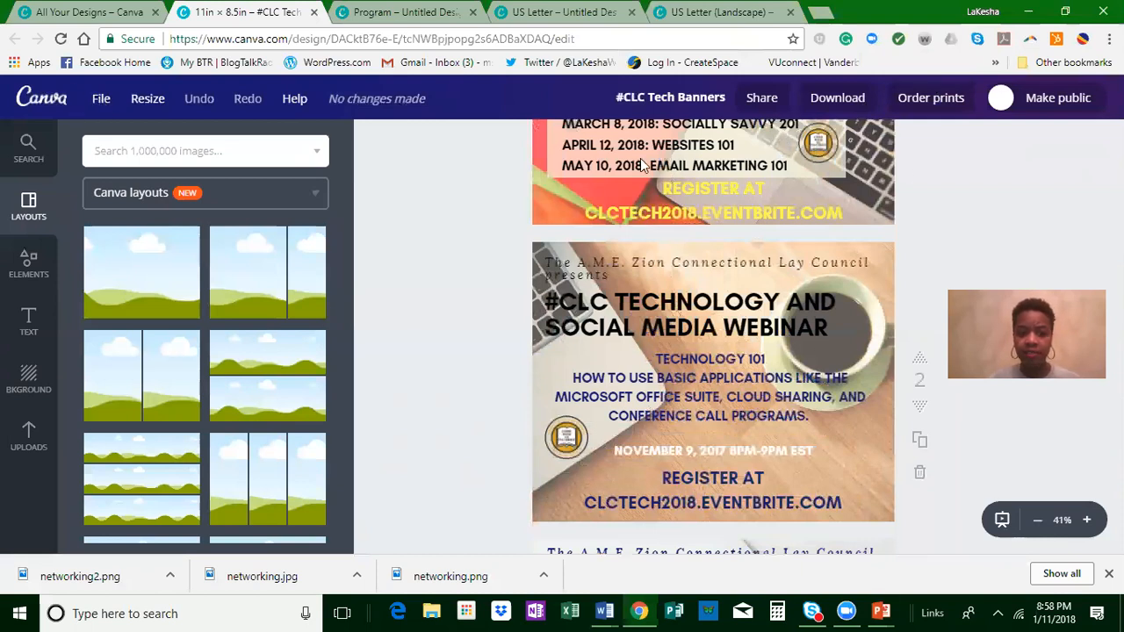
# Step: Open the download options of the #CLC Tech Banners design and limit the PNG download to page 2
pyautogui.click(851, 99)
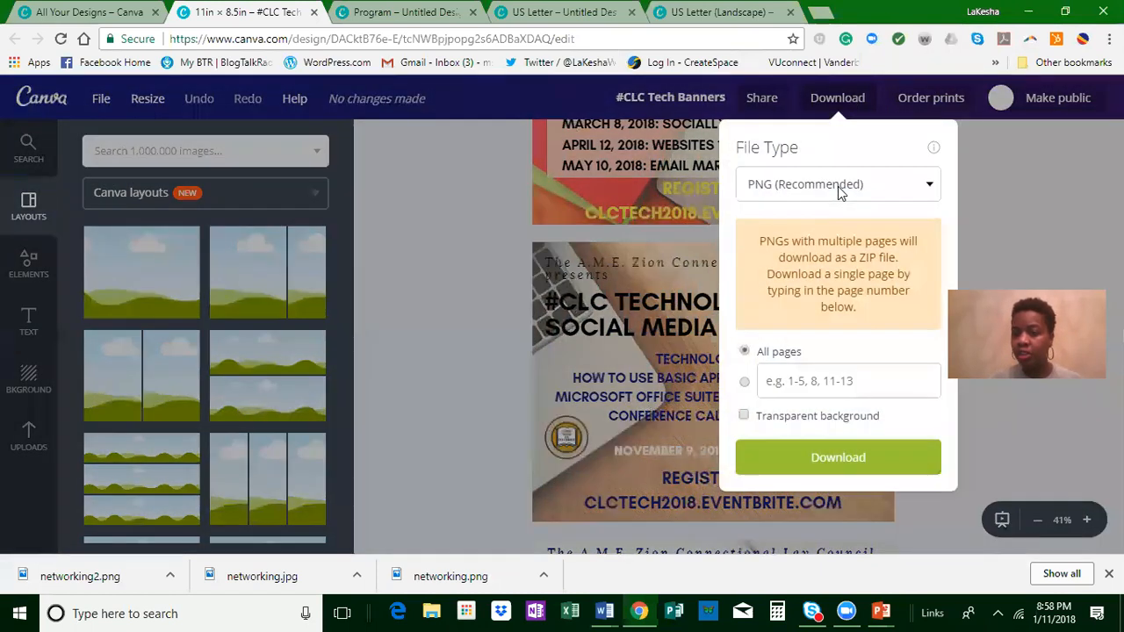
pyautogui.click(838, 186)
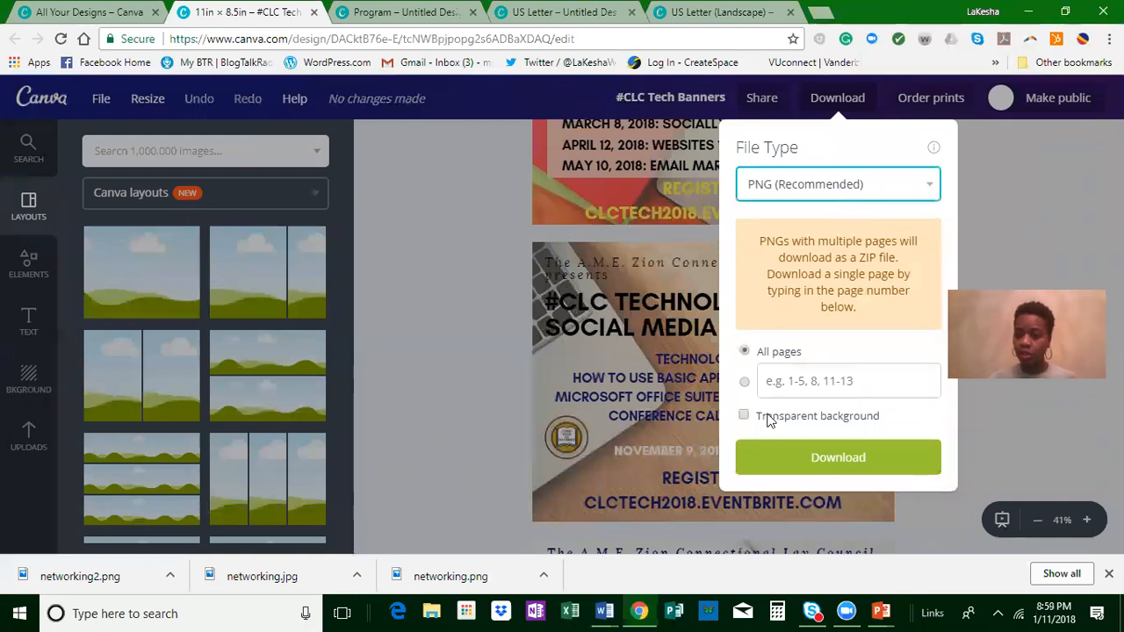
pyautogui.click(820, 380)
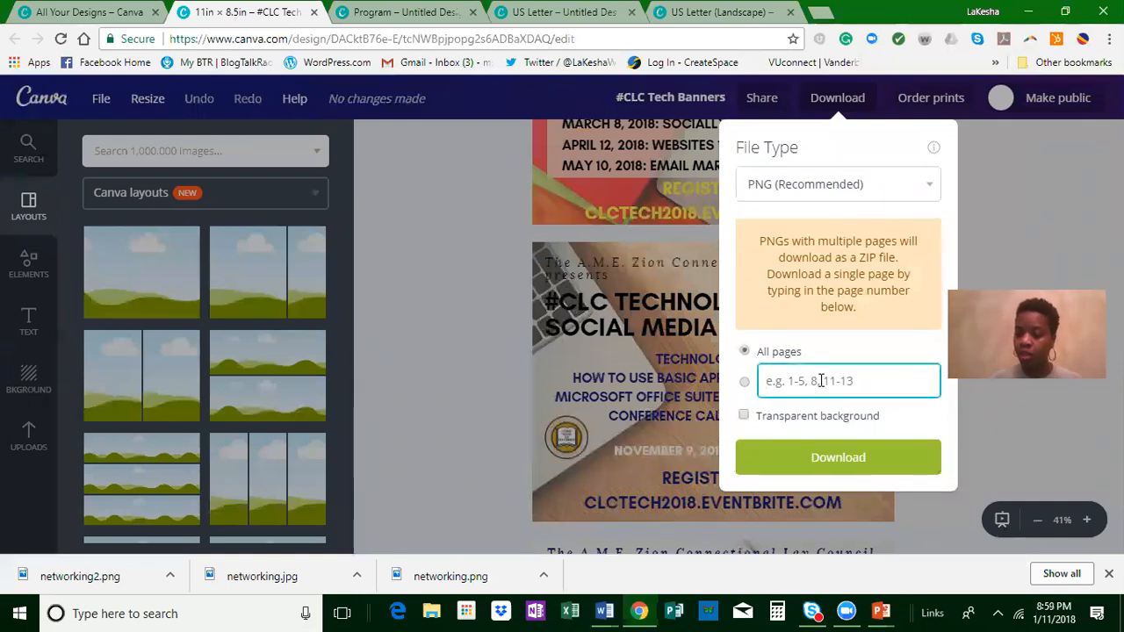
pyautogui.write('2')
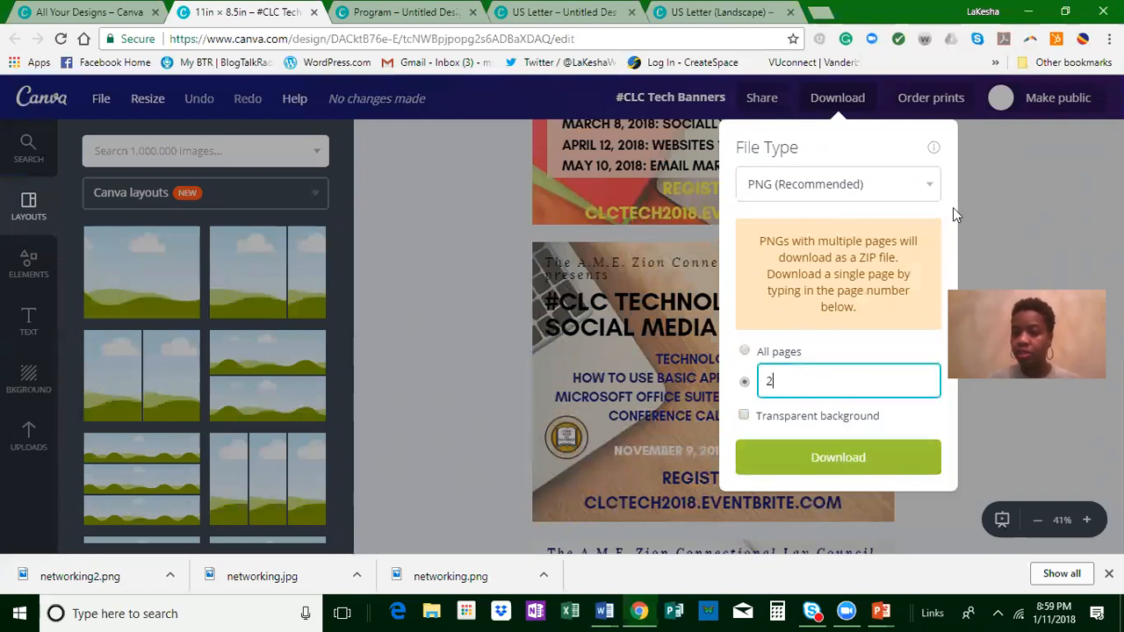
# Step: Set the download file type to PDF - Print for all pages, and dismiss the download options without downloading
pyautogui.click(896, 189)
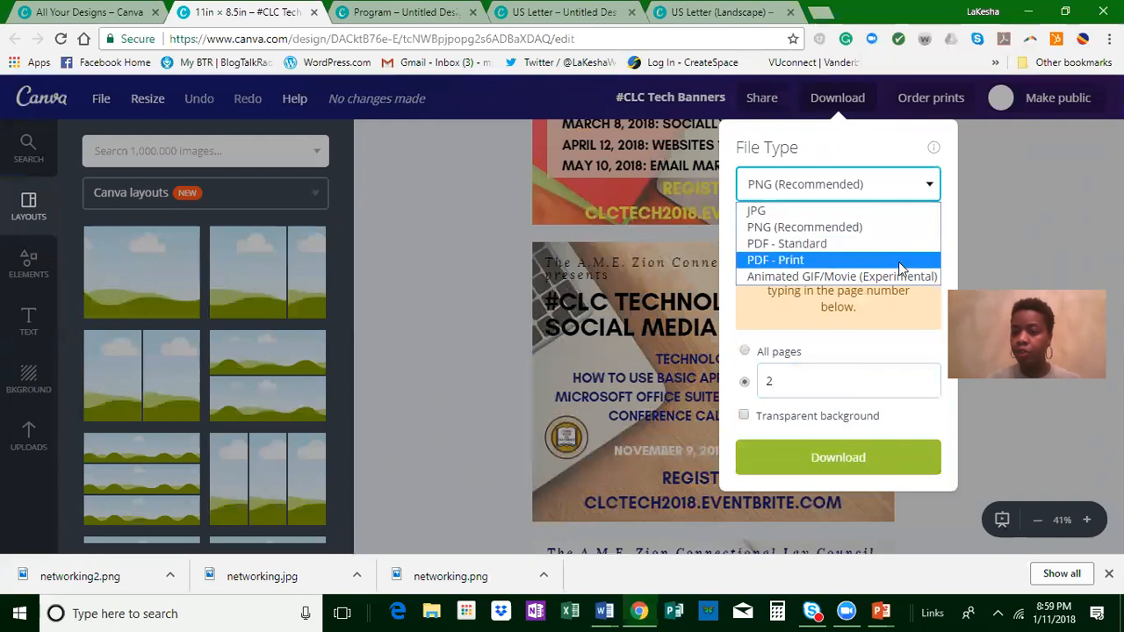
pyautogui.click(900, 262)
pyautogui.click(773, 253)
pyautogui.click(745, 222)
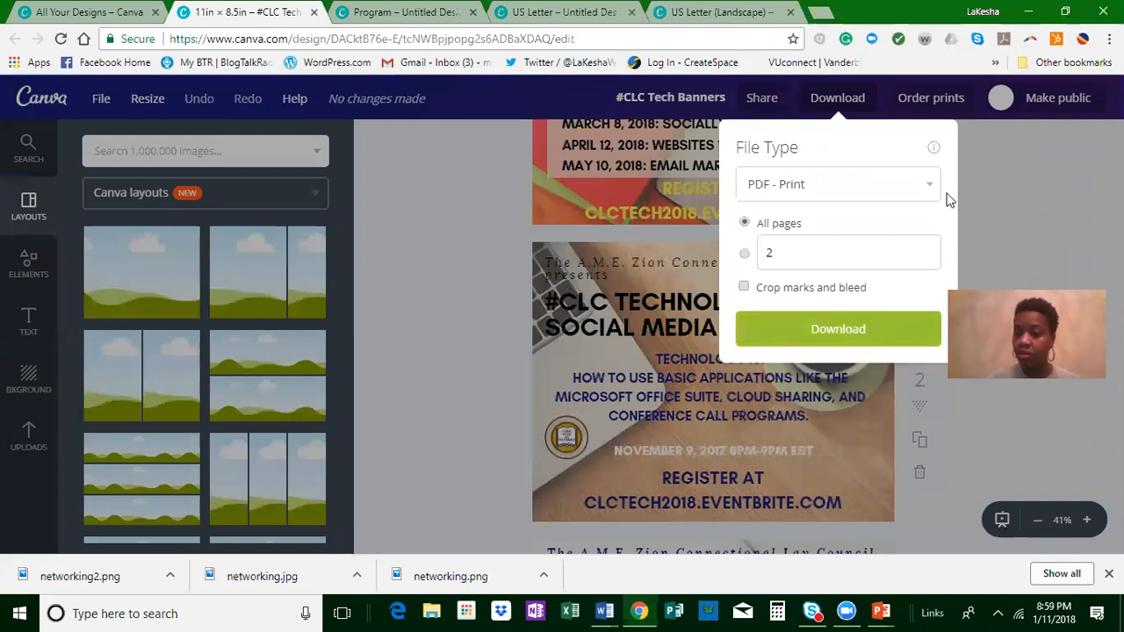
pyautogui.click(1033, 165)
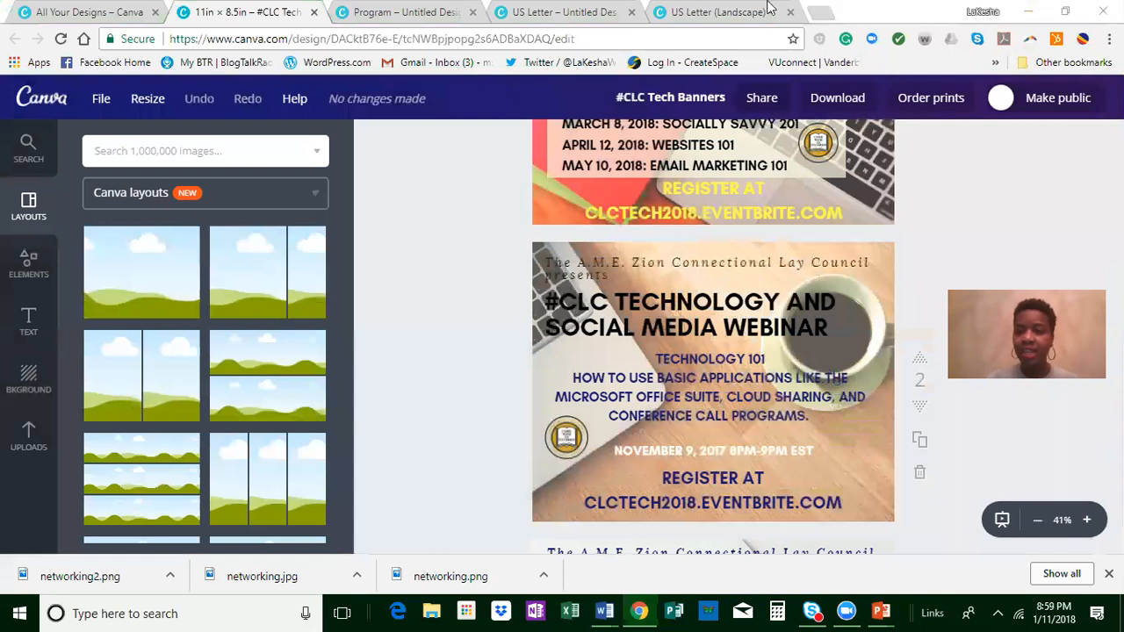
pyautogui.click(1032, 238)
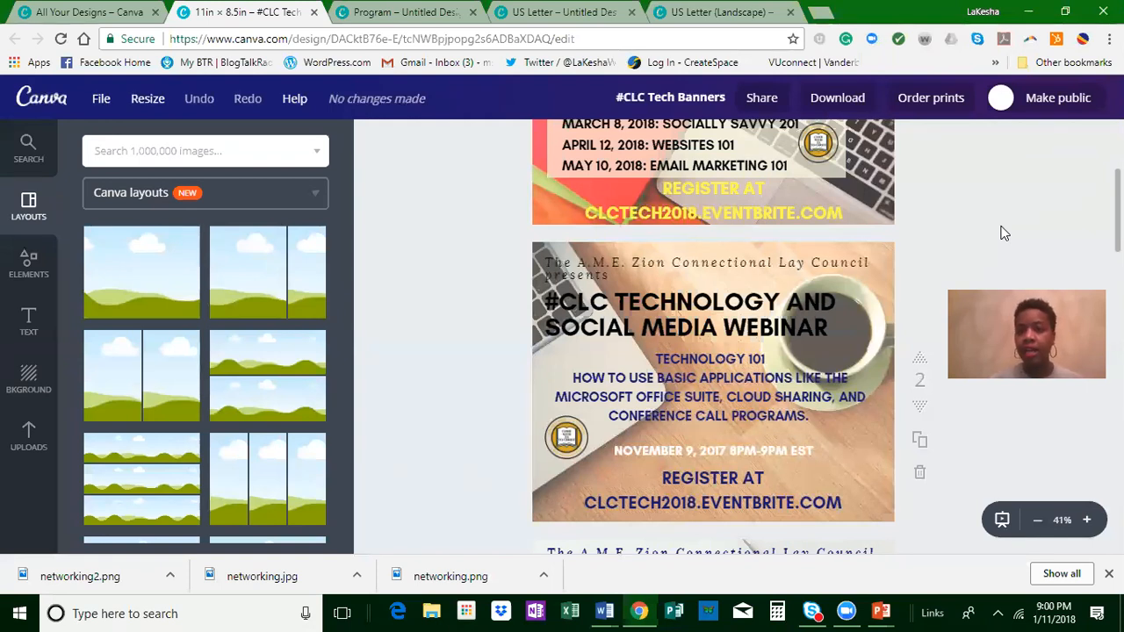
pyautogui.click(852, 63)
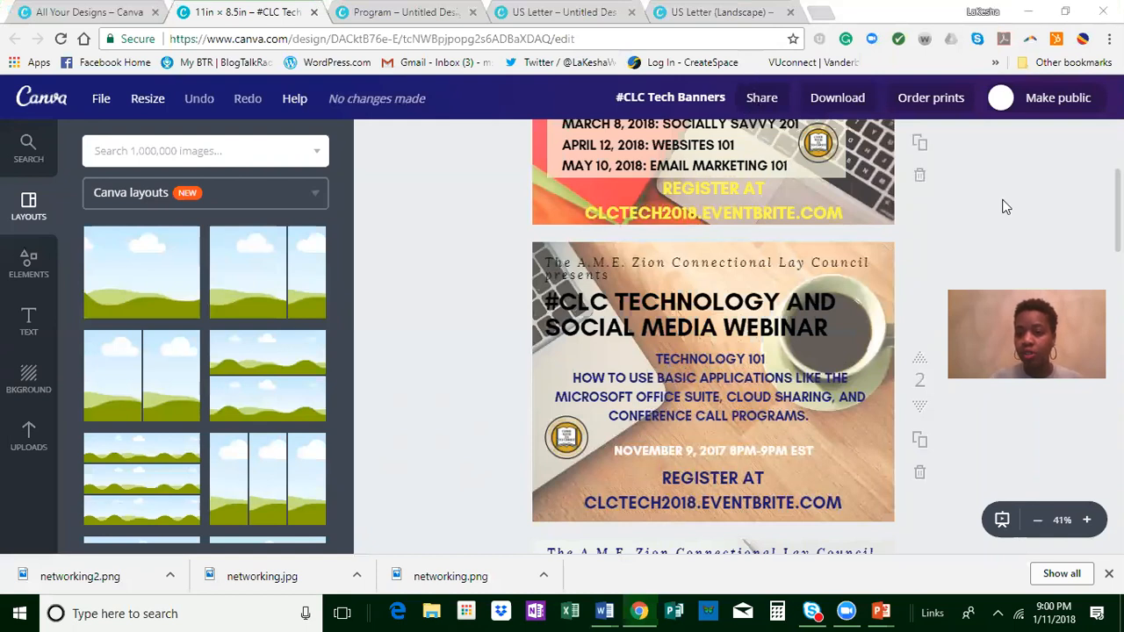
pyautogui.scroll(2, 1011, 226)
pyautogui.scroll(1, 1010, 238)
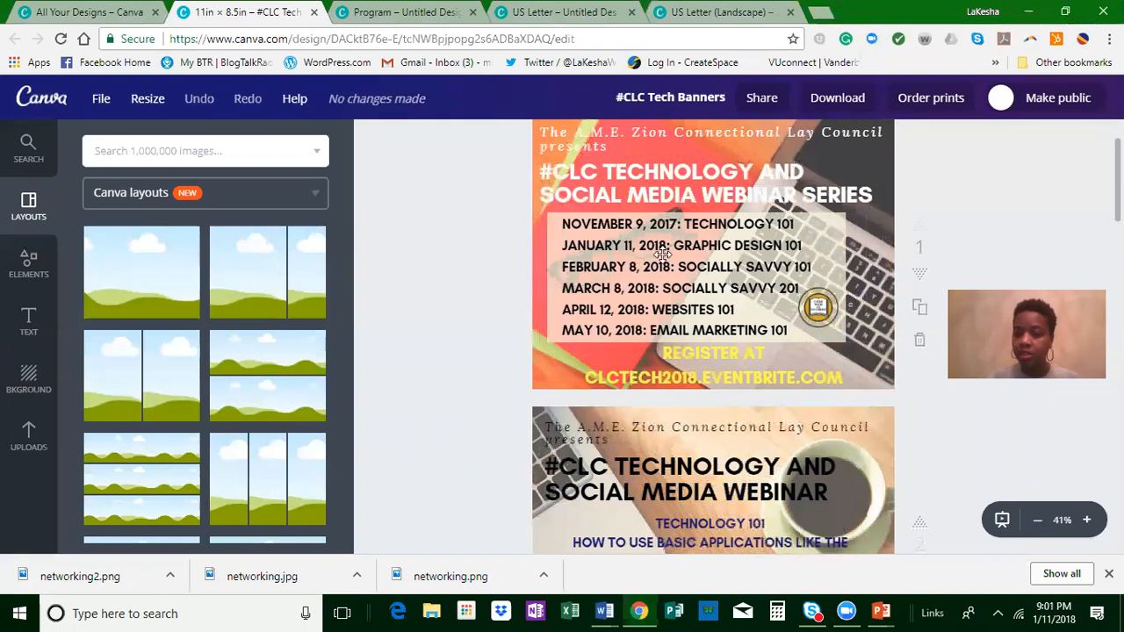
pyautogui.scroll(-2, 1001, 233)
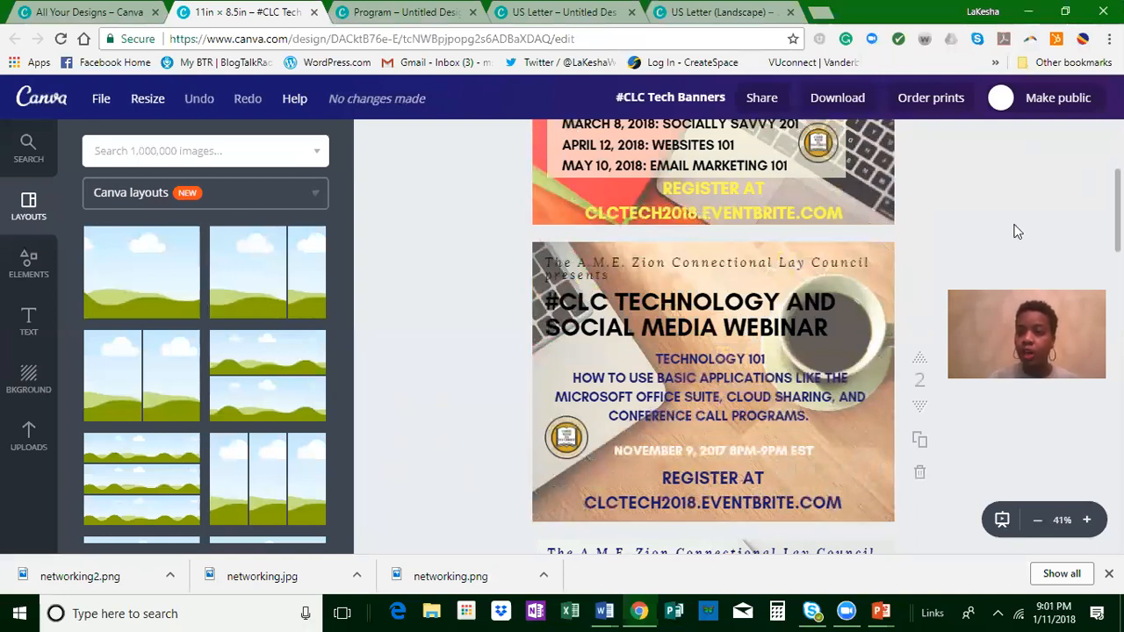
pyautogui.click(859, 67)
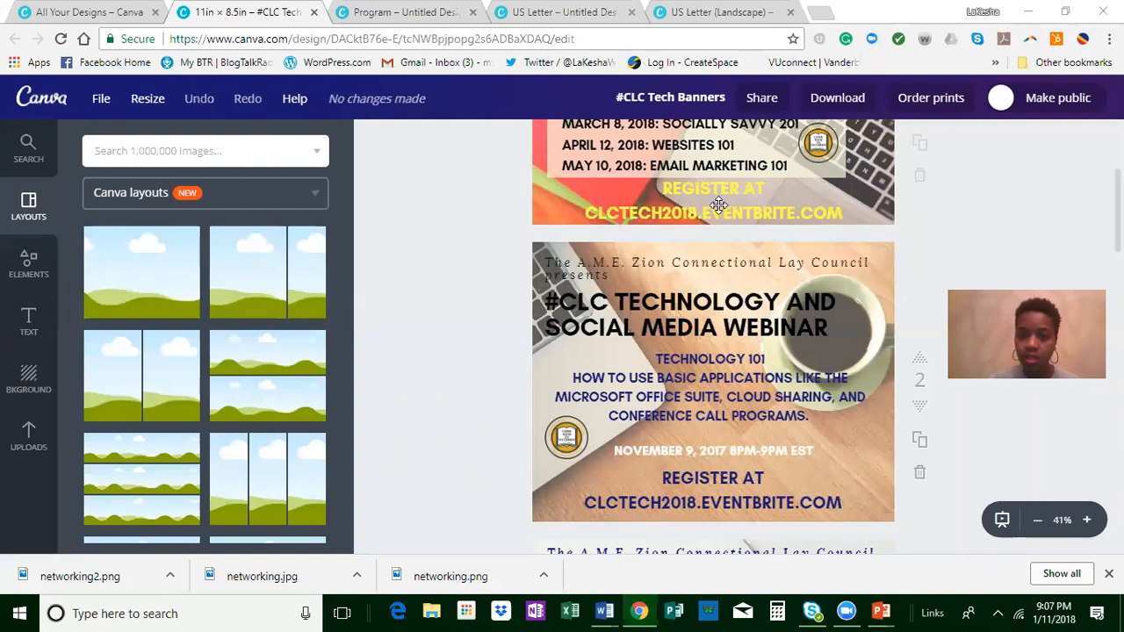
pyautogui.scroll(3, 703, 220)
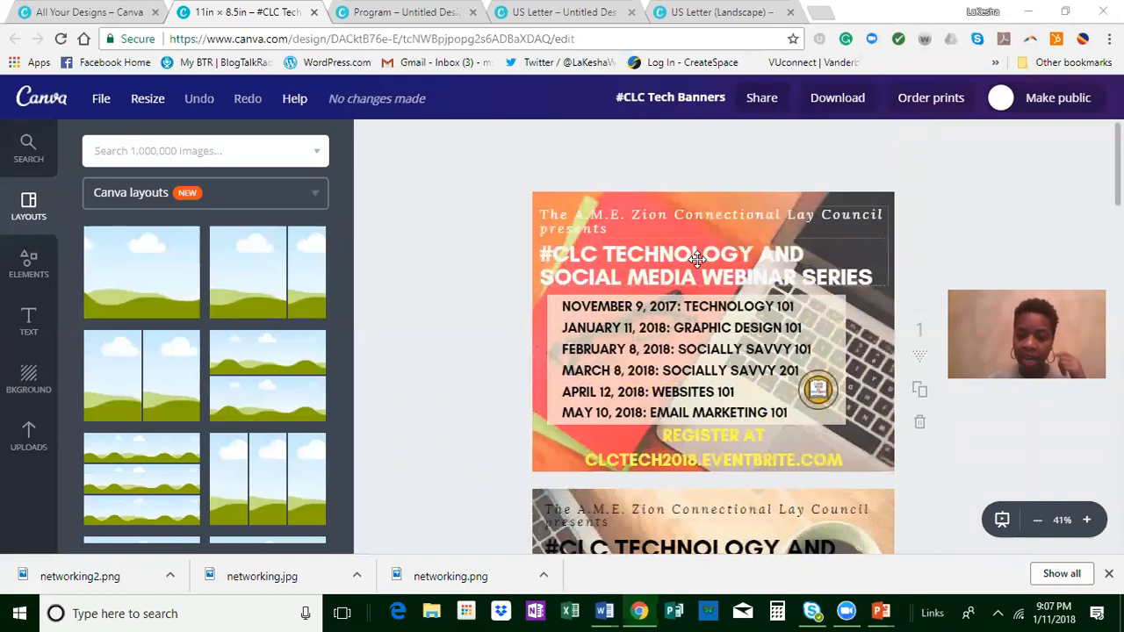
pyautogui.scroll(-3, 697, 263)
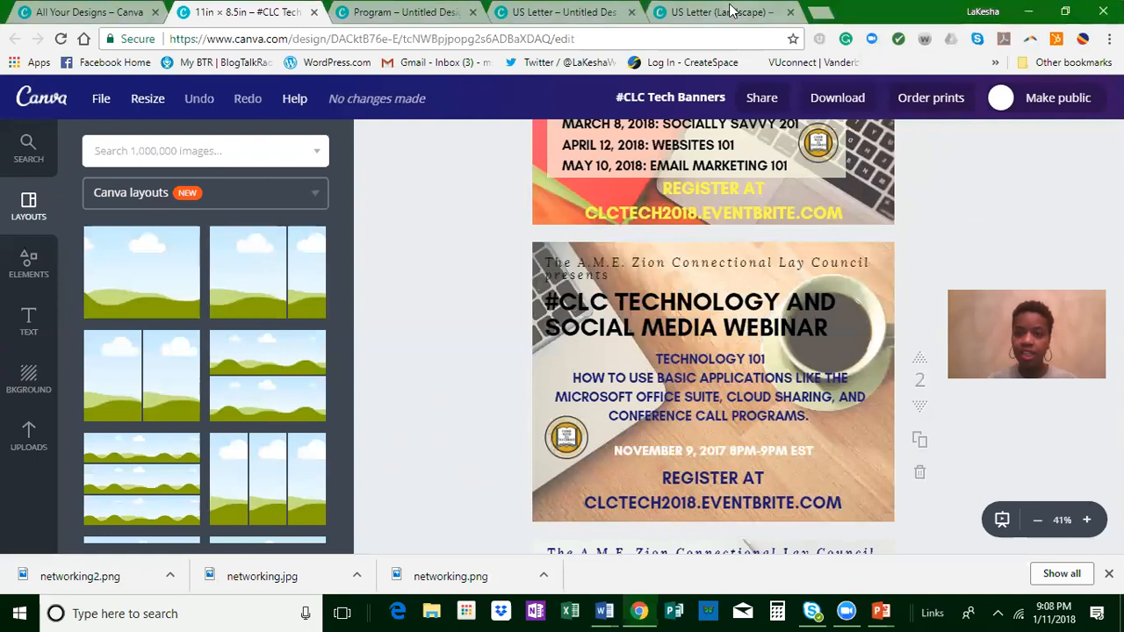
# Step: Close the tabs of all open designs, keeping only the All Your Designs page
pyautogui.click(790, 11)
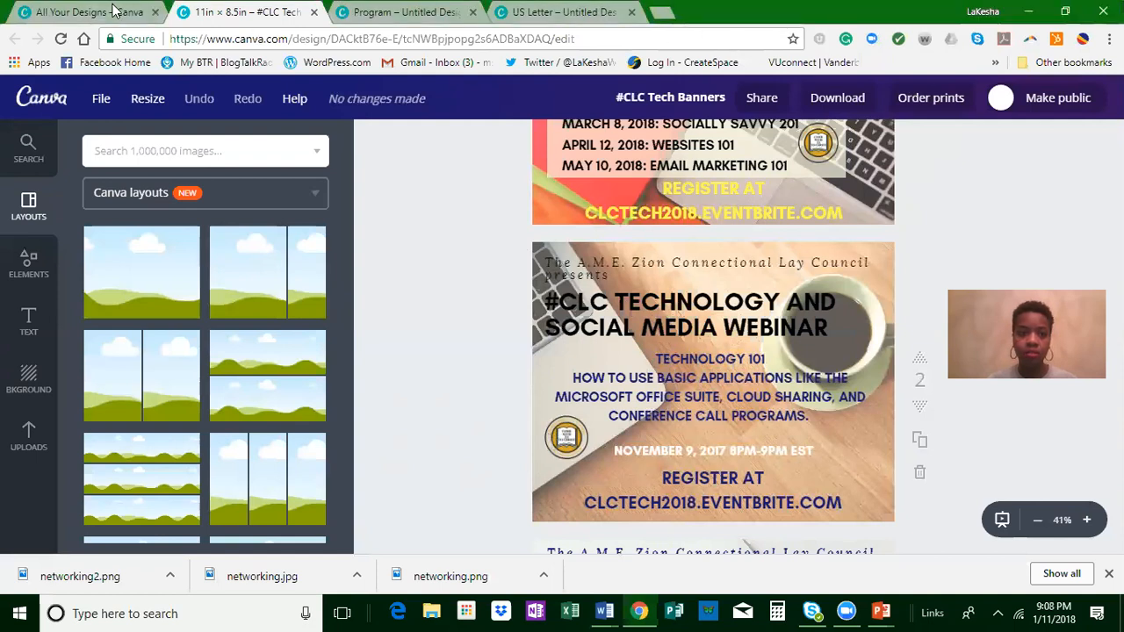
pyautogui.click(314, 12)
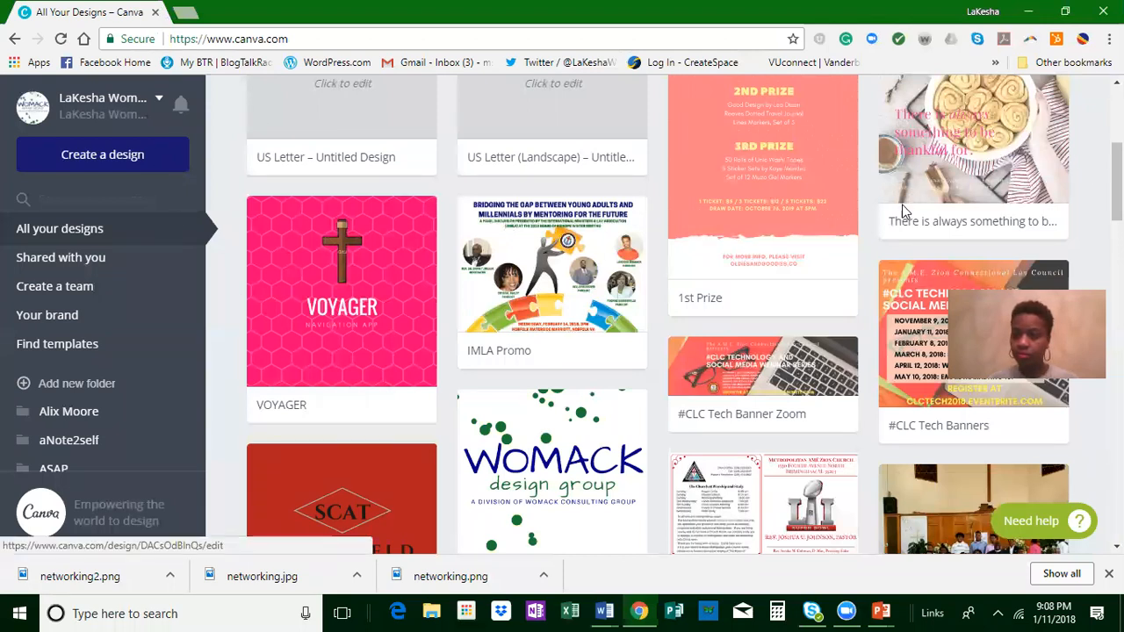
# Step: Move the "There is always something to b...", 1st Prize, VOYAGER and both untitled US Letter designs to the trash
pyautogui.scroll(2, 1071, 209)
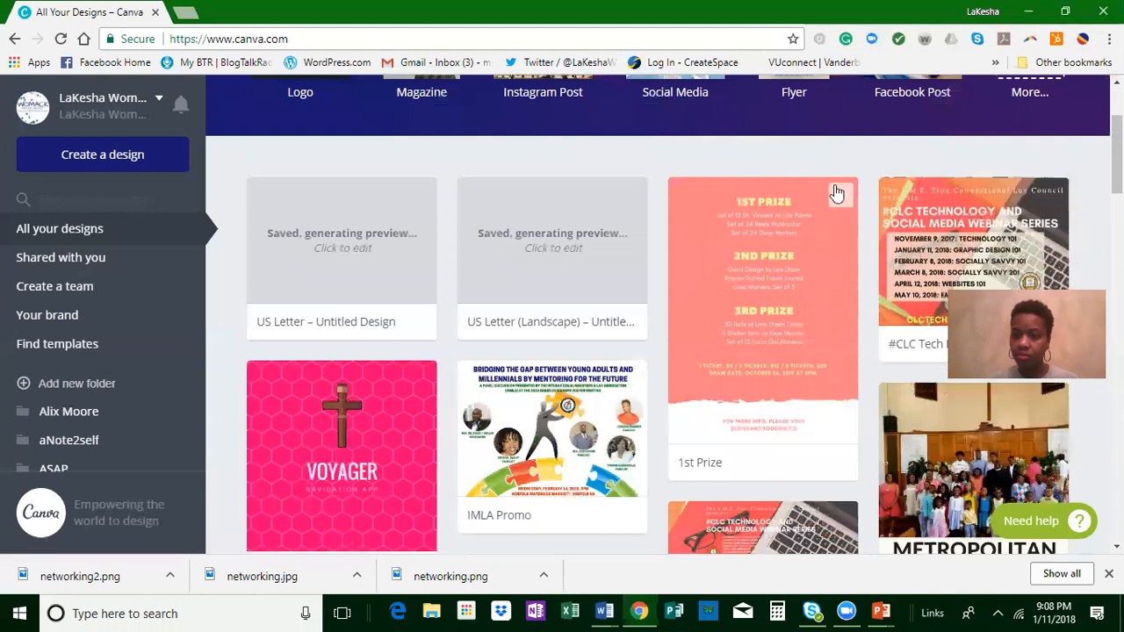
pyautogui.click(839, 197)
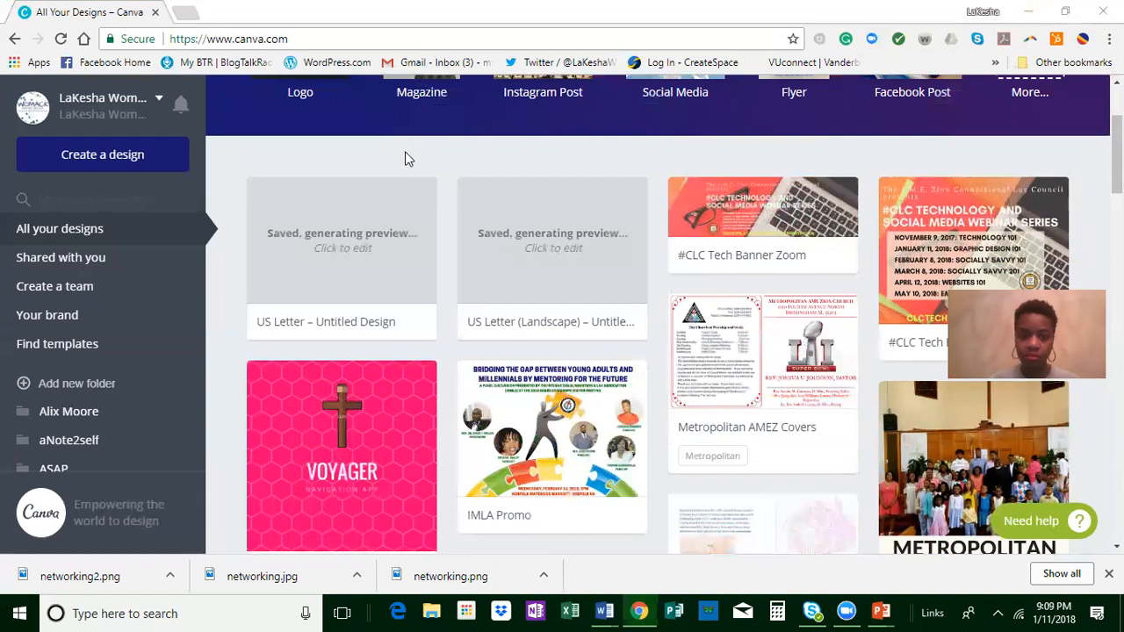
pyautogui.click(416, 194)
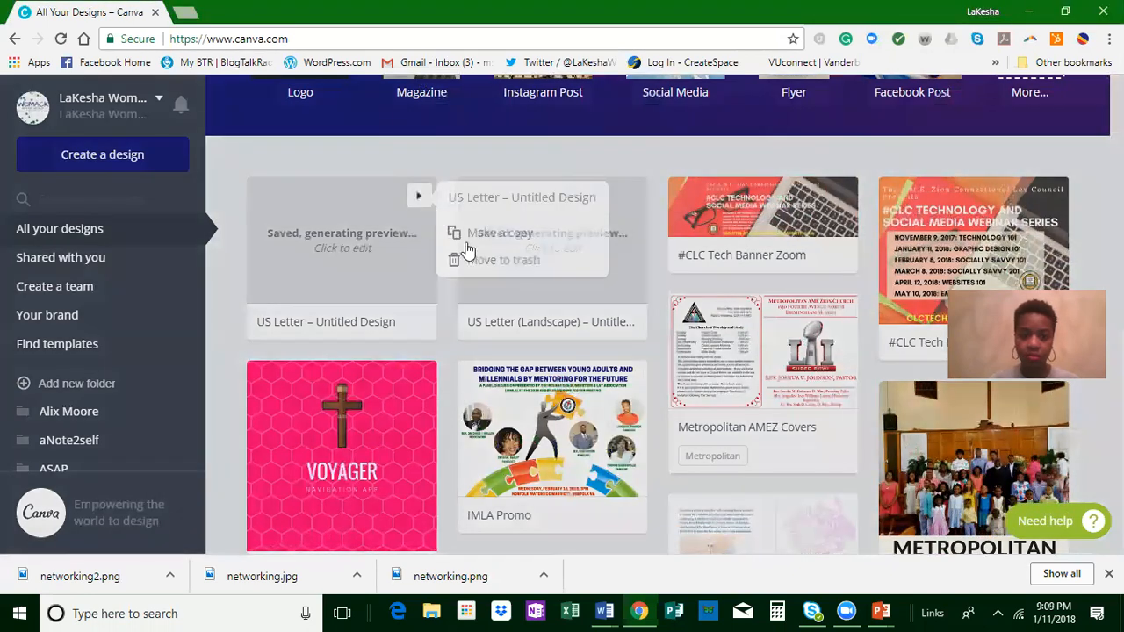
pyautogui.click(644, 194)
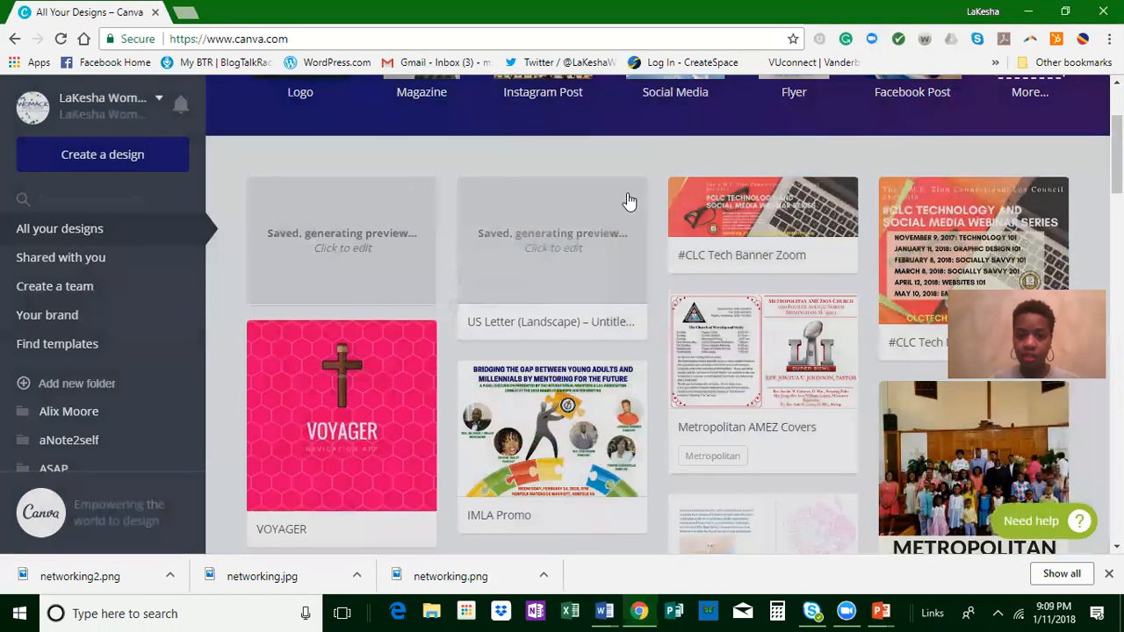
pyautogui.click(628, 195)
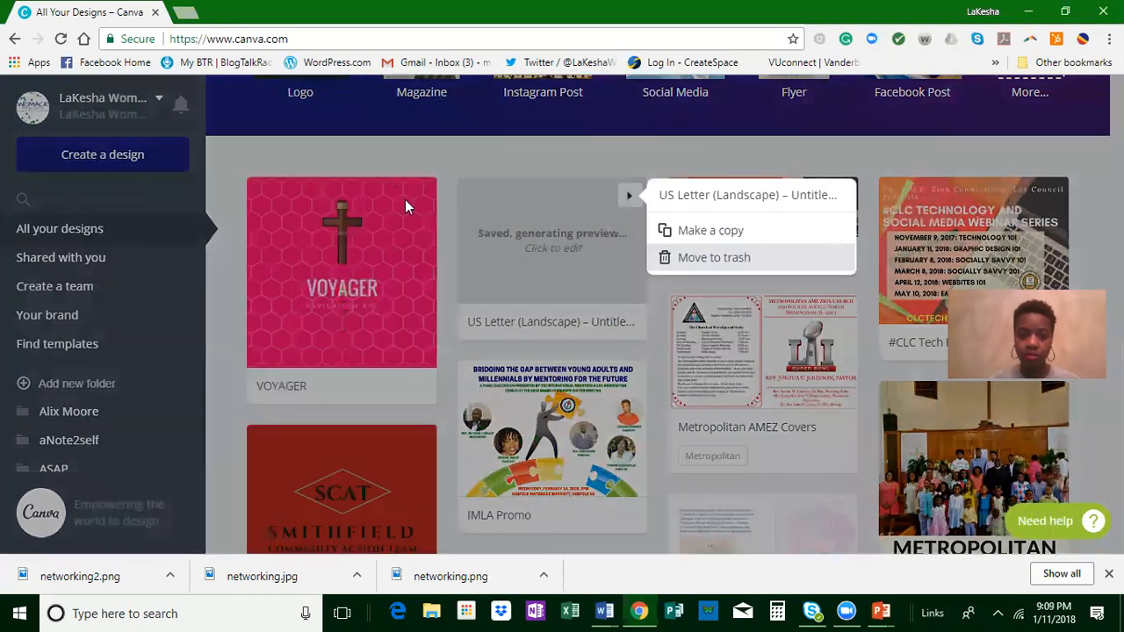
pyautogui.click(389, 179)
pyautogui.click(419, 196)
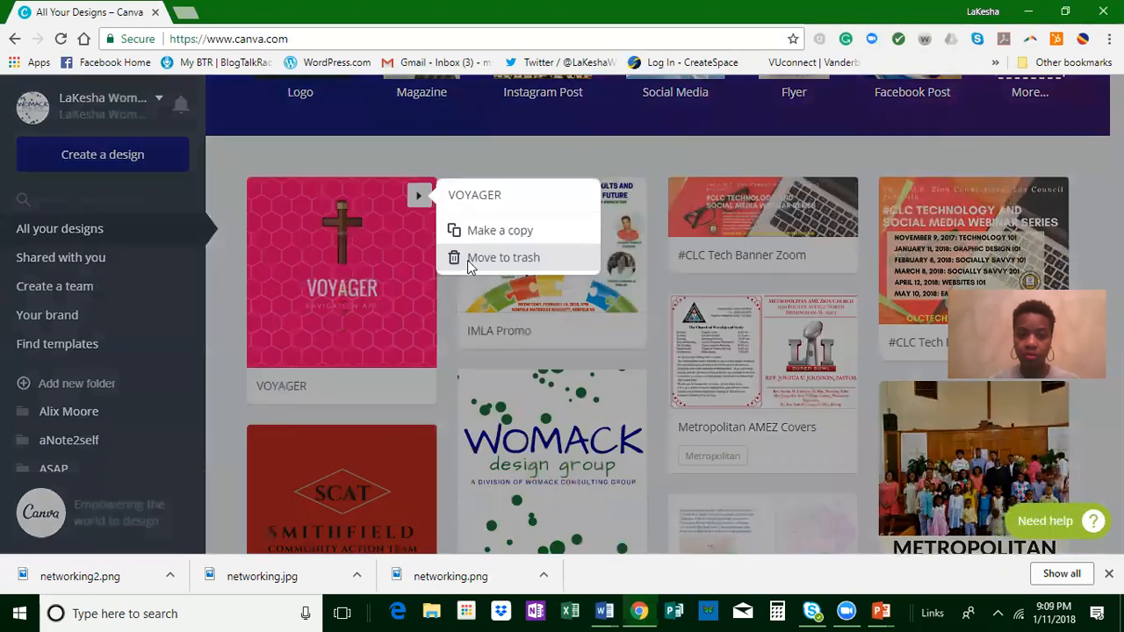
pyautogui.click(502, 257)
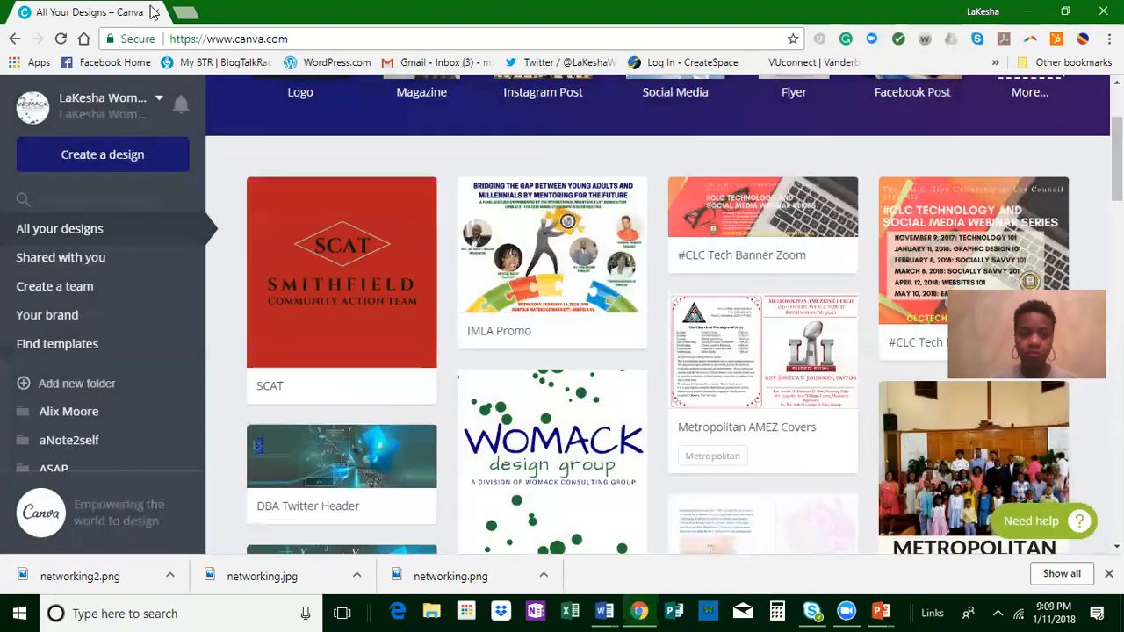
# Step: Switch to PowerPoint and start closing the unsaved Presentation1
pyautogui.hotkey('alt', 'Tab')
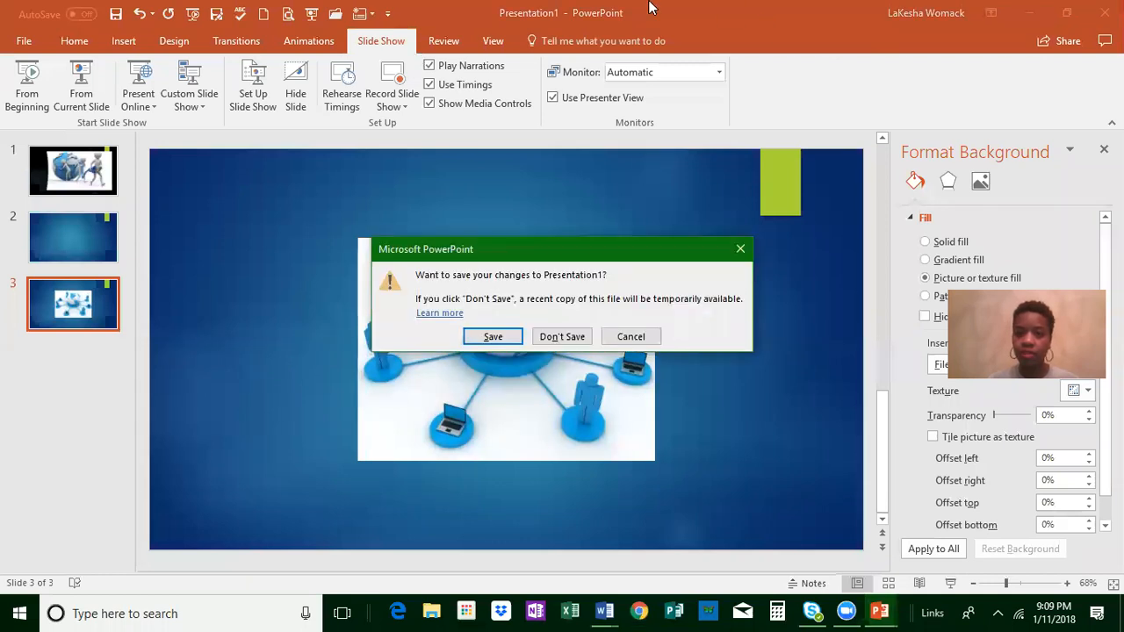
pyautogui.click(845, 24)
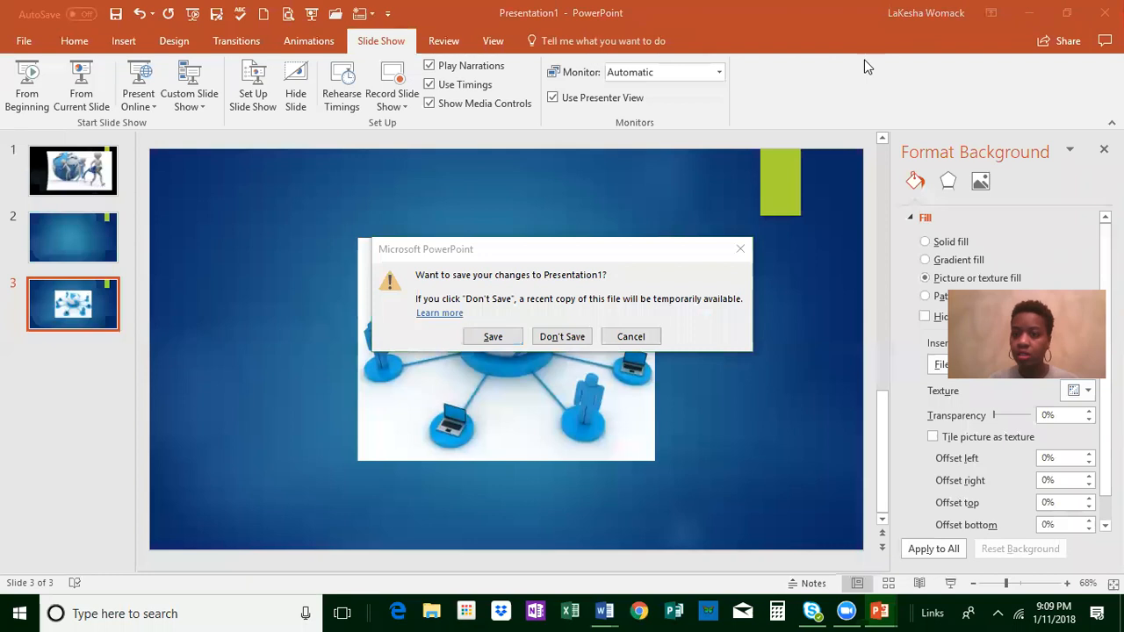